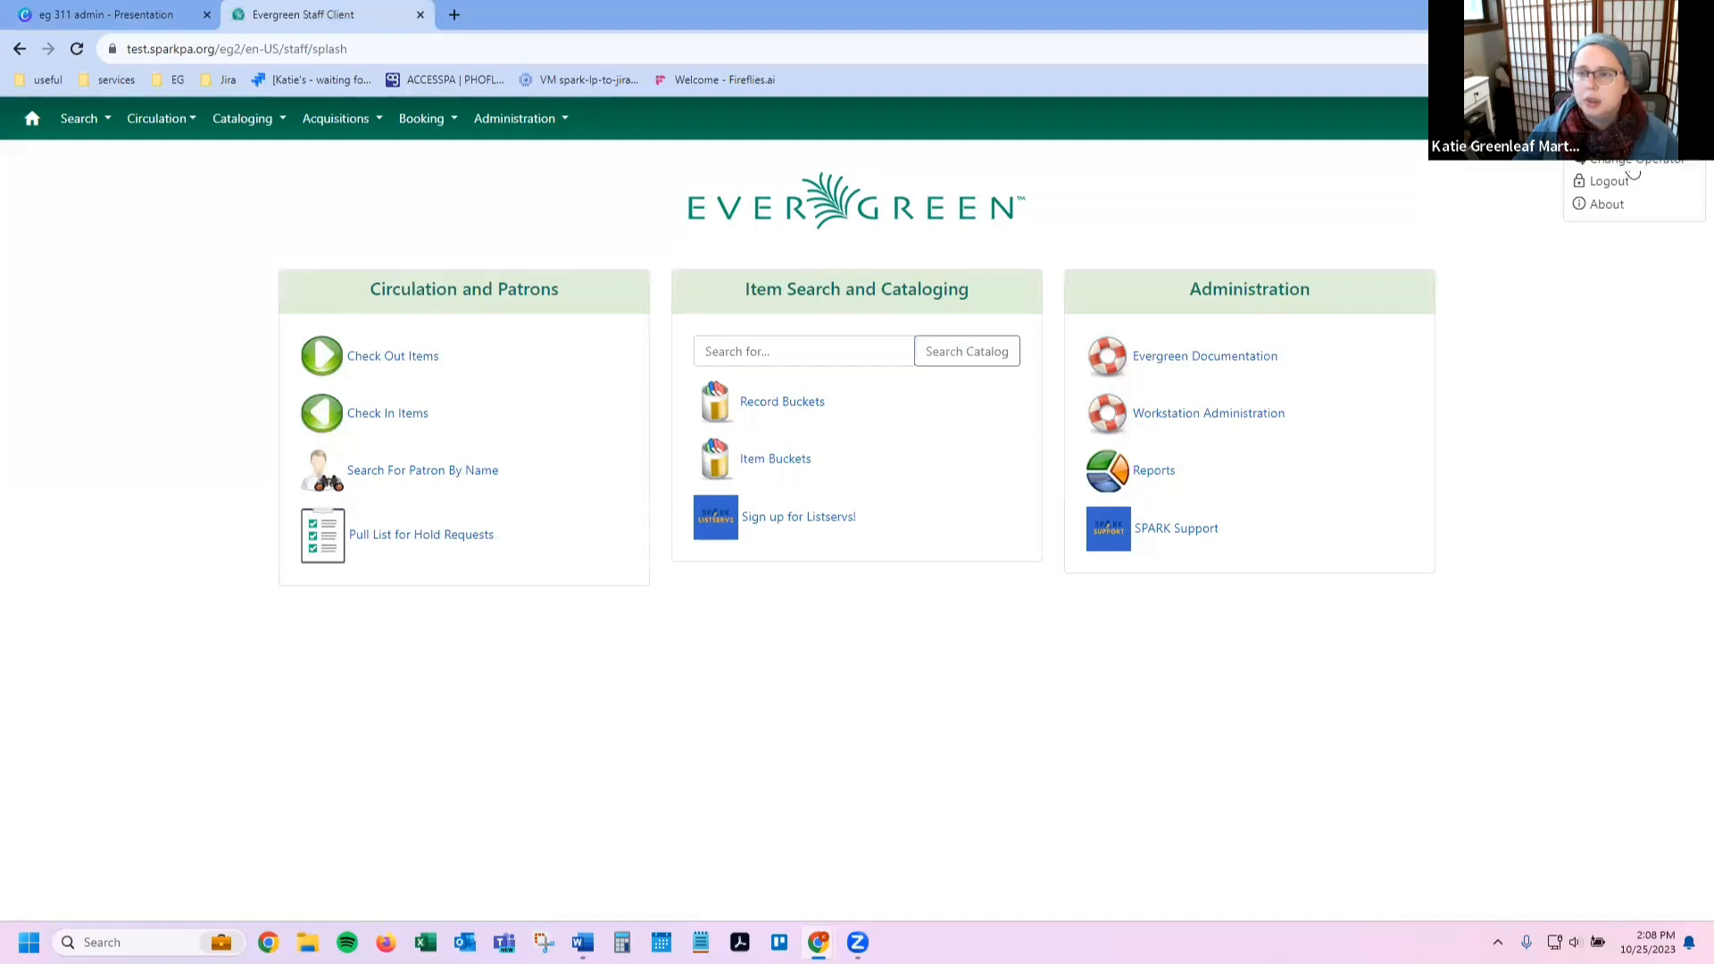
Step: Log out, then sign back in on workstation TEST-B-kgm with the admin username and password
left_click(1614, 184)
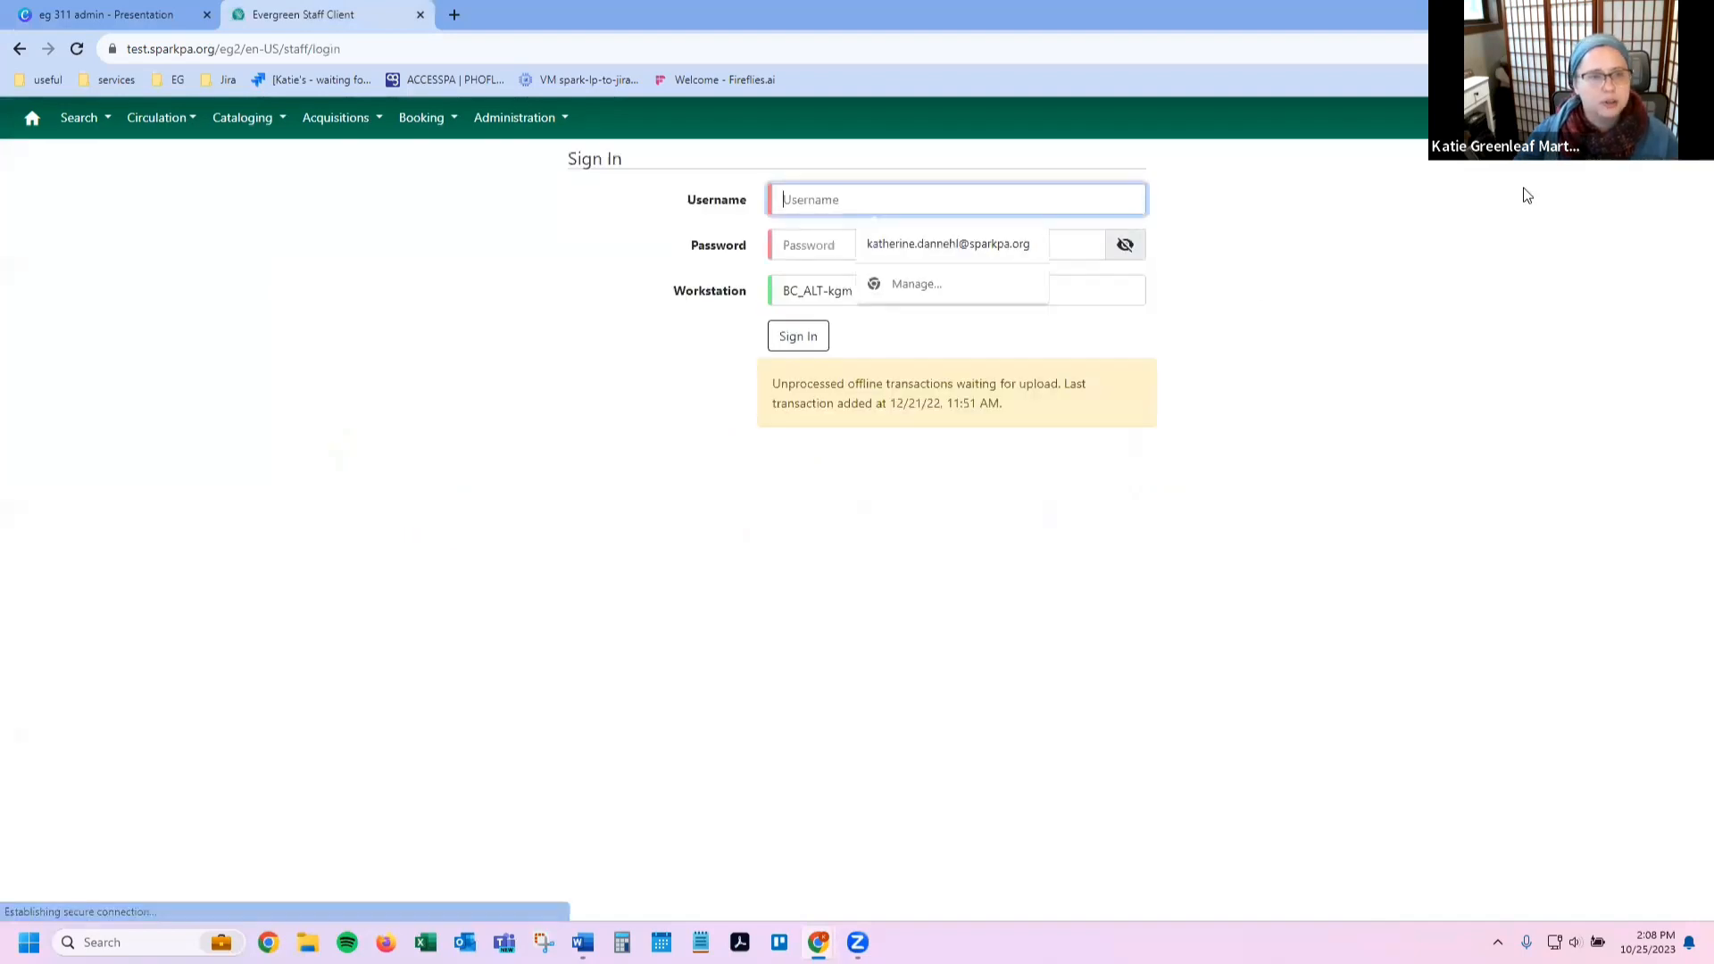
left_click(985, 308)
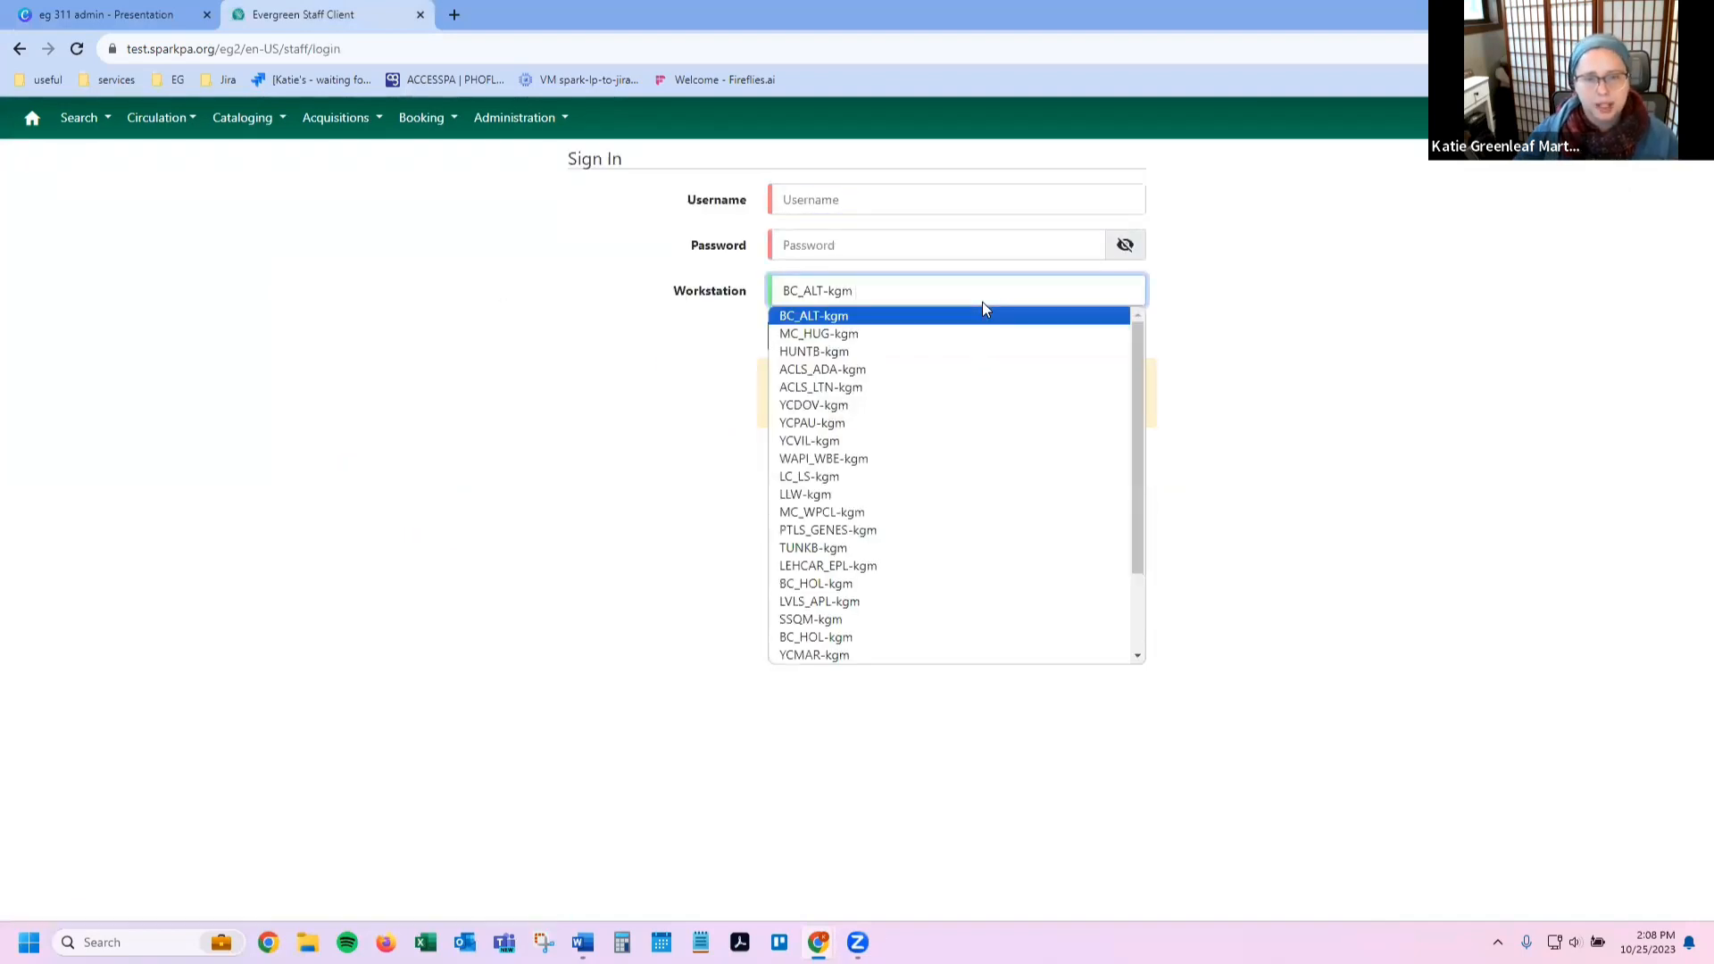
scroll(948, 416, "down", 4)
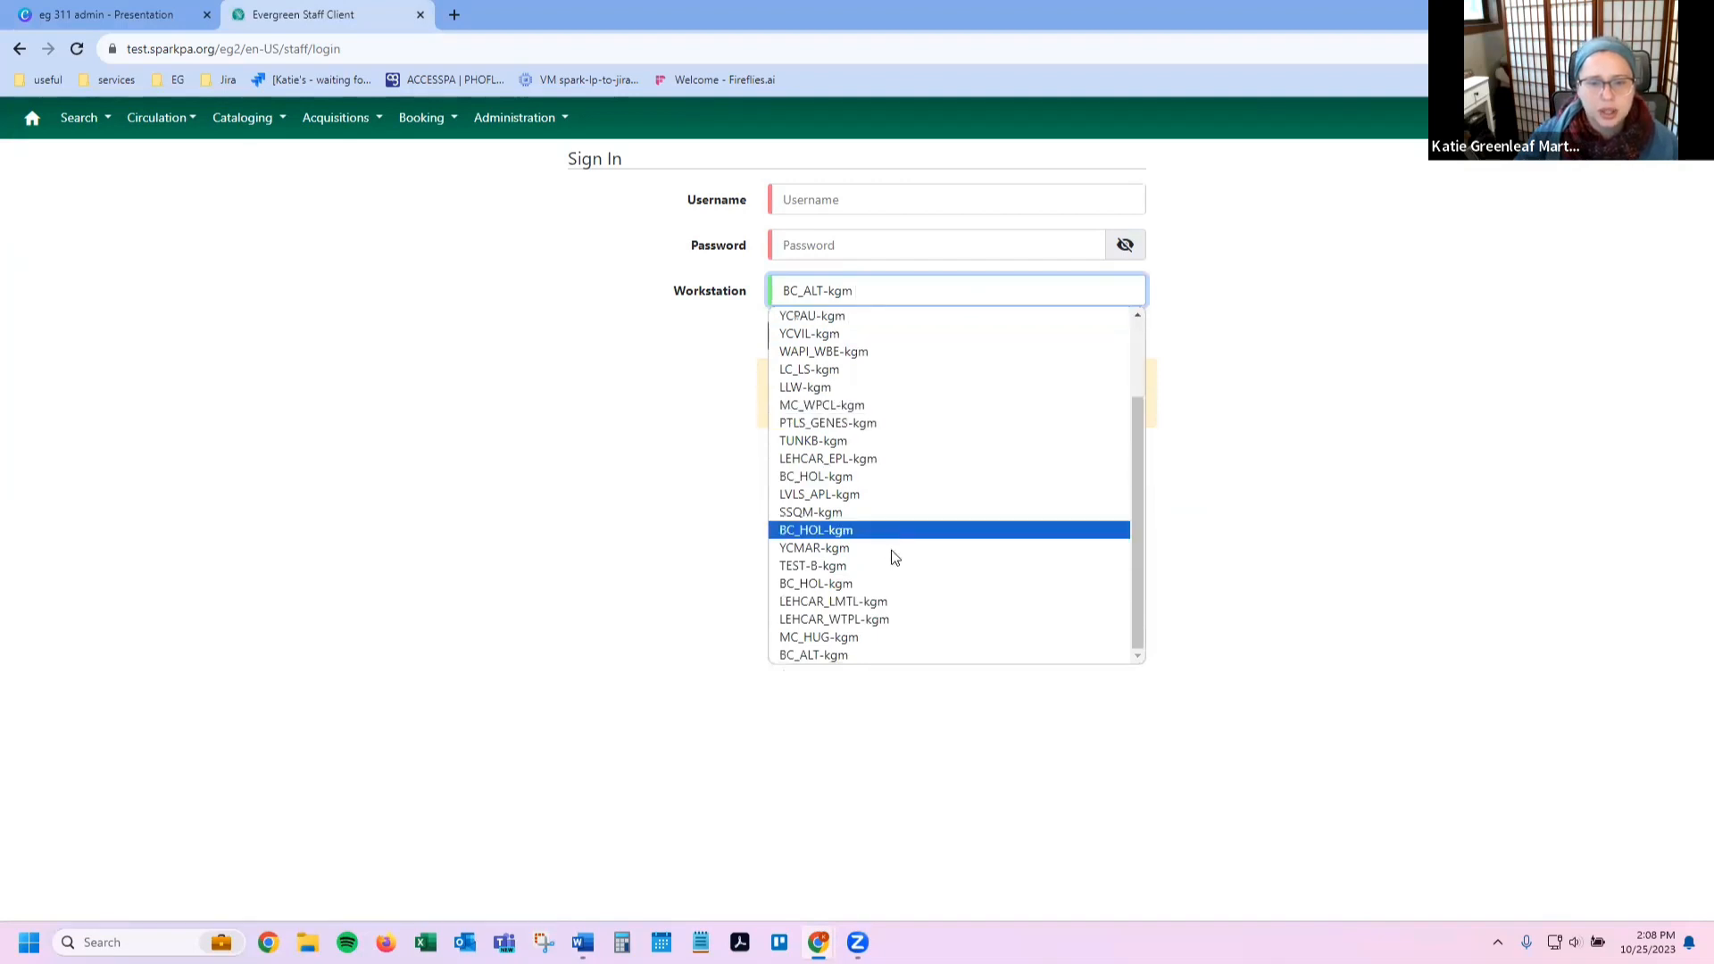
left_click(889, 562)
left_click(914, 198)
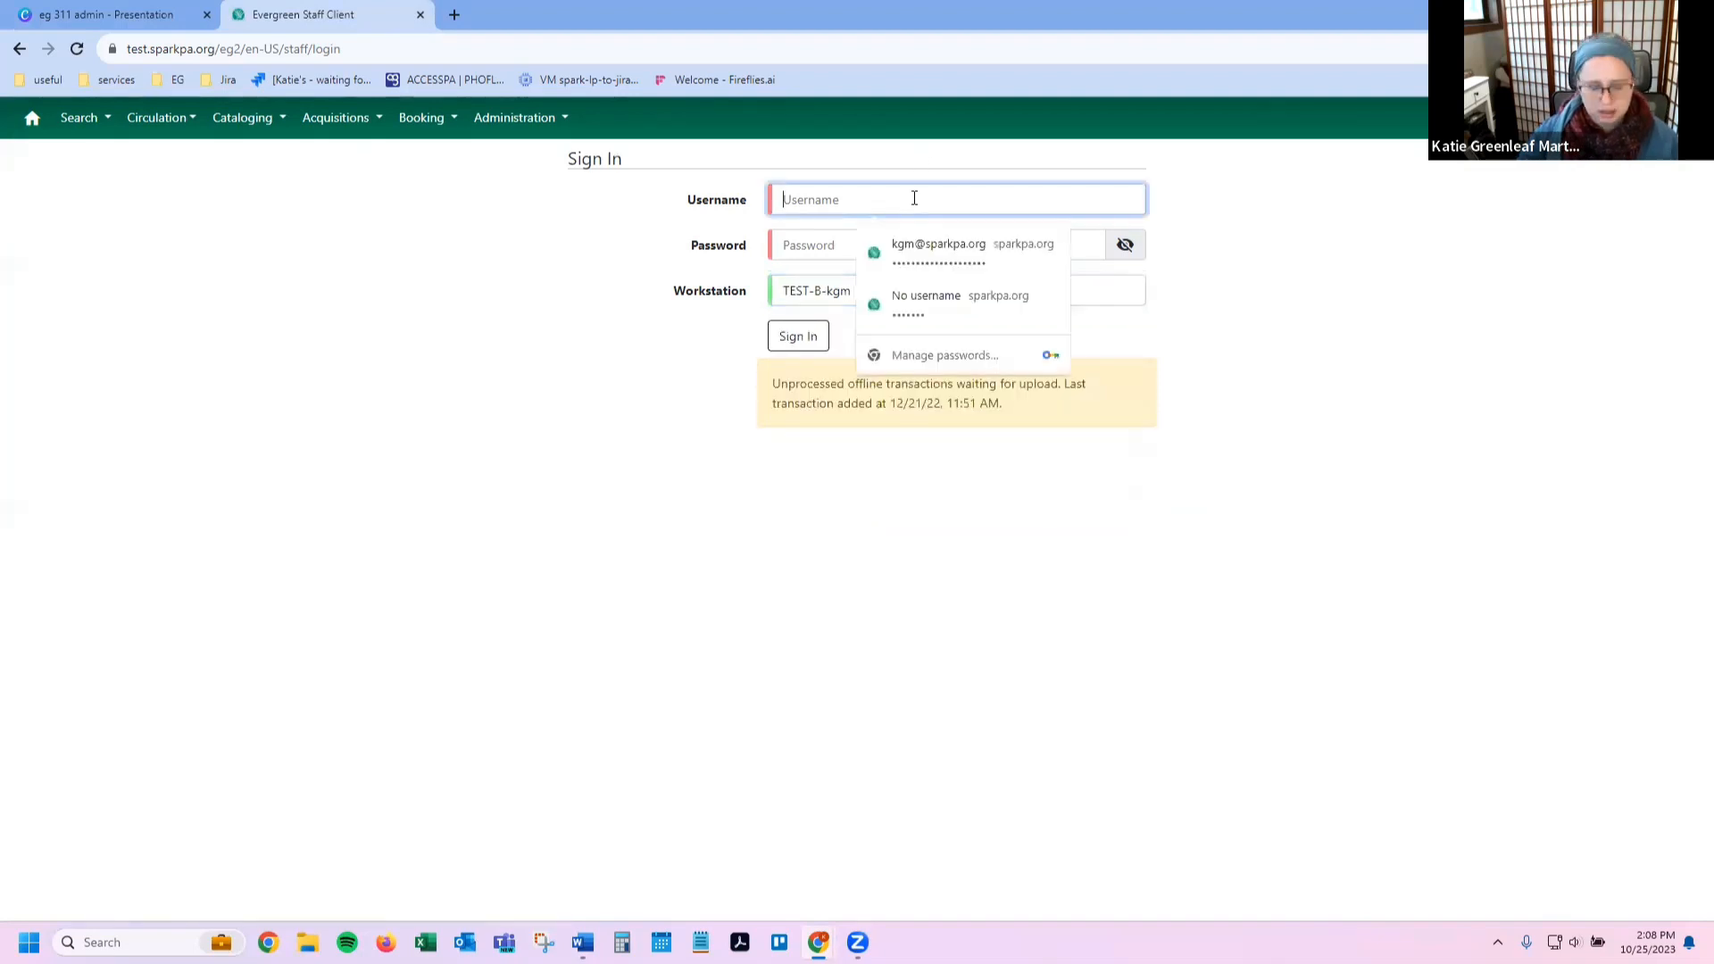
key("Tab")
type("••••••••")
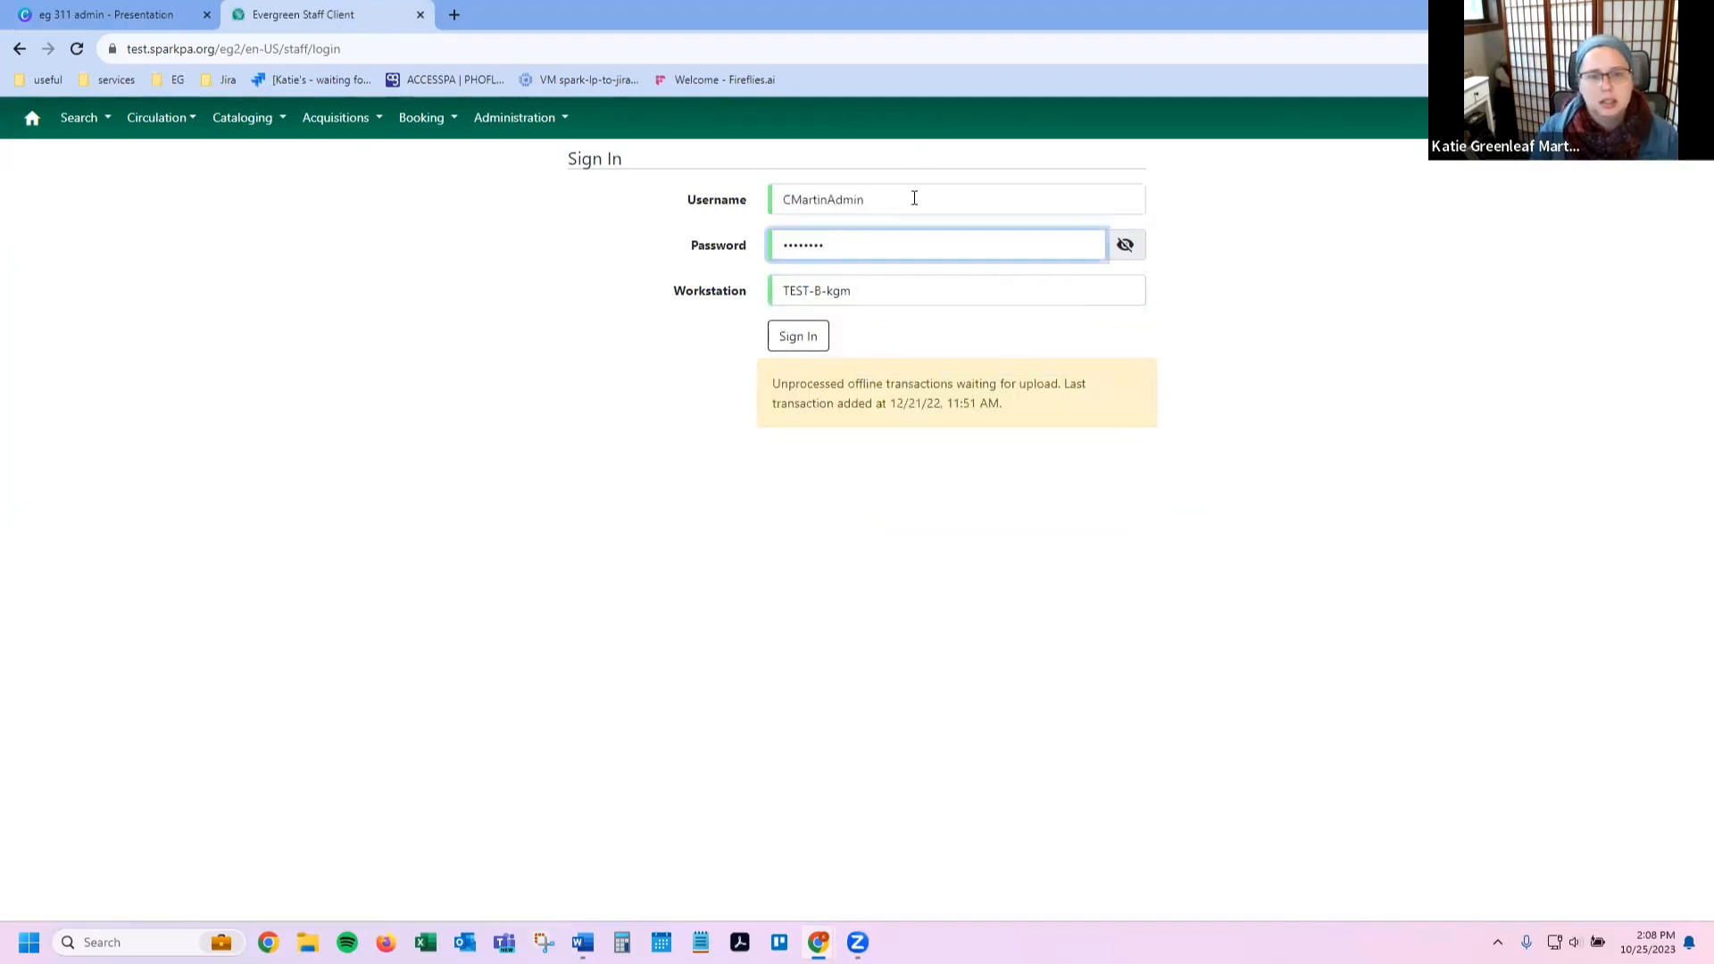
key("Return")
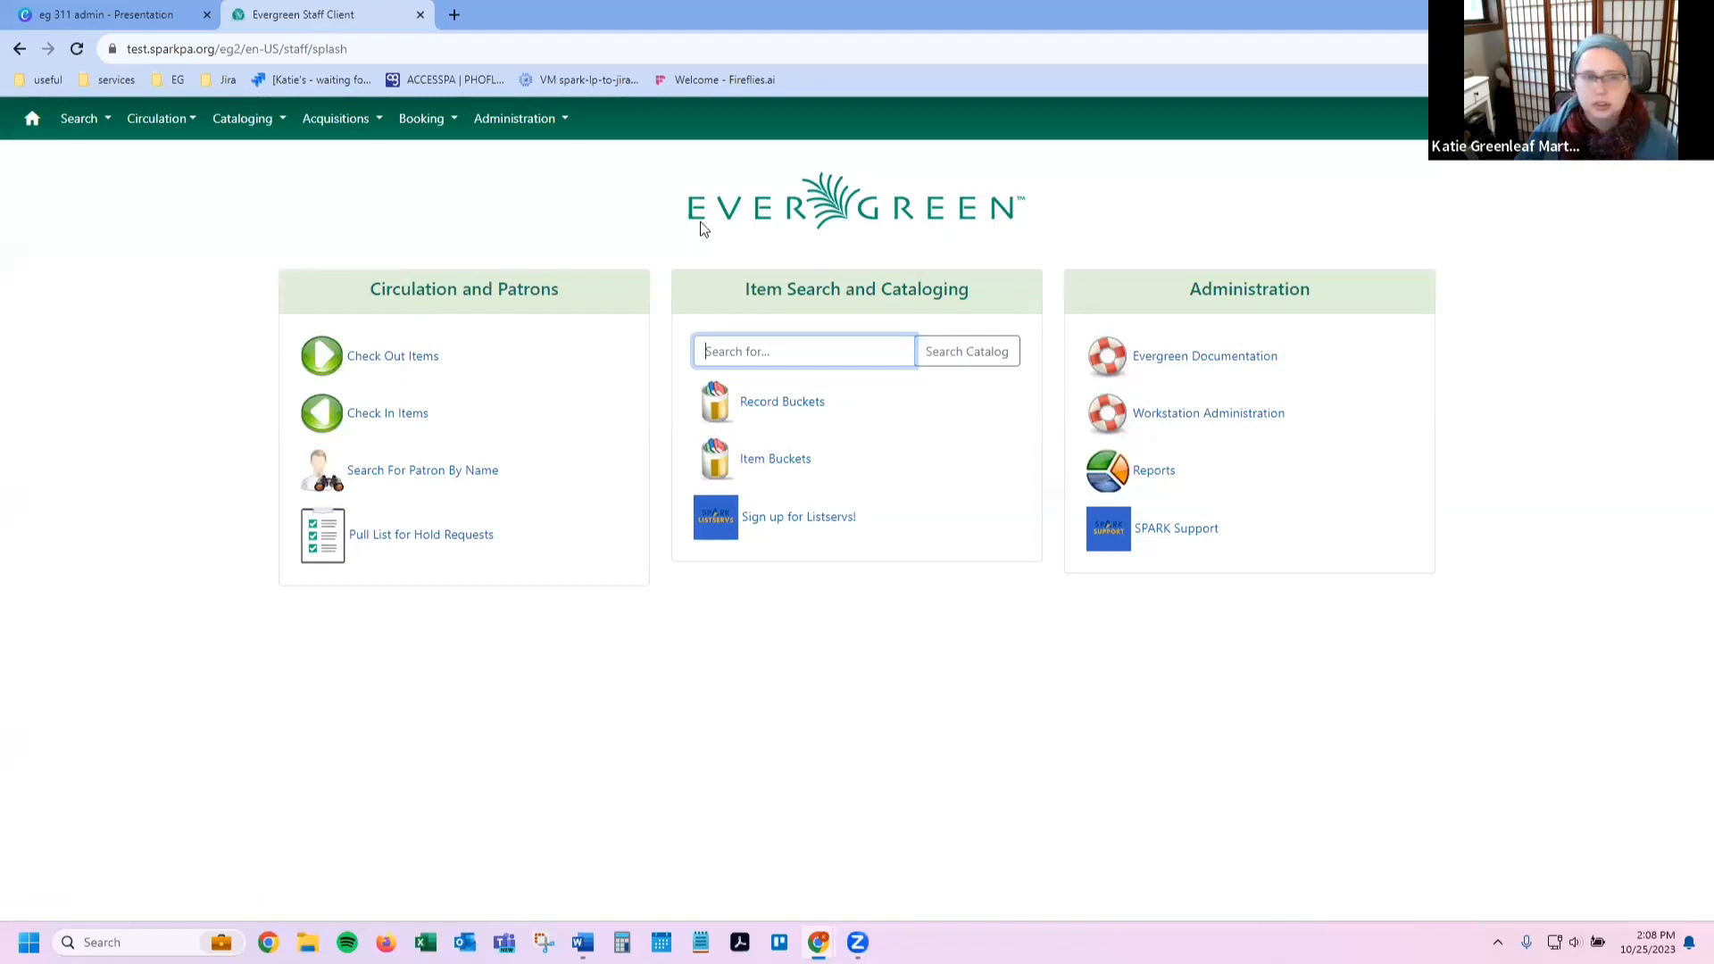
Step: Look over the Circulation and Cataloging menus, then go to Cataloging > Search the Catalog
left_click(166, 125)
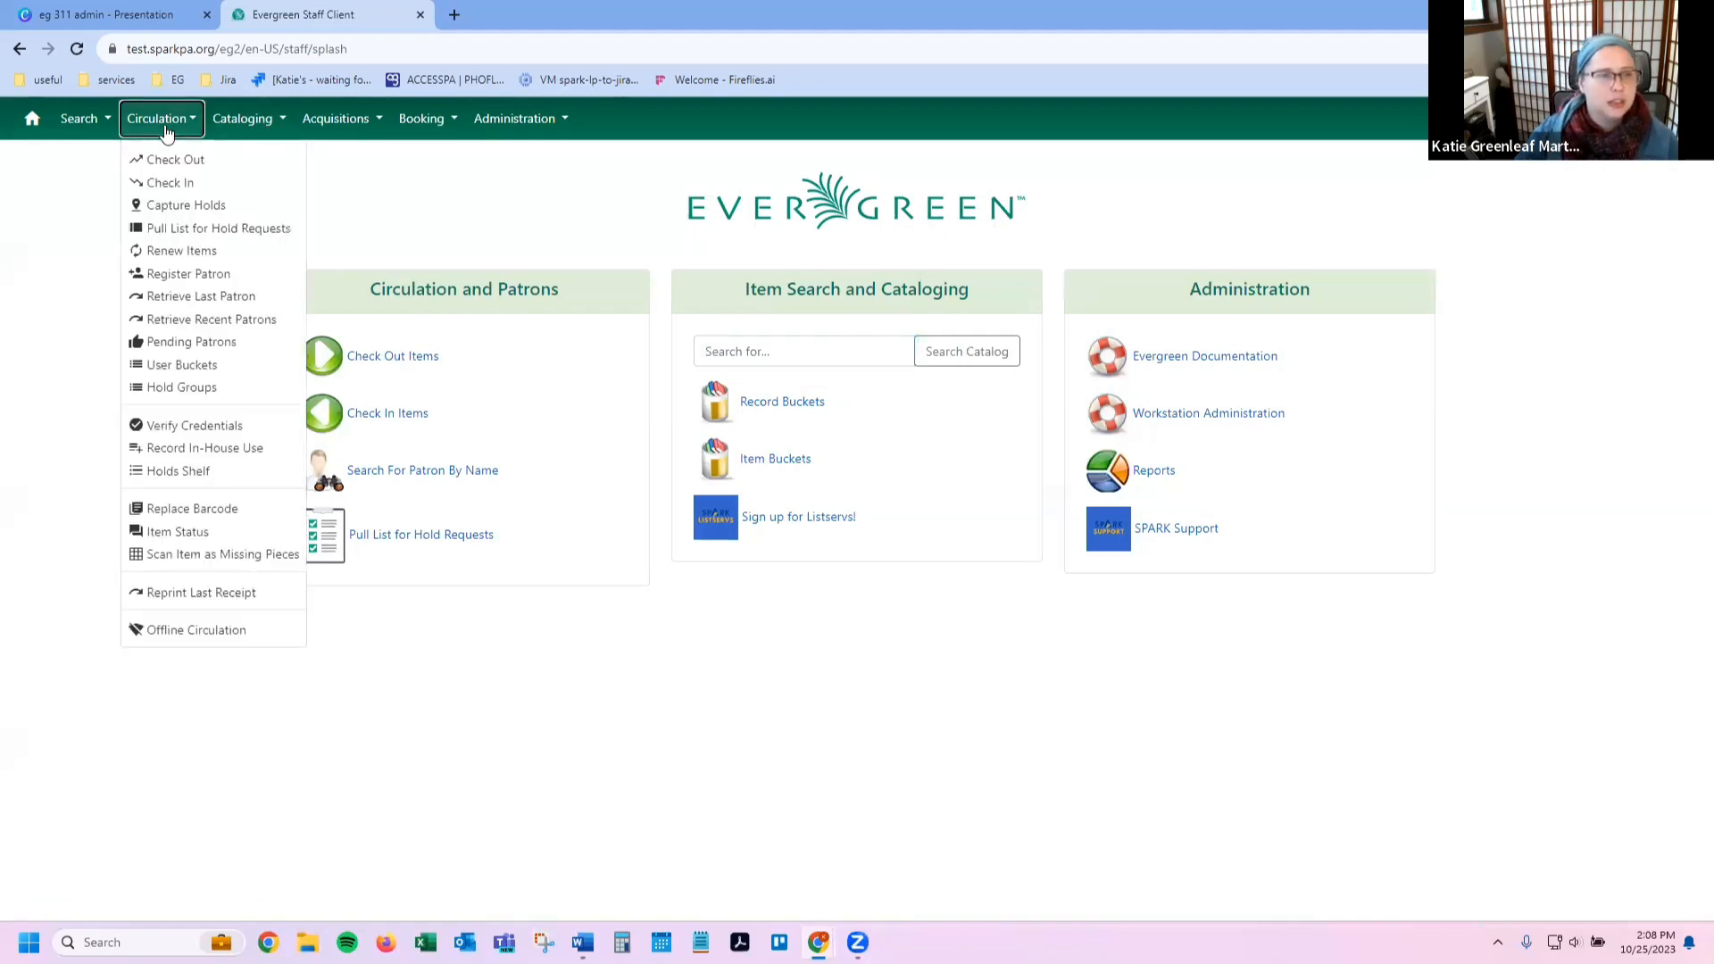
left_click(254, 123)
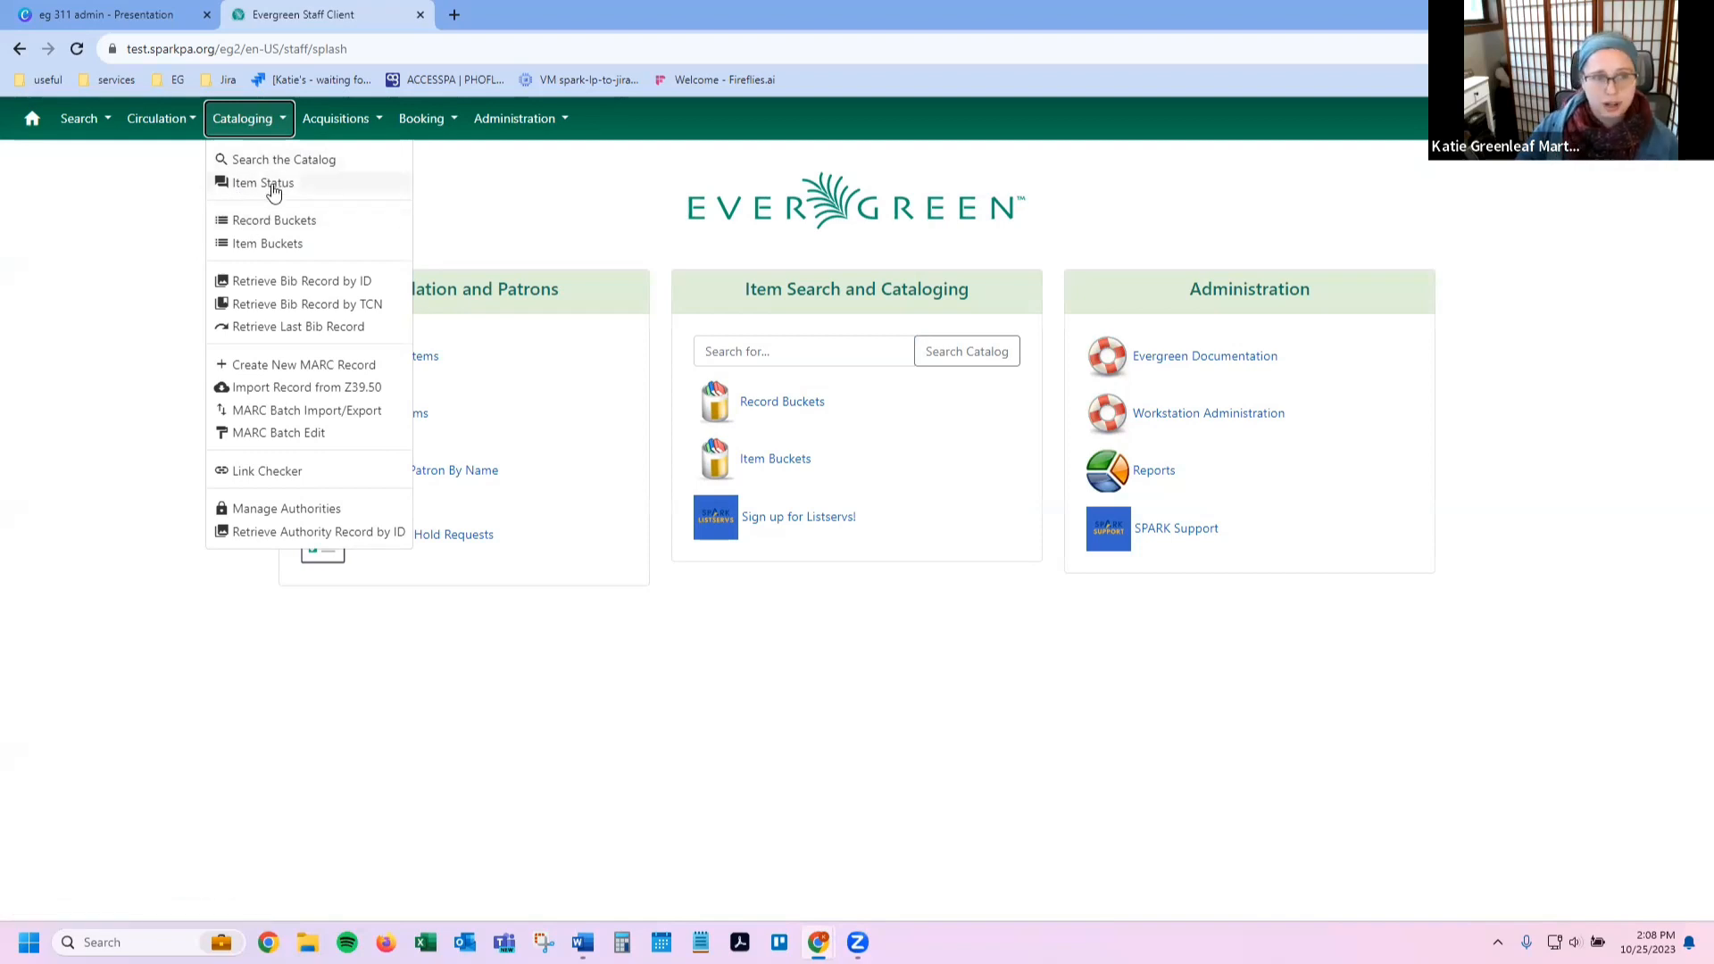
left_click(230, 126)
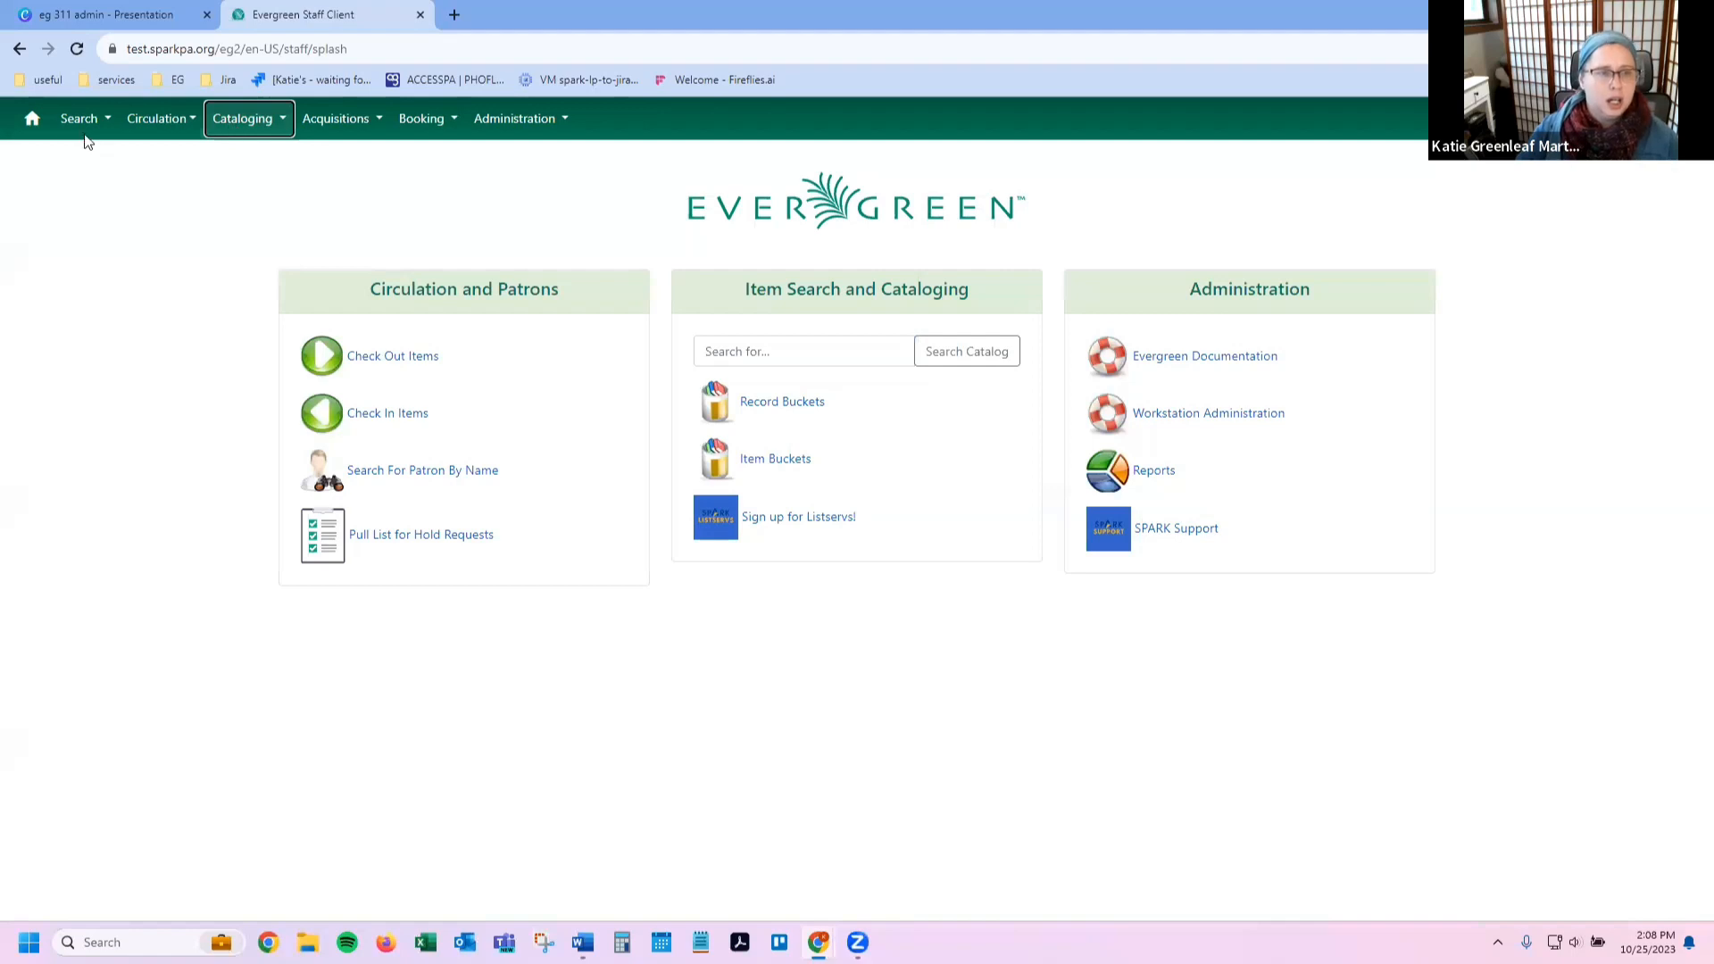
left_click(230, 125)
left_click(259, 165)
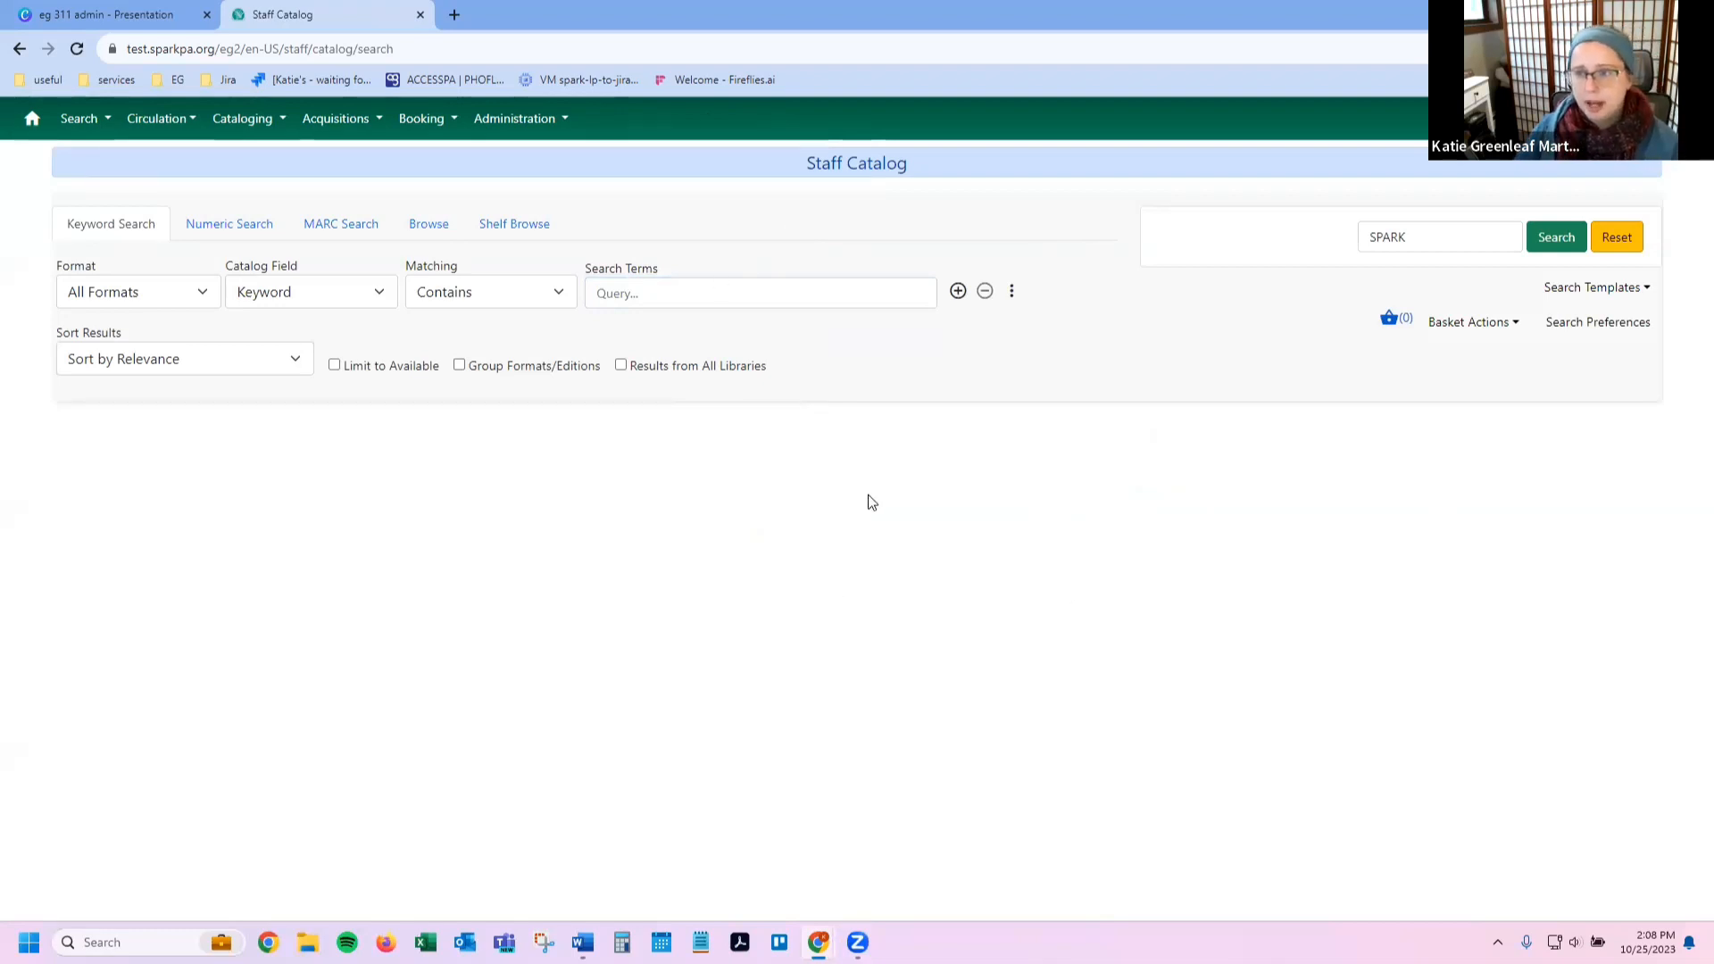
Step: Glance at Search Preferences and the Search Templates panel, returning to the catalog search
left_click(1591, 330)
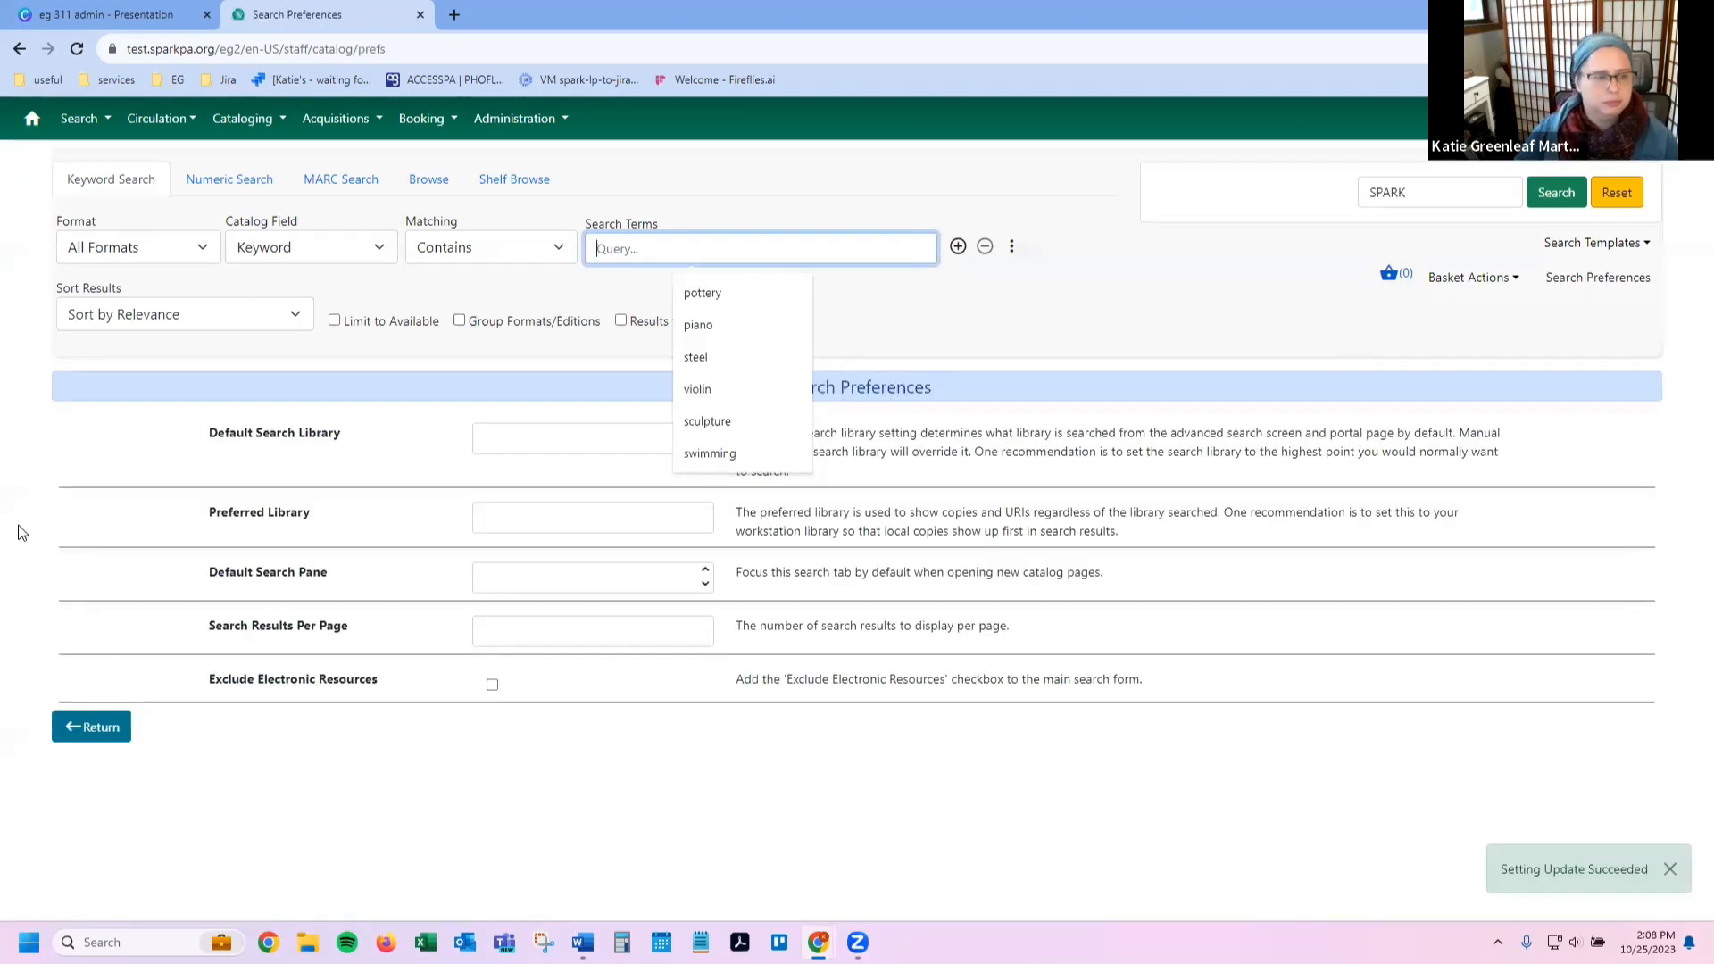
left_click(91, 728)
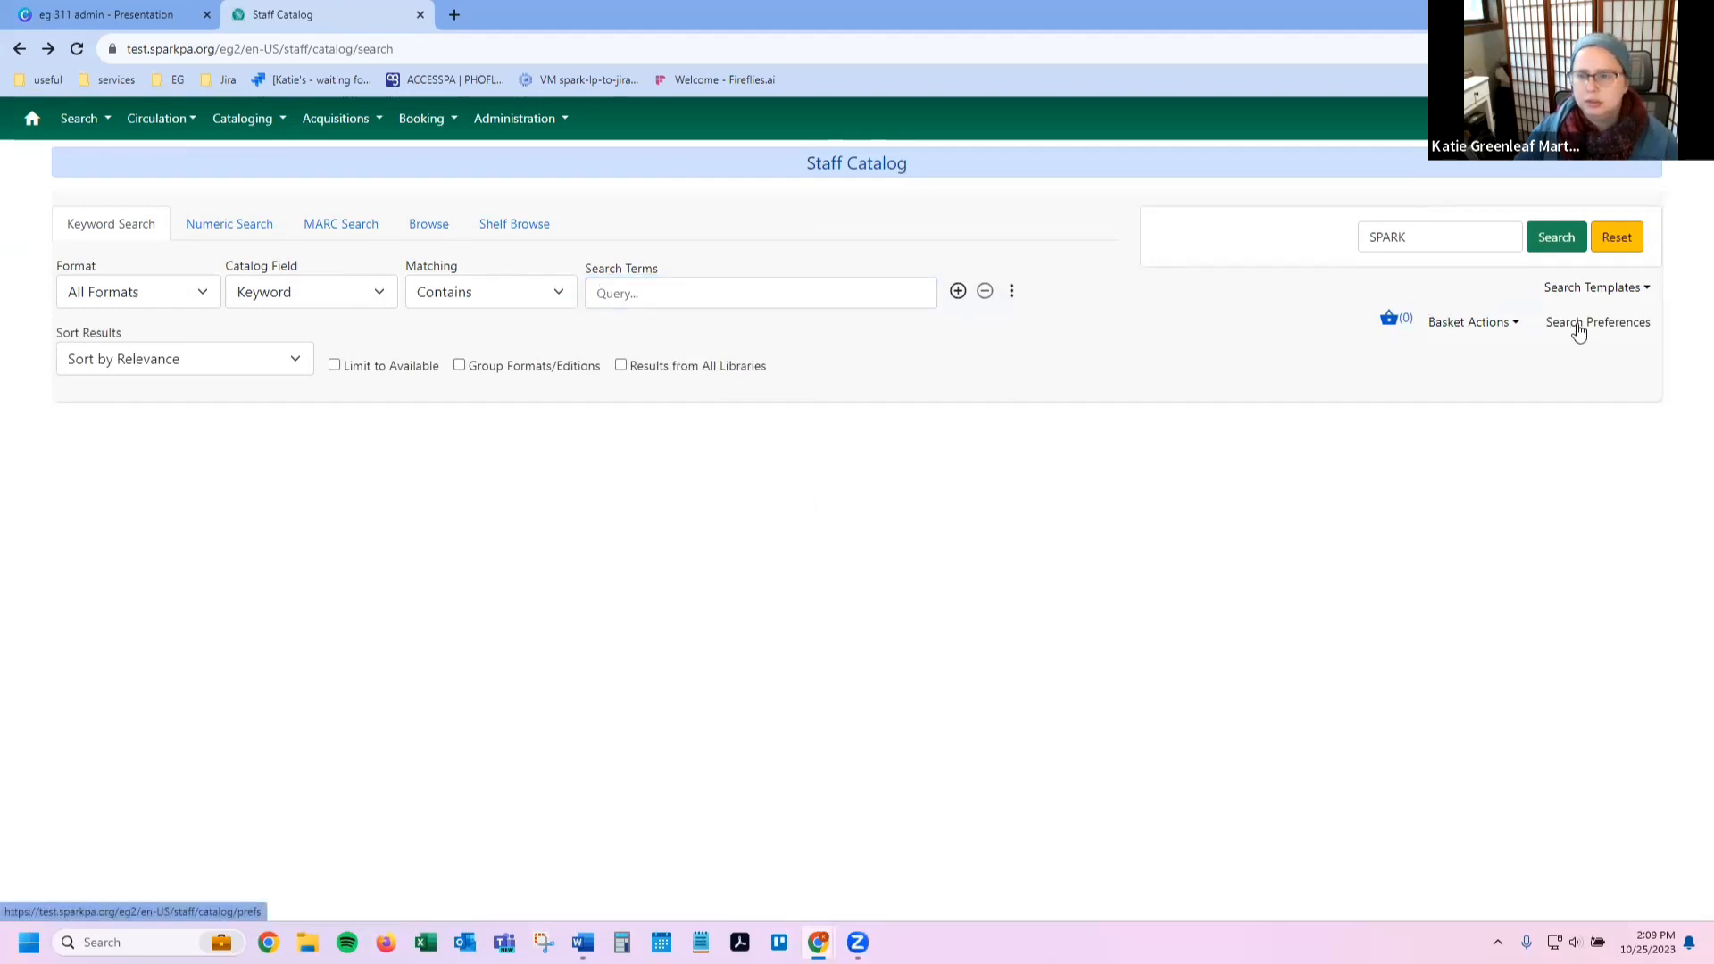
left_click(1595, 291)
left_click(1595, 291)
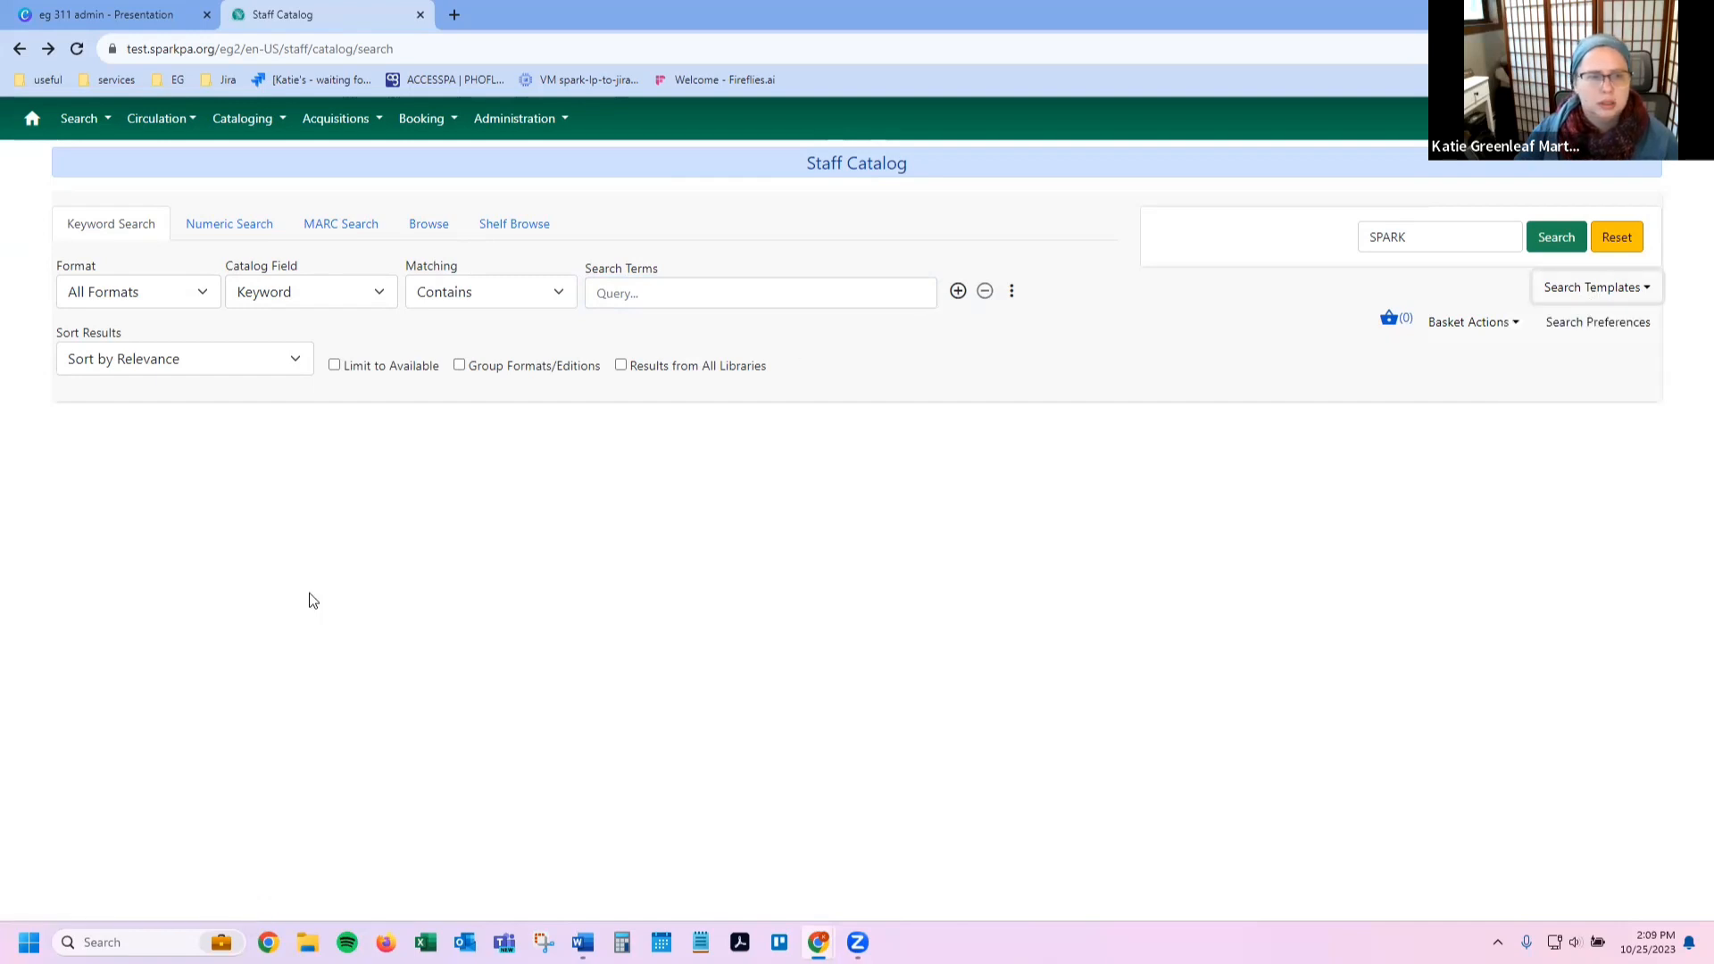
Step: Show the additional search filters and limit Bibliographic Level to Monograph/Item
left_click(1012, 299)
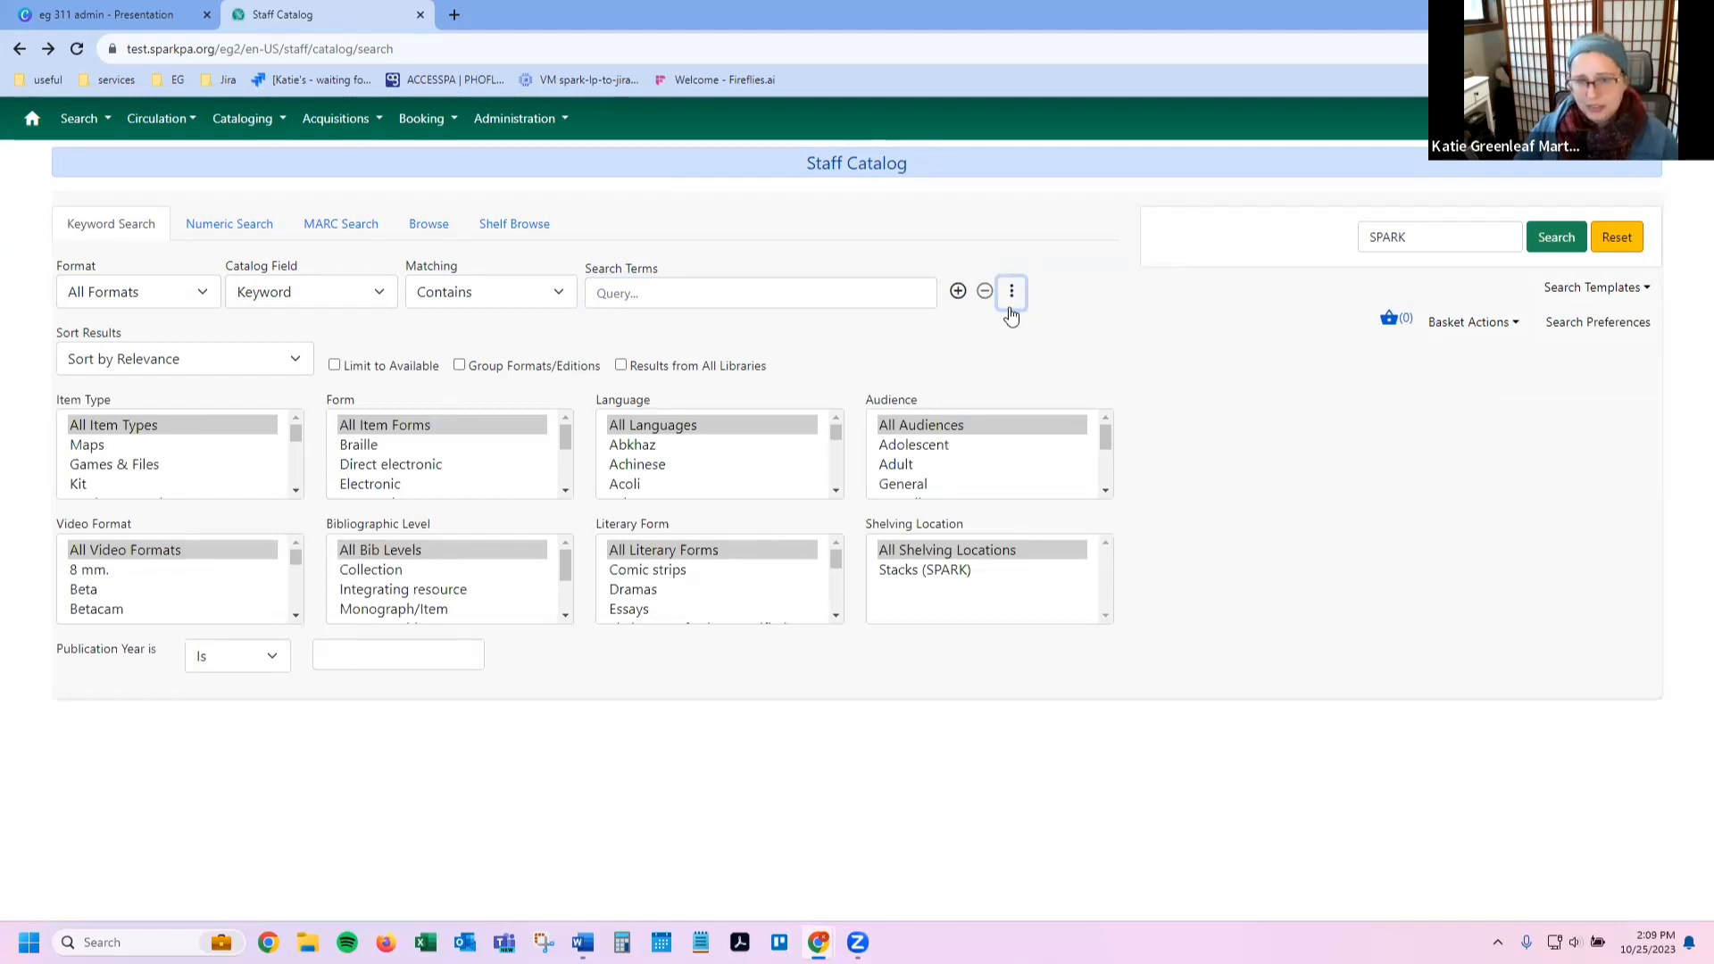
left_click(1010, 292)
left_click(1010, 293)
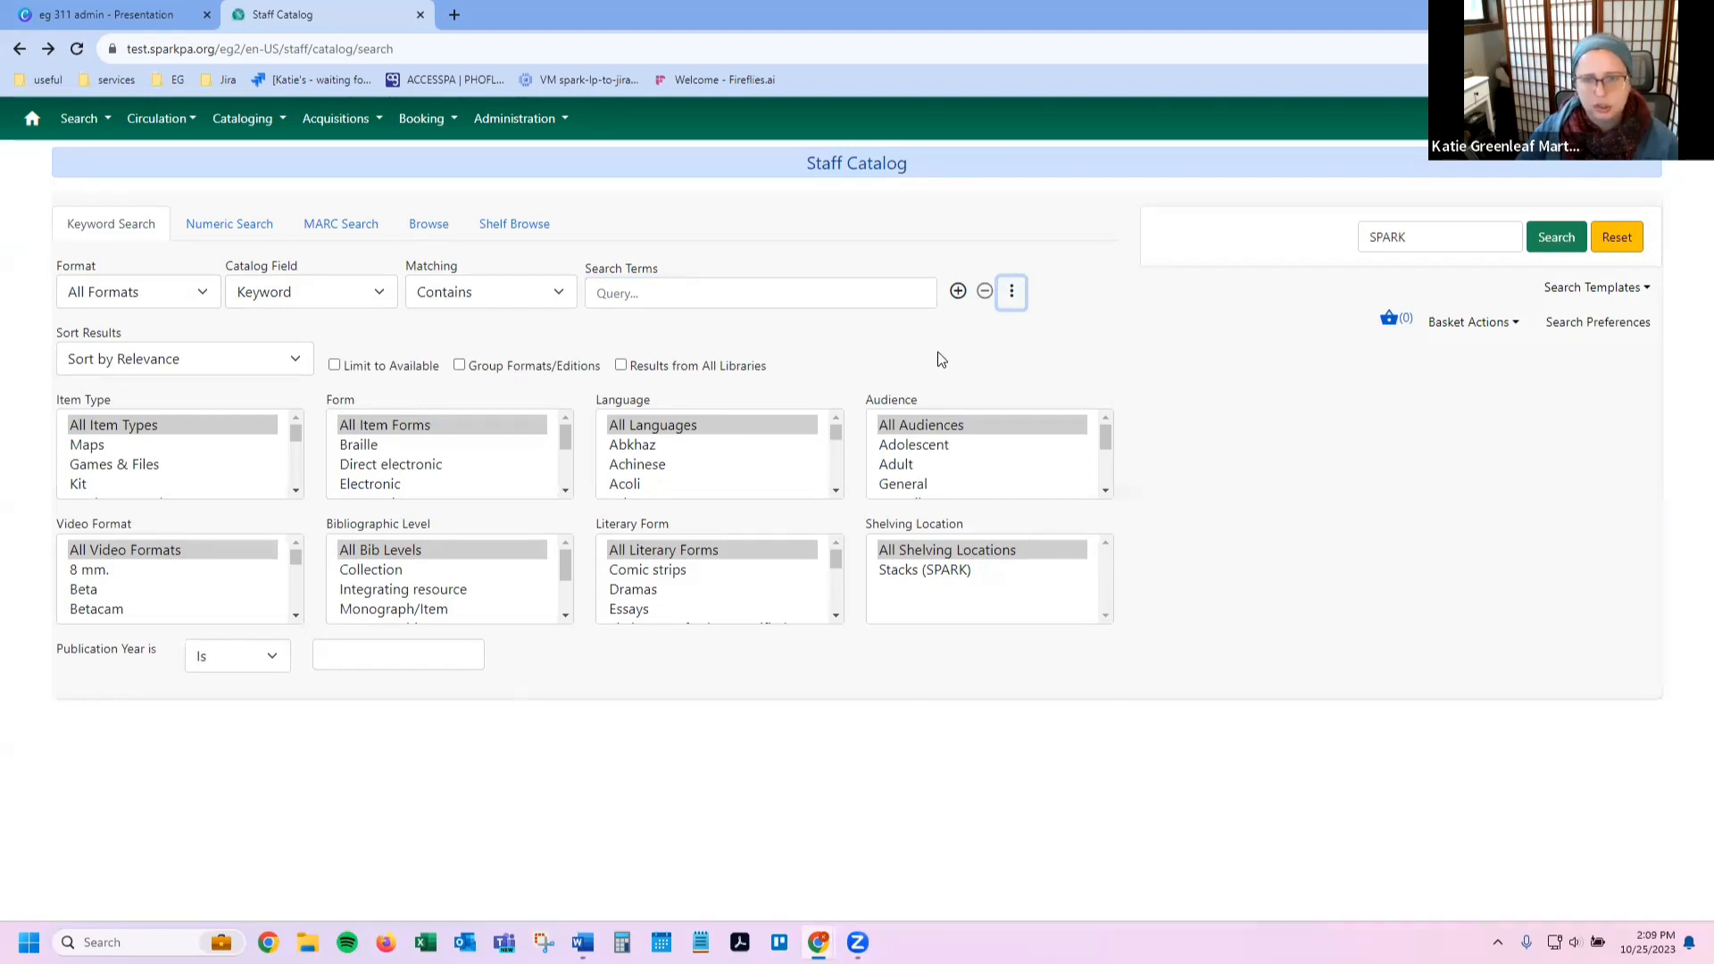
left_click(1011, 291)
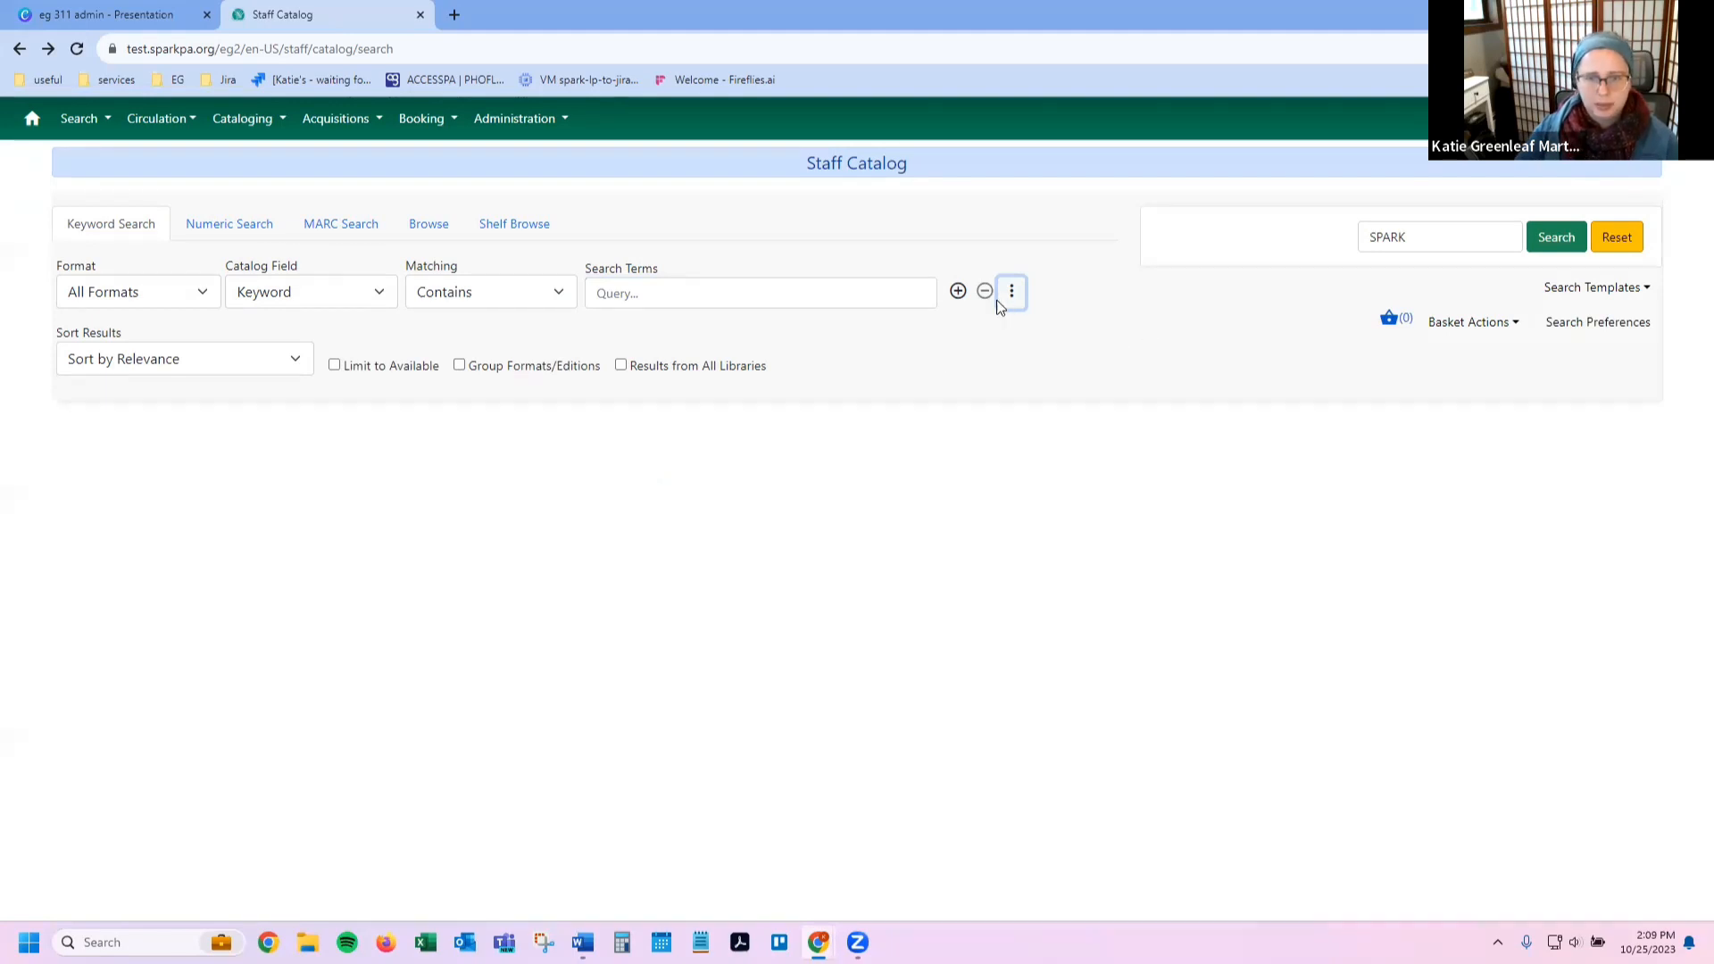
left_click(1012, 291)
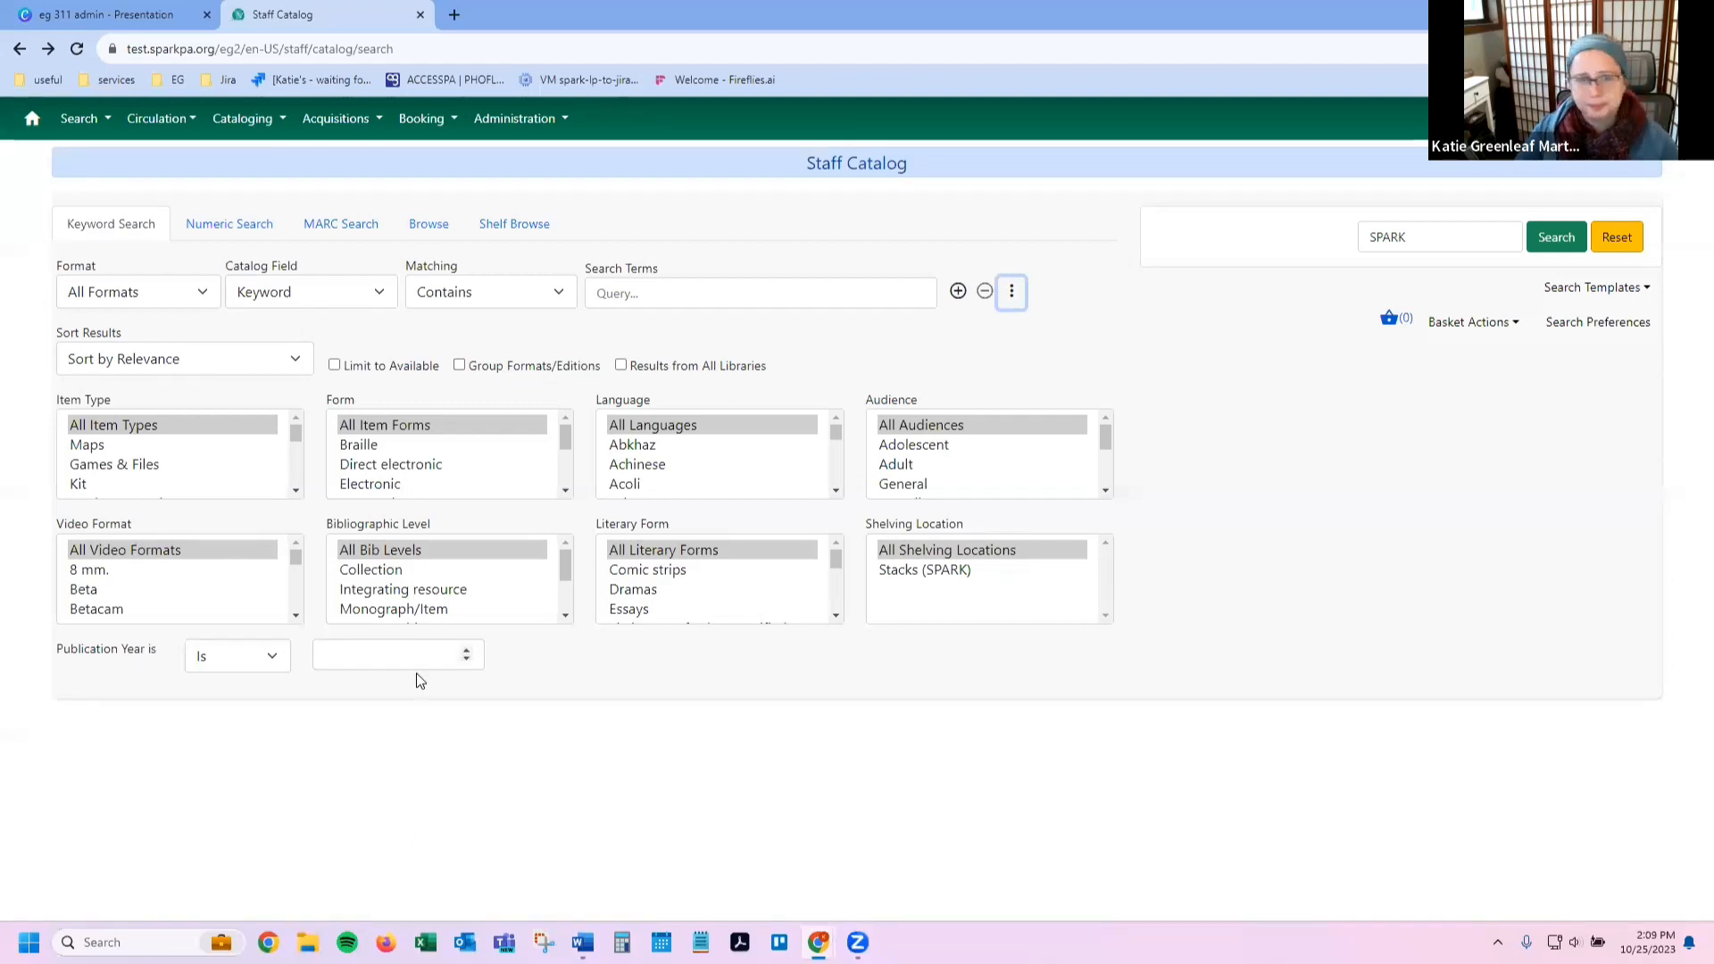
left_click(440, 611)
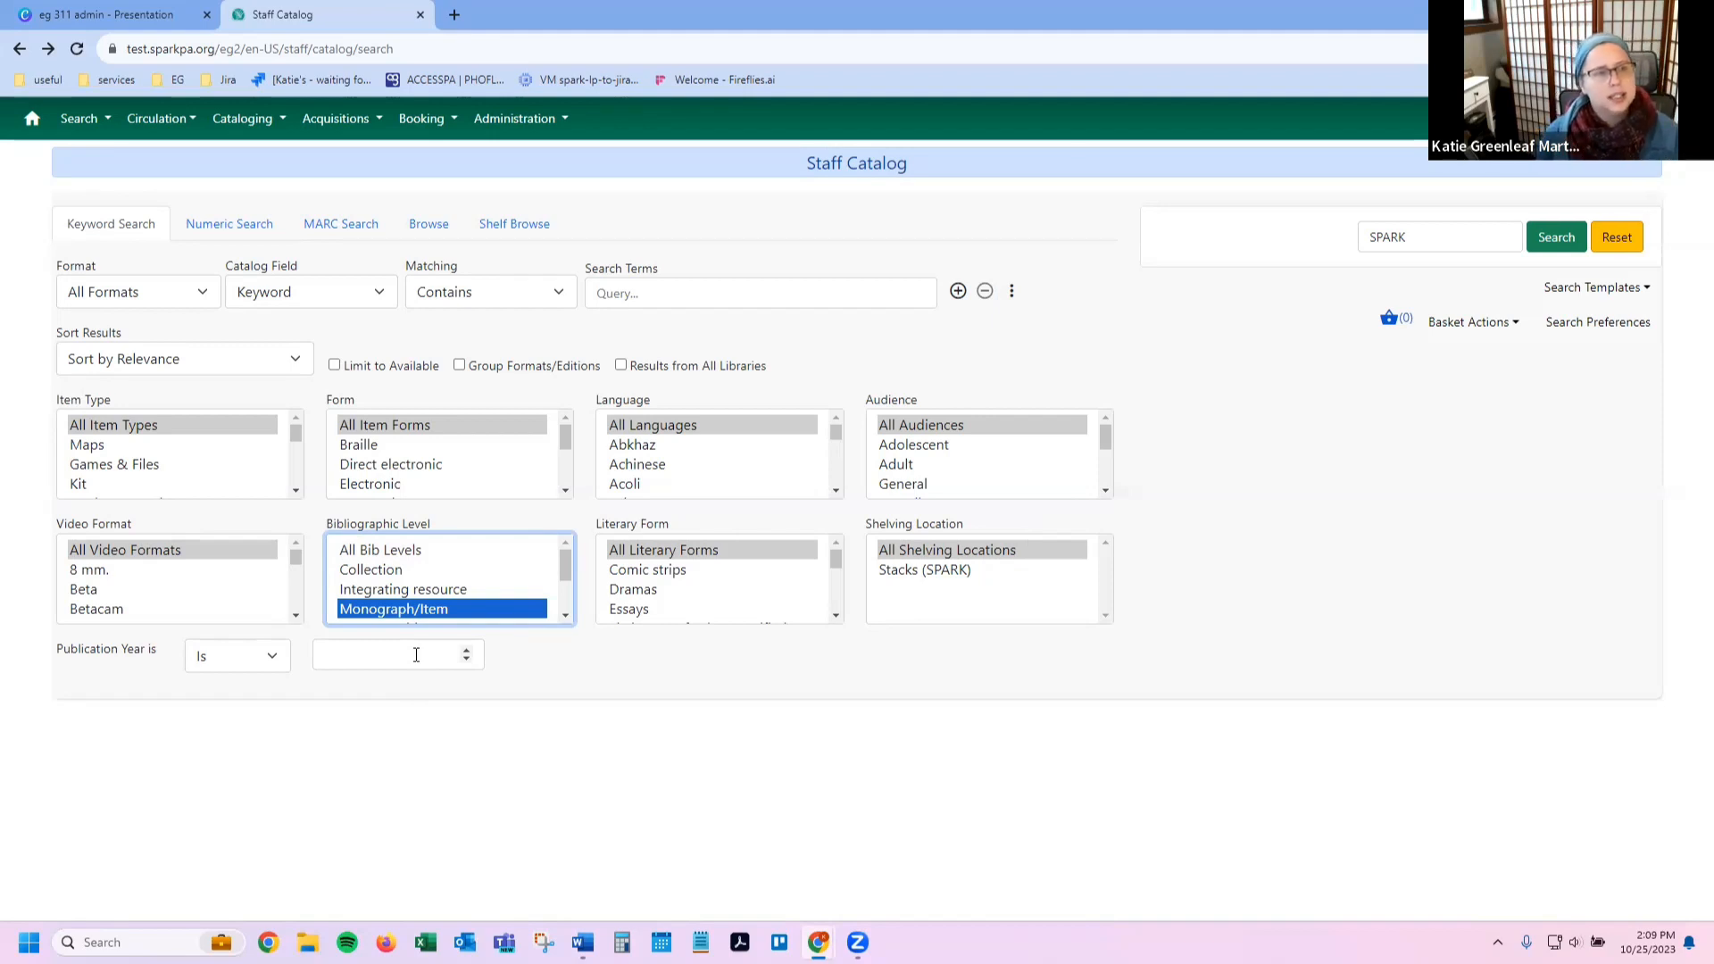
key("Tab")
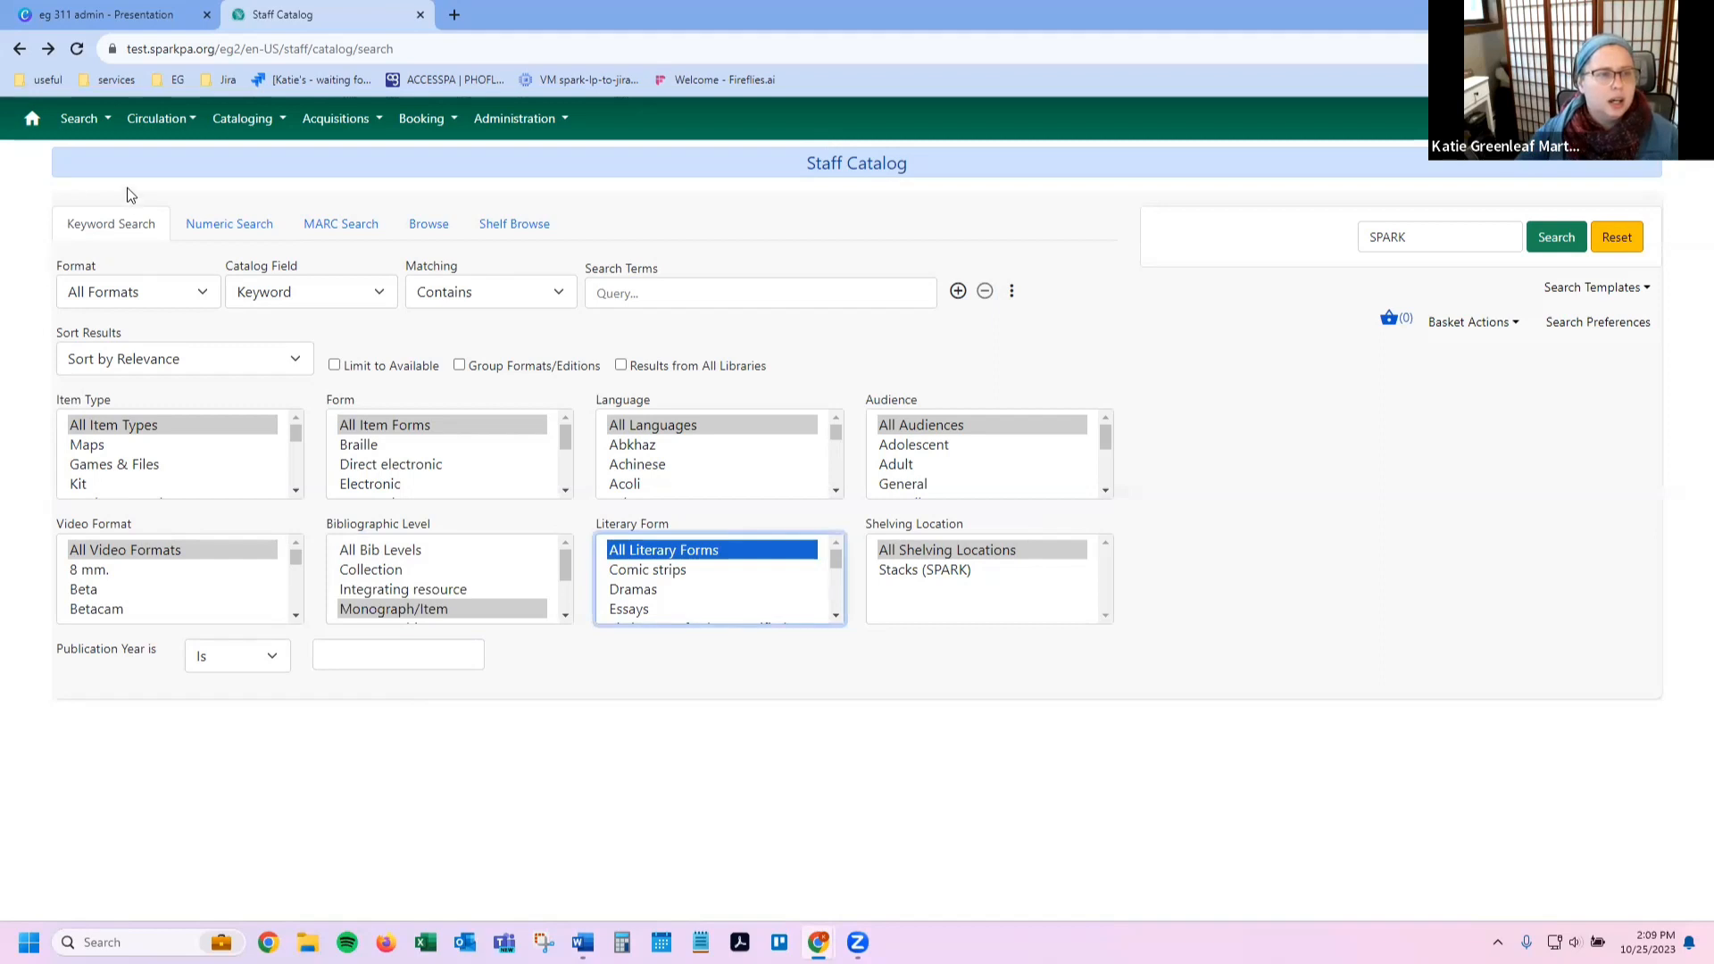
left_click(78, 120)
key("Tab")
key("Tab")
key("Tab")
key("Tab")
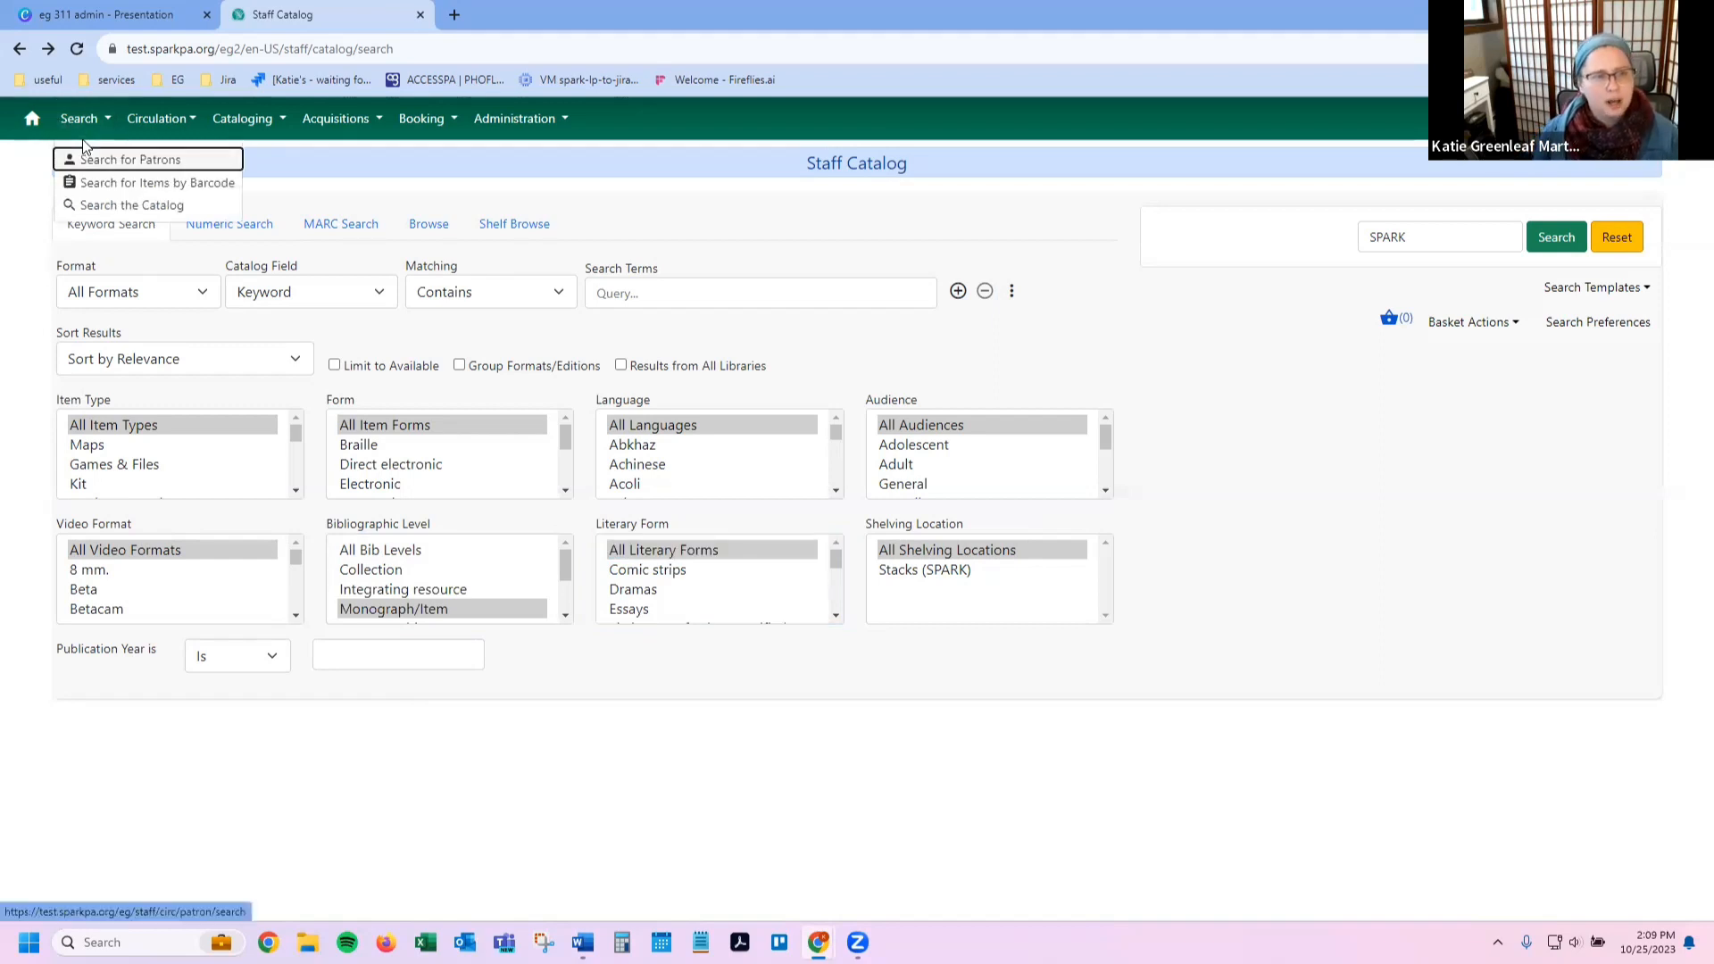
key("Tab")
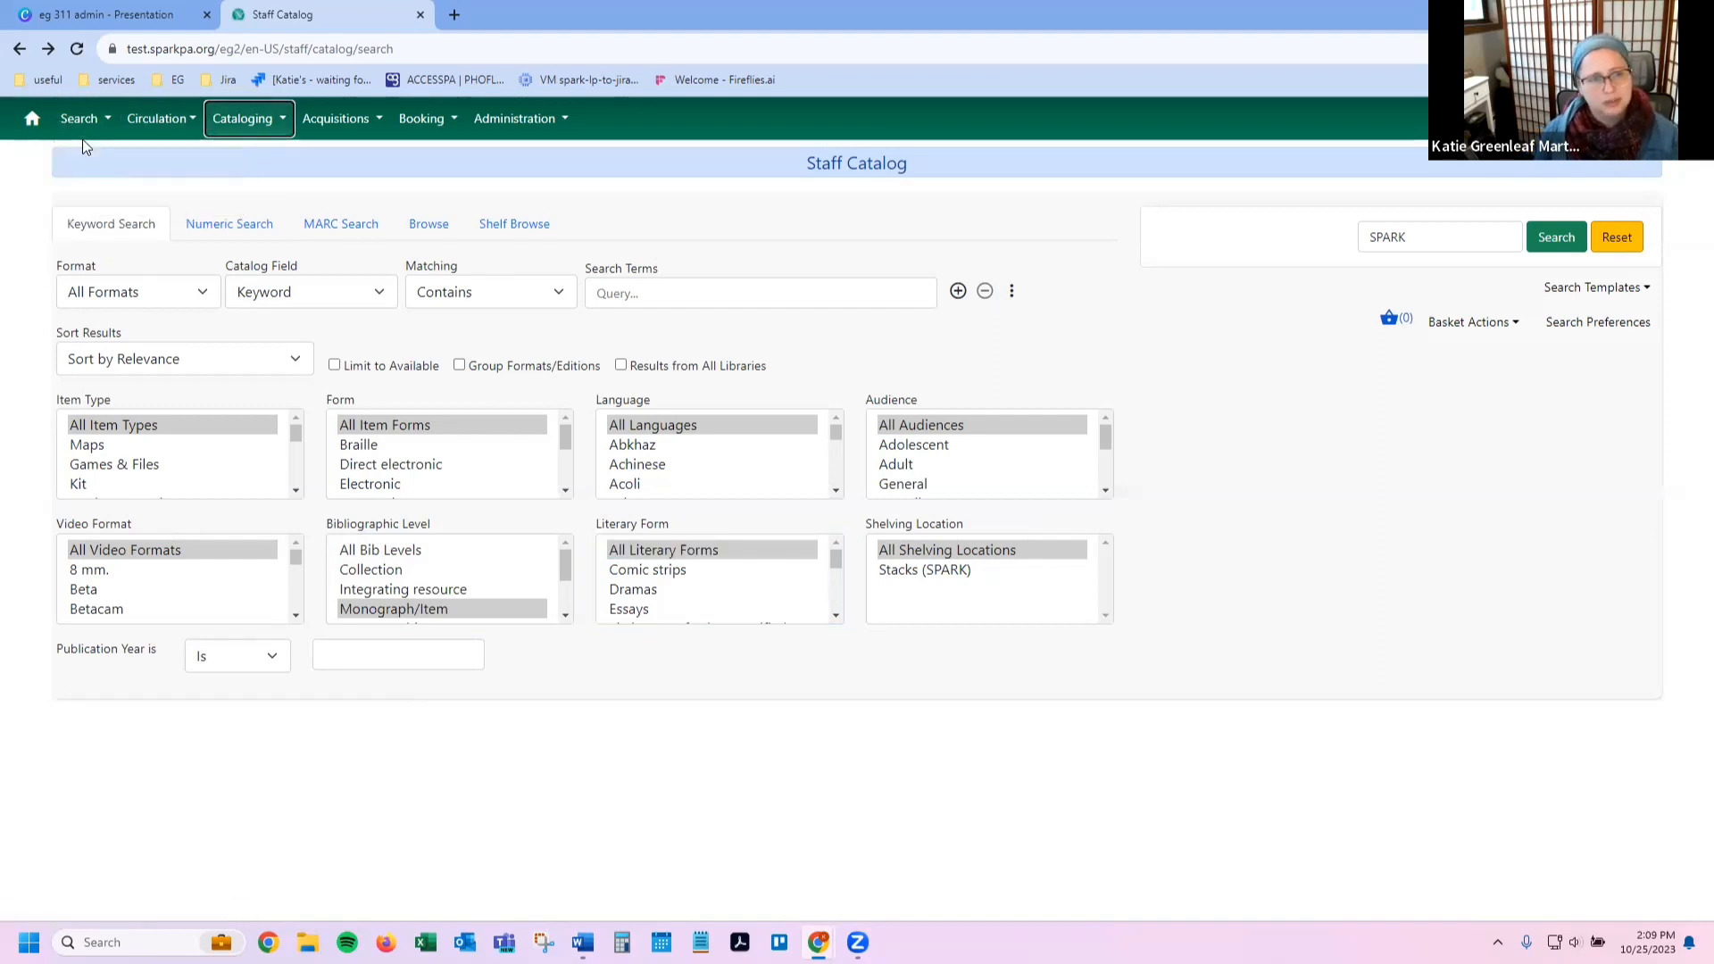
key("Return")
key("shift+Tab")
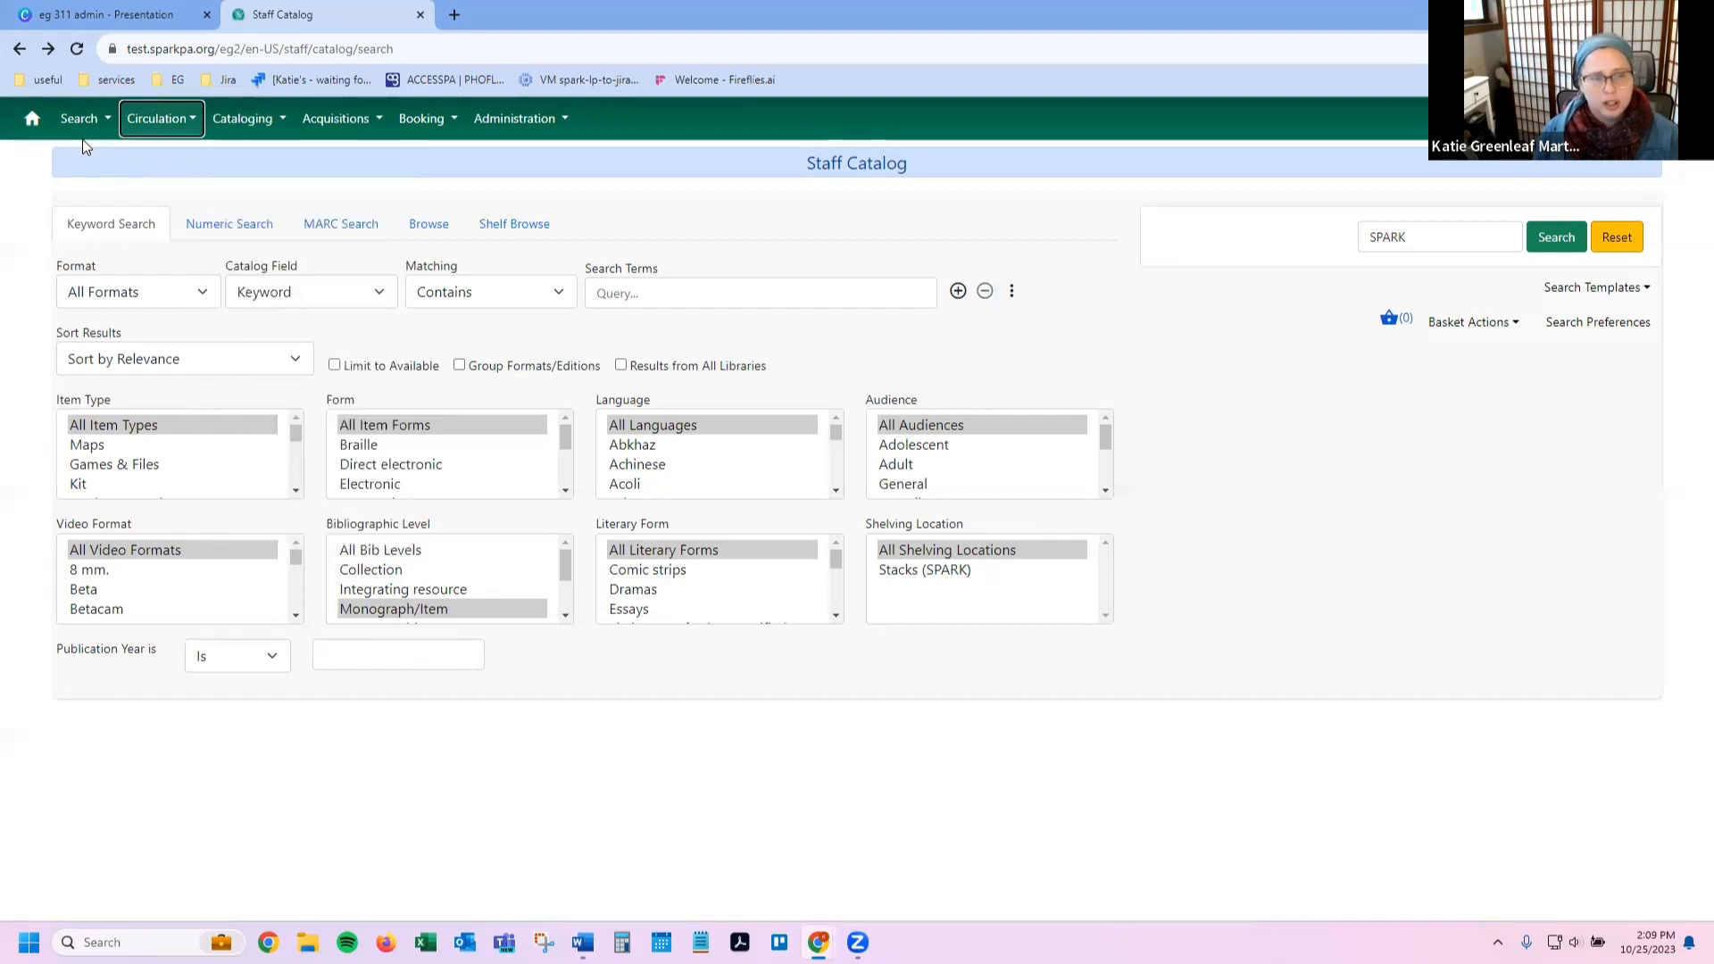
key("Tab")
key("Tab")
key("Tab")
key("Tab")
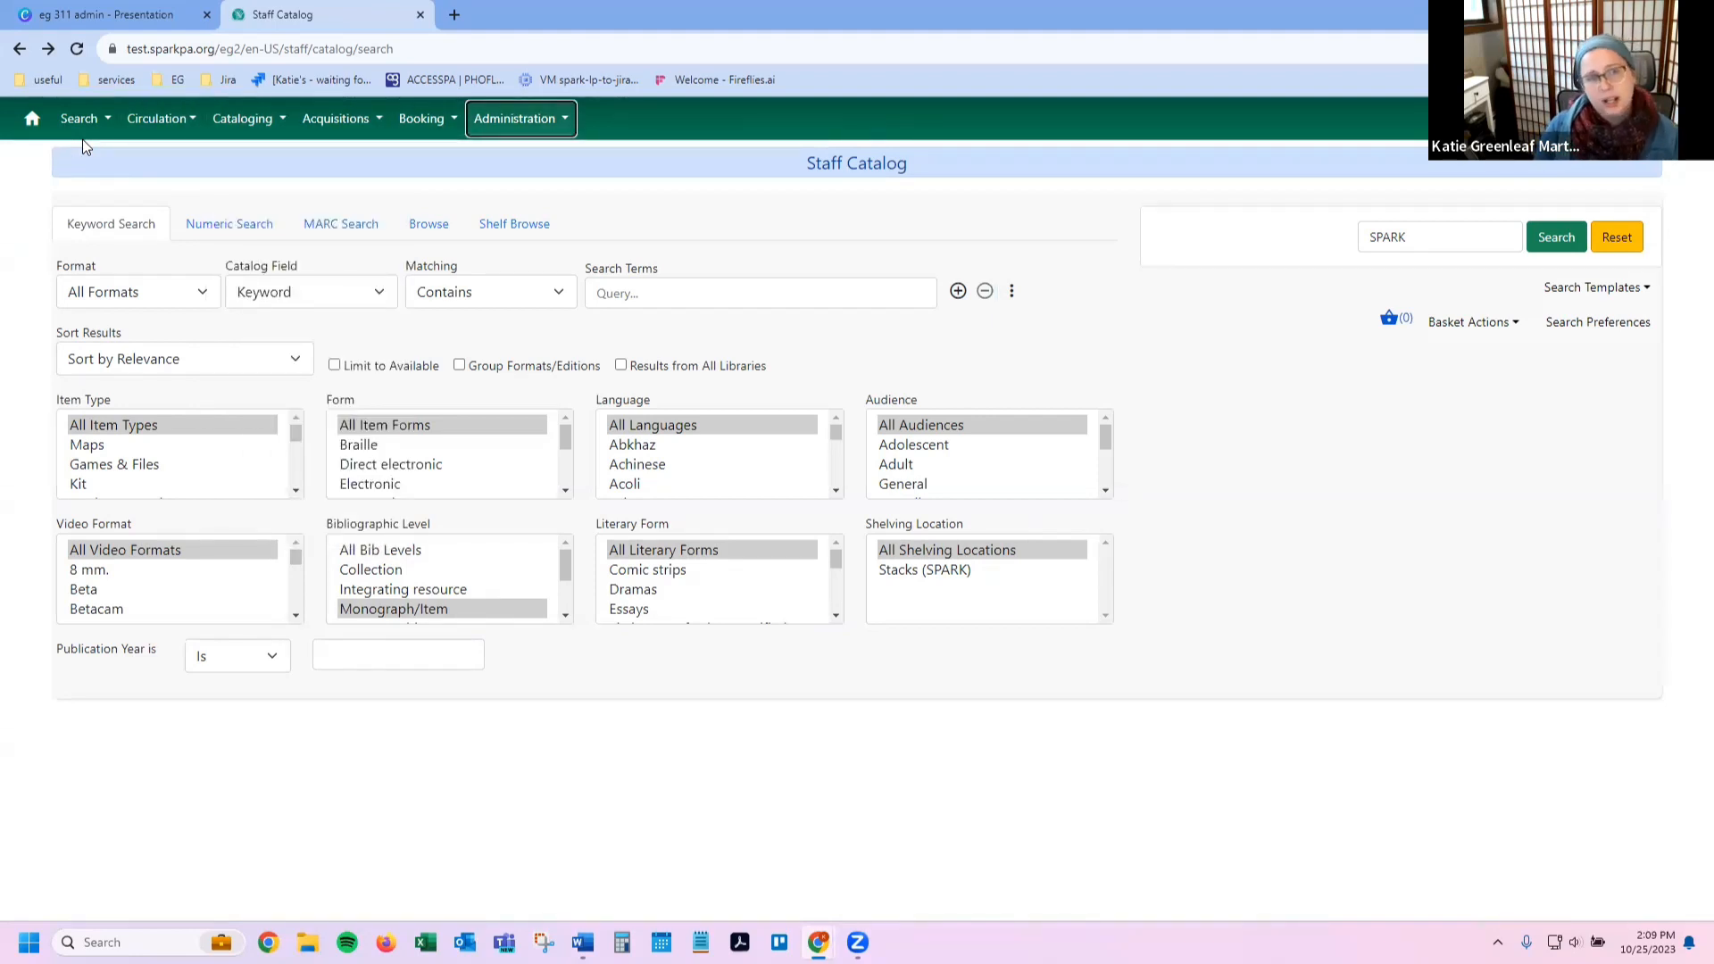
key("Return")
key("Escape")
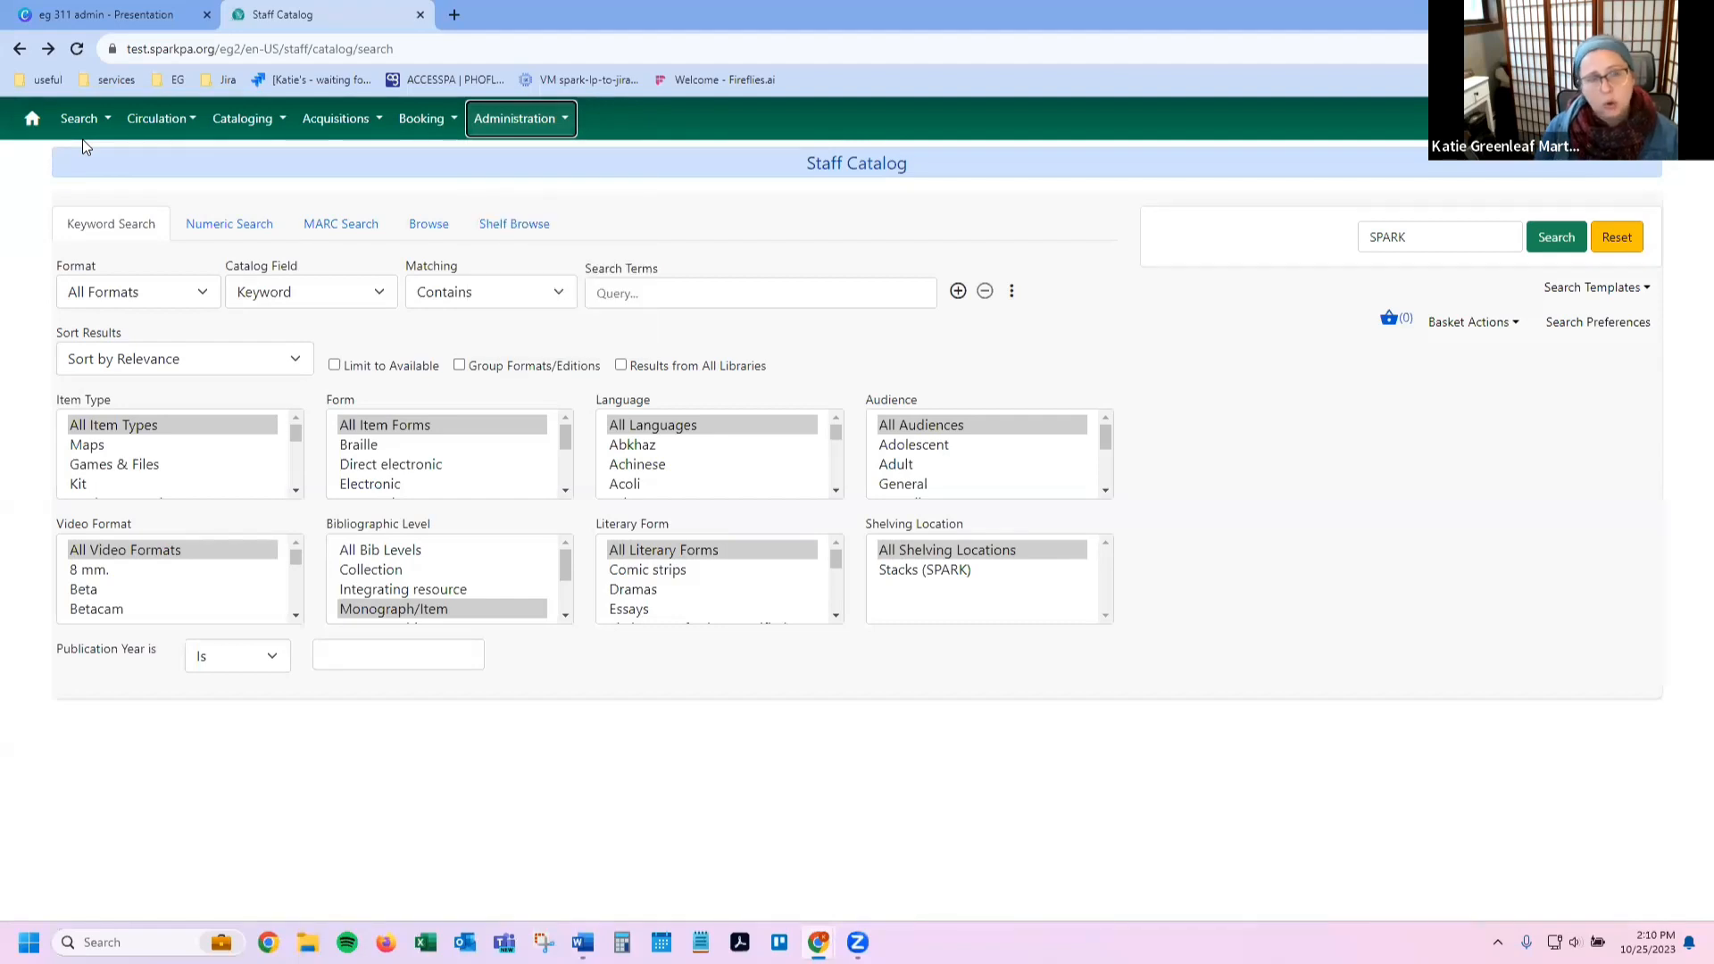
key("Return")
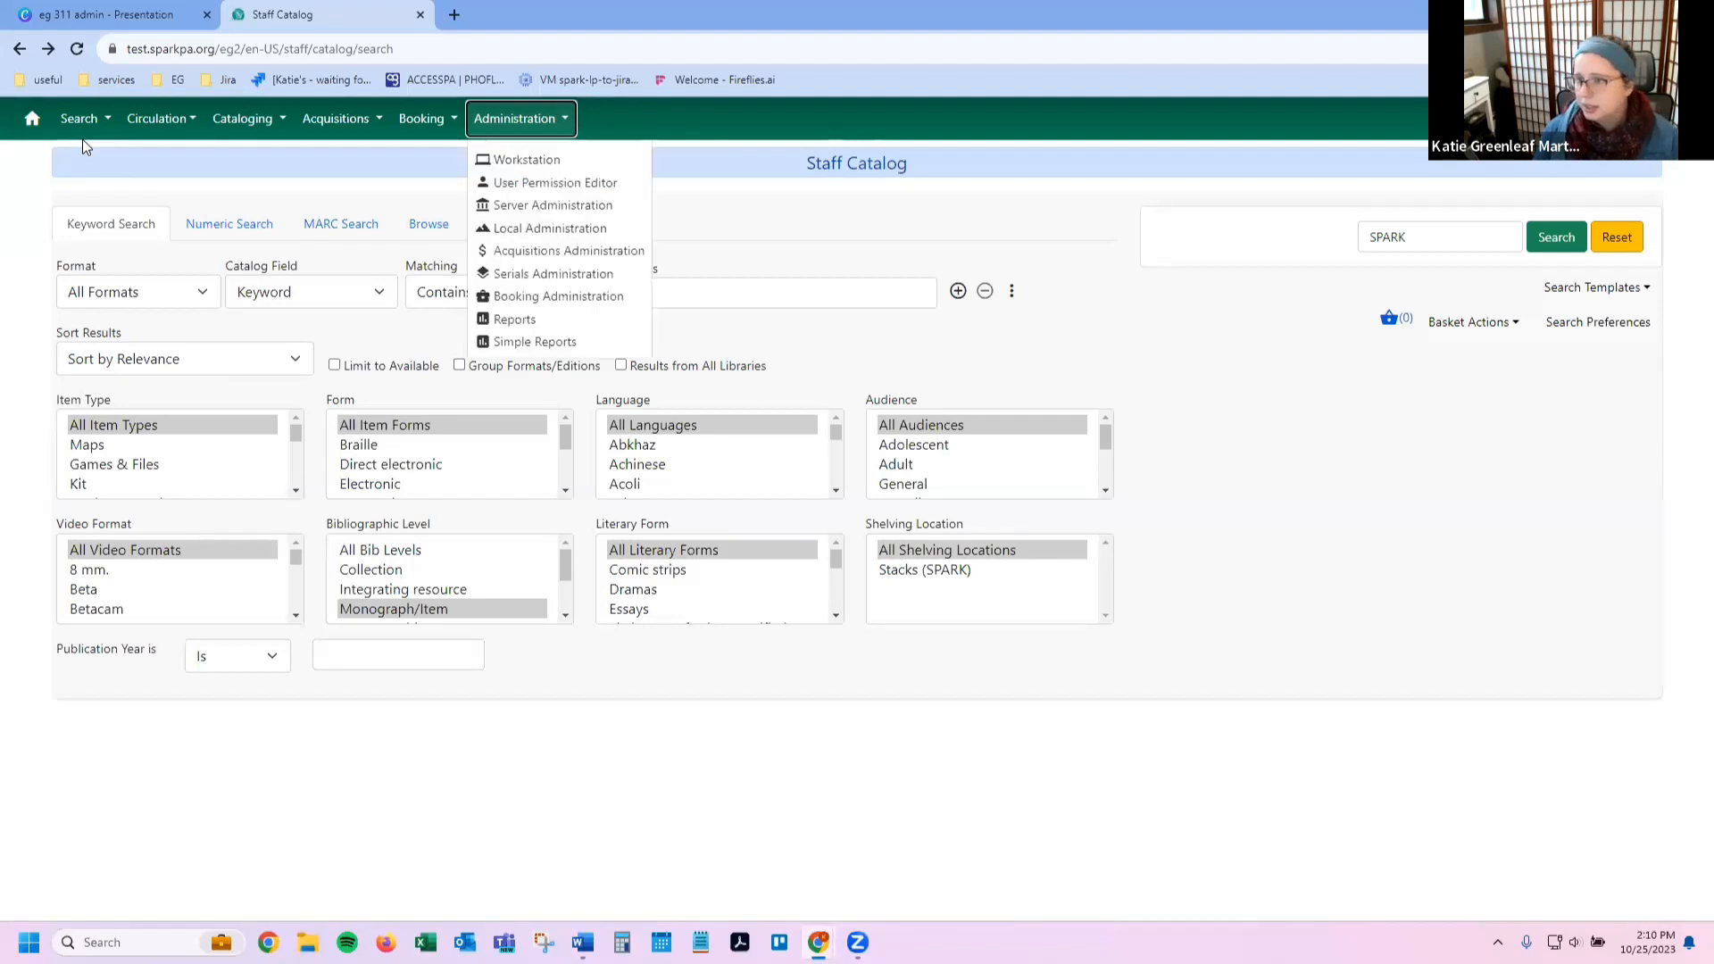
key("Down")
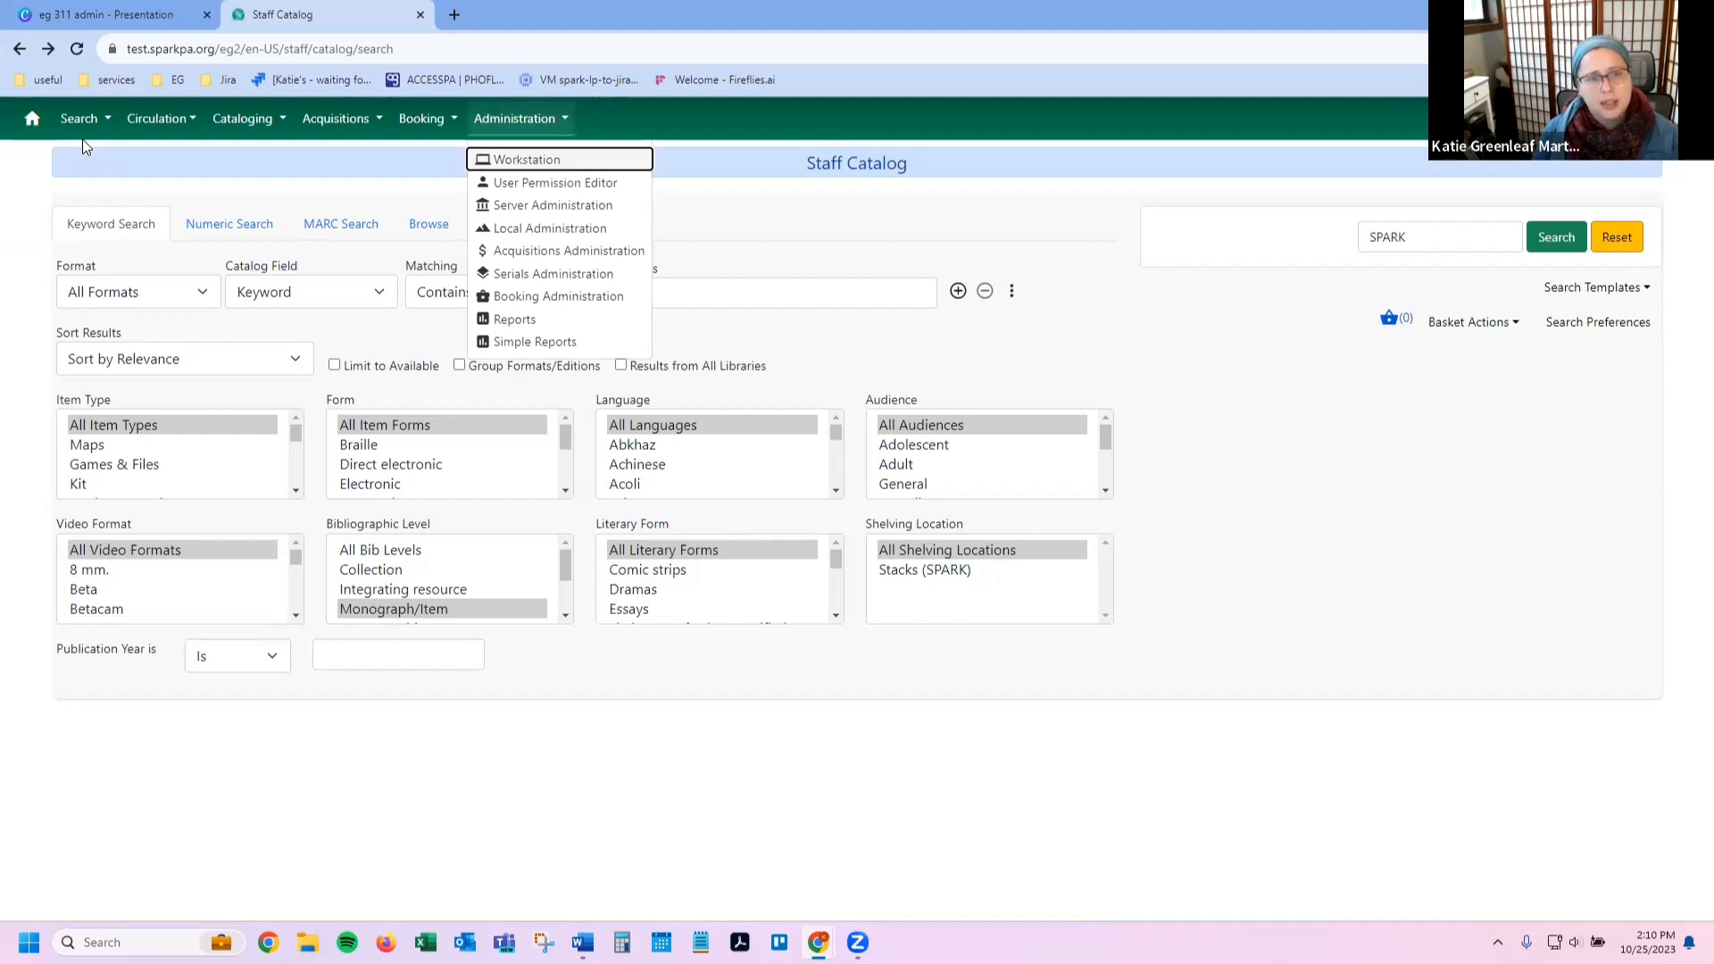
key("Down")
key("Down")
key("Down")
key("Down")
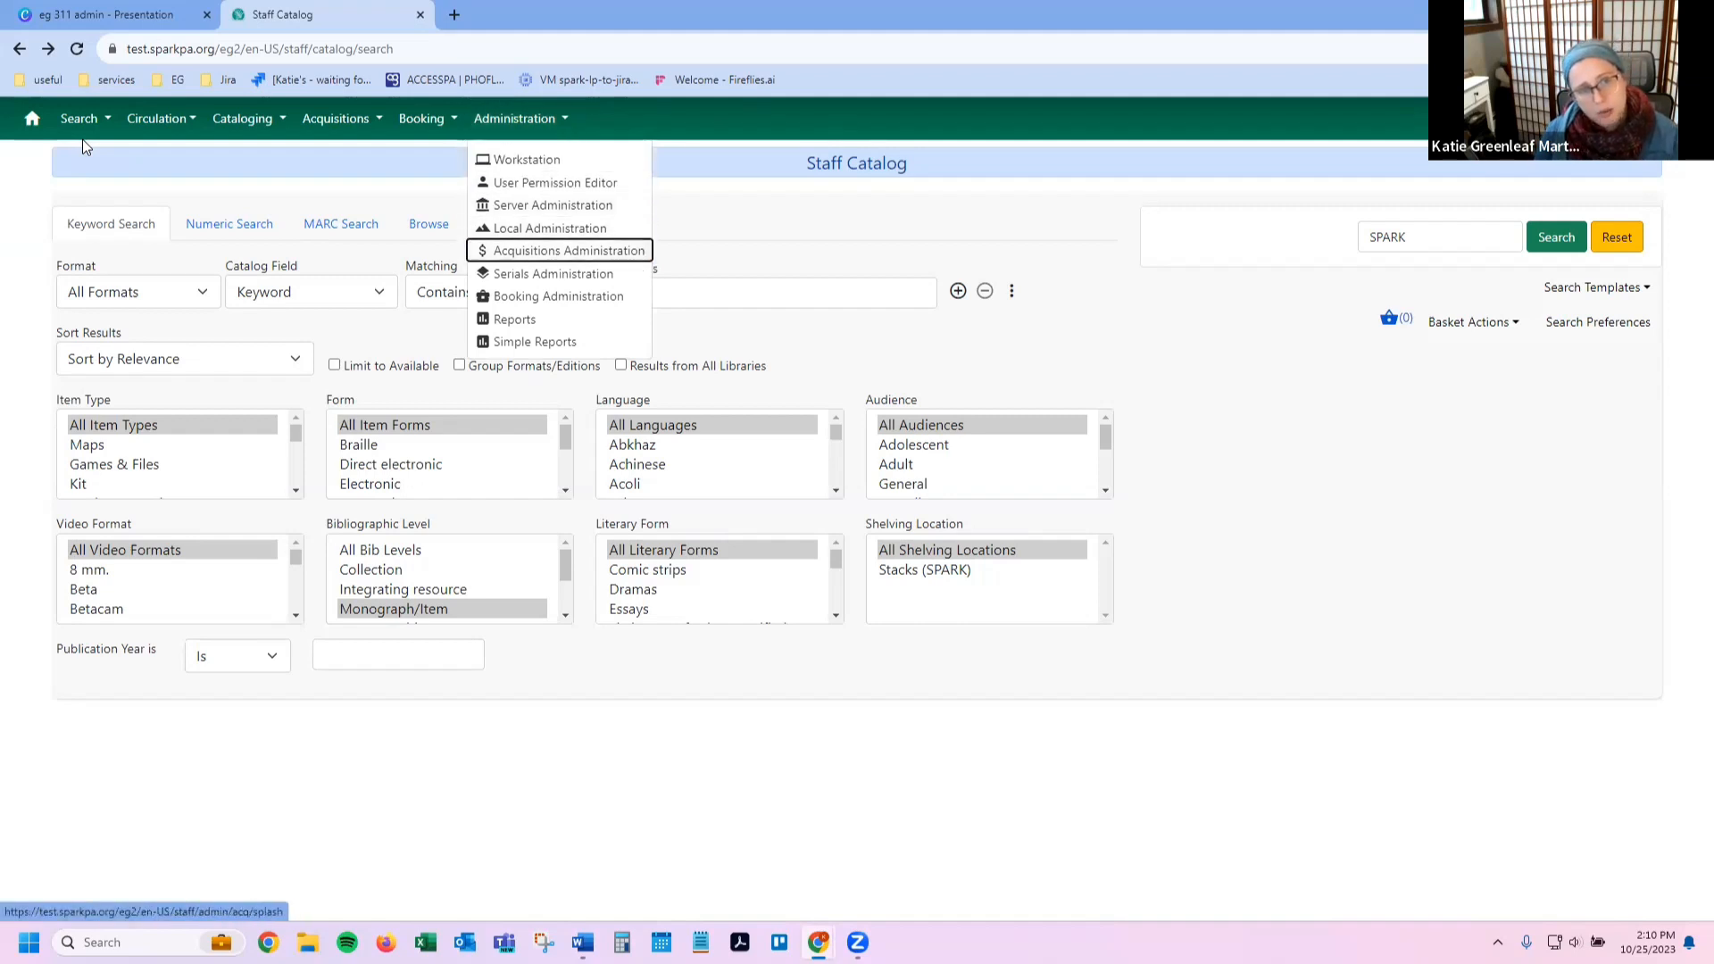
key("Up")
key("Down")
key("Up")
key("Down")
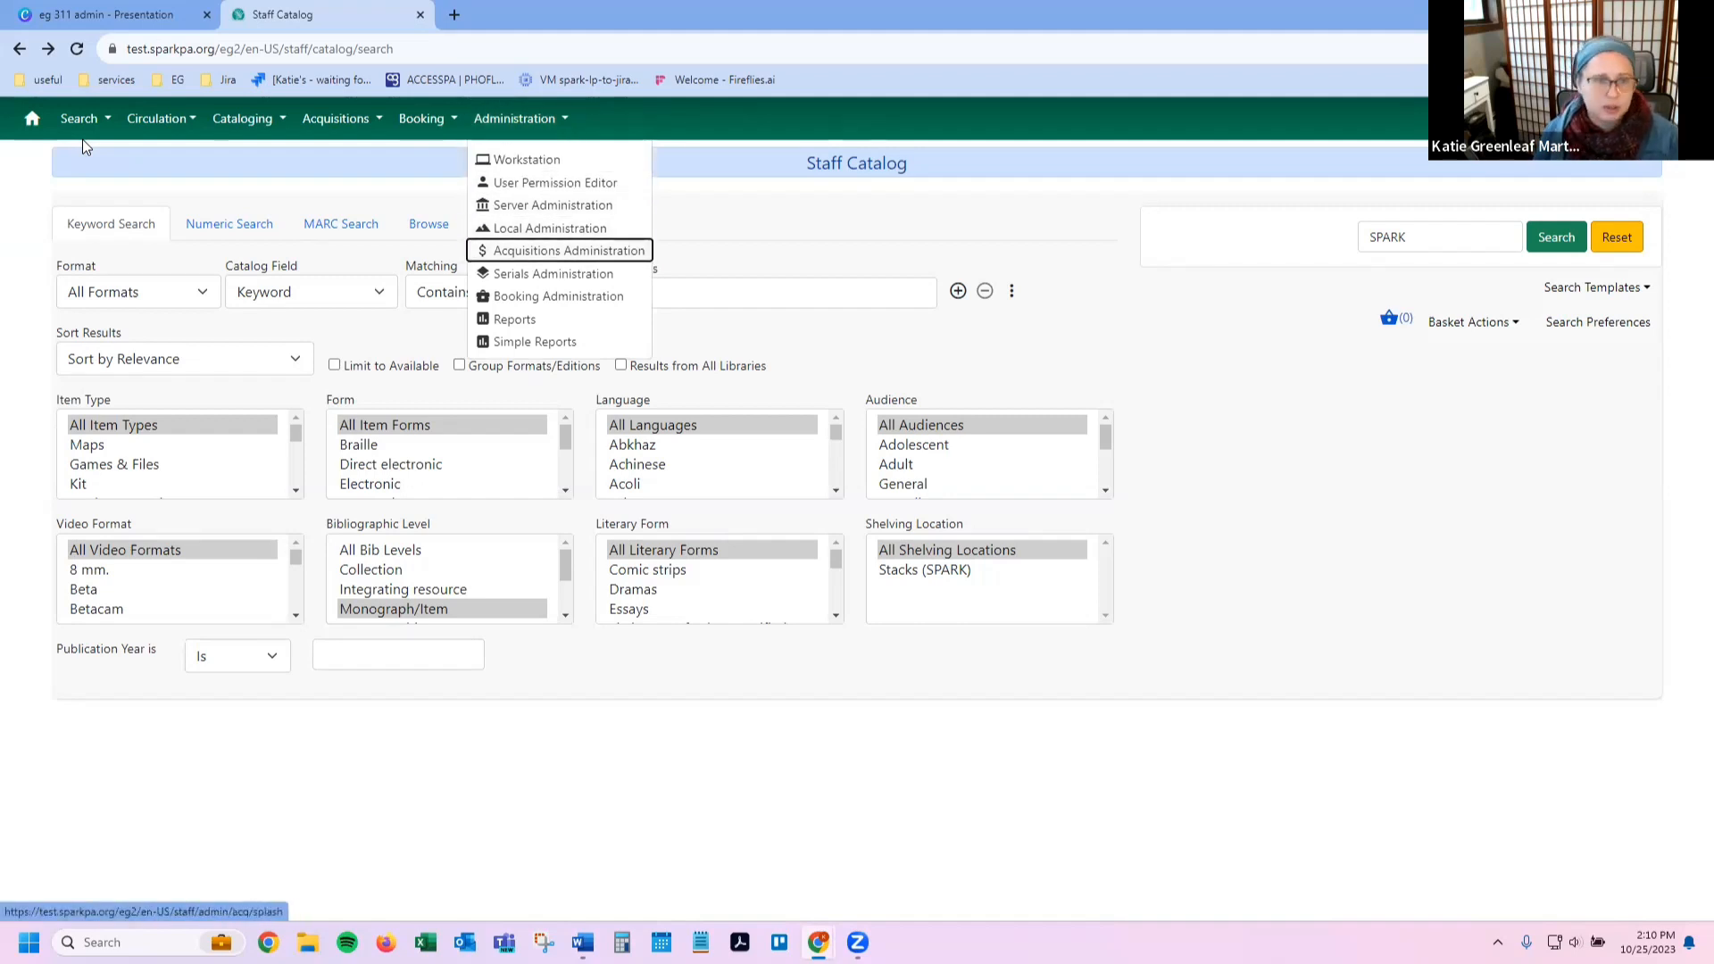
key("Up")
key("Up")
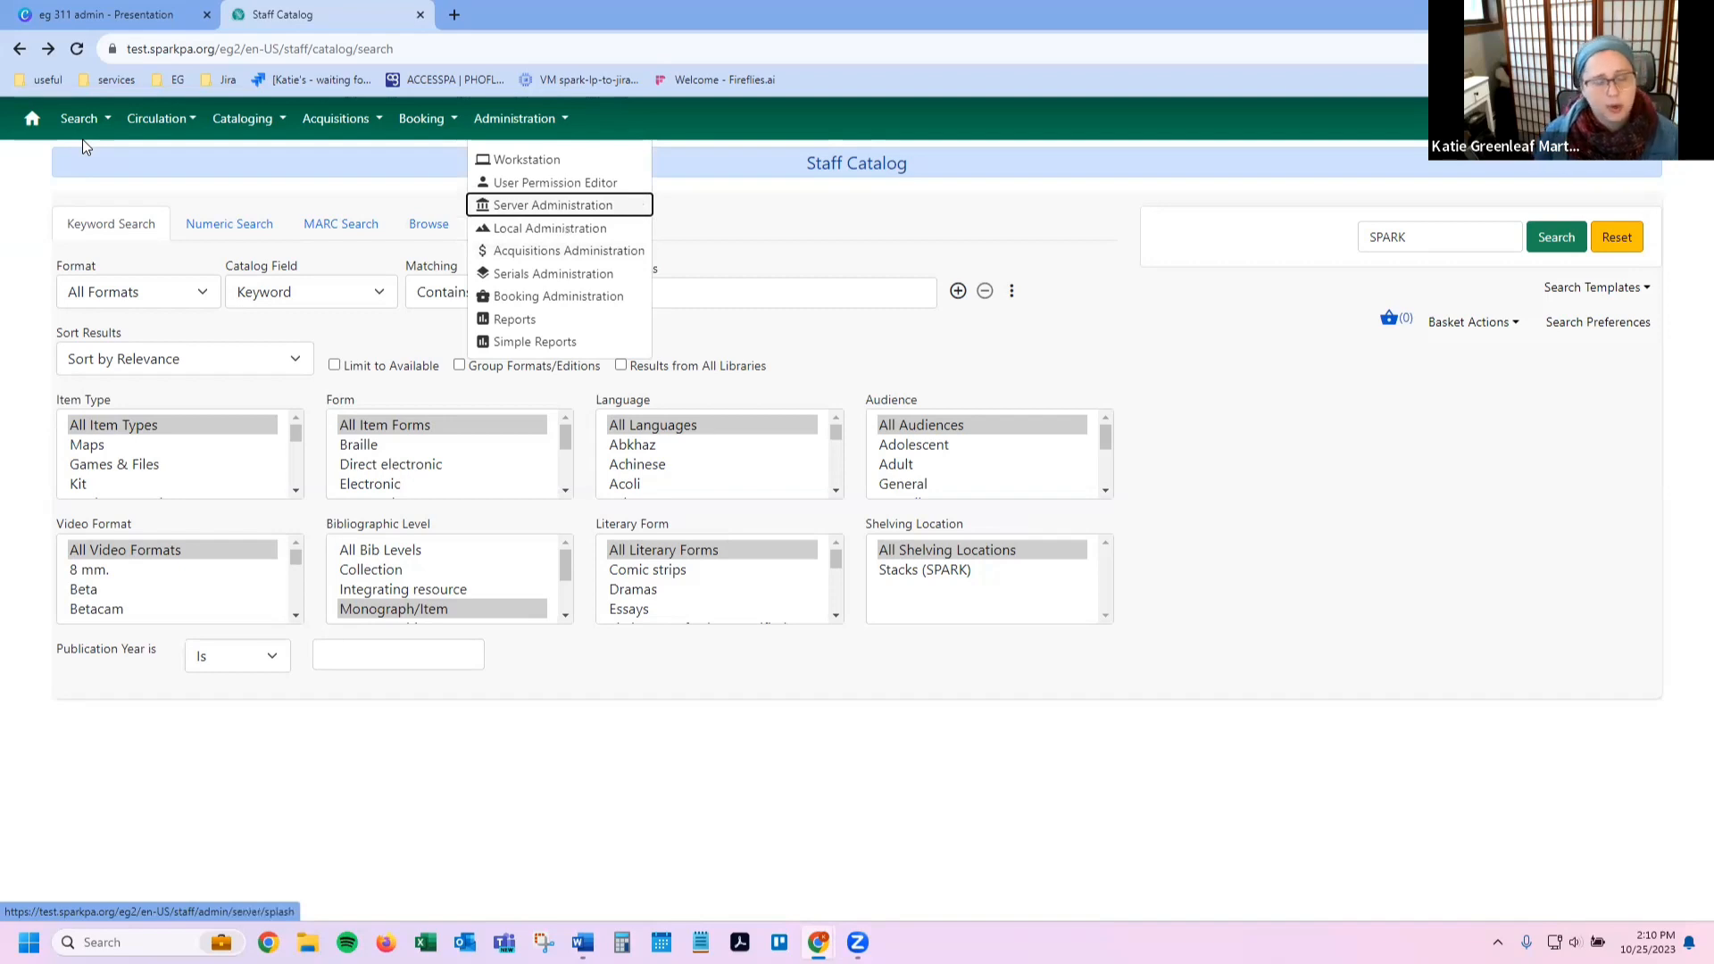
key("Down")
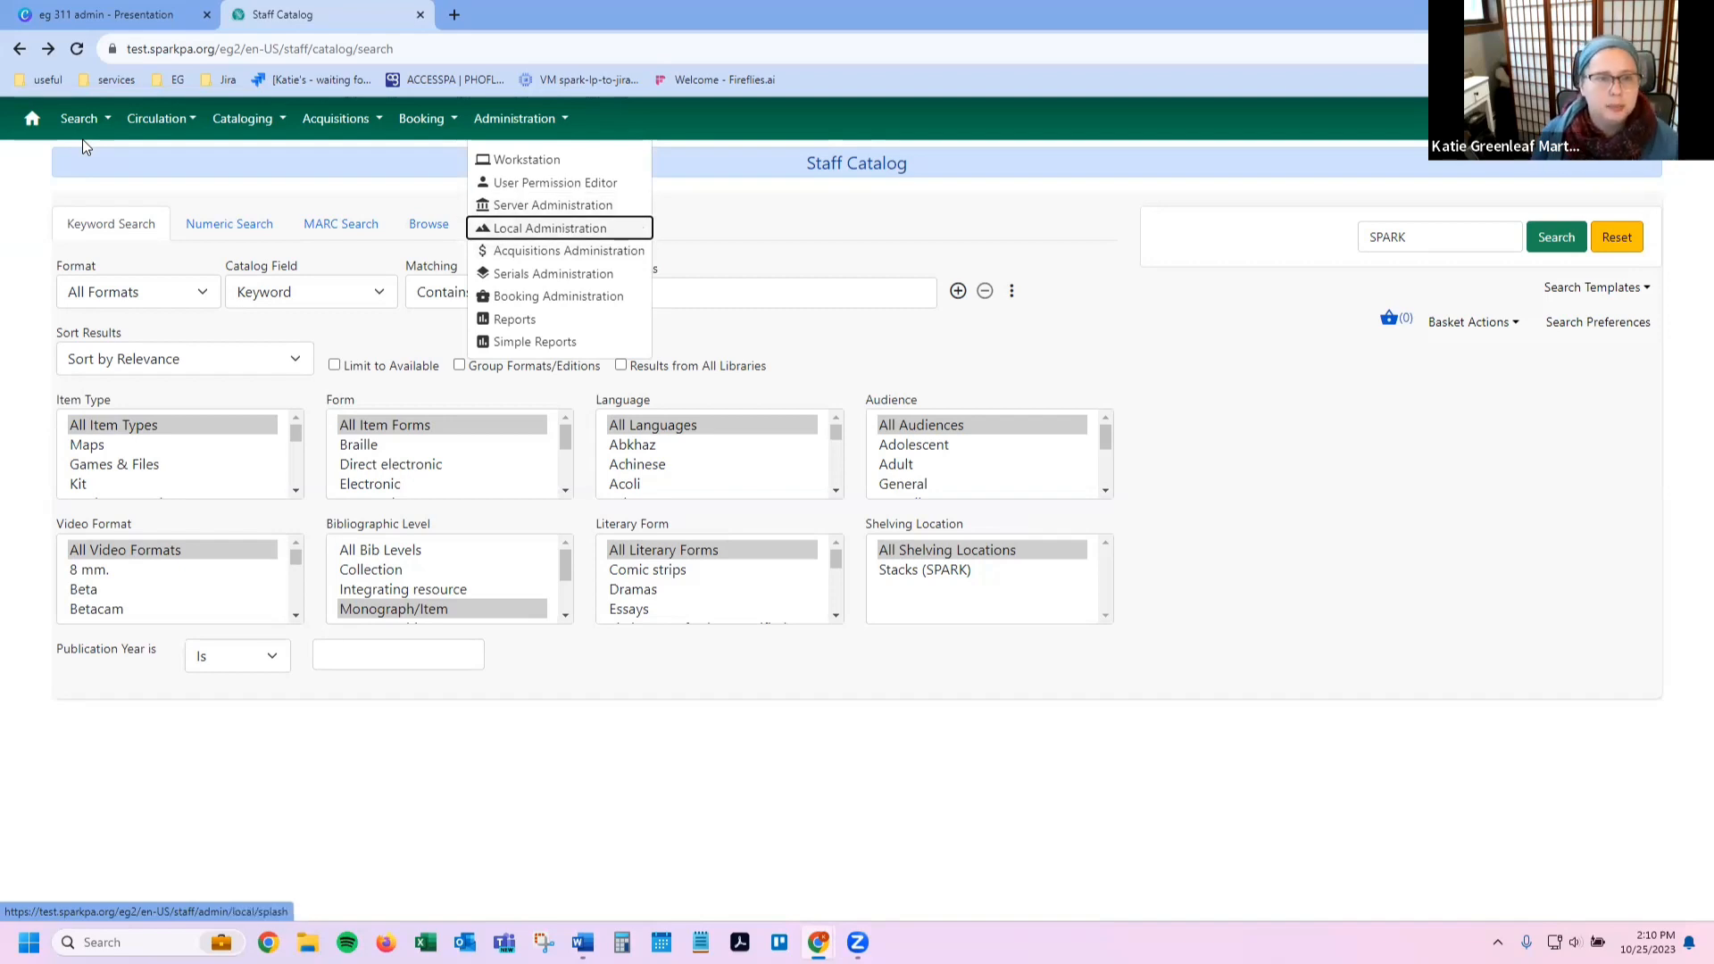
key("Up")
key("Up")
key("Up")
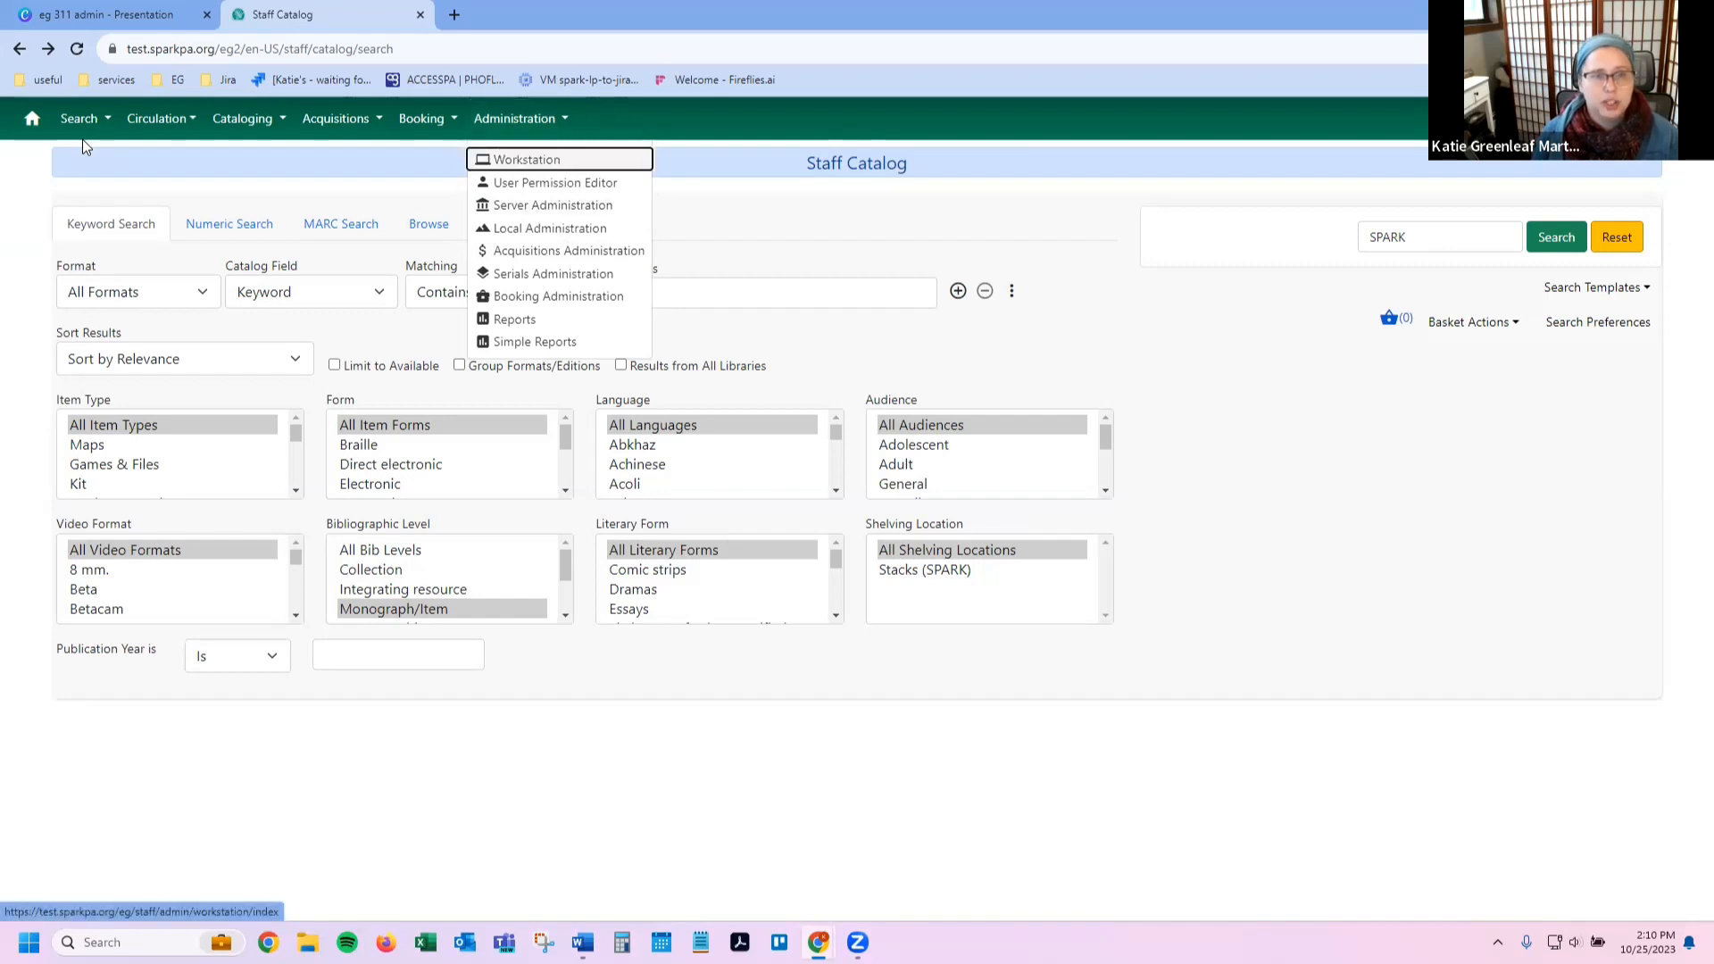
key("Escape")
key("shift+Tab")
key("shift+Tab")
key("shift+Tab")
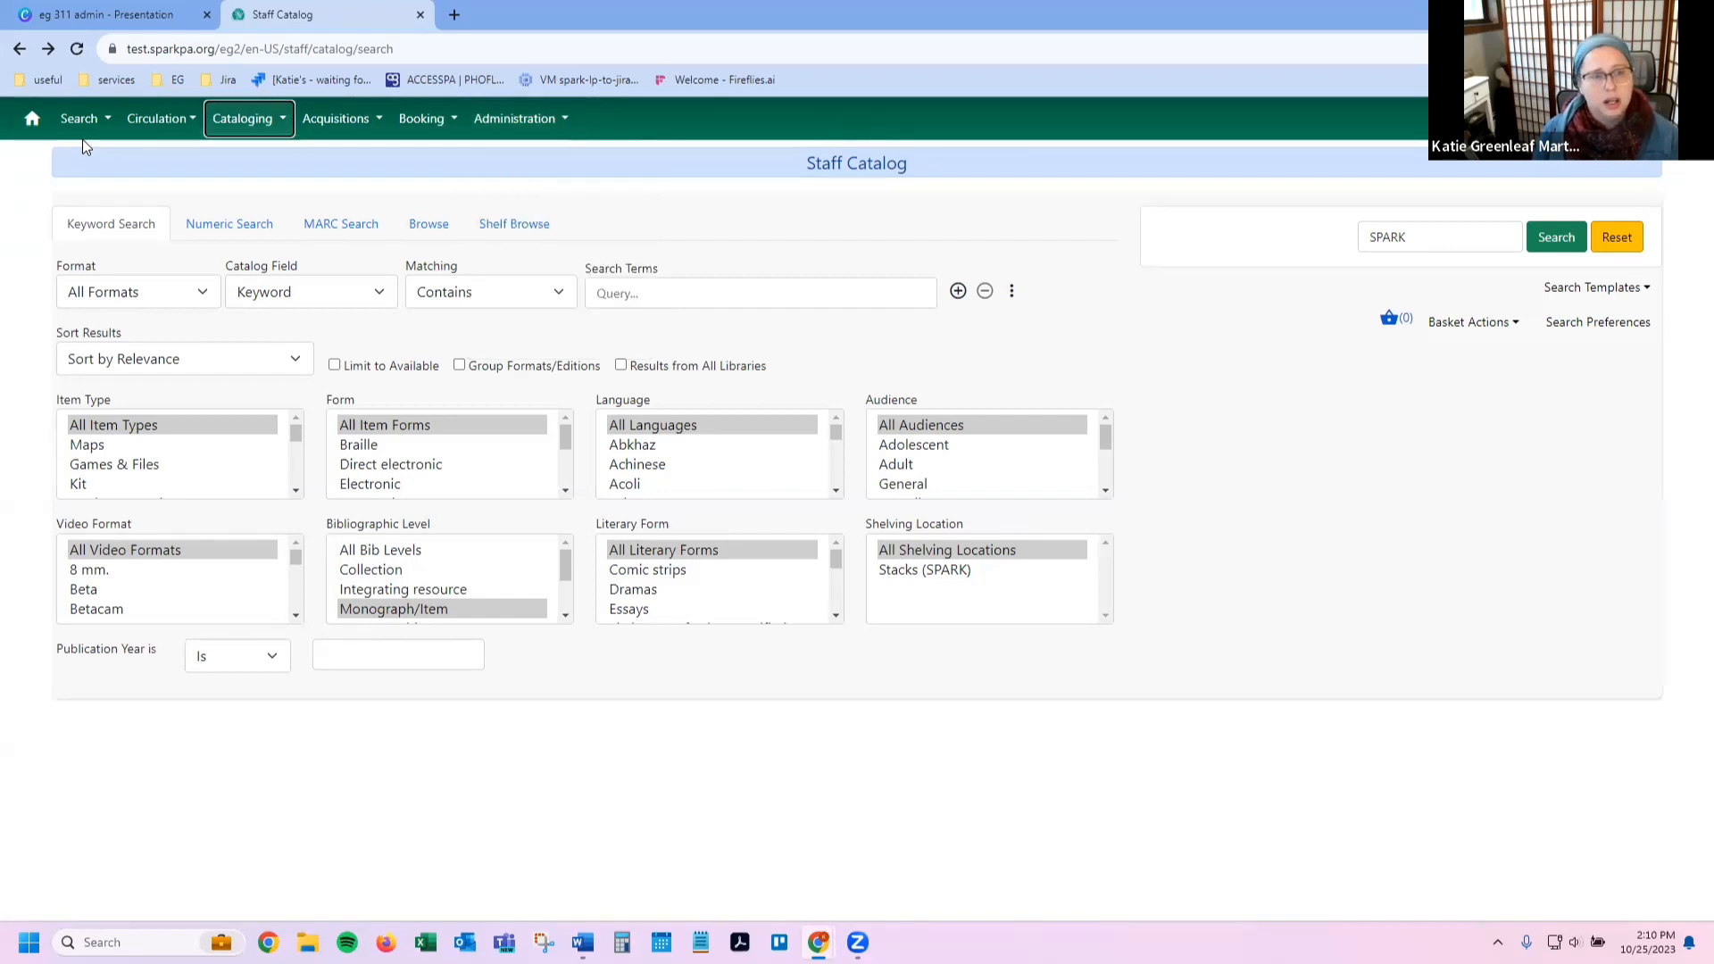
Step: Browse through the Cataloging menu options with the arrow keys, then close it
key("Return")
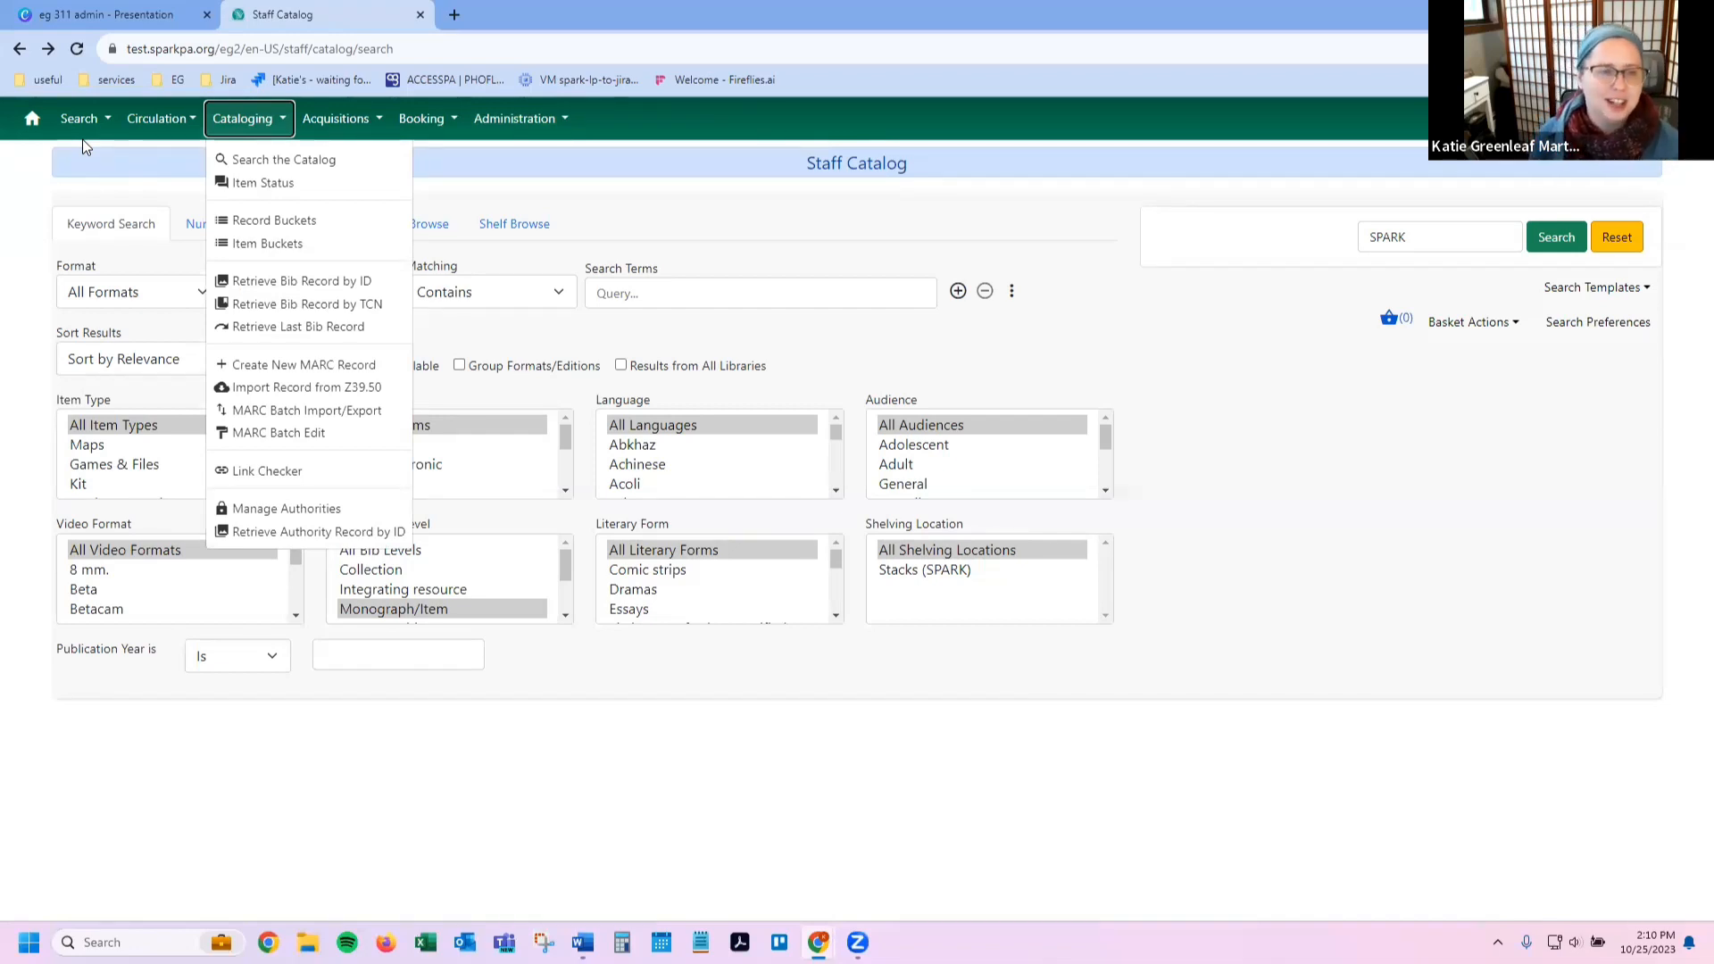
key("Down")
key("Down")
key("Down")
key("Down")
key("Down")
key("Down")
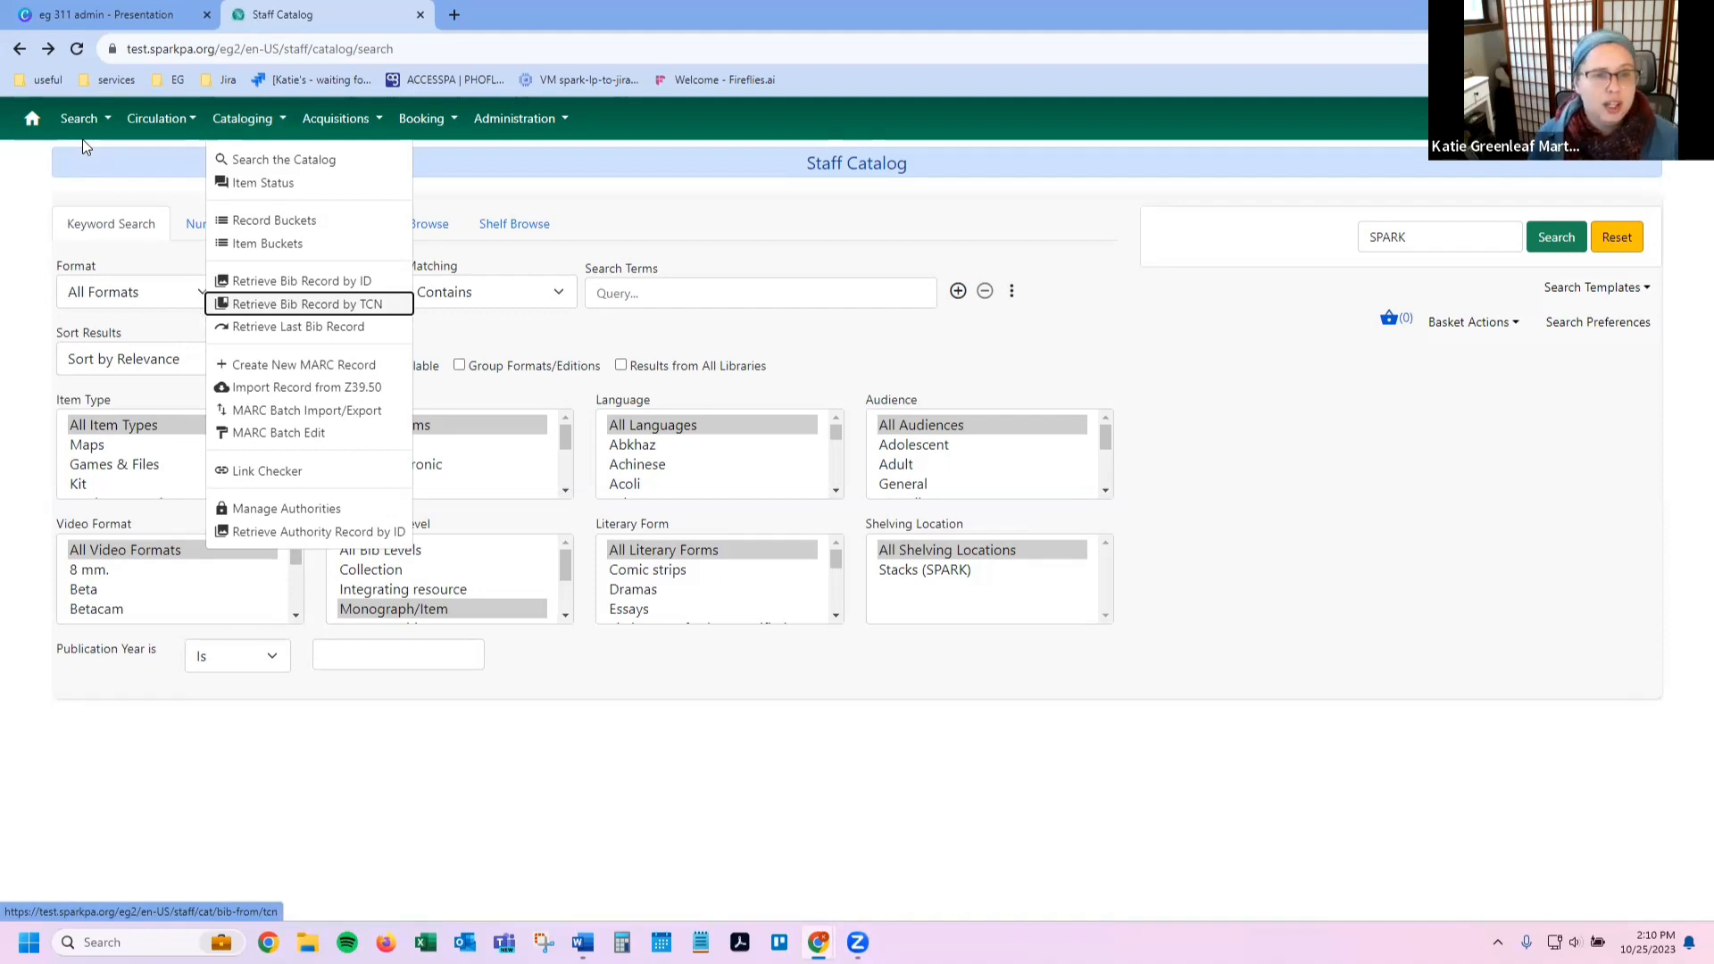
key("Down")
key("Up")
key("Up")
key("Up")
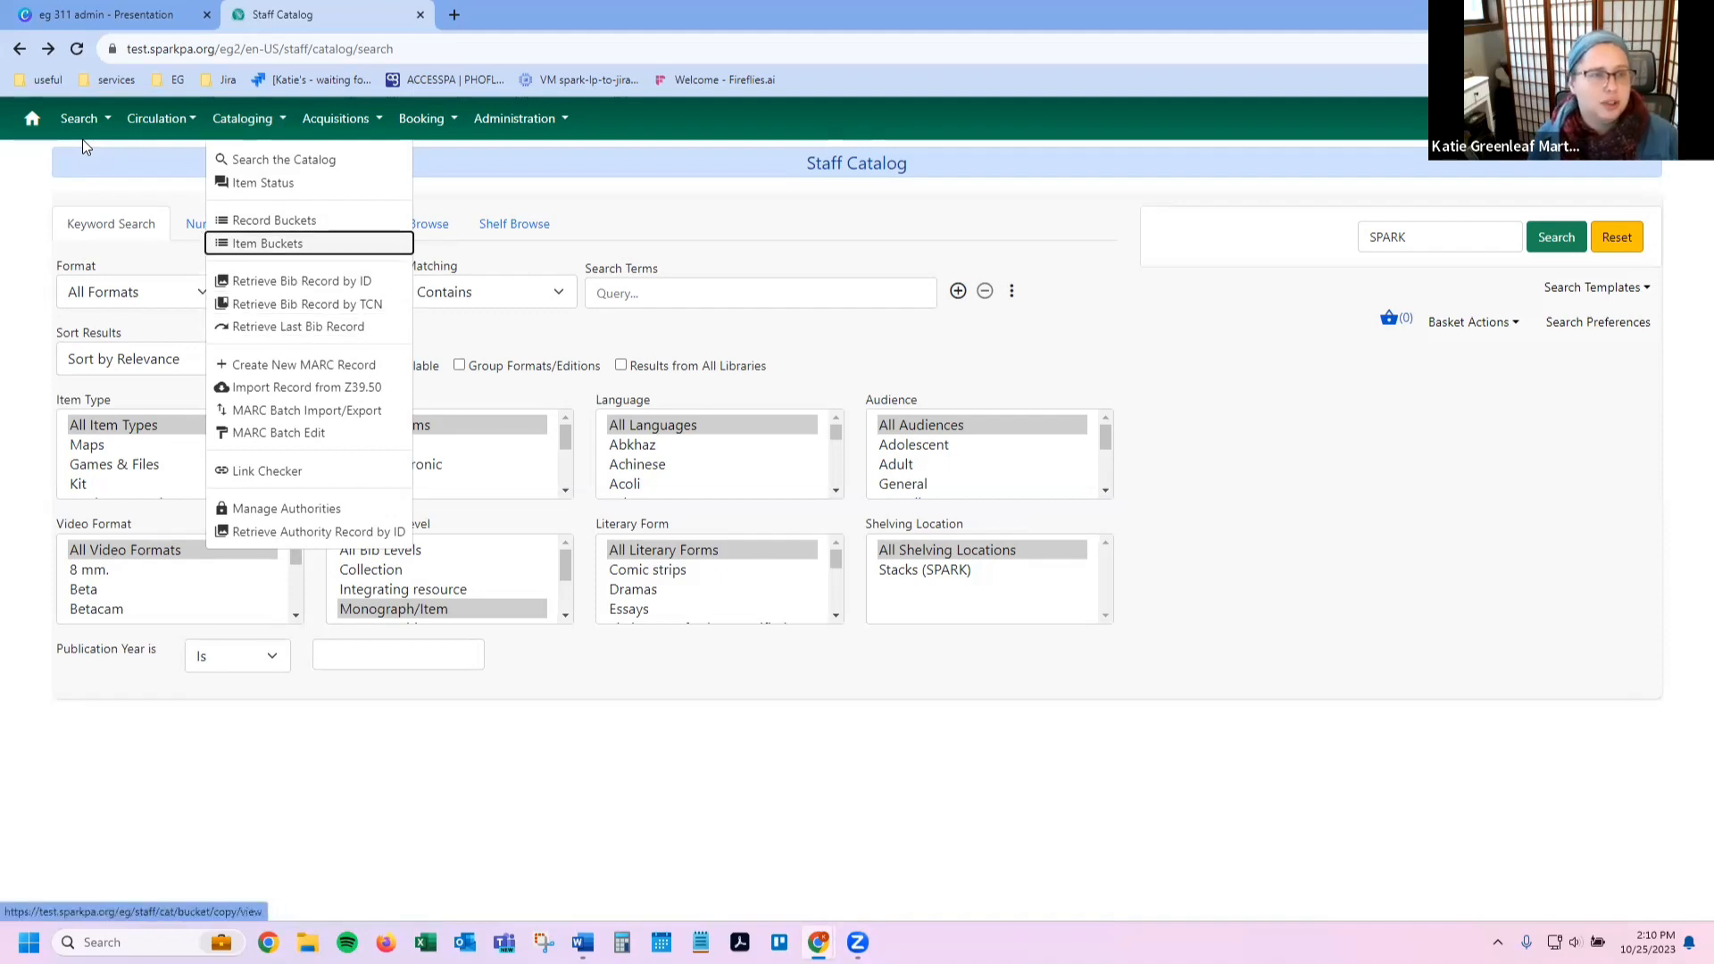
key("Up")
key("Up")
key("Up")
key("Up")
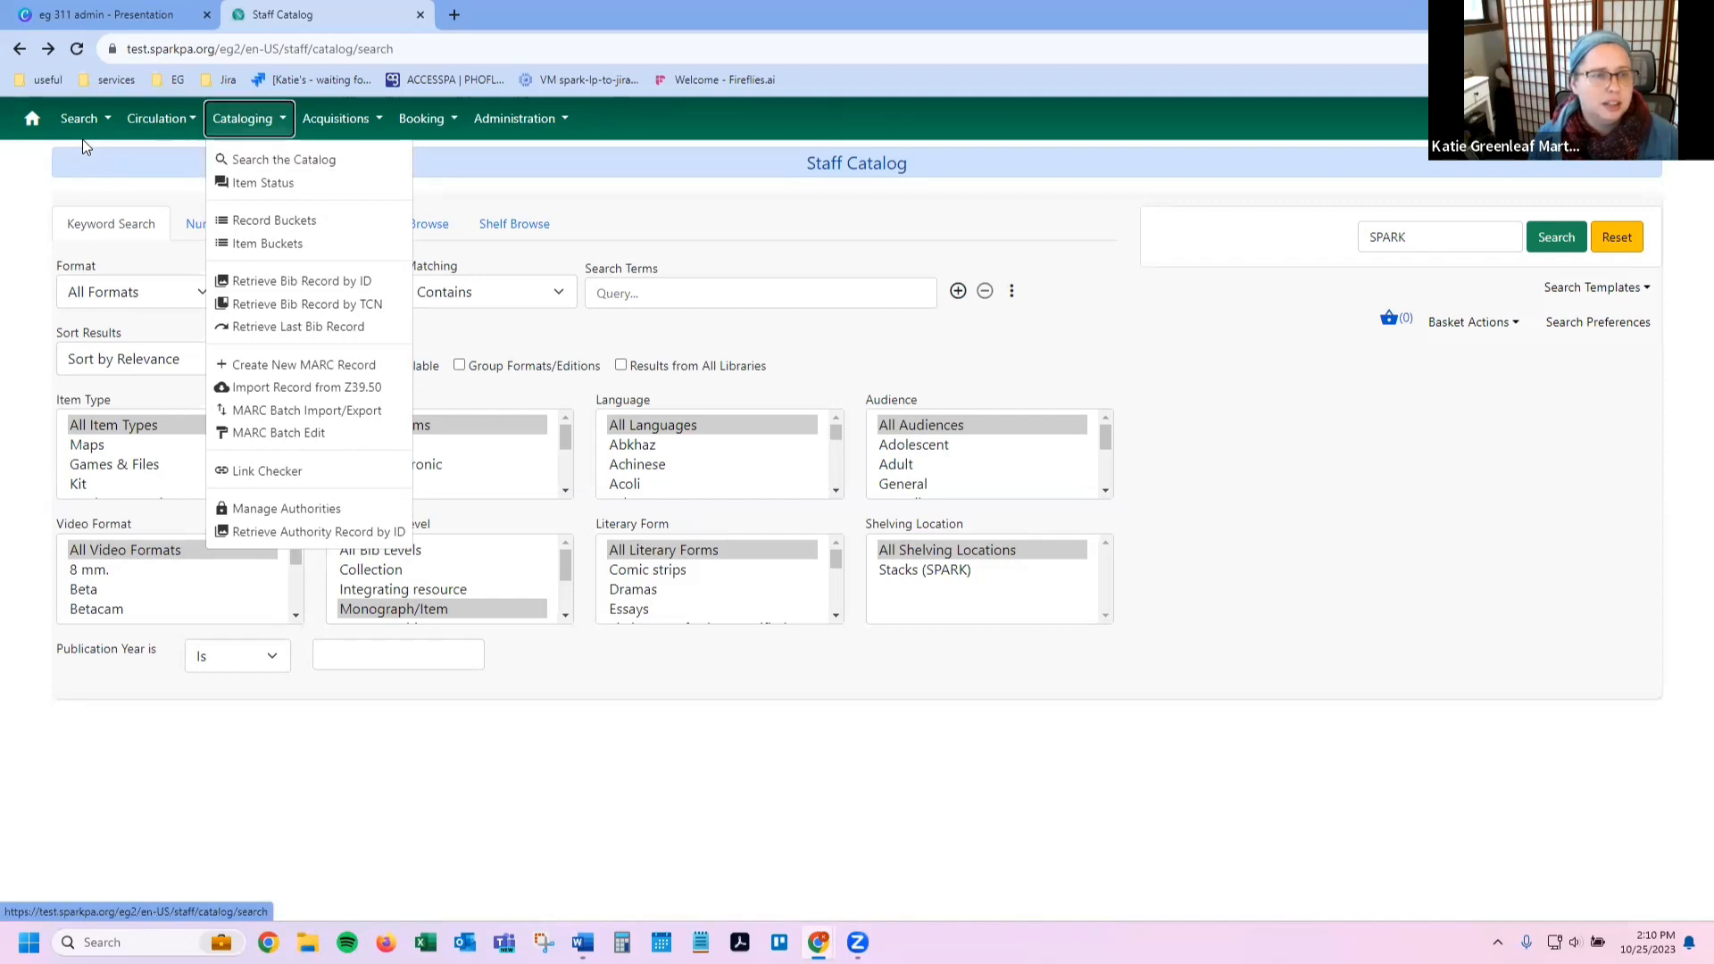
key("Down")
key("Down")
key("Up")
key("Up")
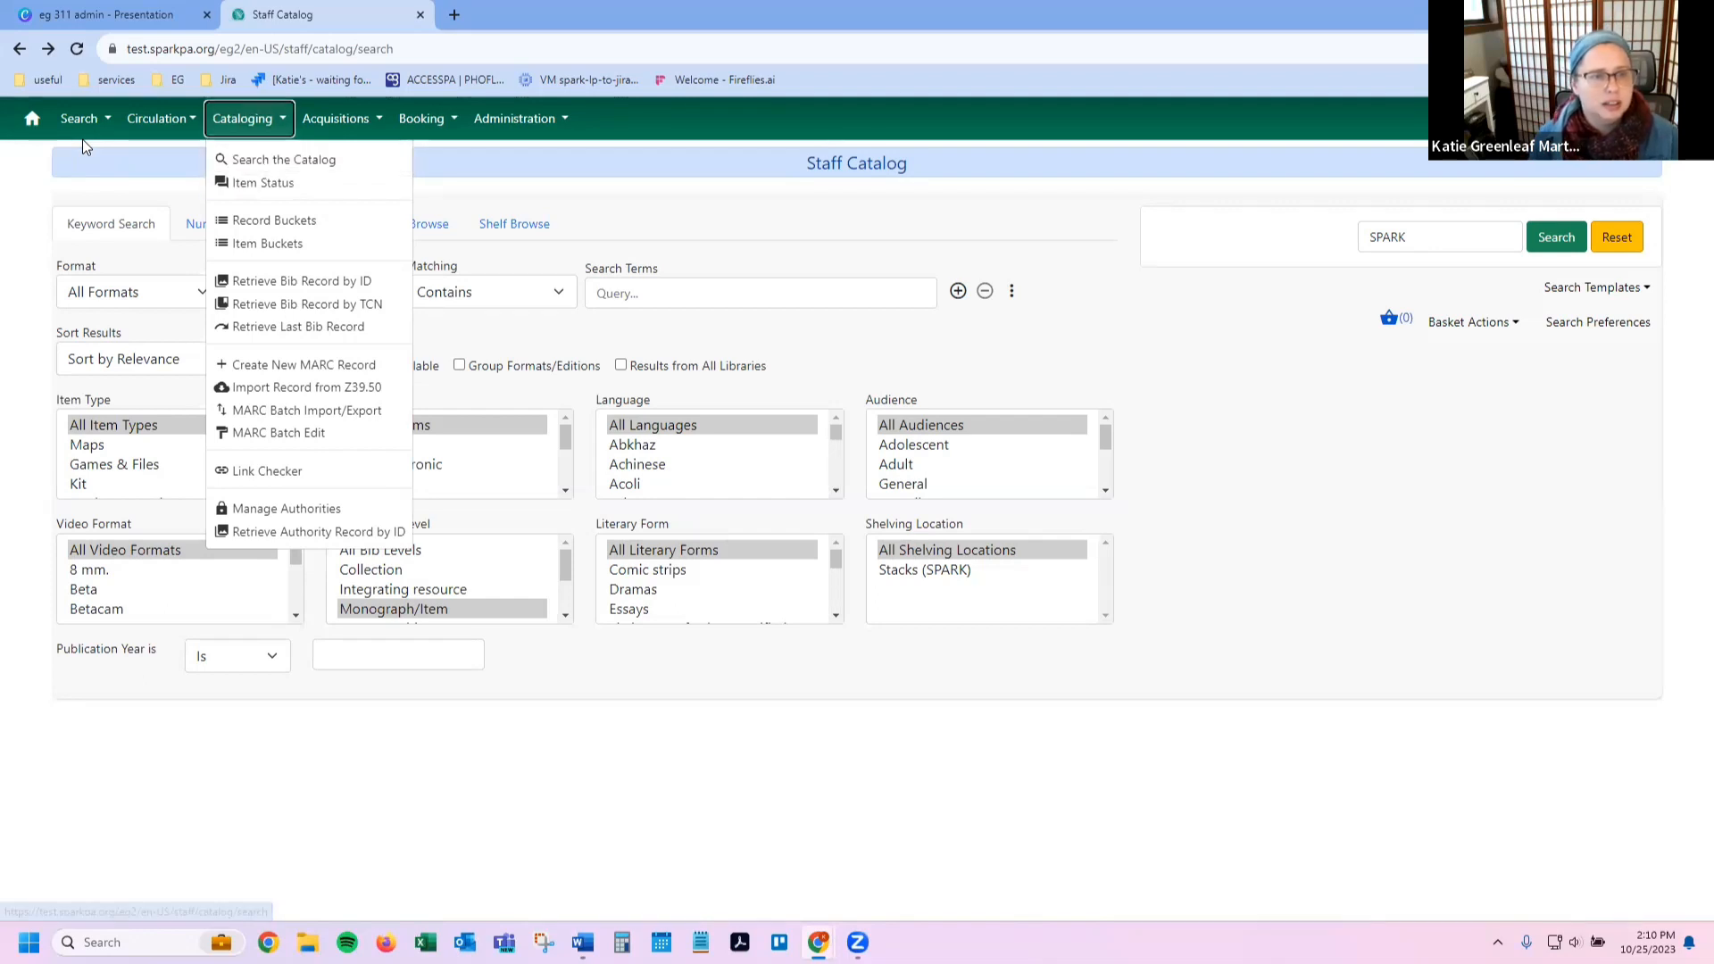
key("Down")
key("Up")
key("Escape")
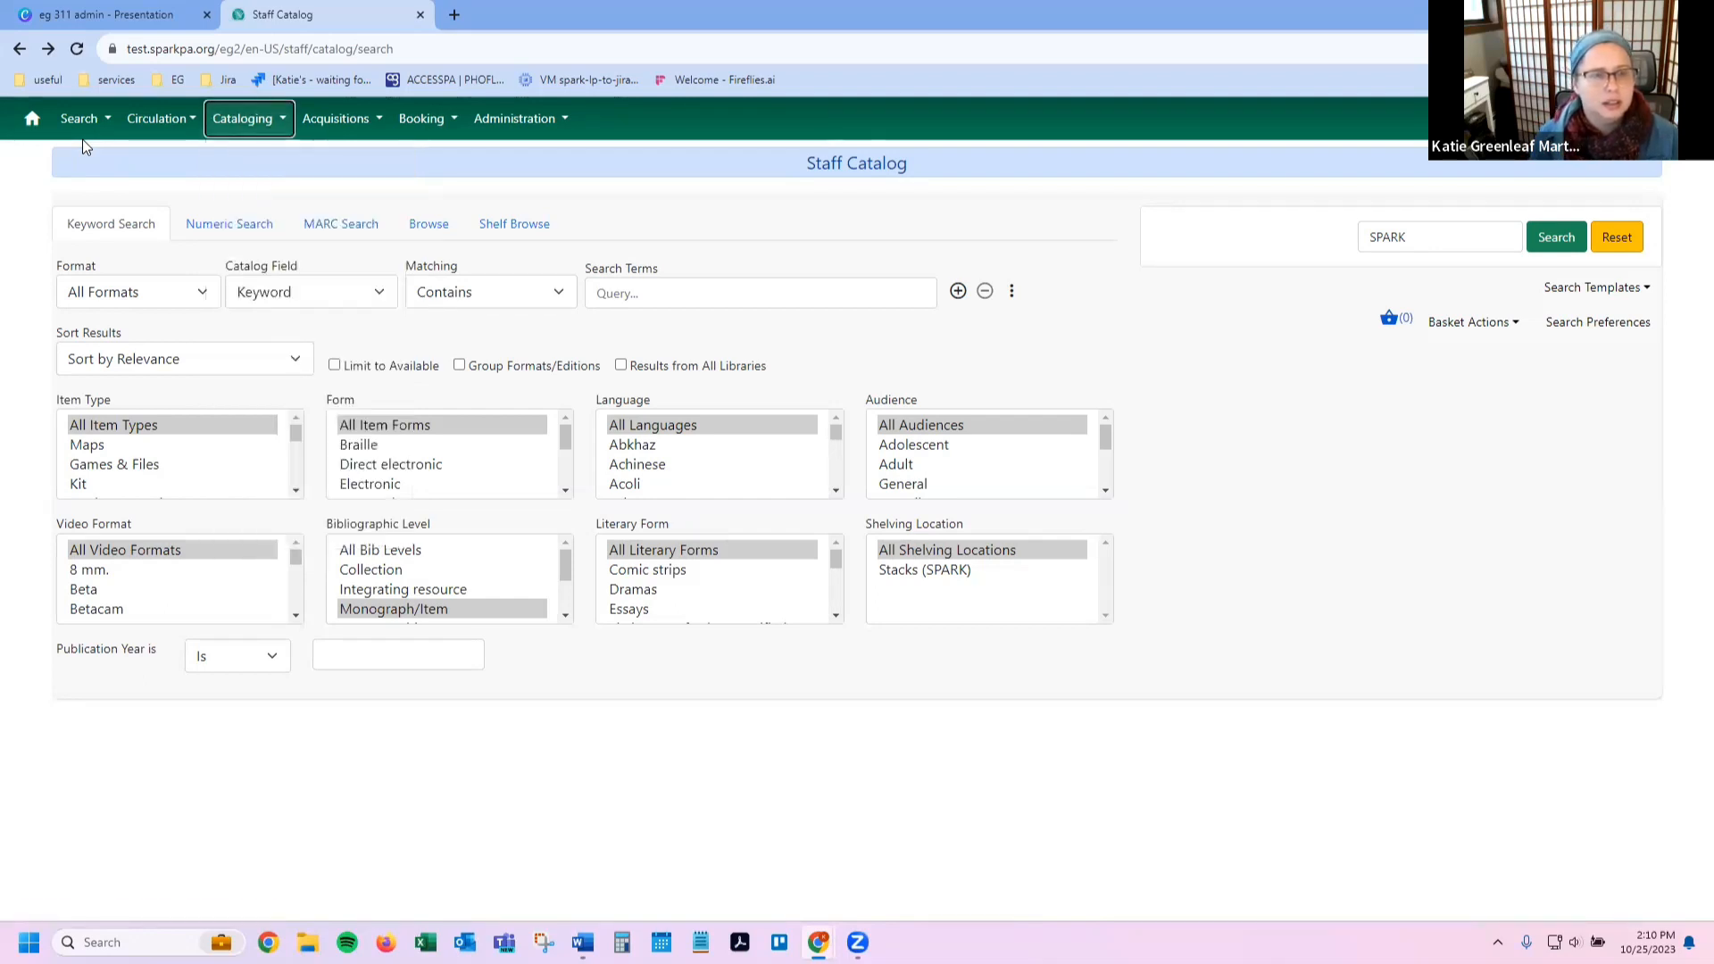
Step: Go to Administration > Local Administration using the keyboard
key("Tab")
key("Tab")
key("Tab")
key("Return")
key("Down")
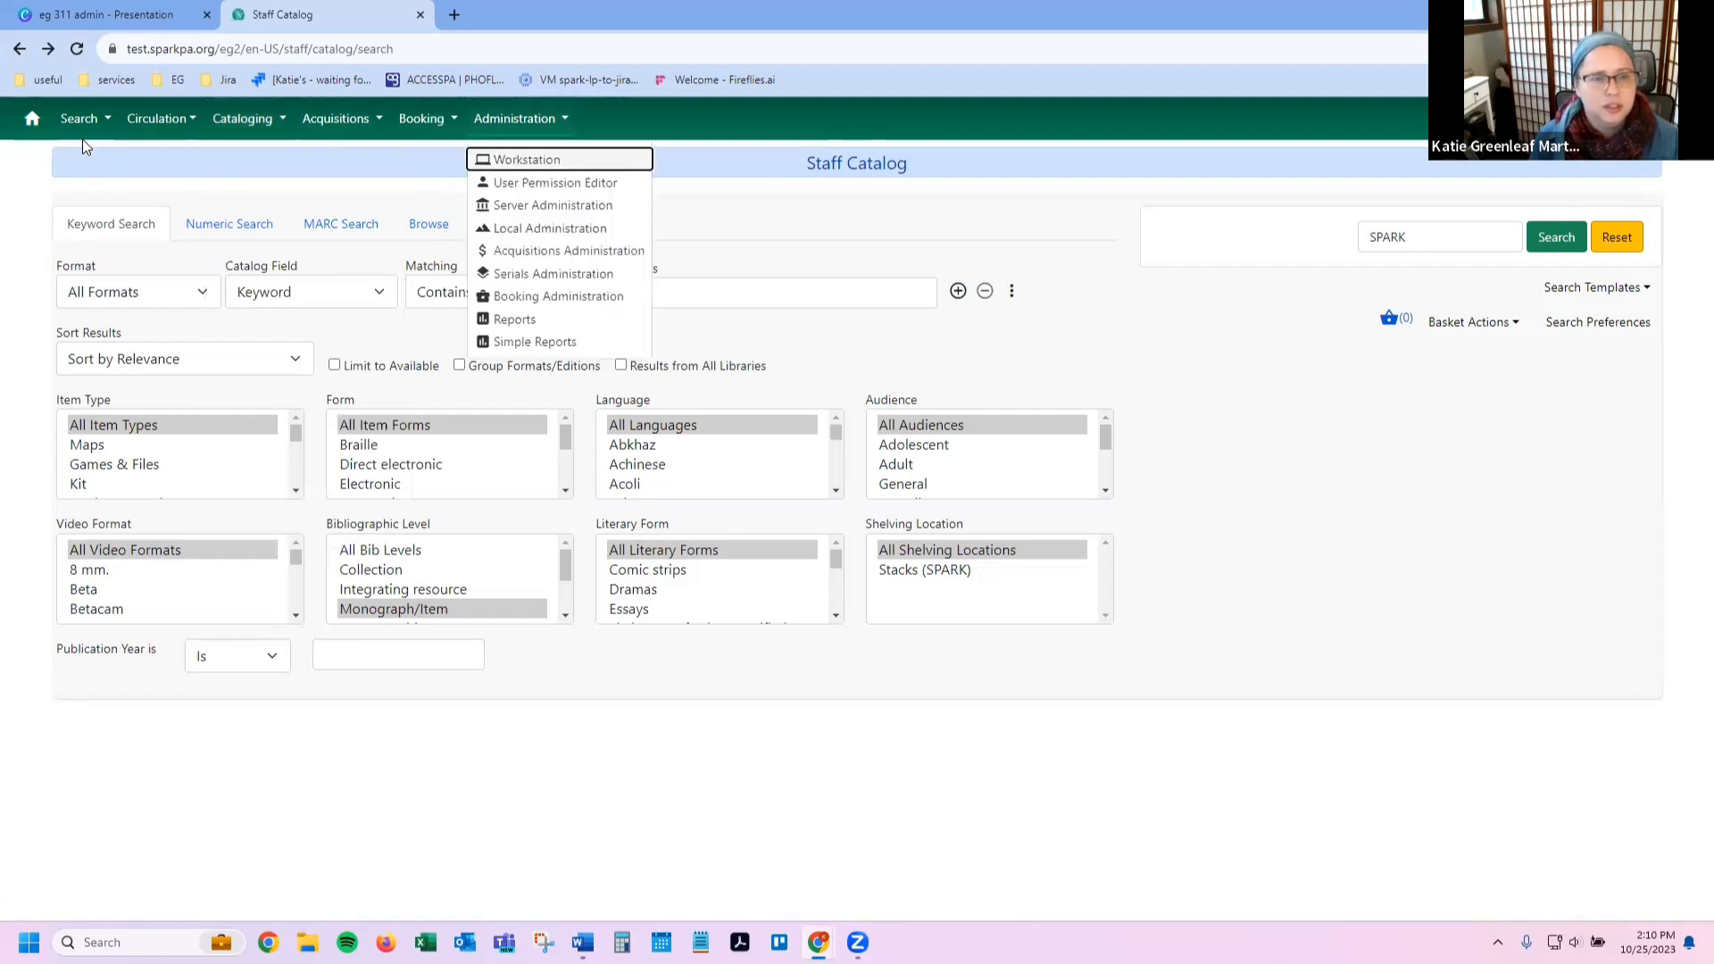
key("Down")
key("Down")
key("Down")
key("Return")
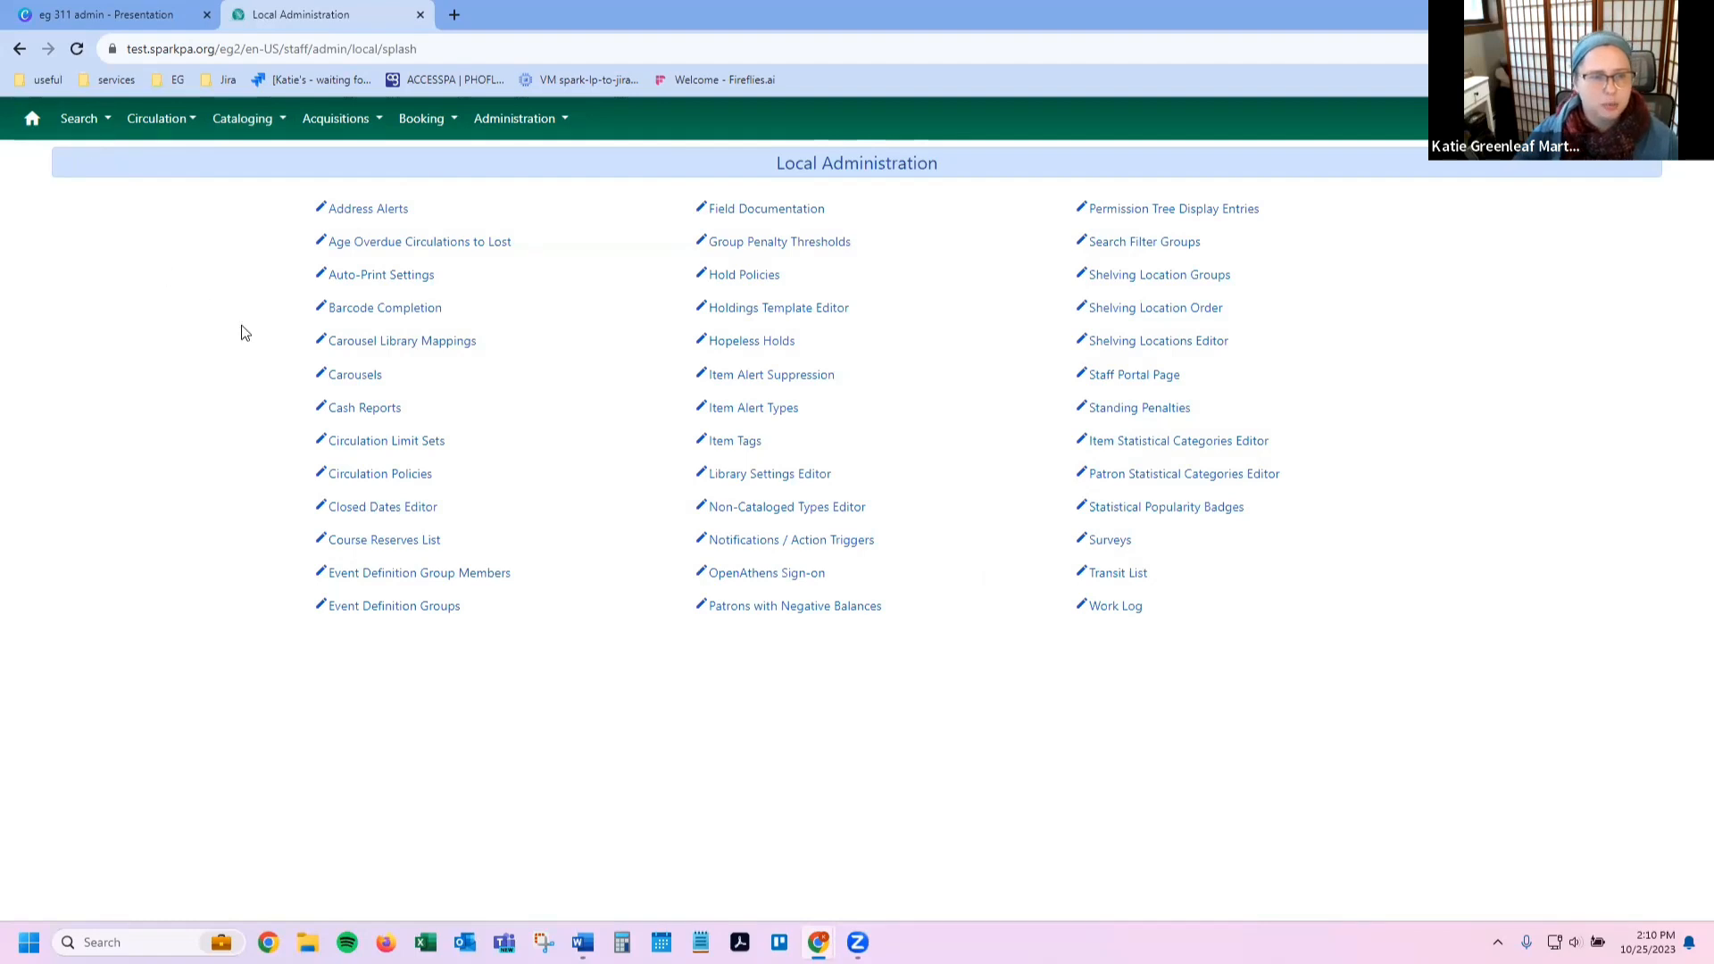
Step: Open Cash Reports and submit it with the default dates after dismissing the start-date calendar
left_click(357, 411)
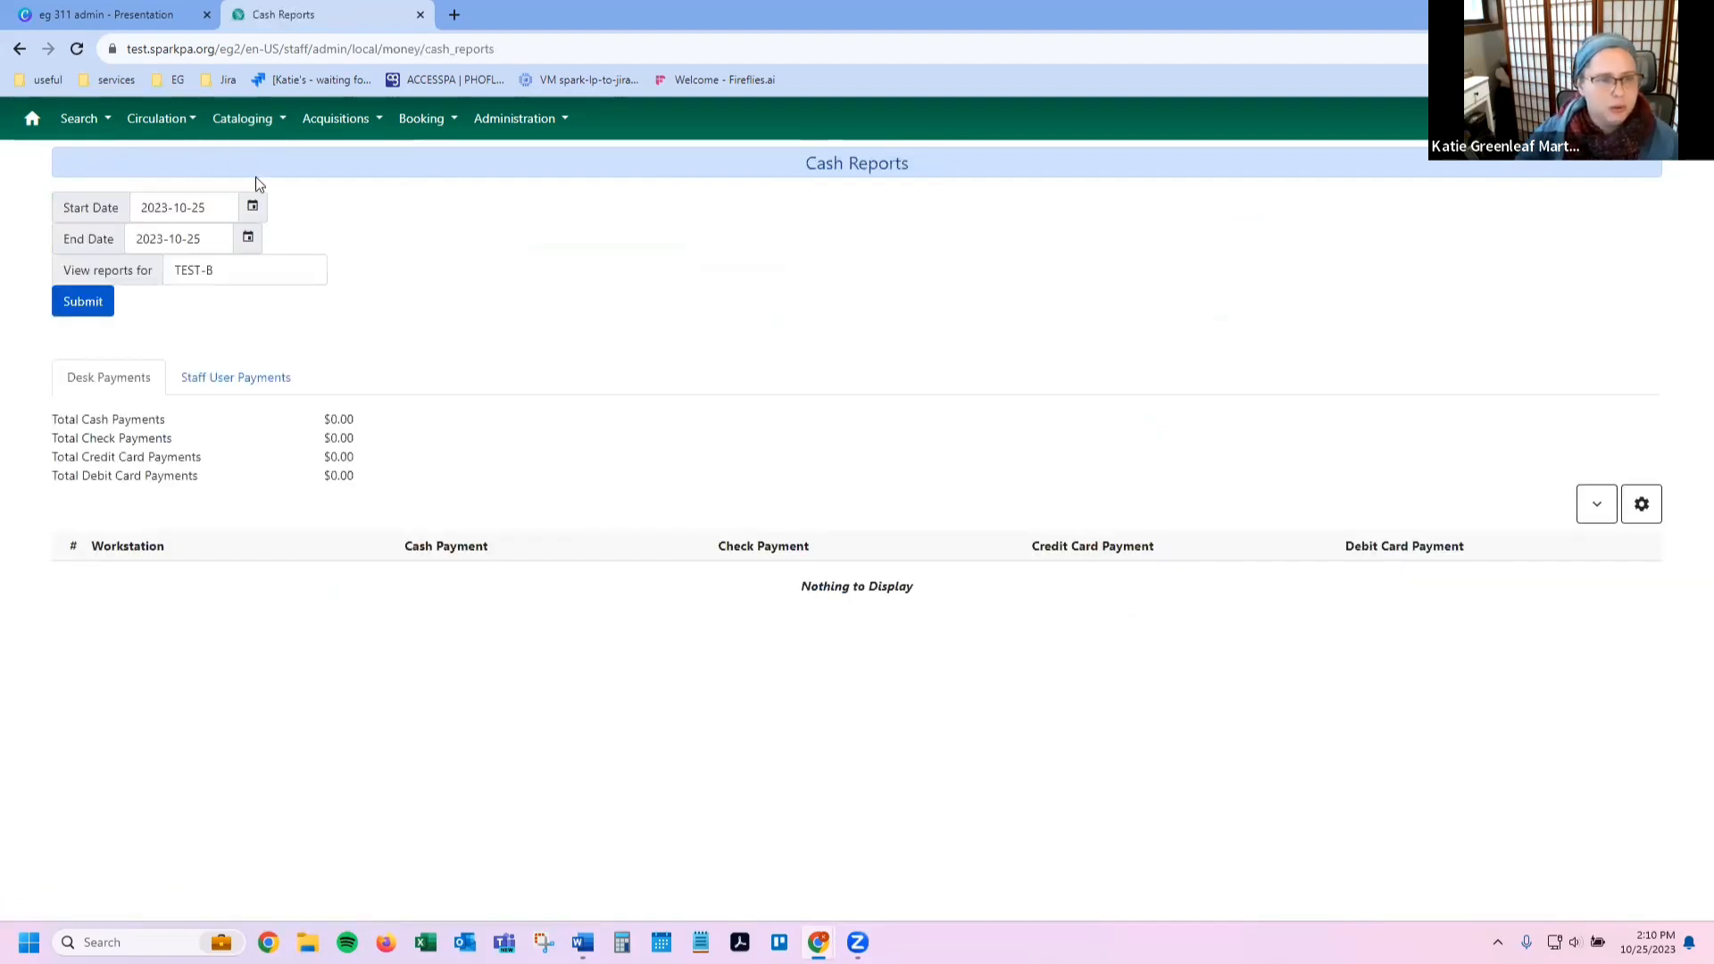
left_click(250, 209)
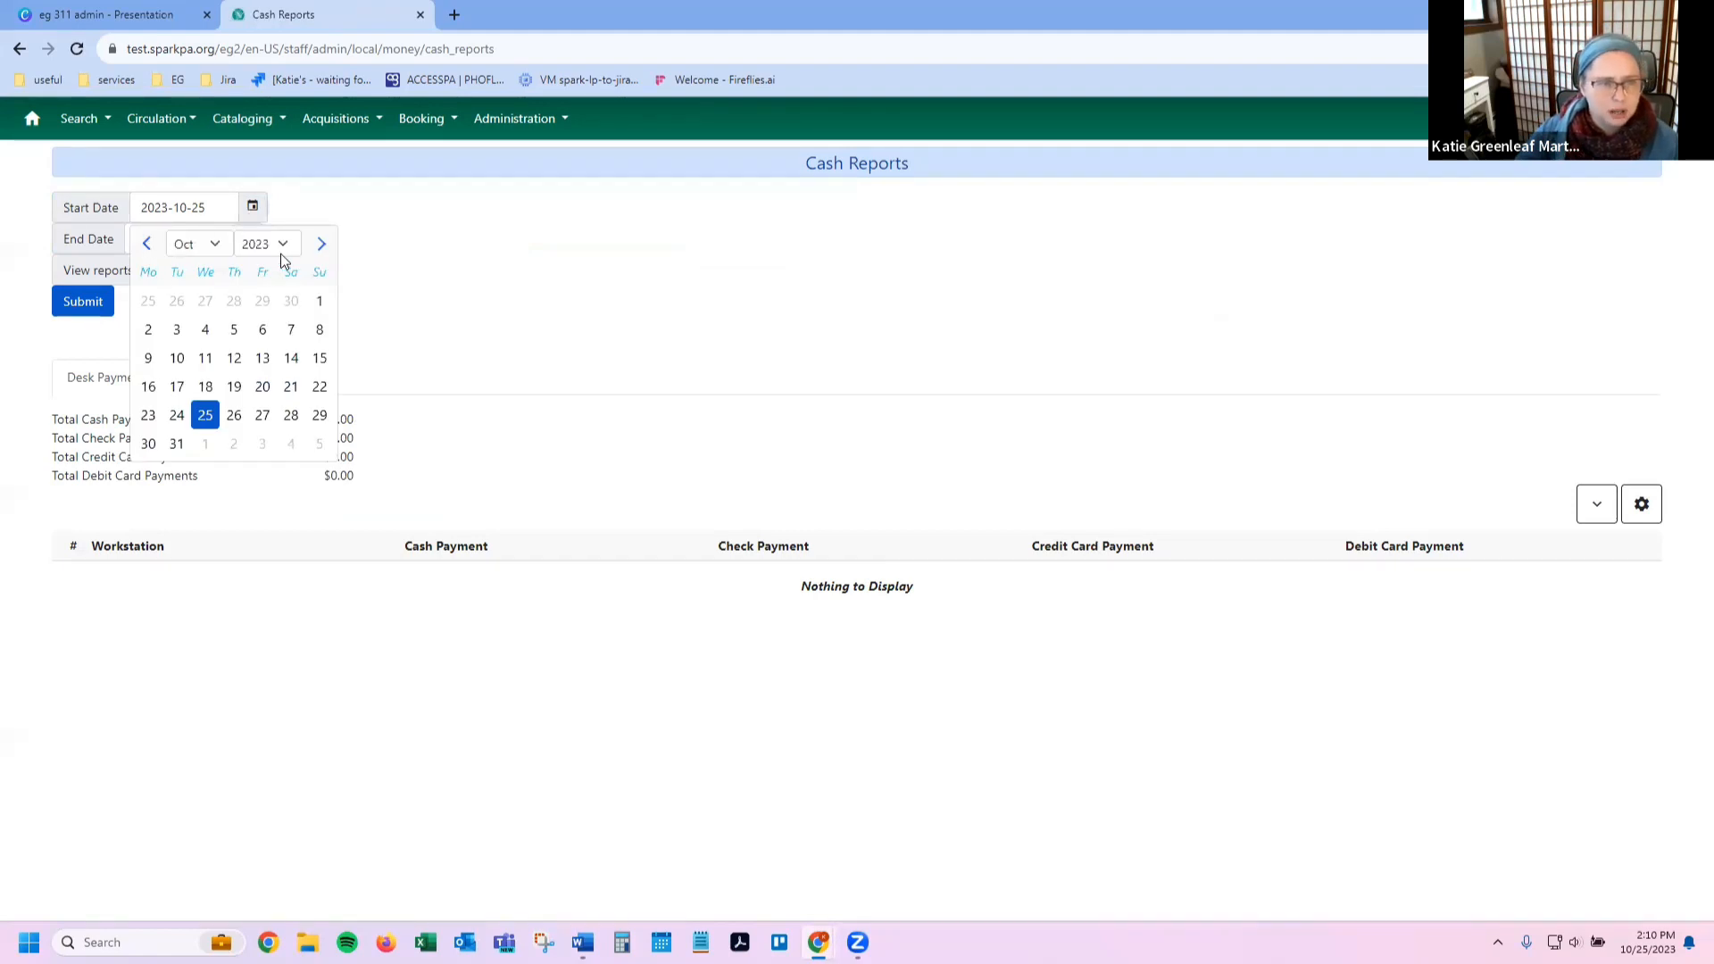
left_click(279, 252)
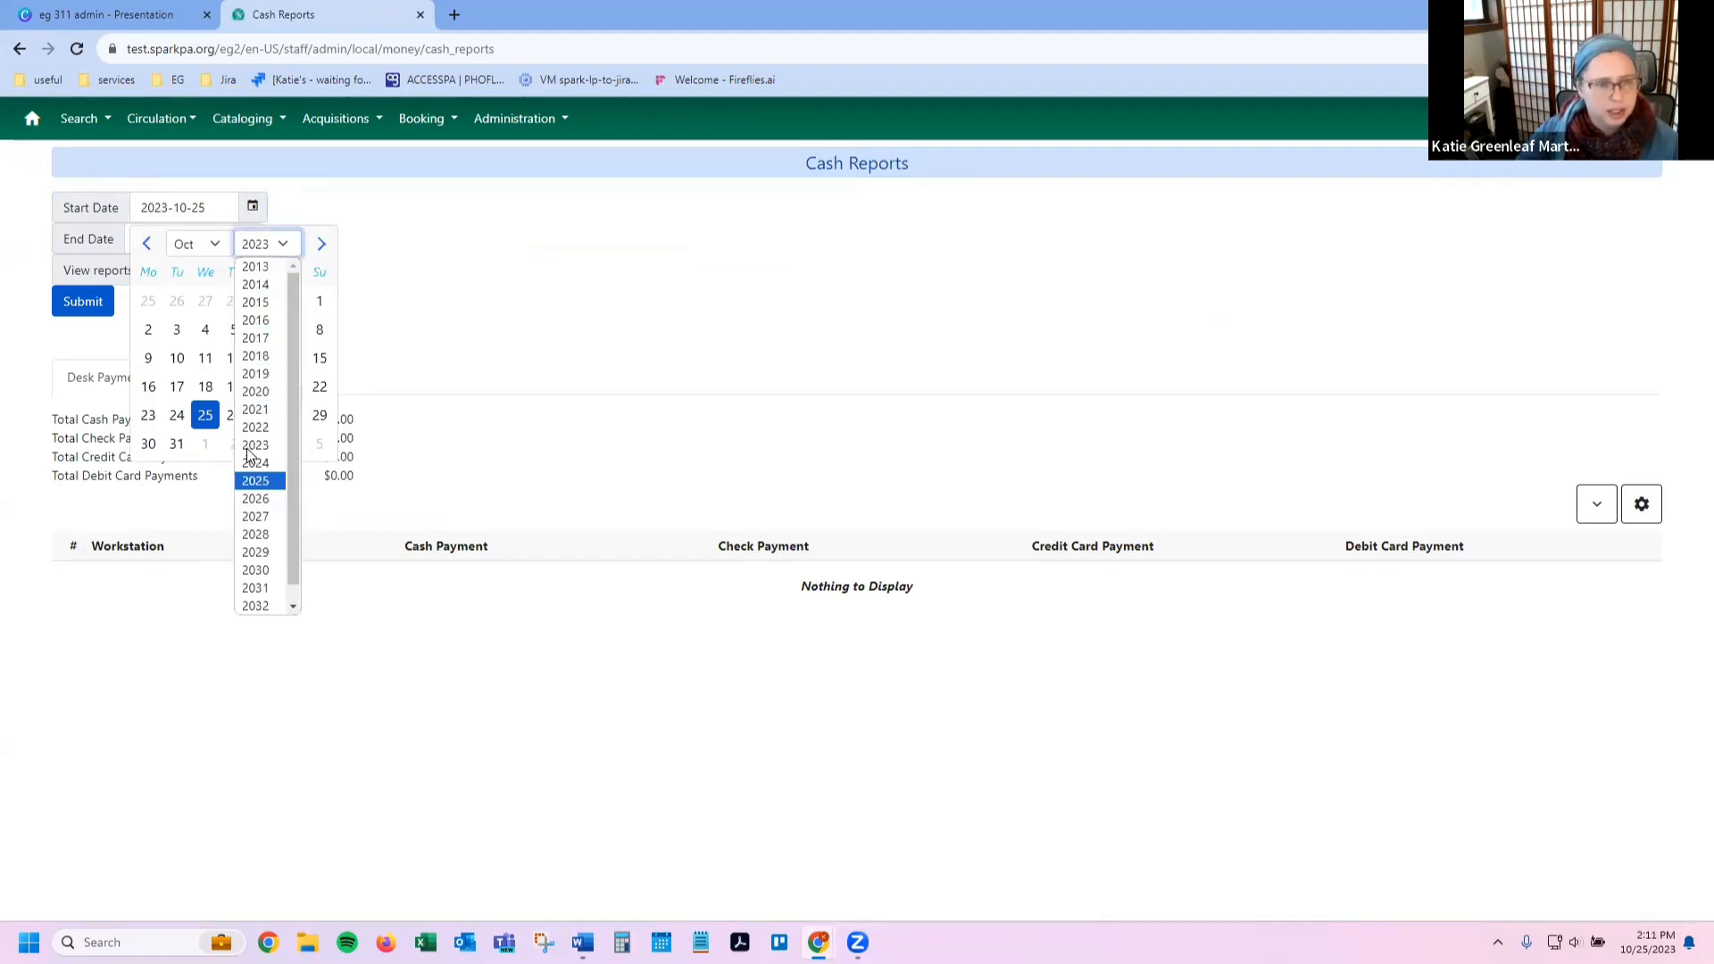
left_click(258, 427)
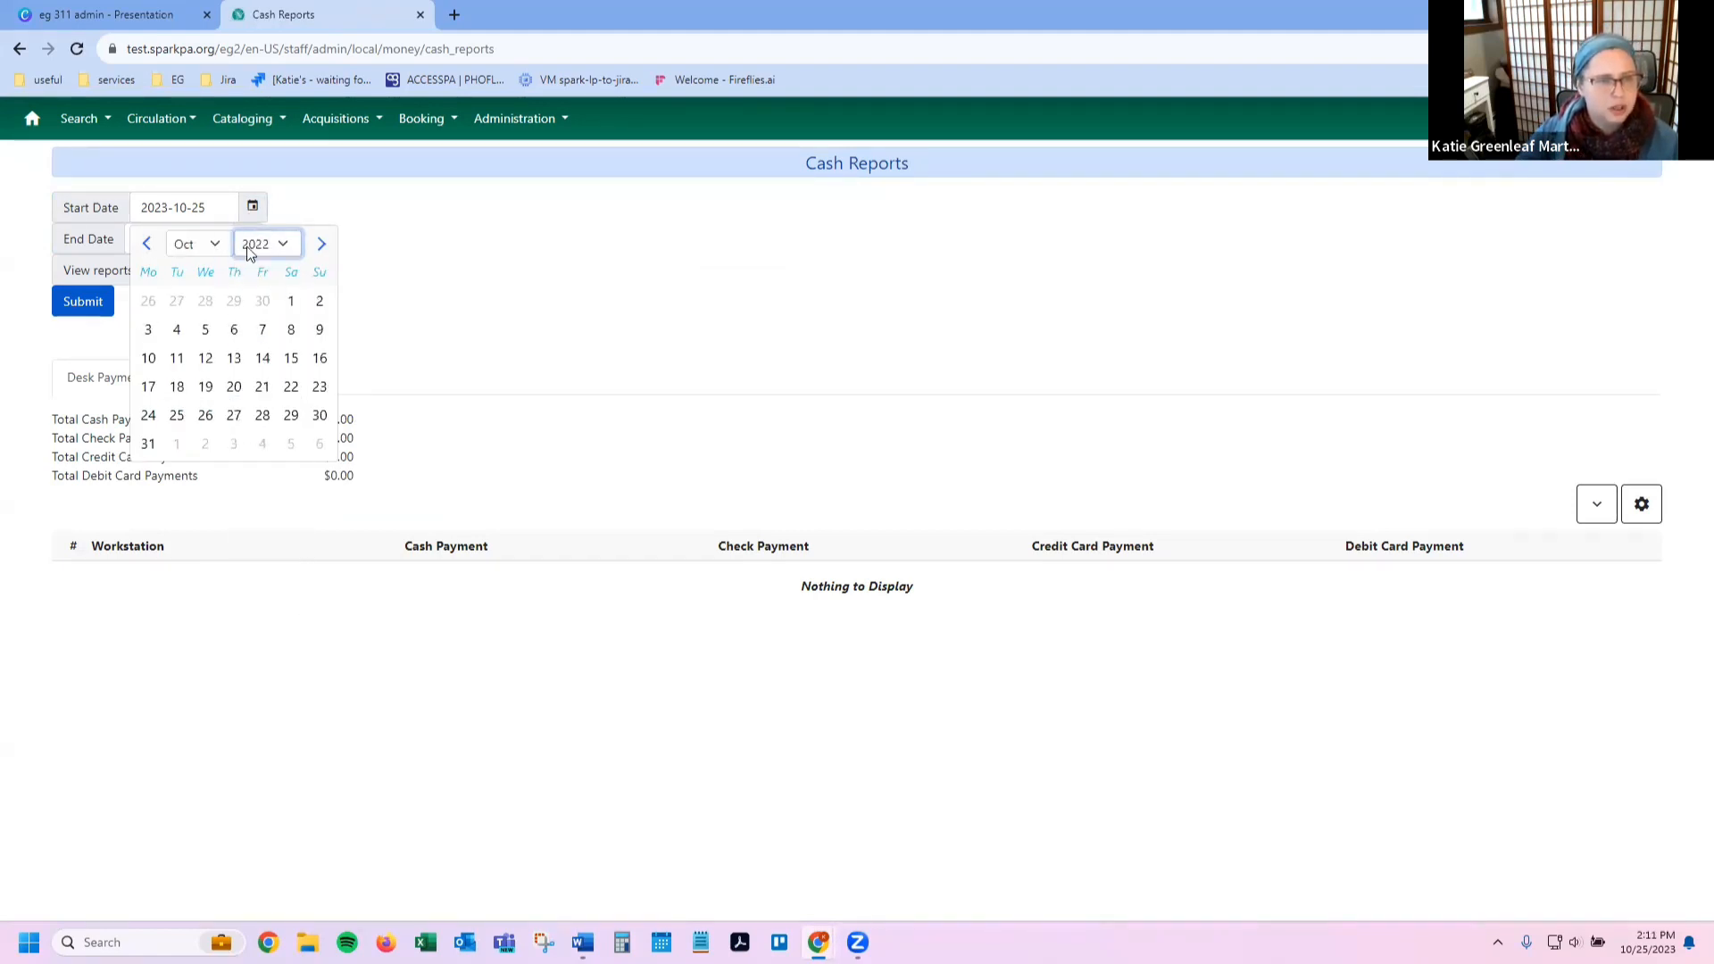
left_click(387, 218)
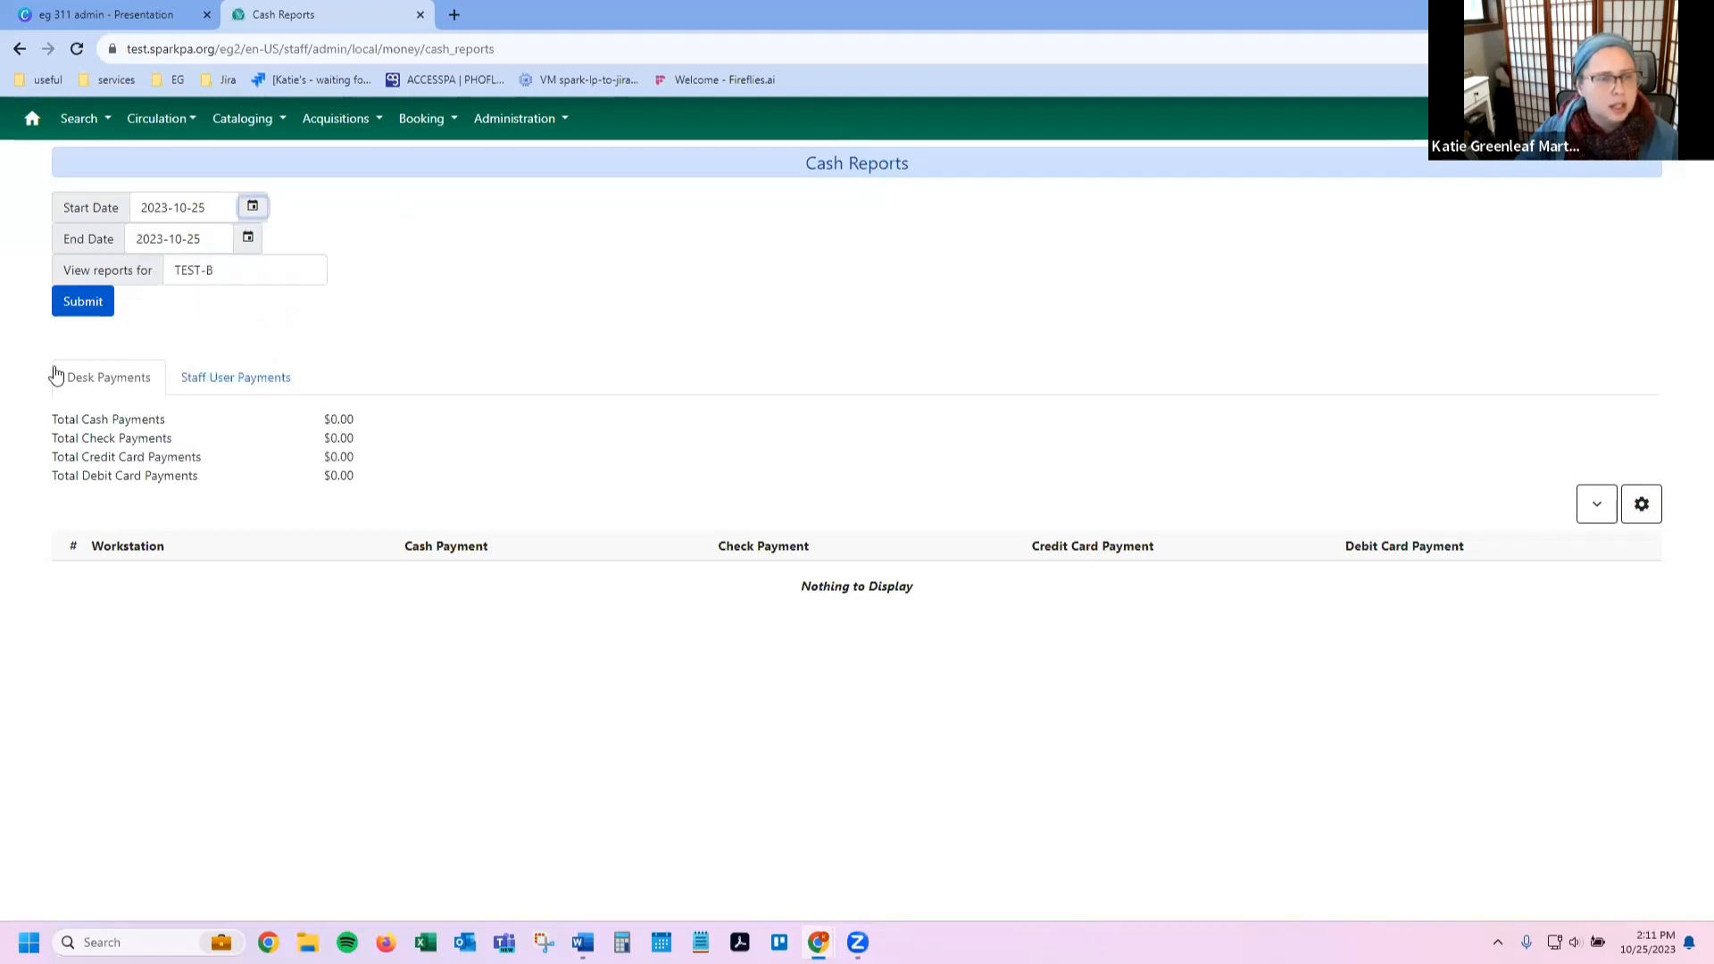
left_click(87, 318)
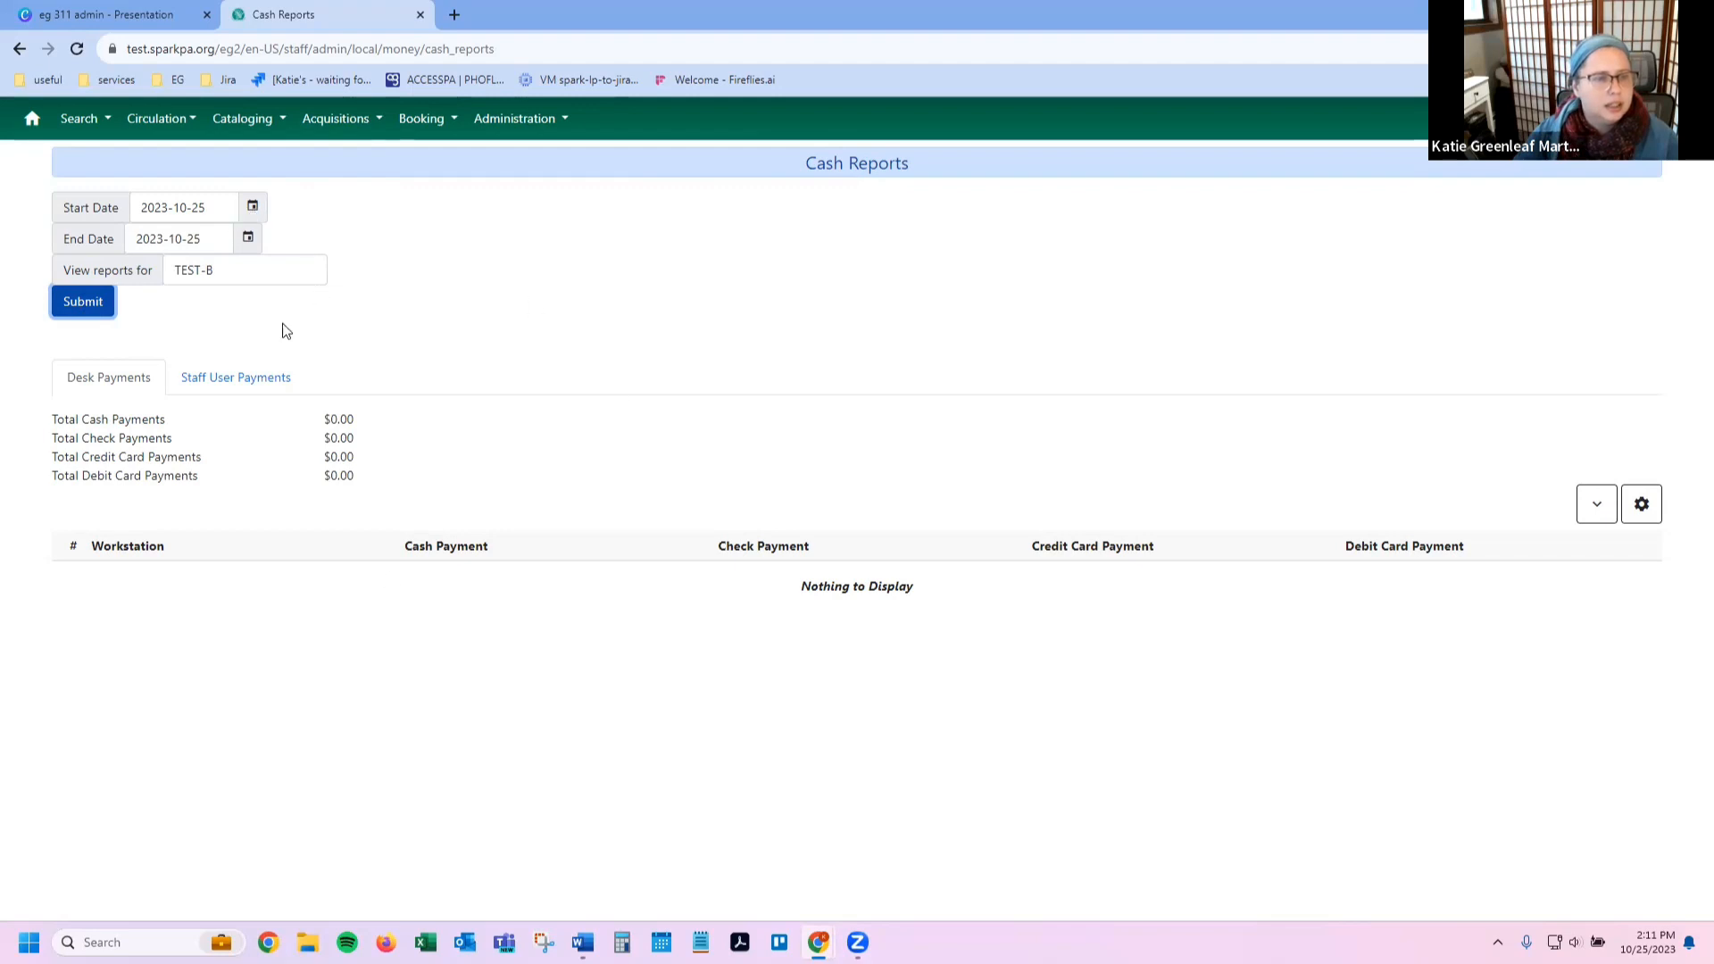
Step: Set the report start date to 2023-09-01 and rerun the cash report
left_click(256, 214)
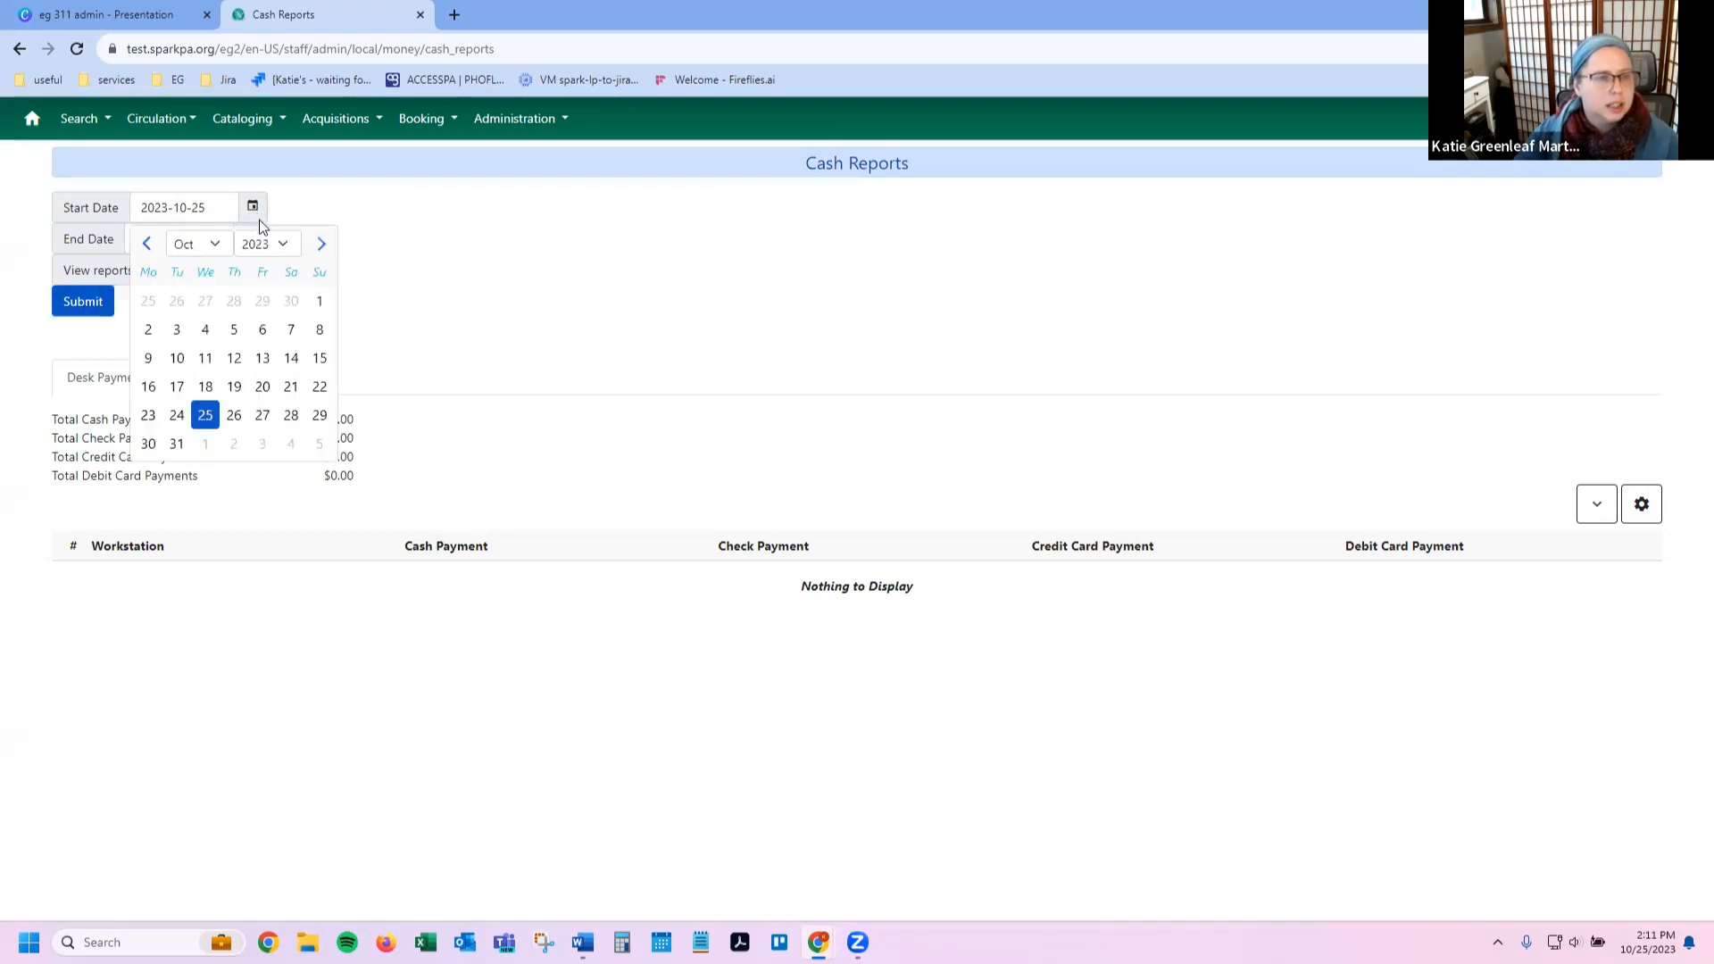
left_click(144, 244)
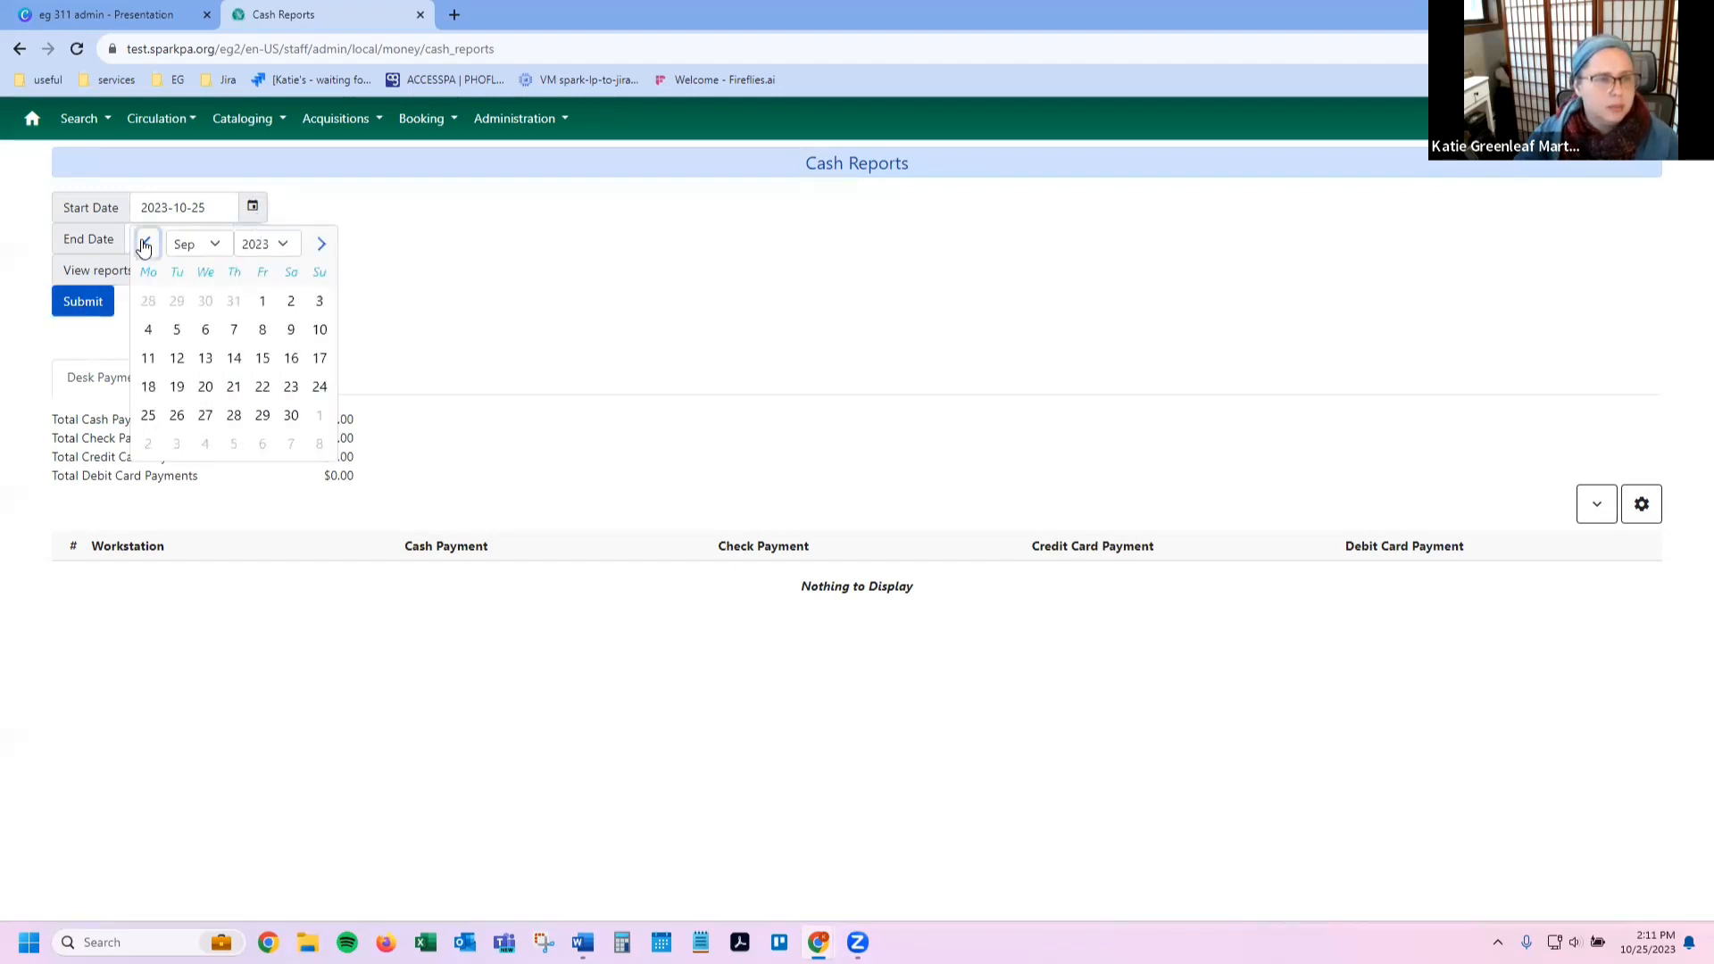
left_click(261, 304)
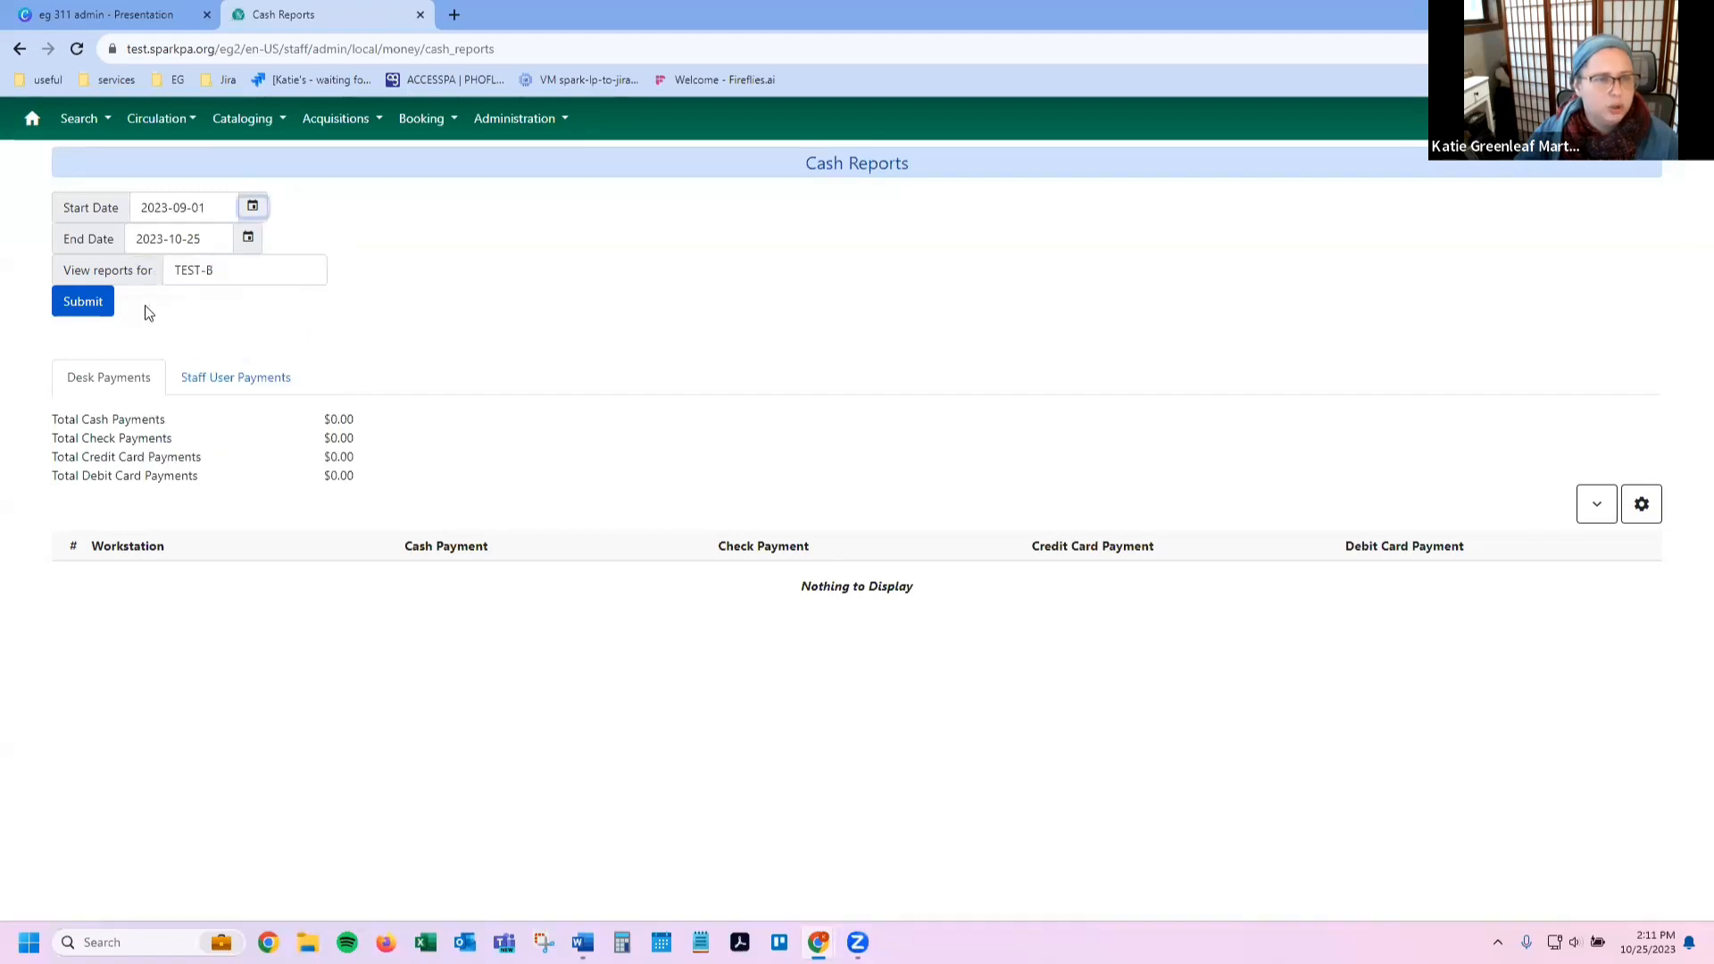
left_click(71, 308)
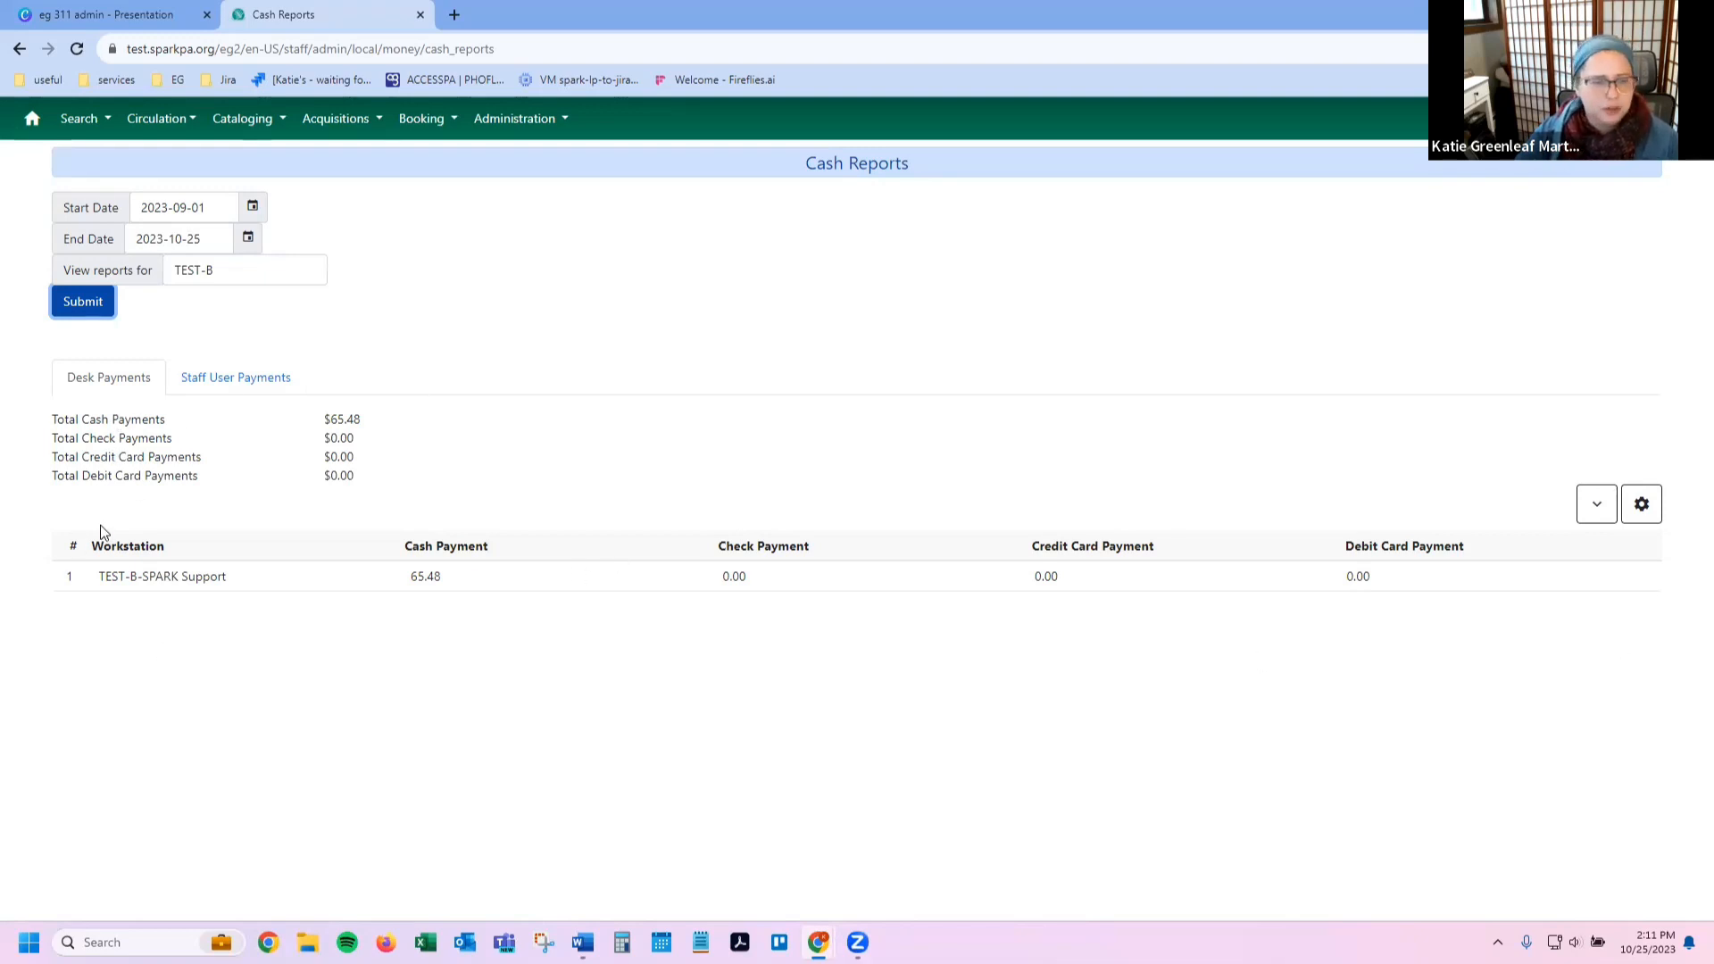
left_click(1641, 504)
scroll(1599, 627, "down", 2)
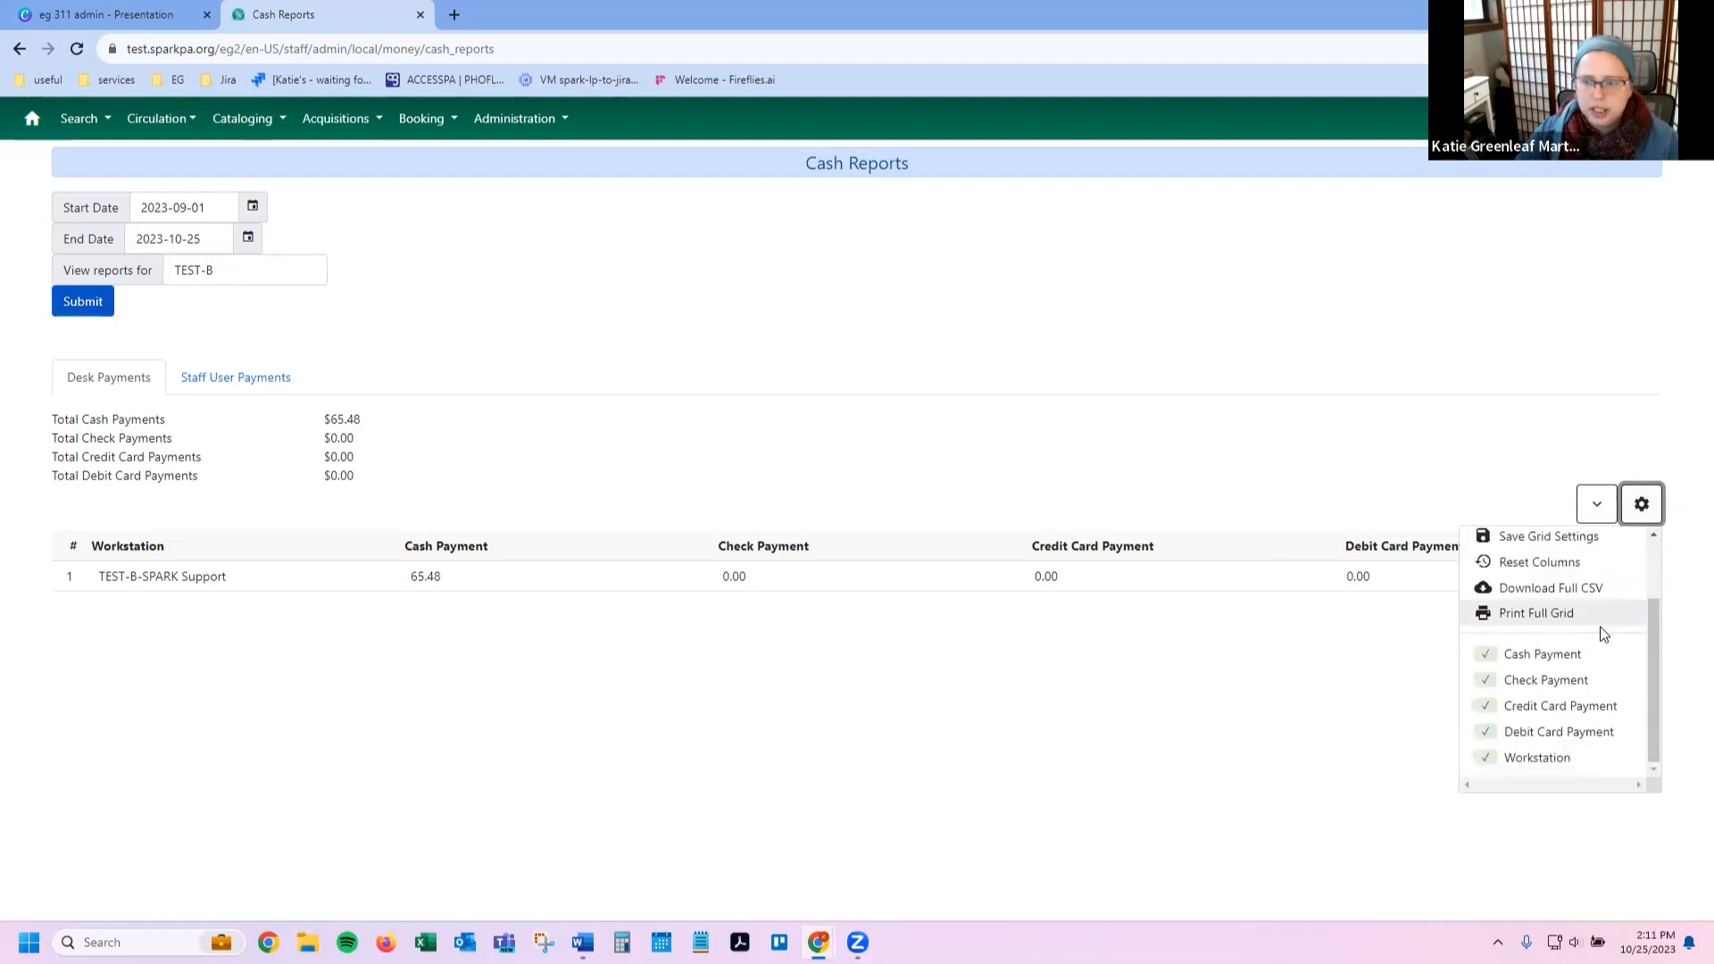
left_click(1175, 663)
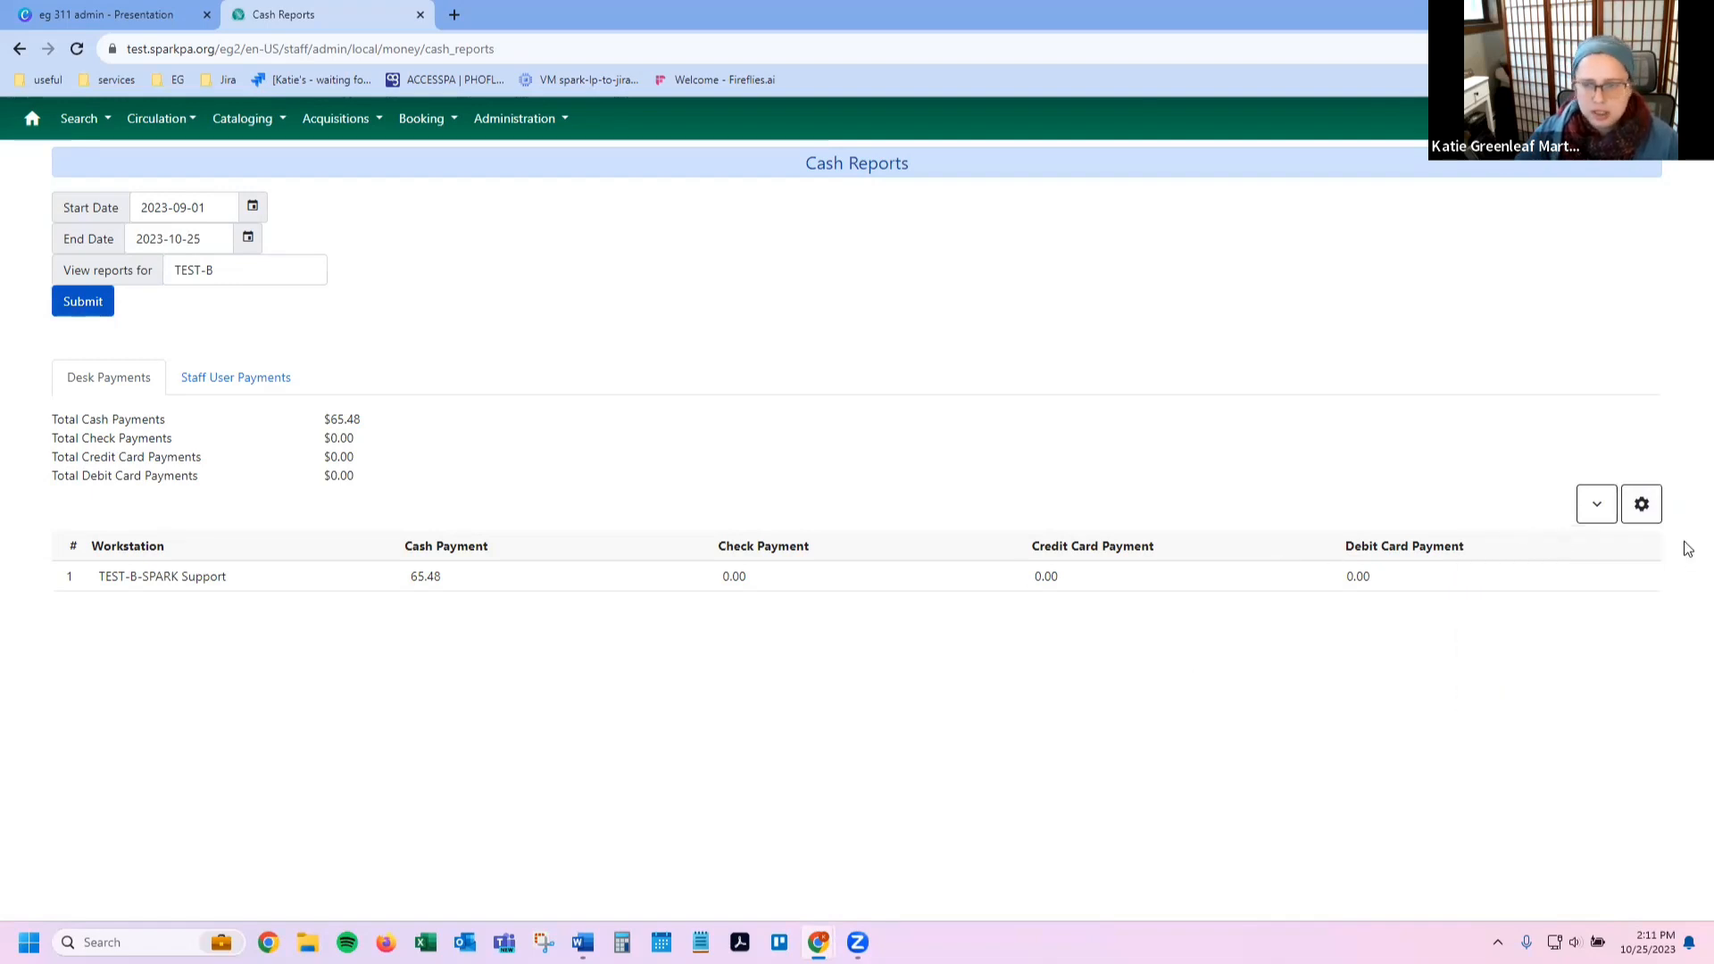
left_click(1641, 504)
scroll(1537, 714, "down", 2)
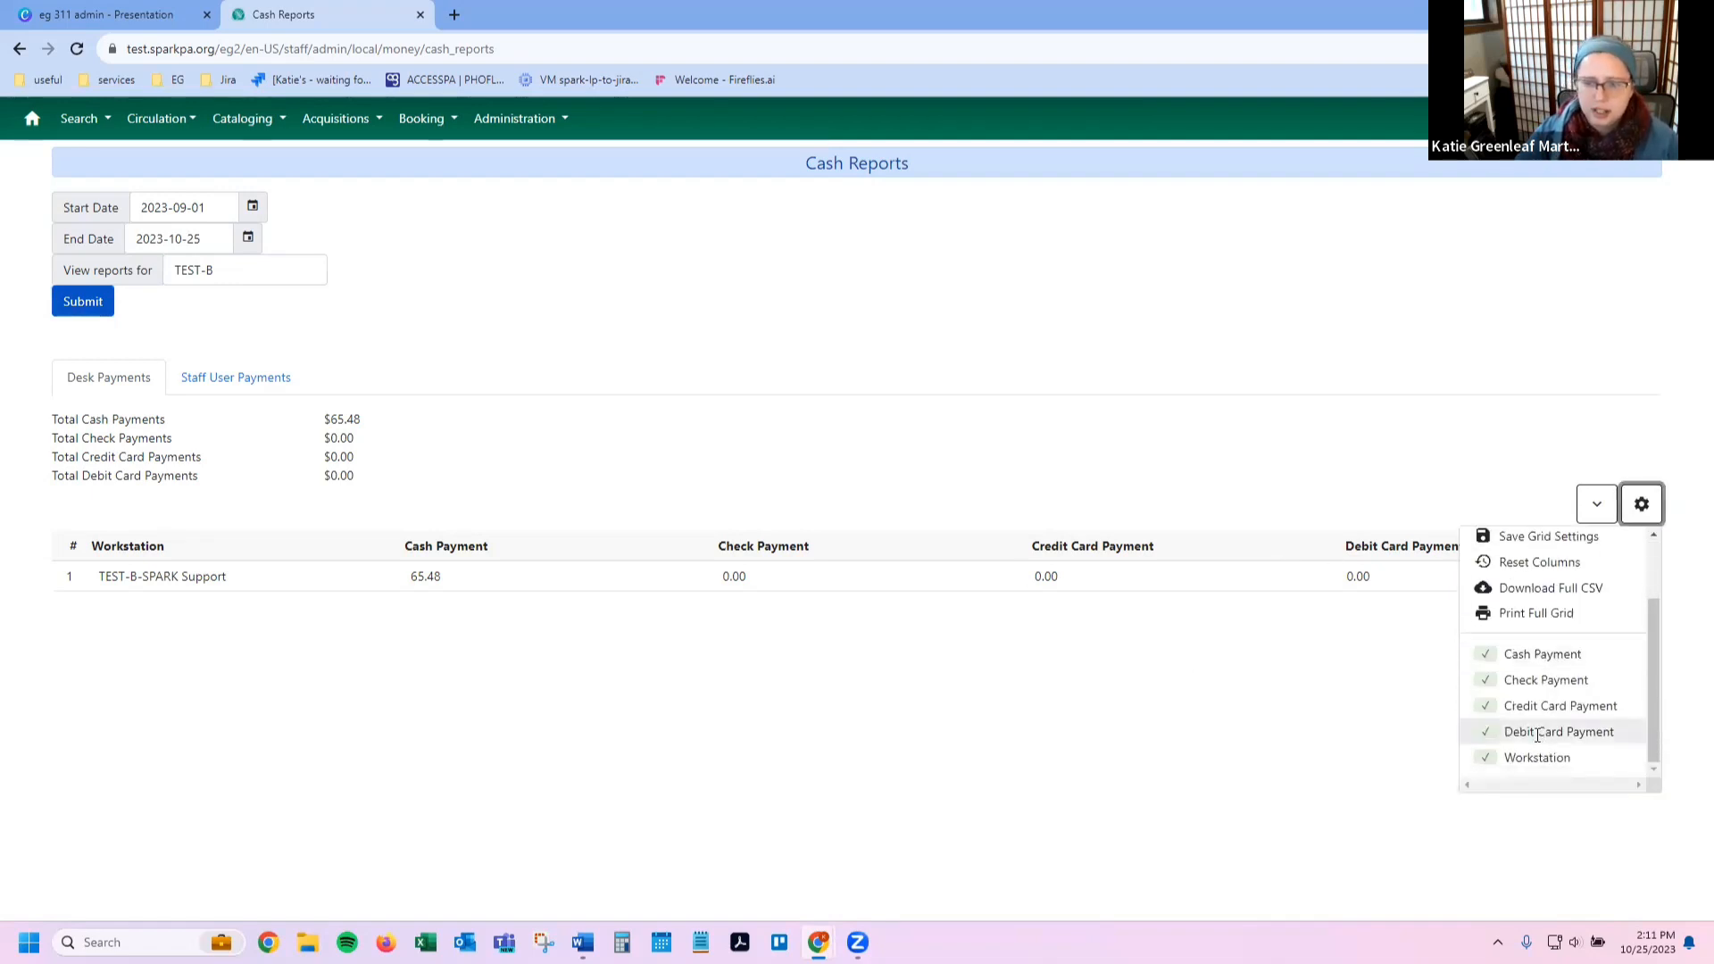
left_click(1538, 734)
left_click(1655, 492)
scroll(1527, 683, "down", 2)
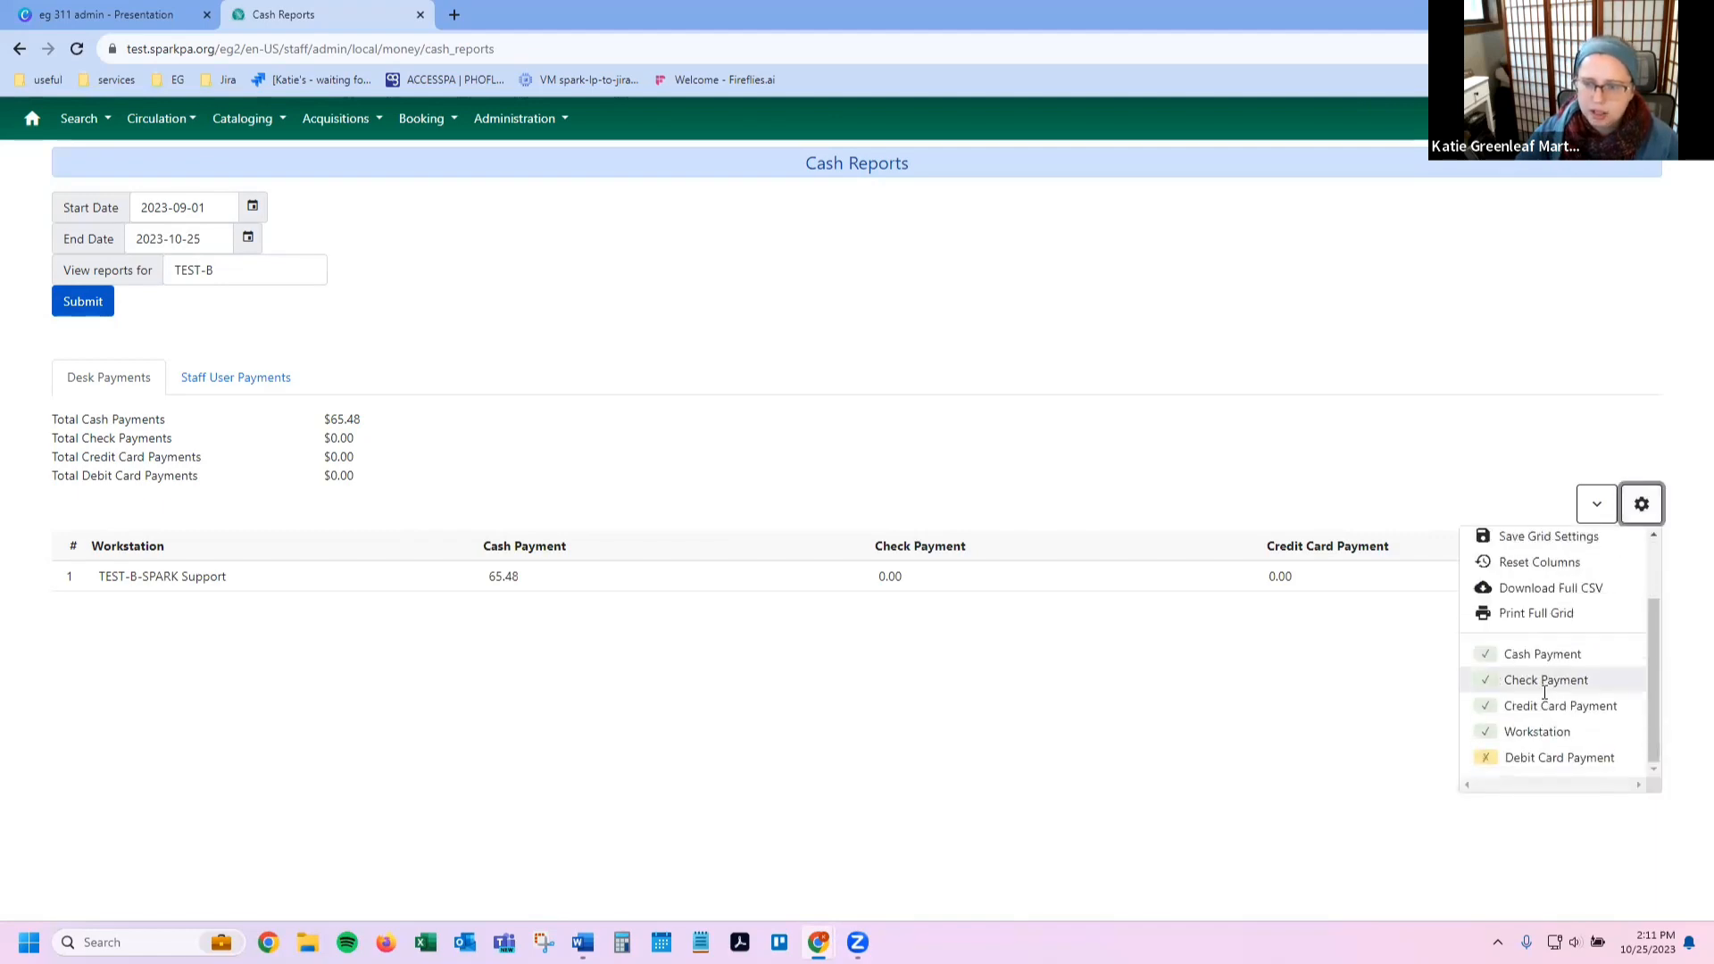
left_click(1553, 755)
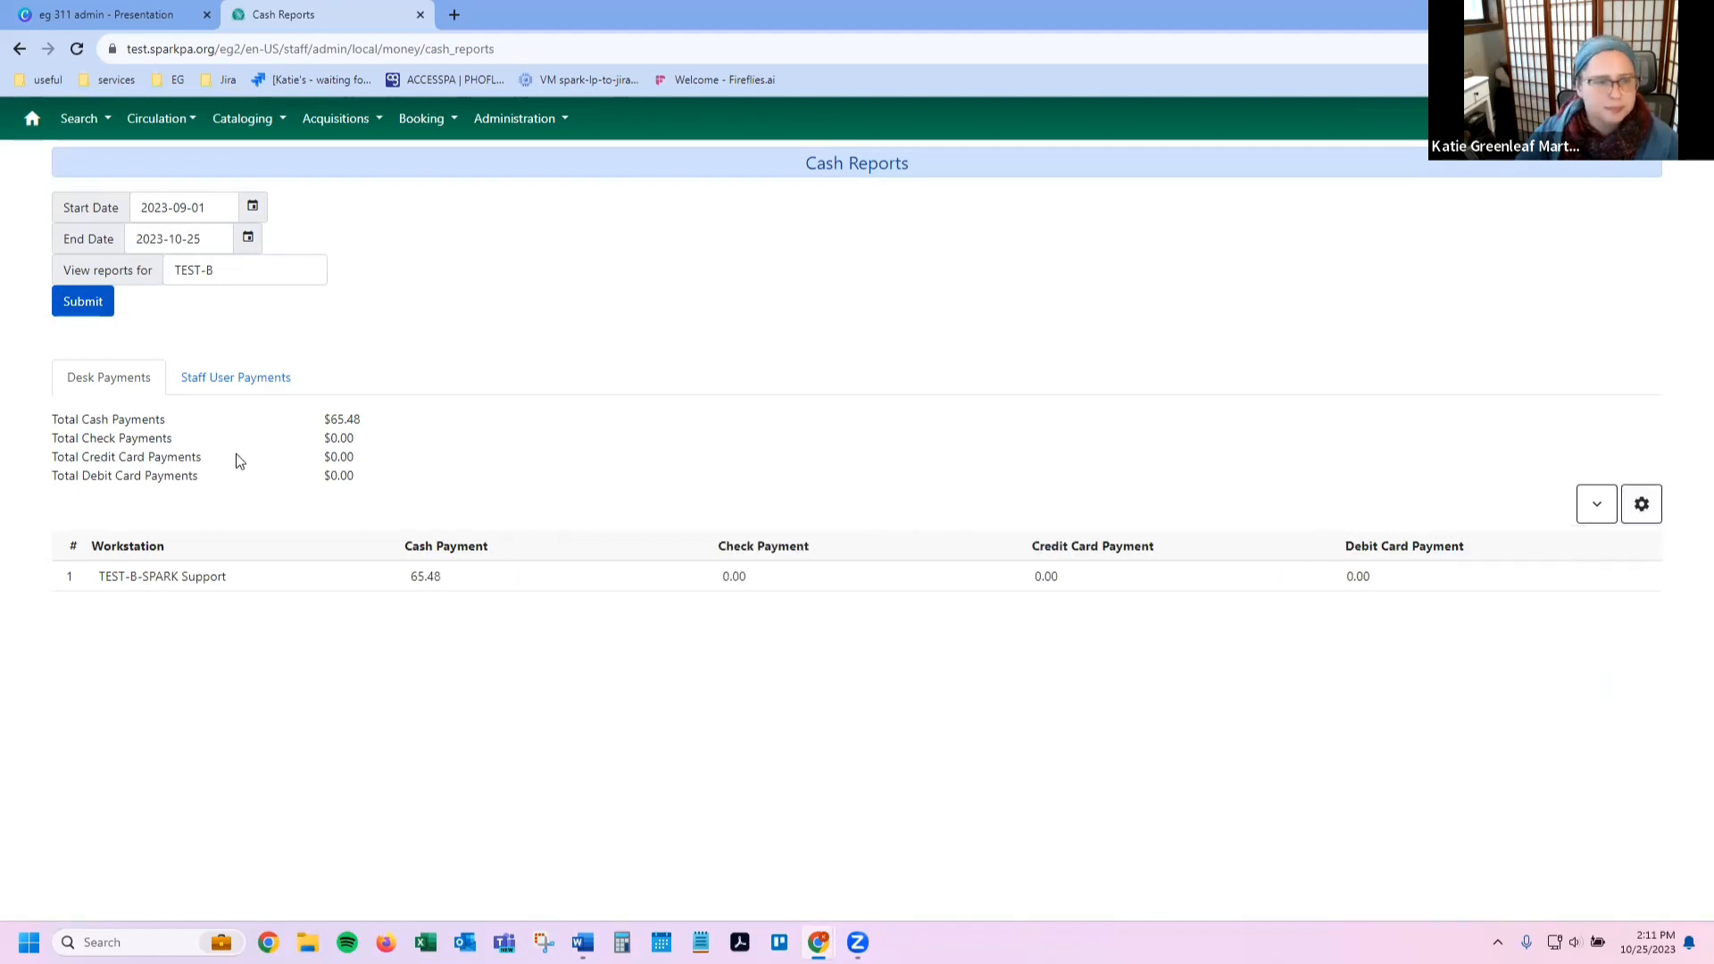
Step: Switch the cash report to the Staff User Payments tab, showing a $0.30 forgive payment
left_click(256, 383)
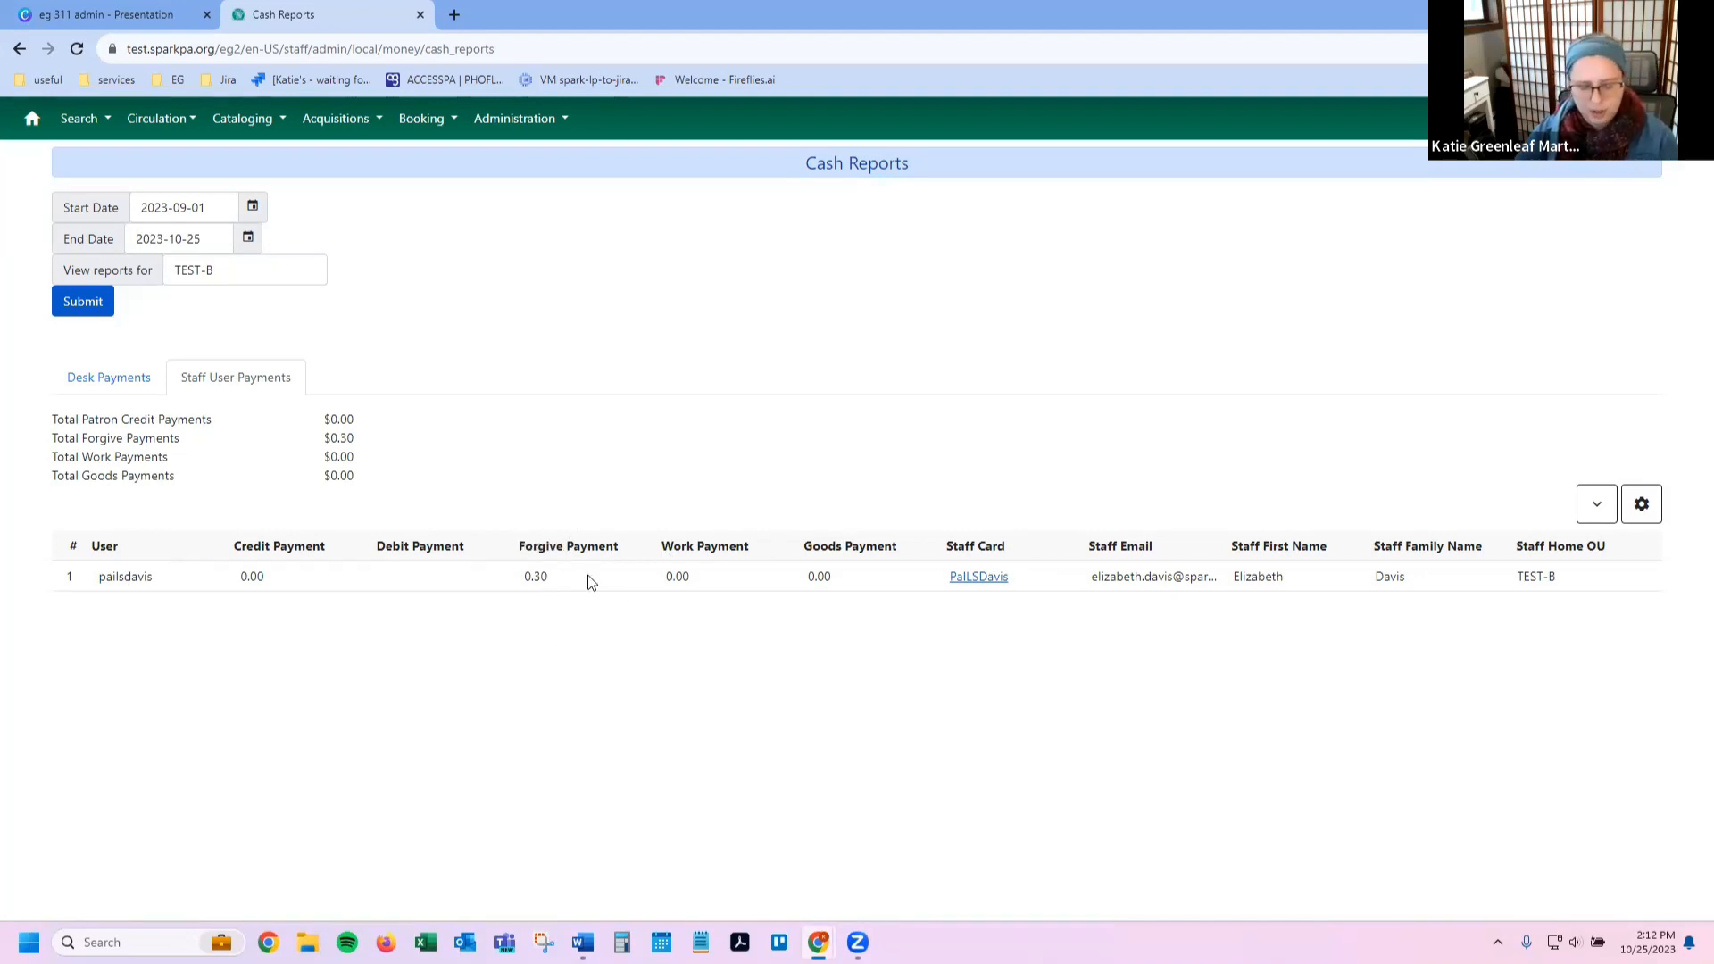
key("F5")
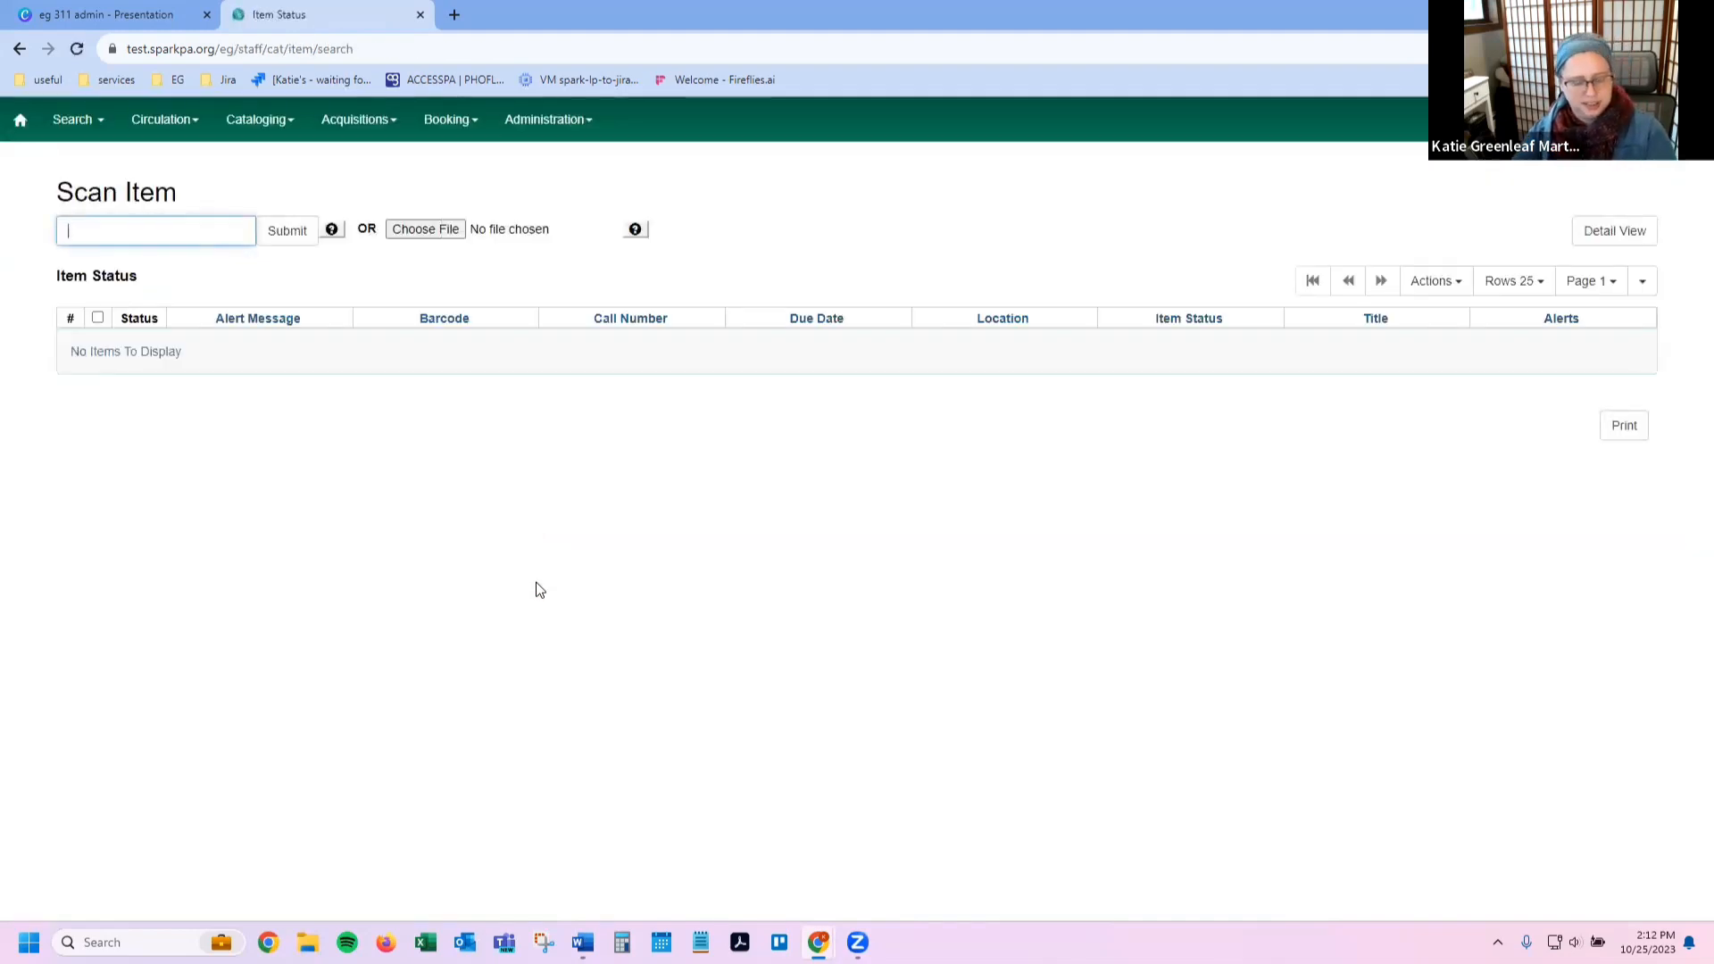
key("F1")
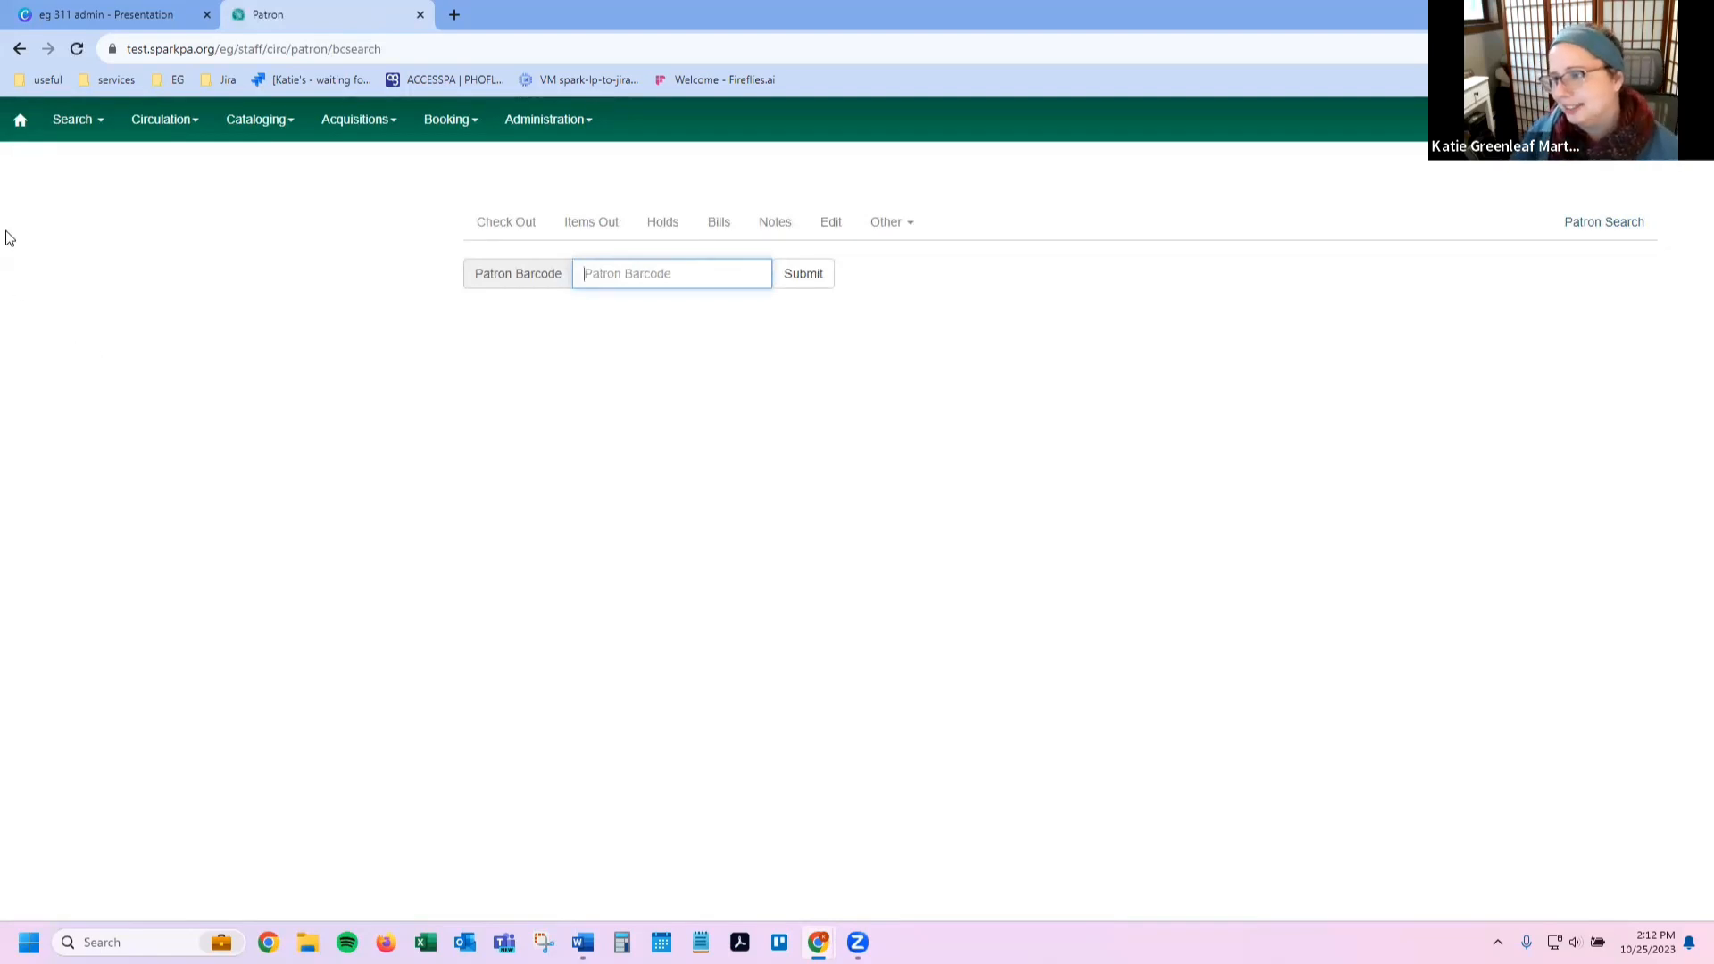
left_click(21, 49)
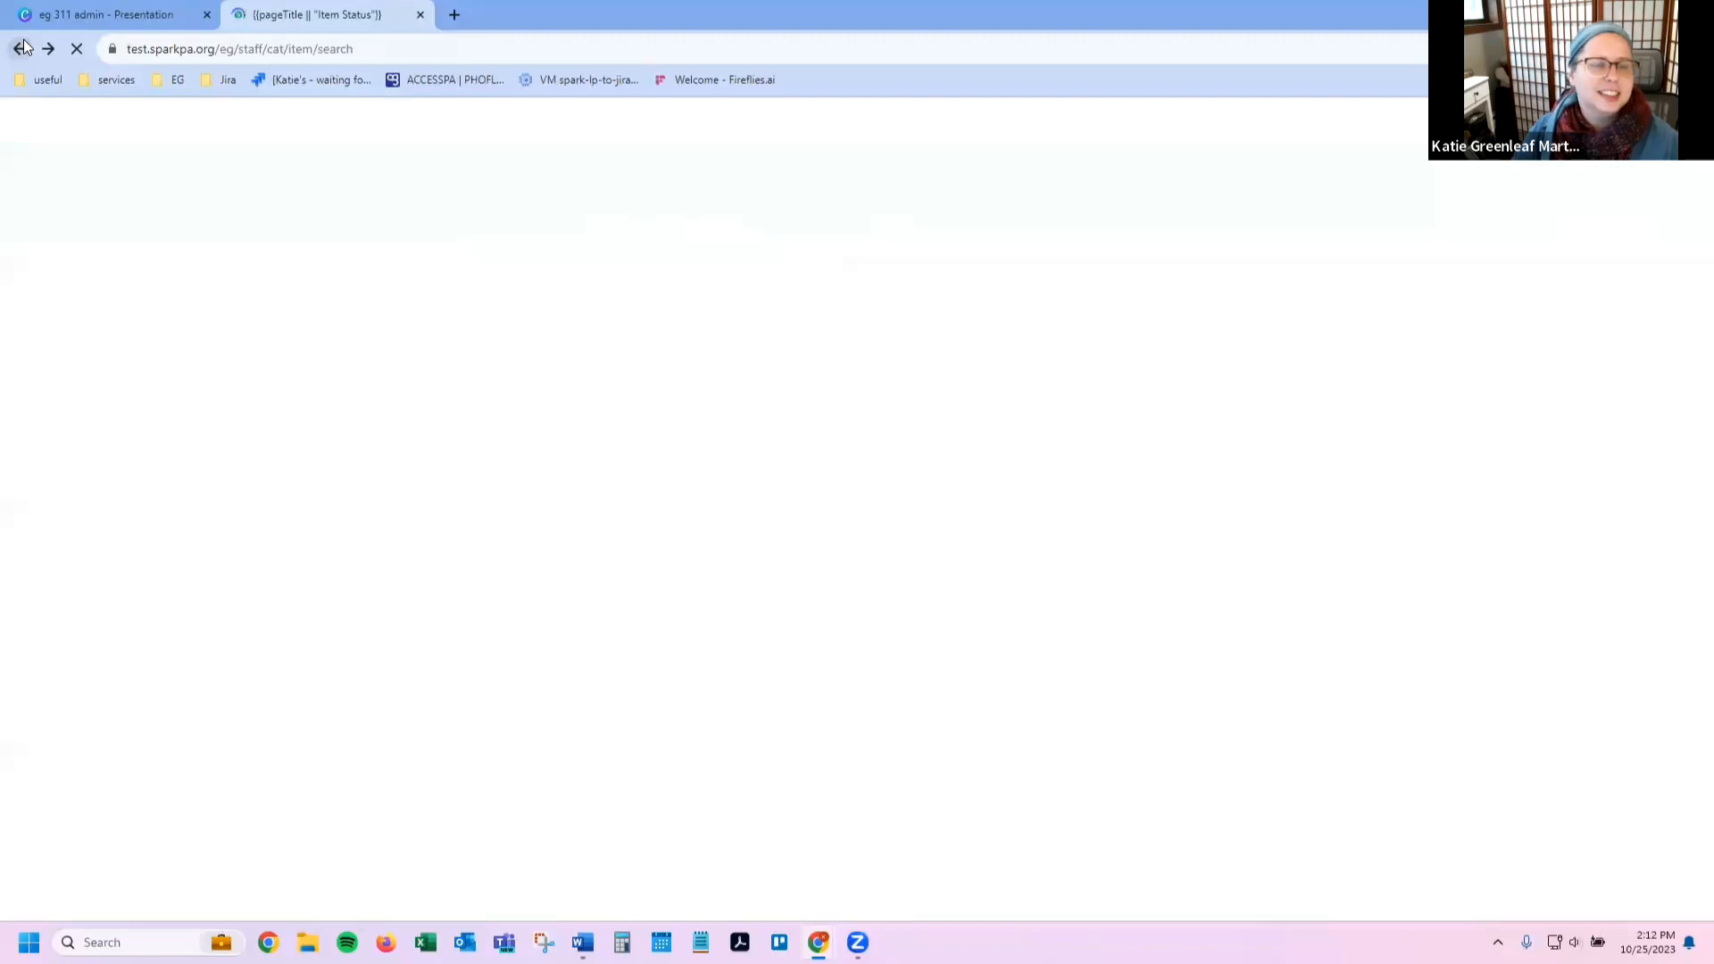
right_click(21, 48)
left_click(39, 98)
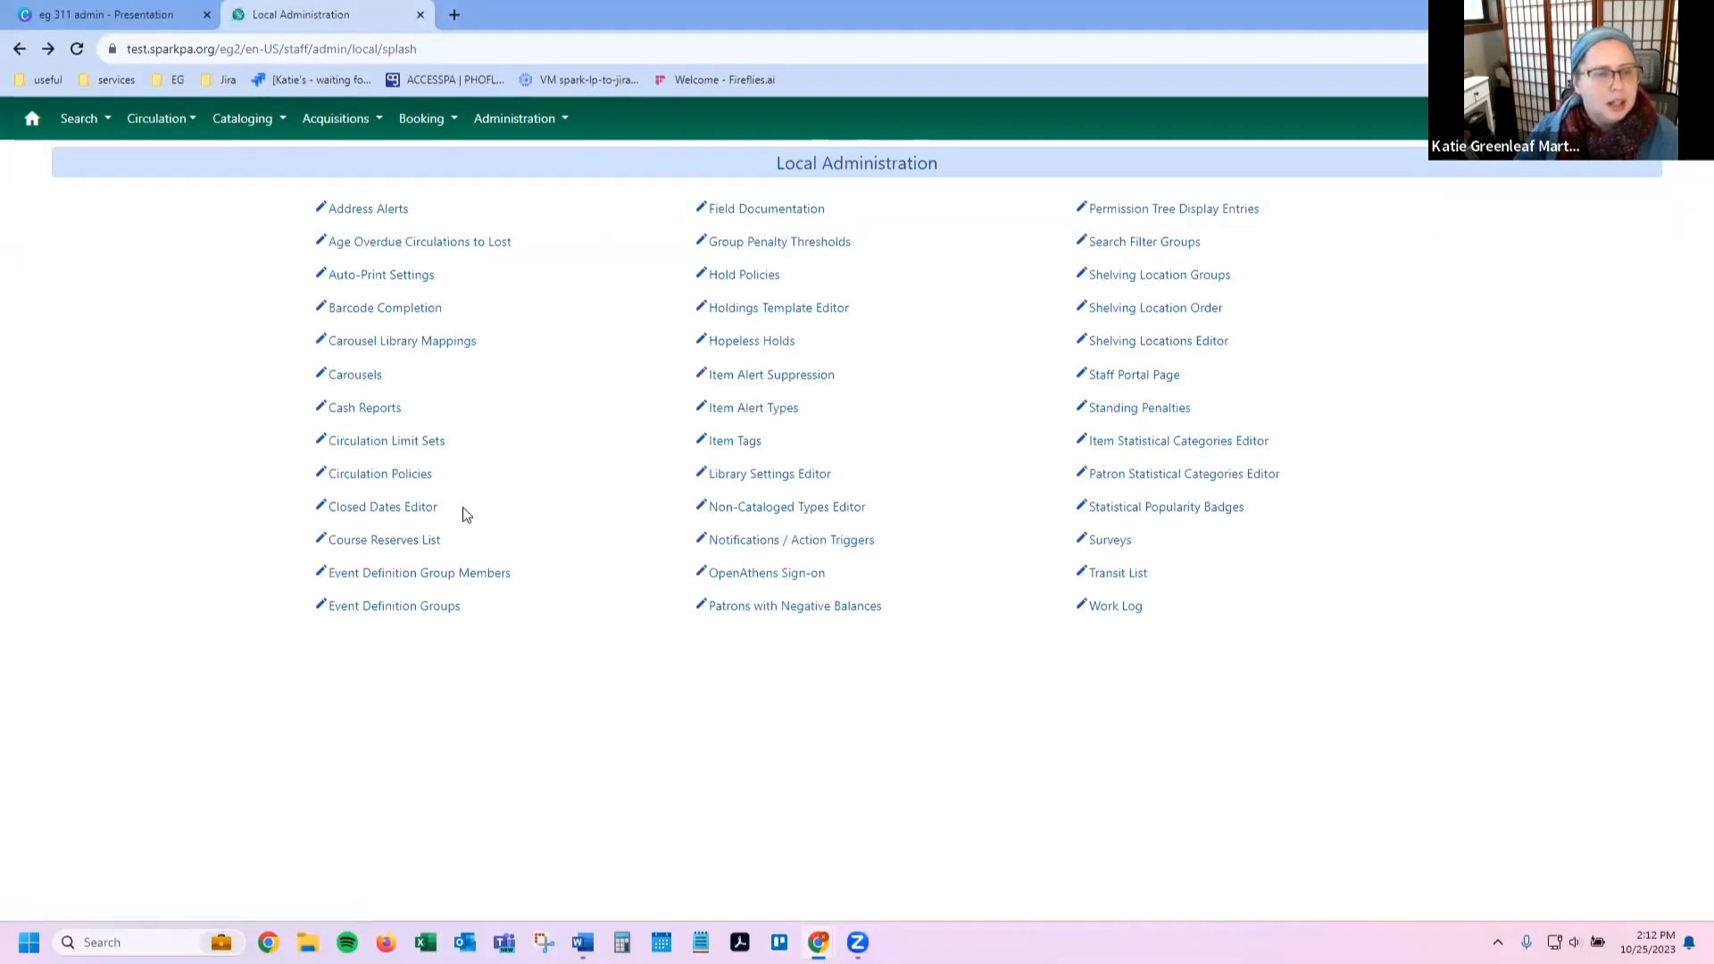
Step: Open Cash Reports on the Staff User Payments tab with start date 2023-09-01
left_click(352, 418)
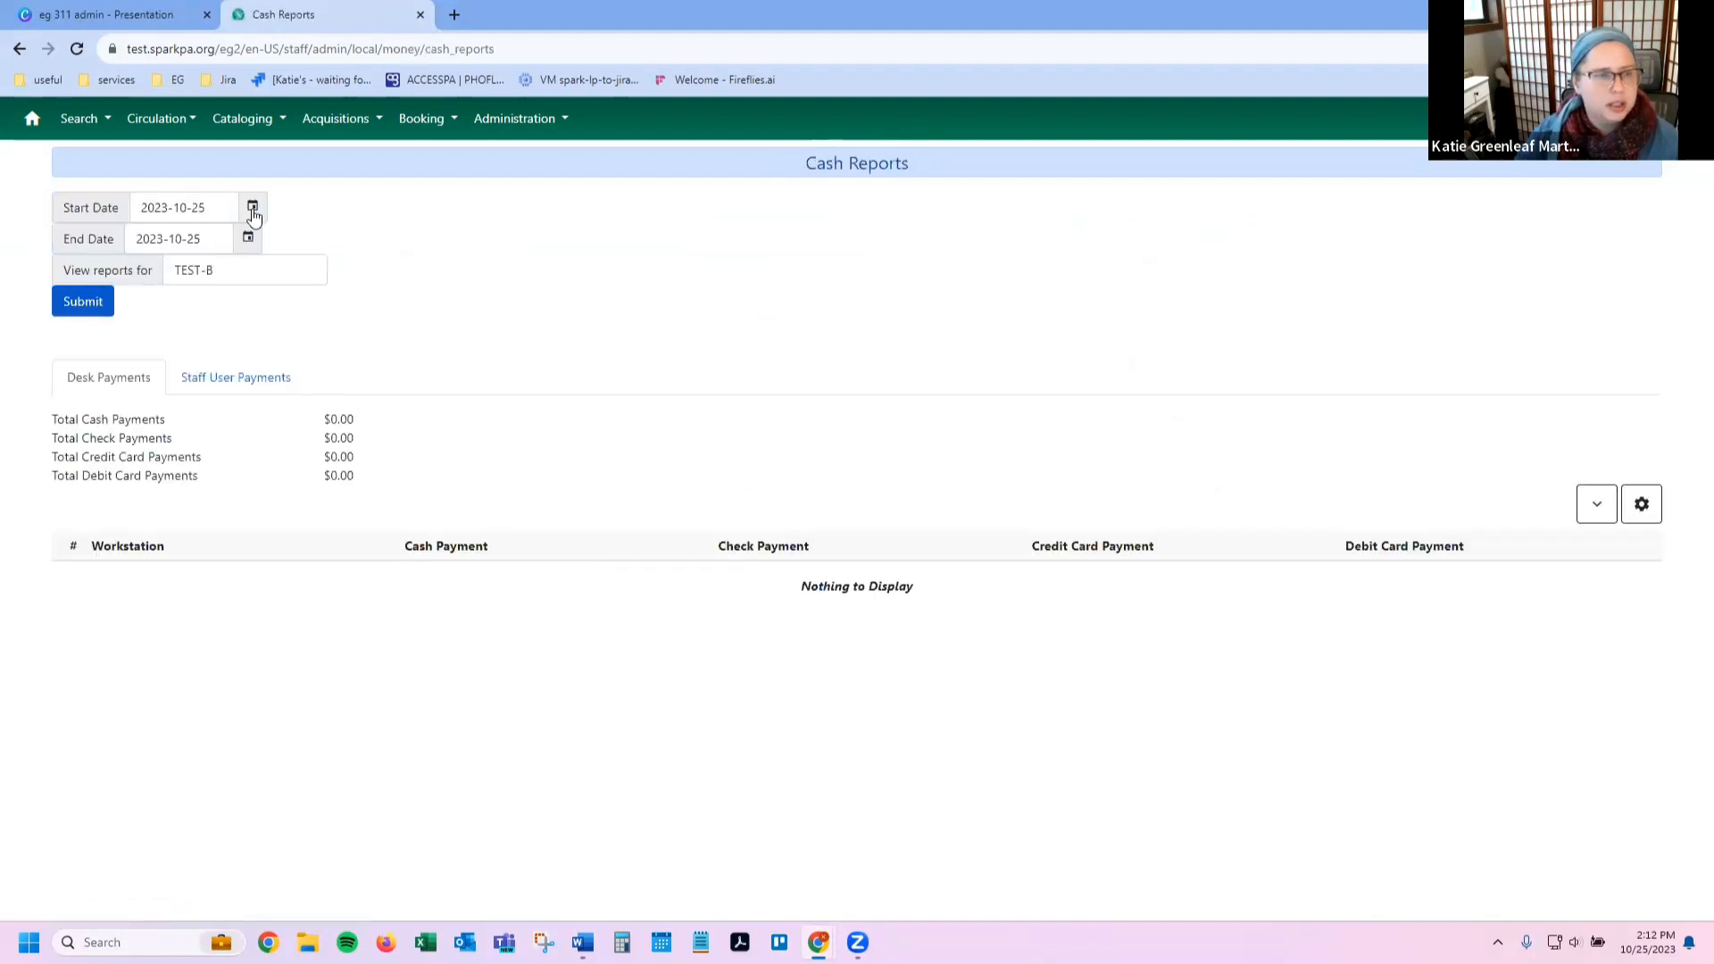
left_click(230, 380)
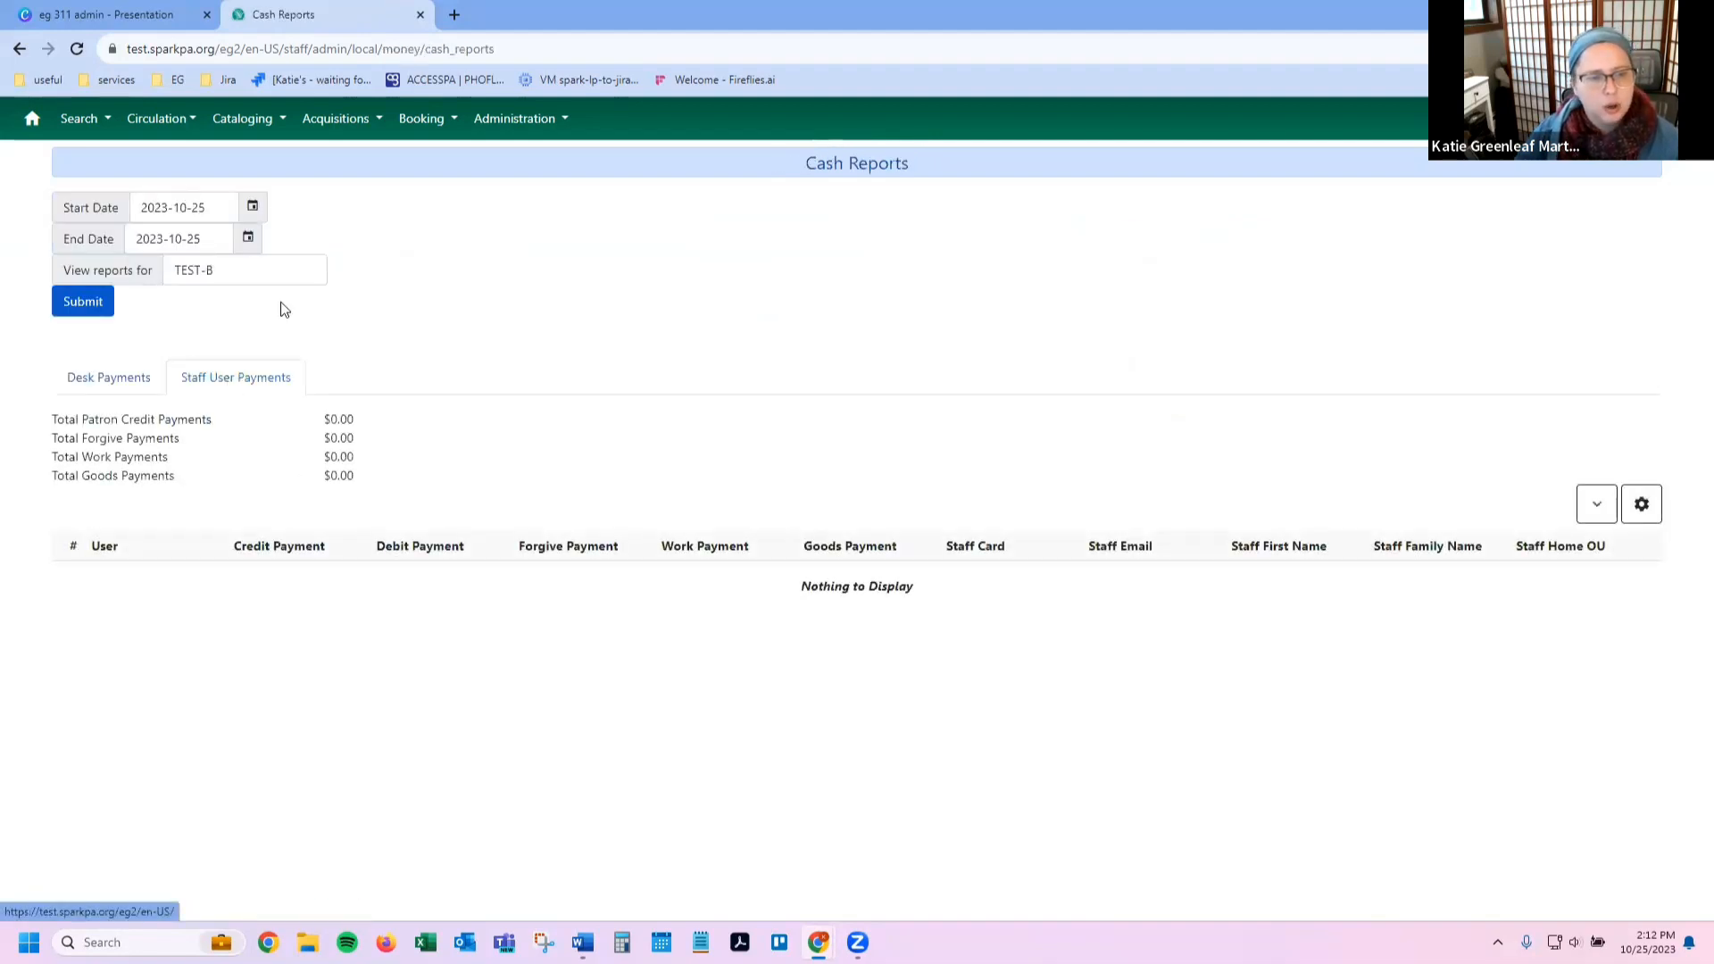
left_click(256, 207)
left_click(146, 244)
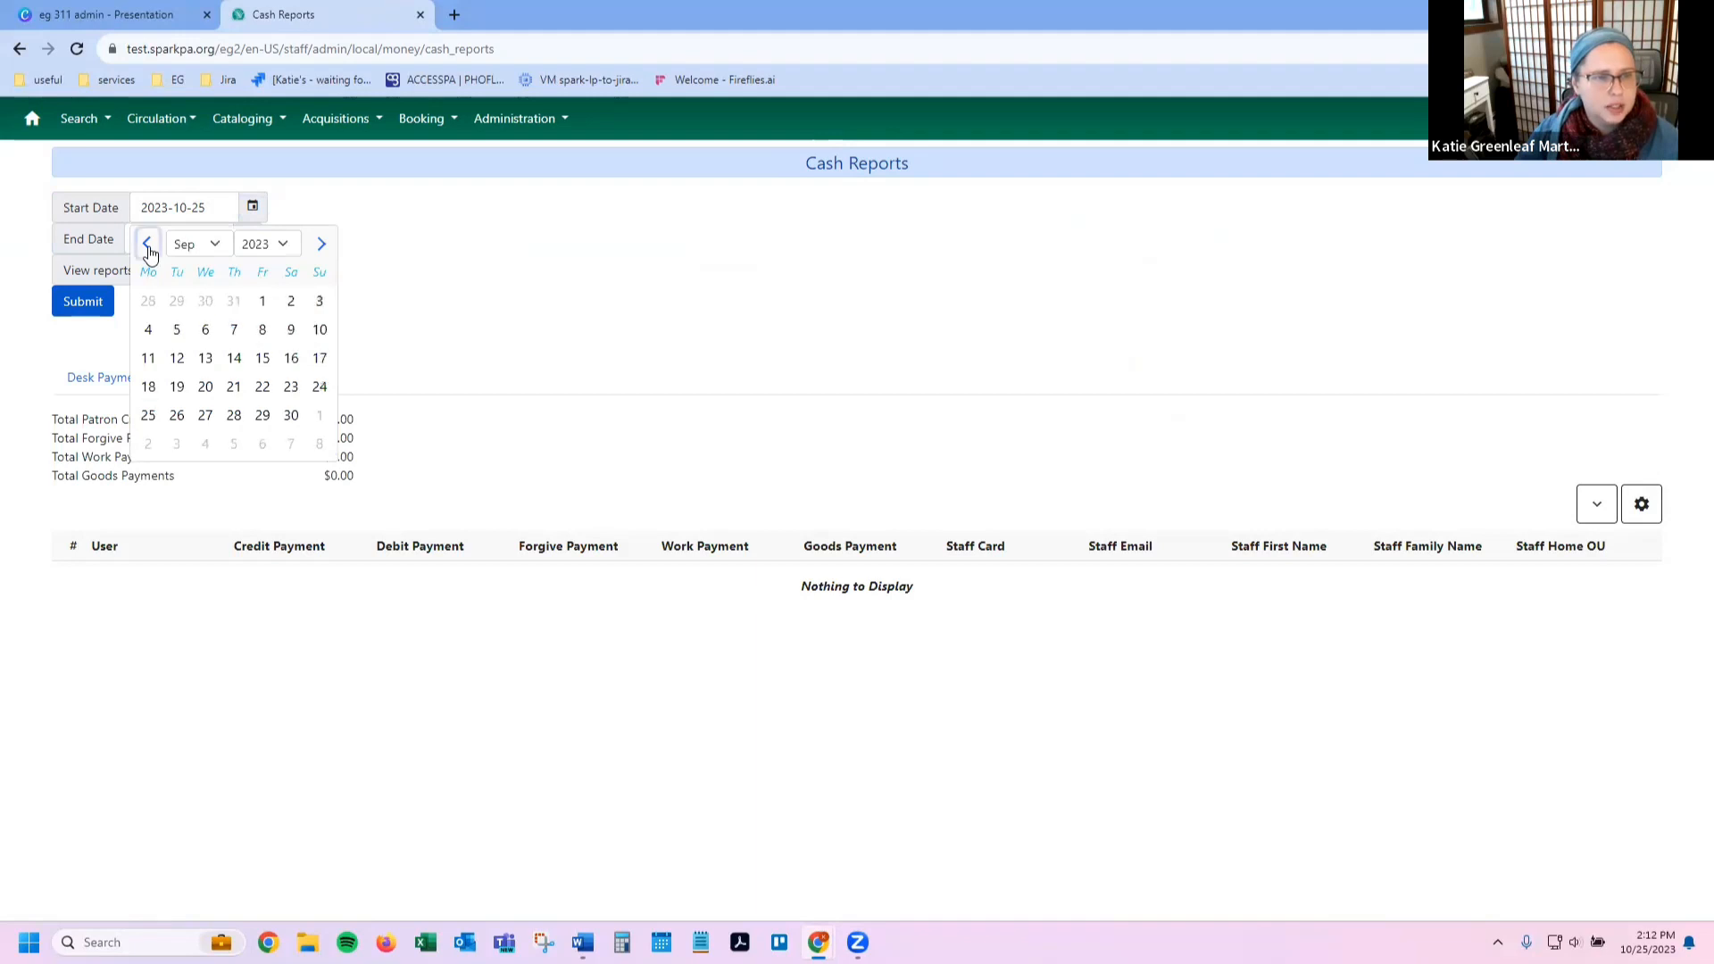
left_click(263, 301)
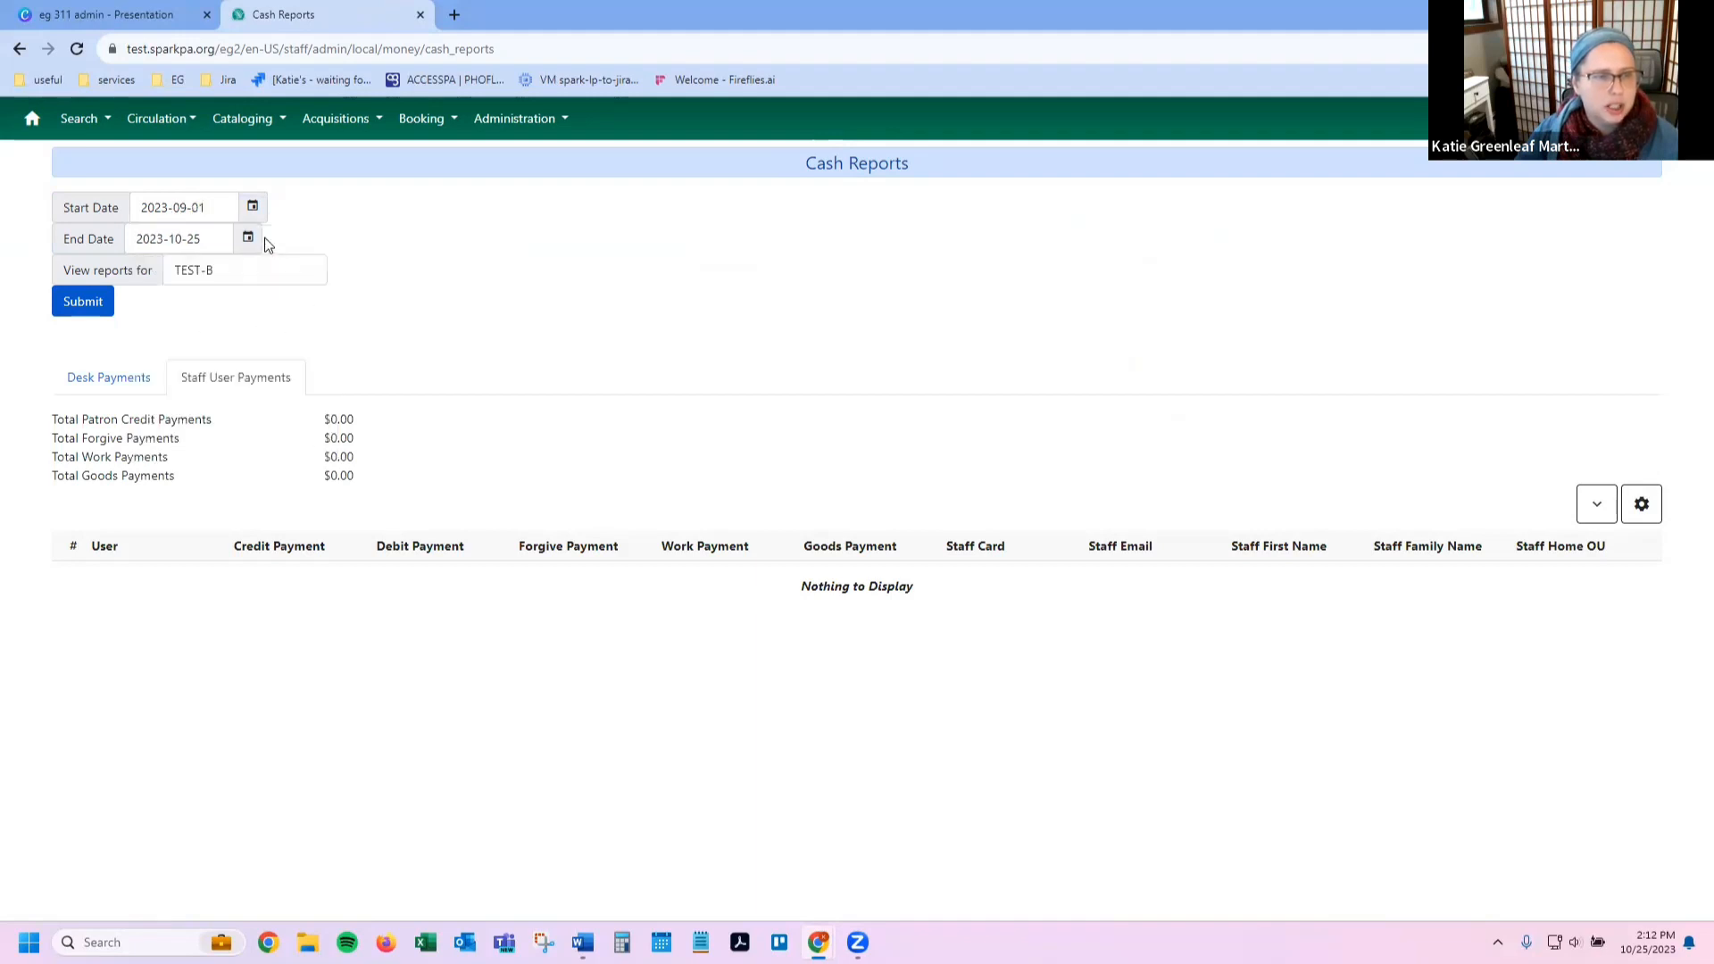
Step: Change the start date to 2022-09-01 and submit the staff user payments report
left_click(251, 211)
left_click(267, 246)
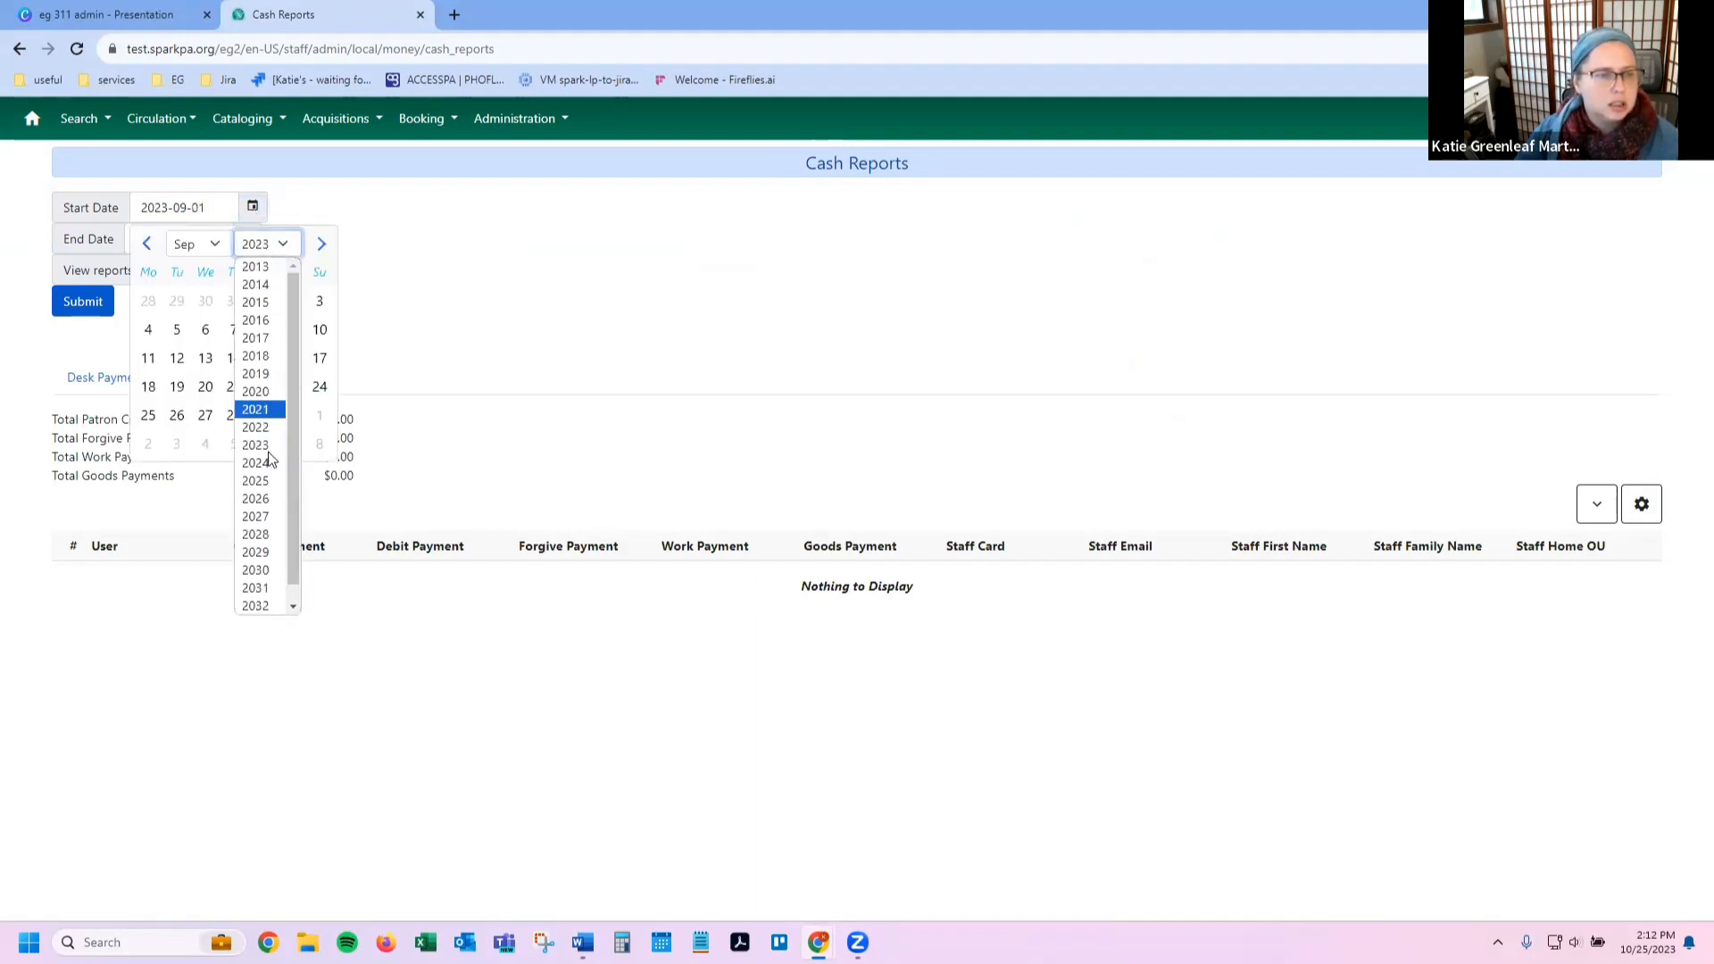
left_click(266, 432)
left_click(234, 302)
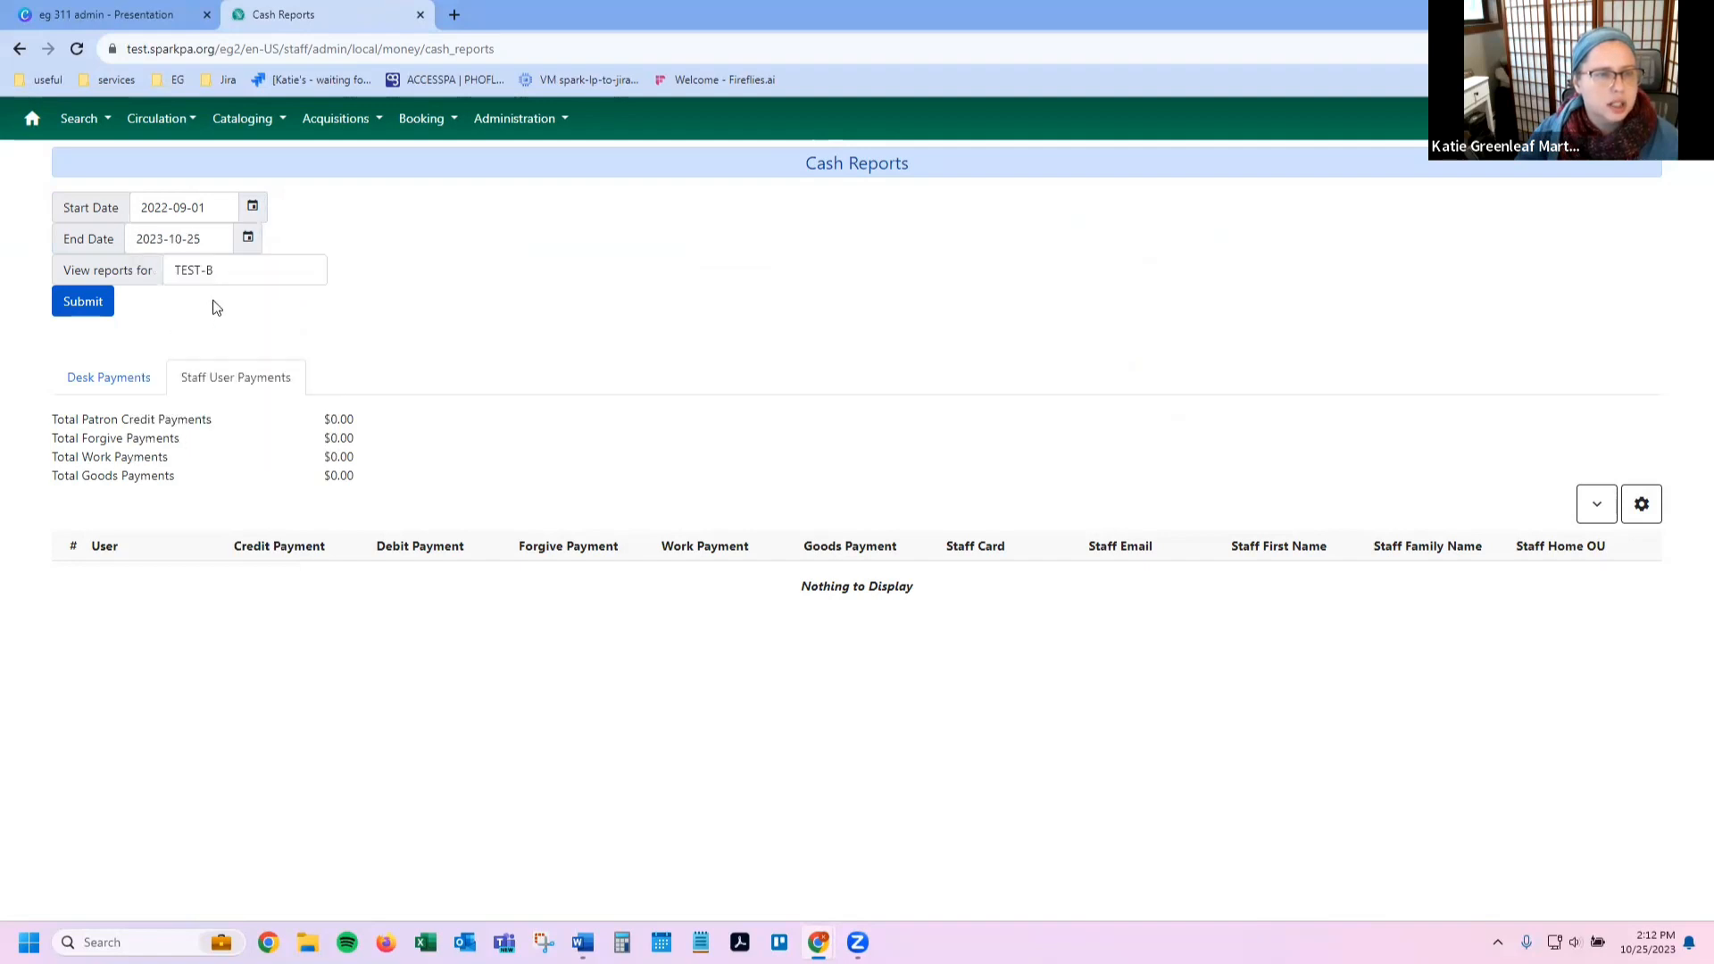
left_click(88, 313)
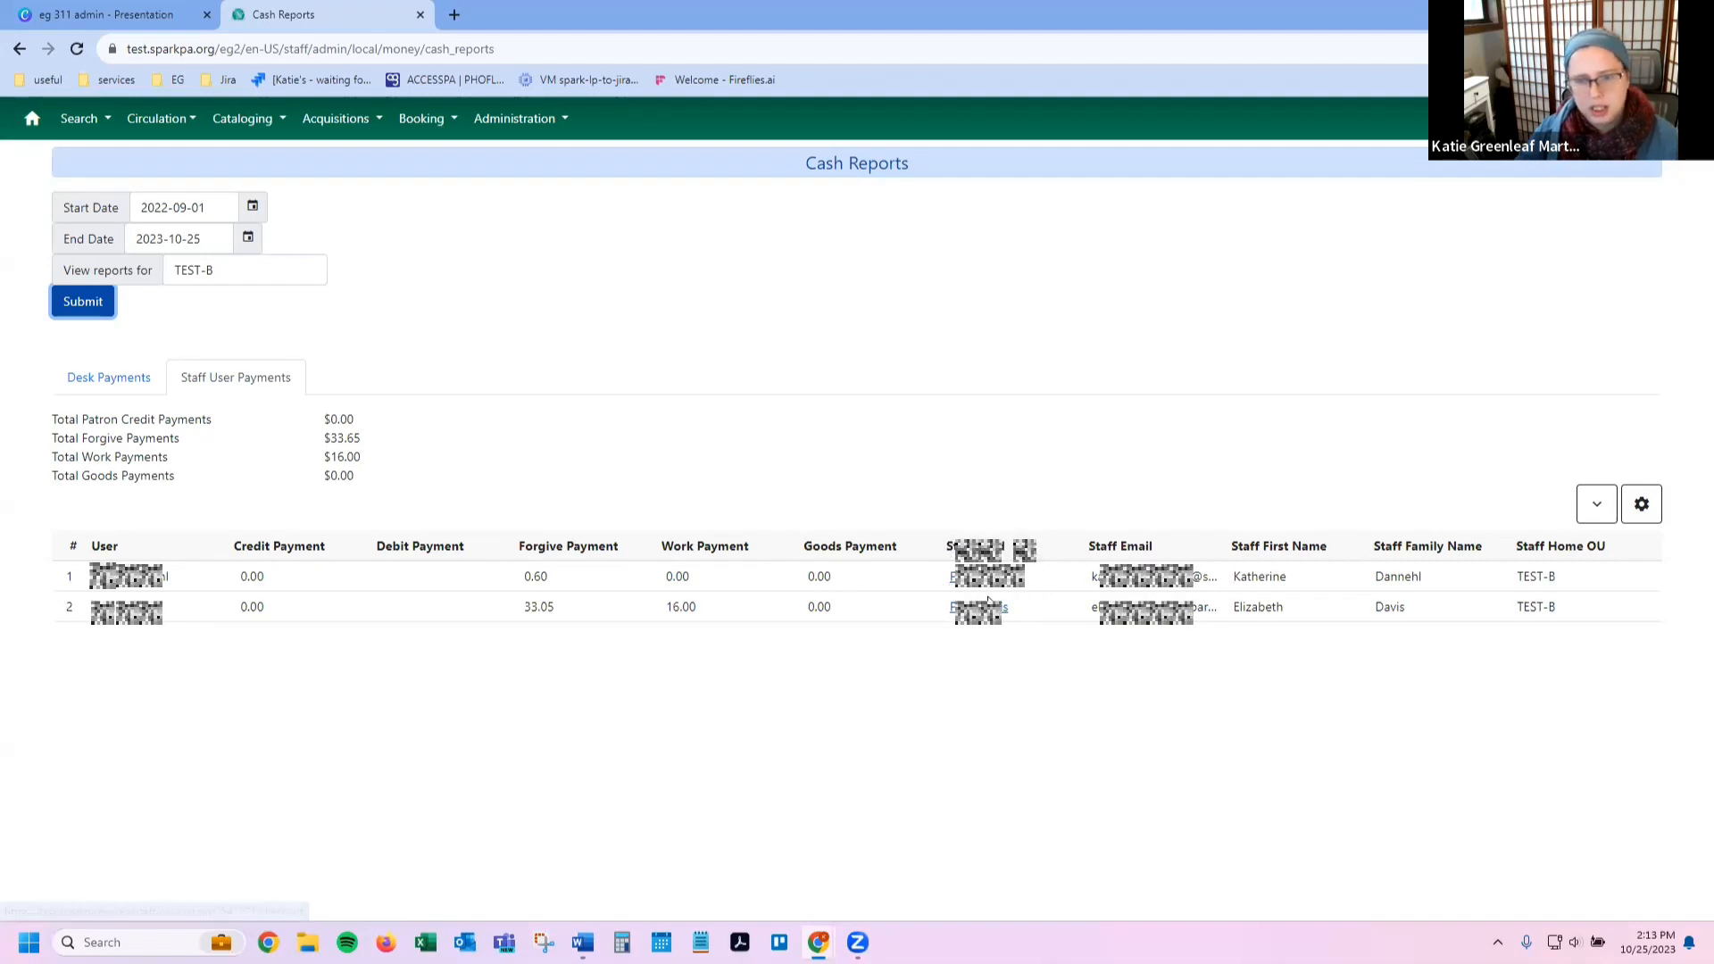
right_click(1066, 574)
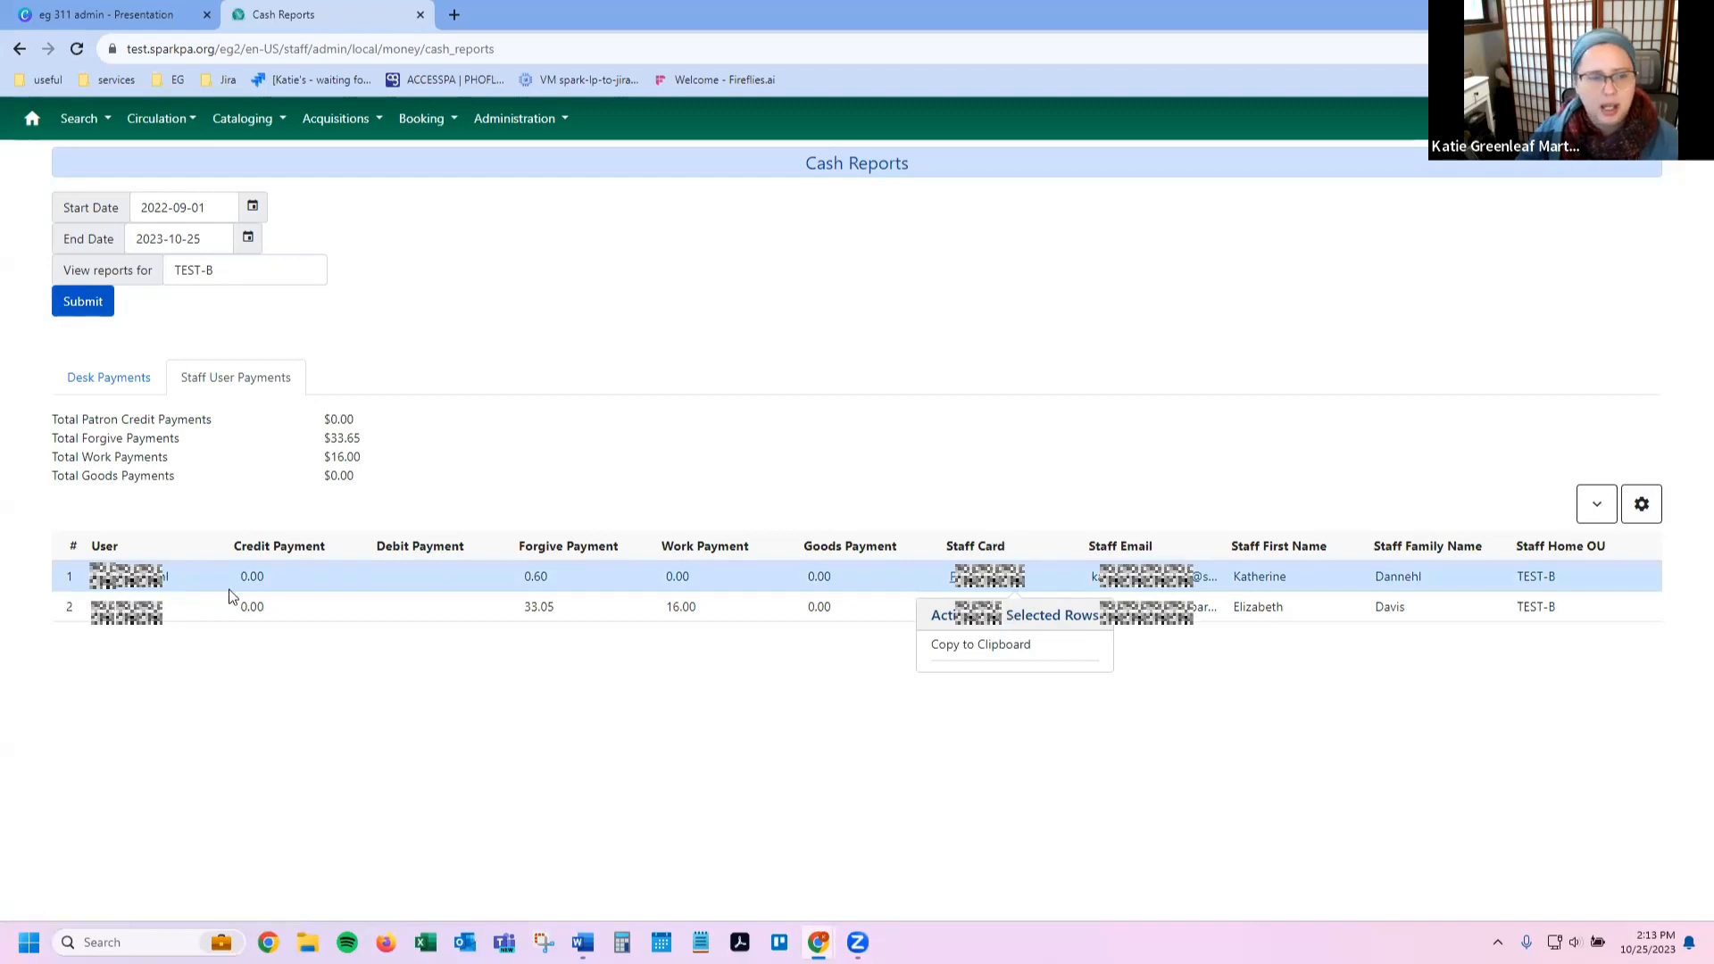
left_click(115, 382)
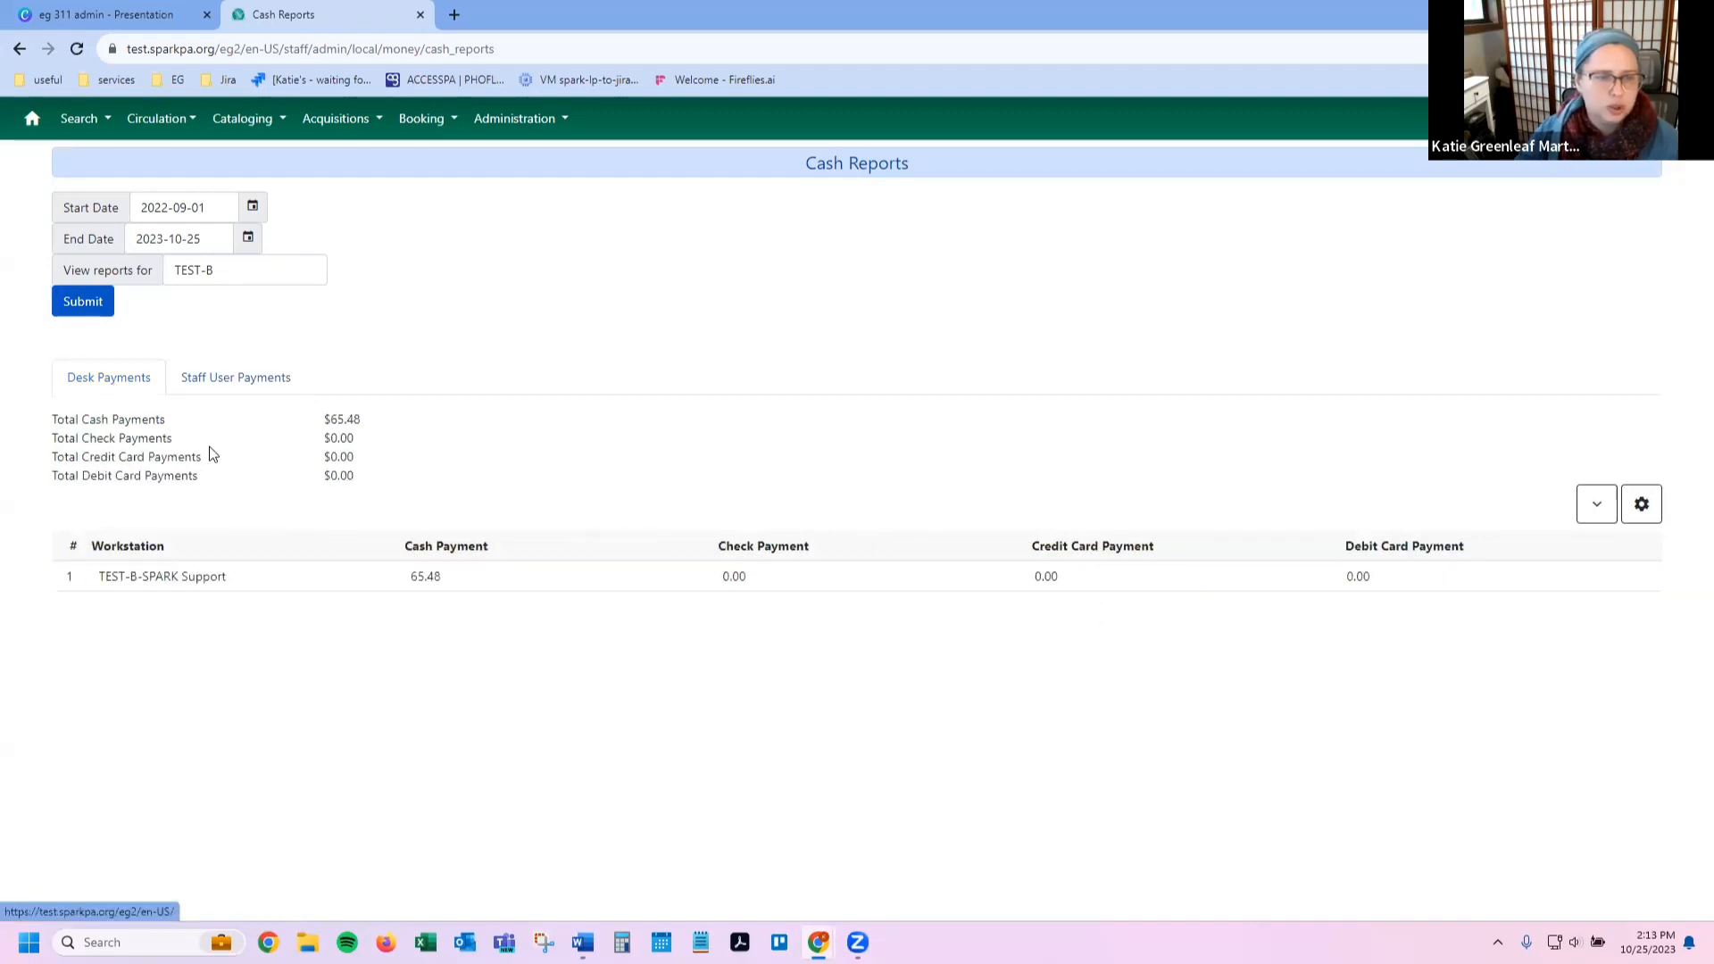
right_click(353, 590)
left_click(1642, 504)
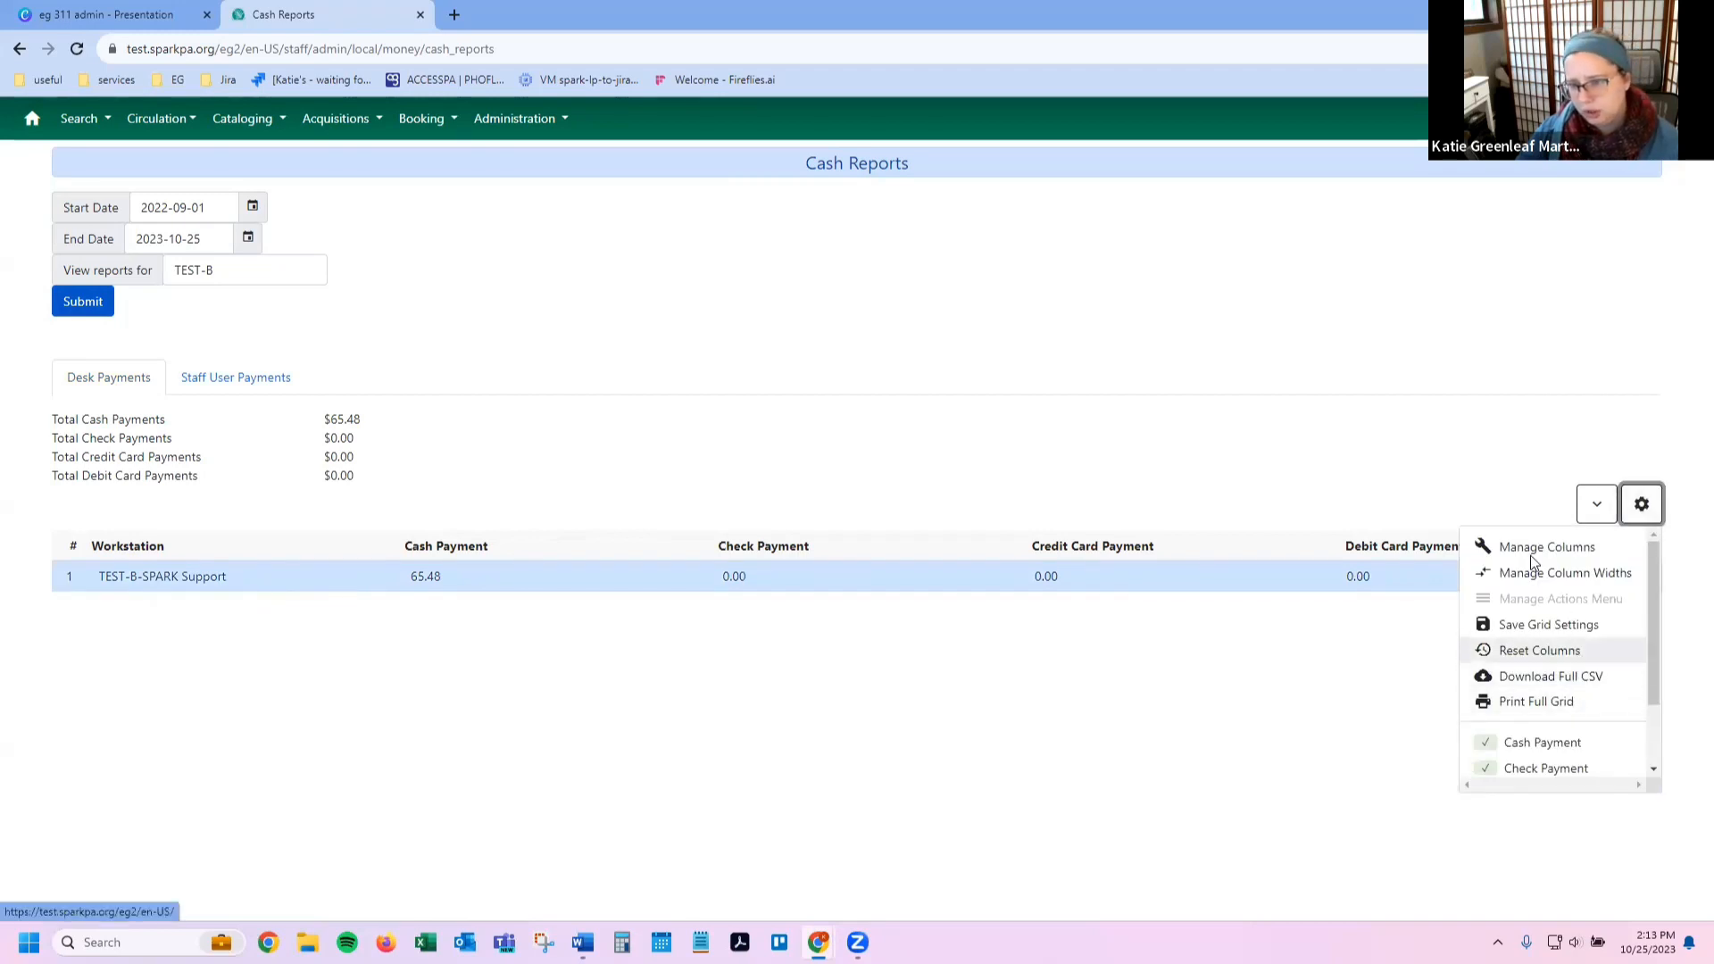
scroll(1513, 635, "down", 2)
left_click(997, 753)
left_click(253, 375)
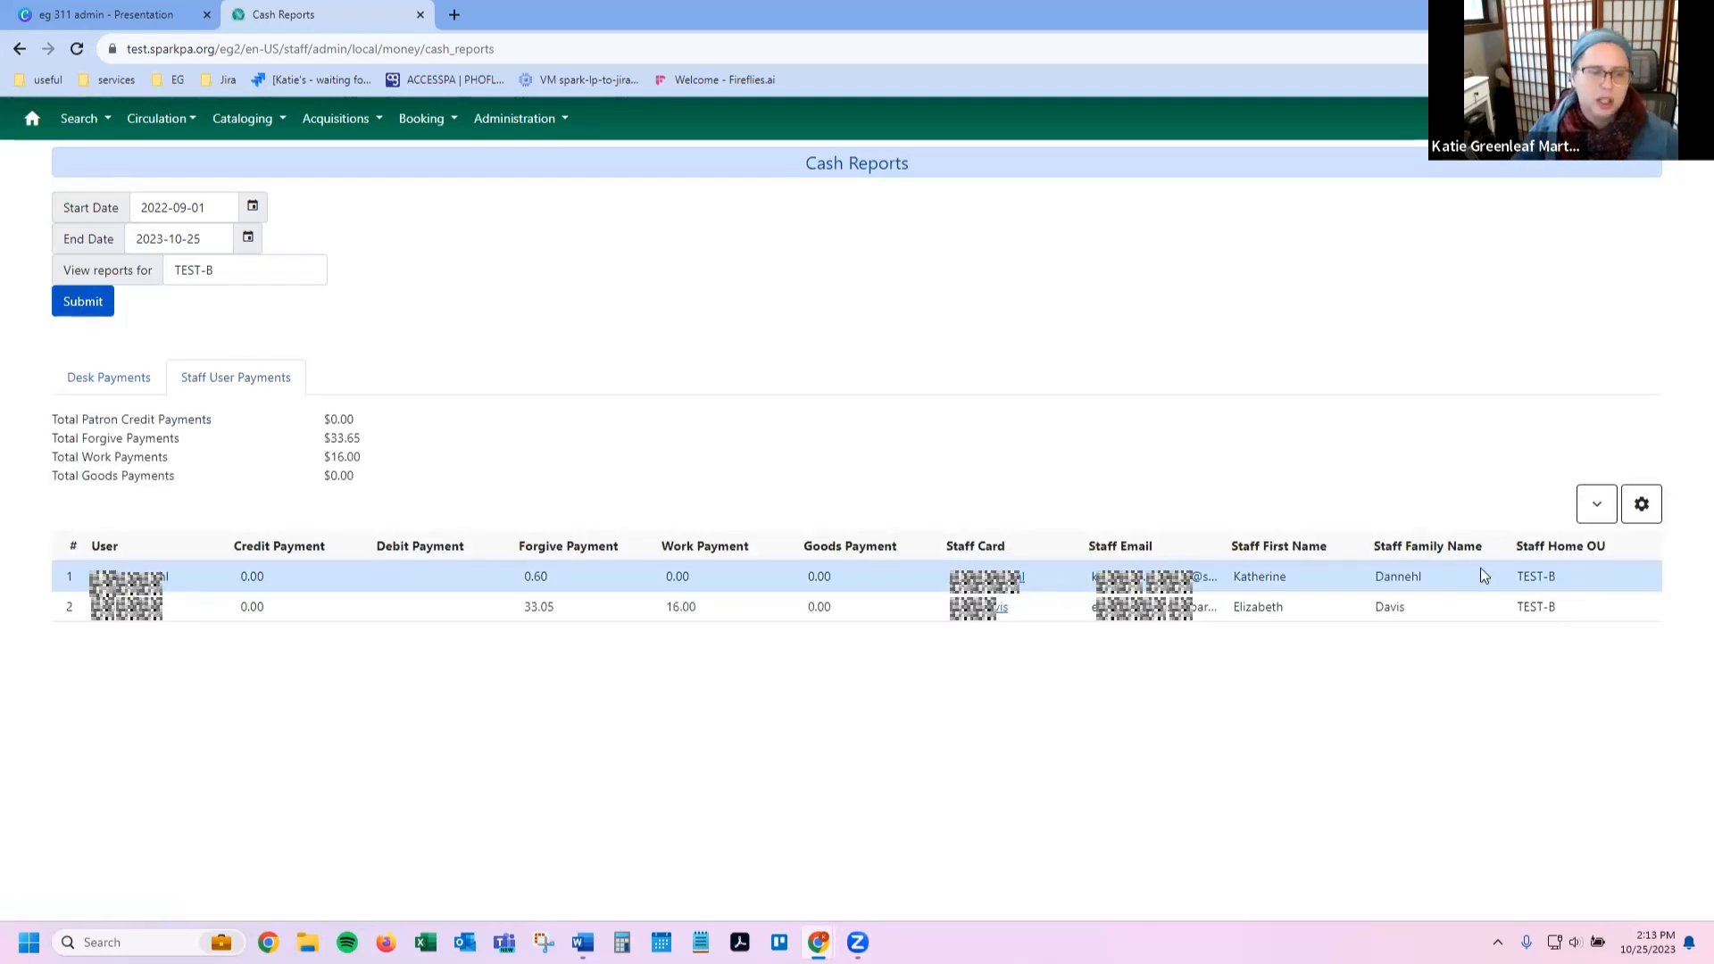
left_click(1639, 523)
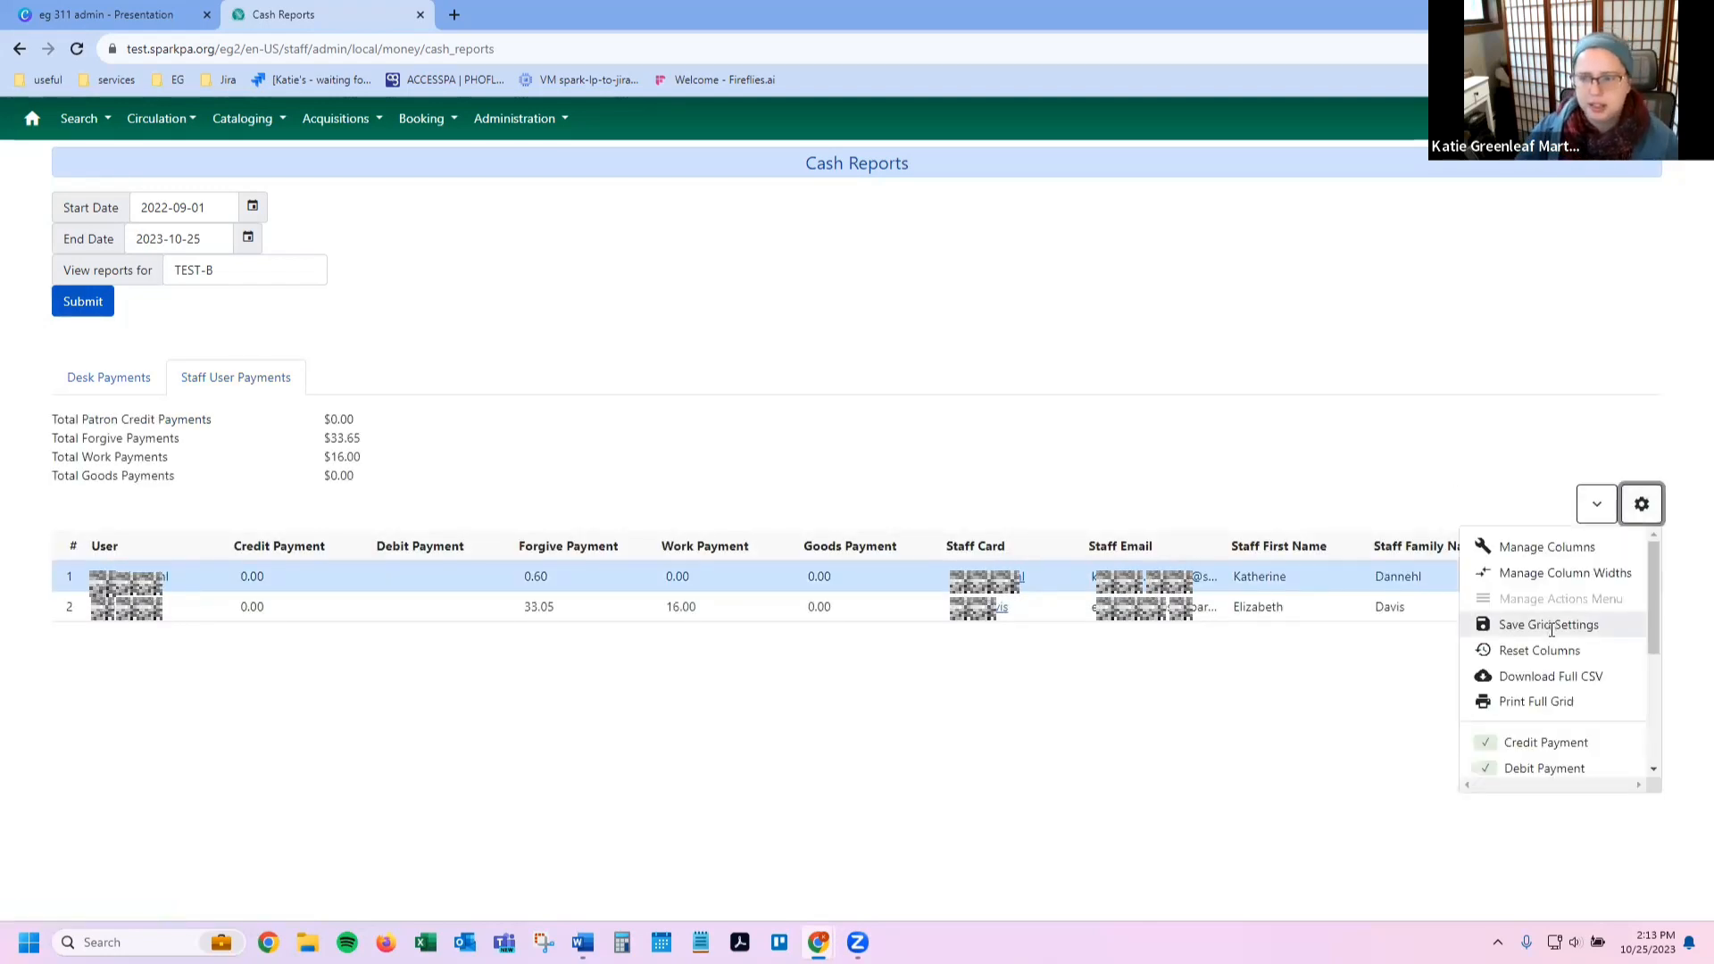
scroll(1496, 673, "down", 3)
left_click(1289, 723)
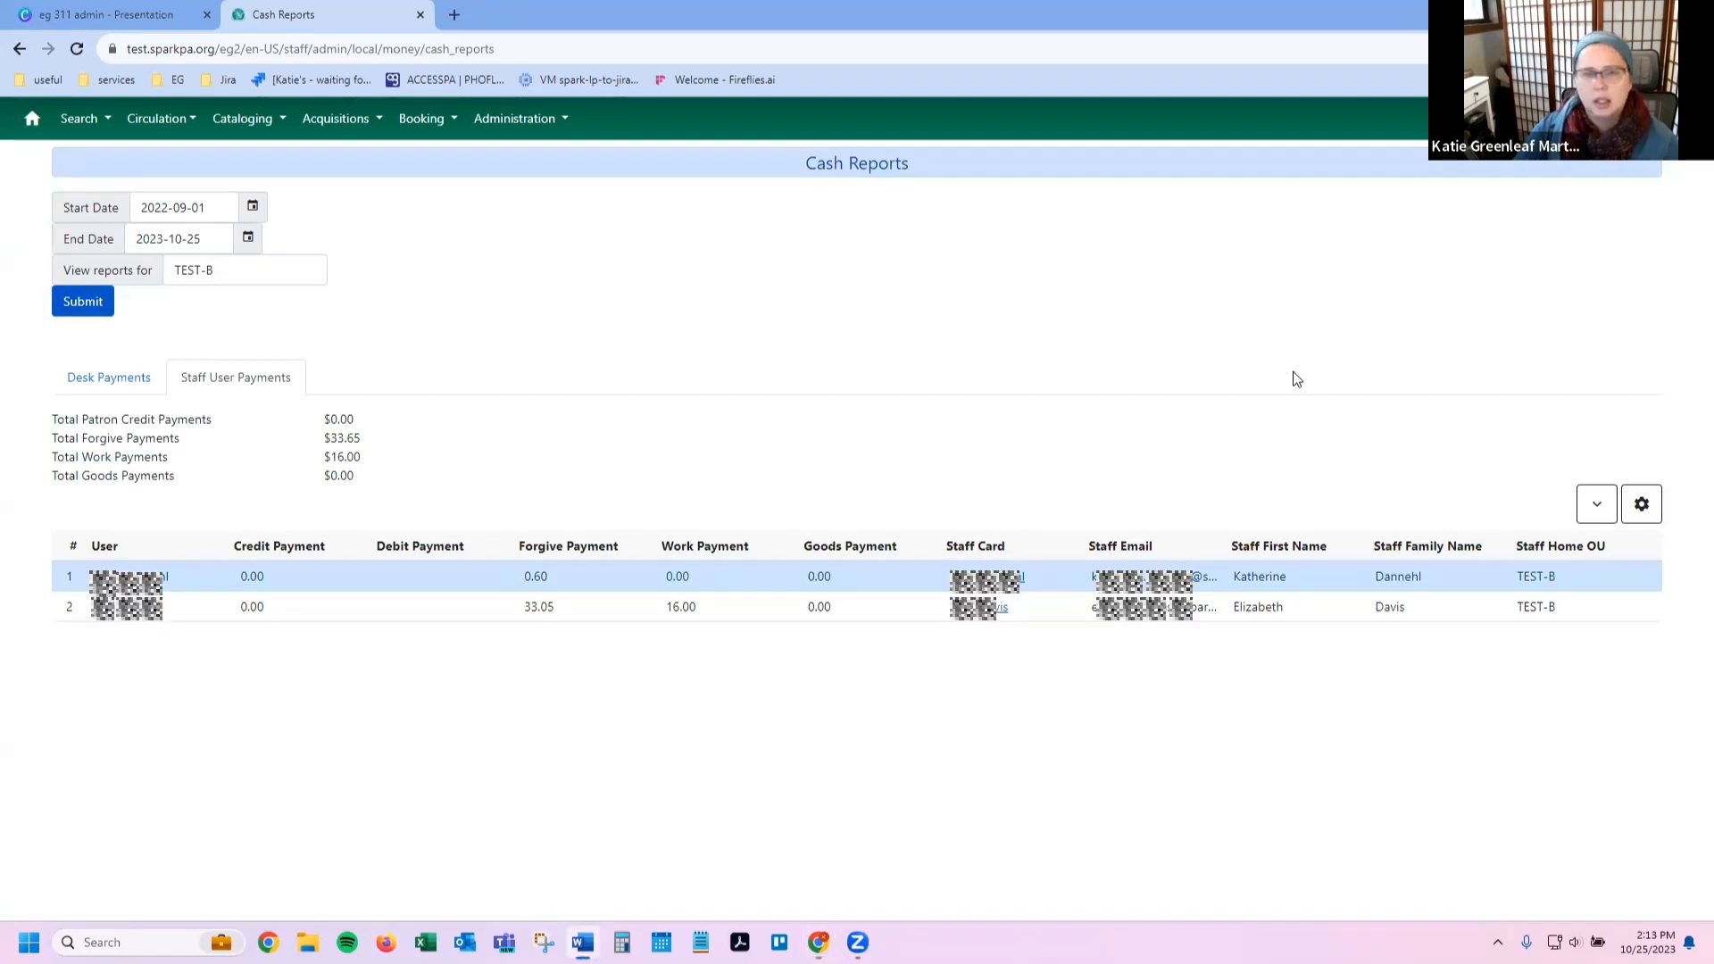
Step: Go to Administration > Local Administration and open the Item Statistical Categories Editor
left_click(494, 117)
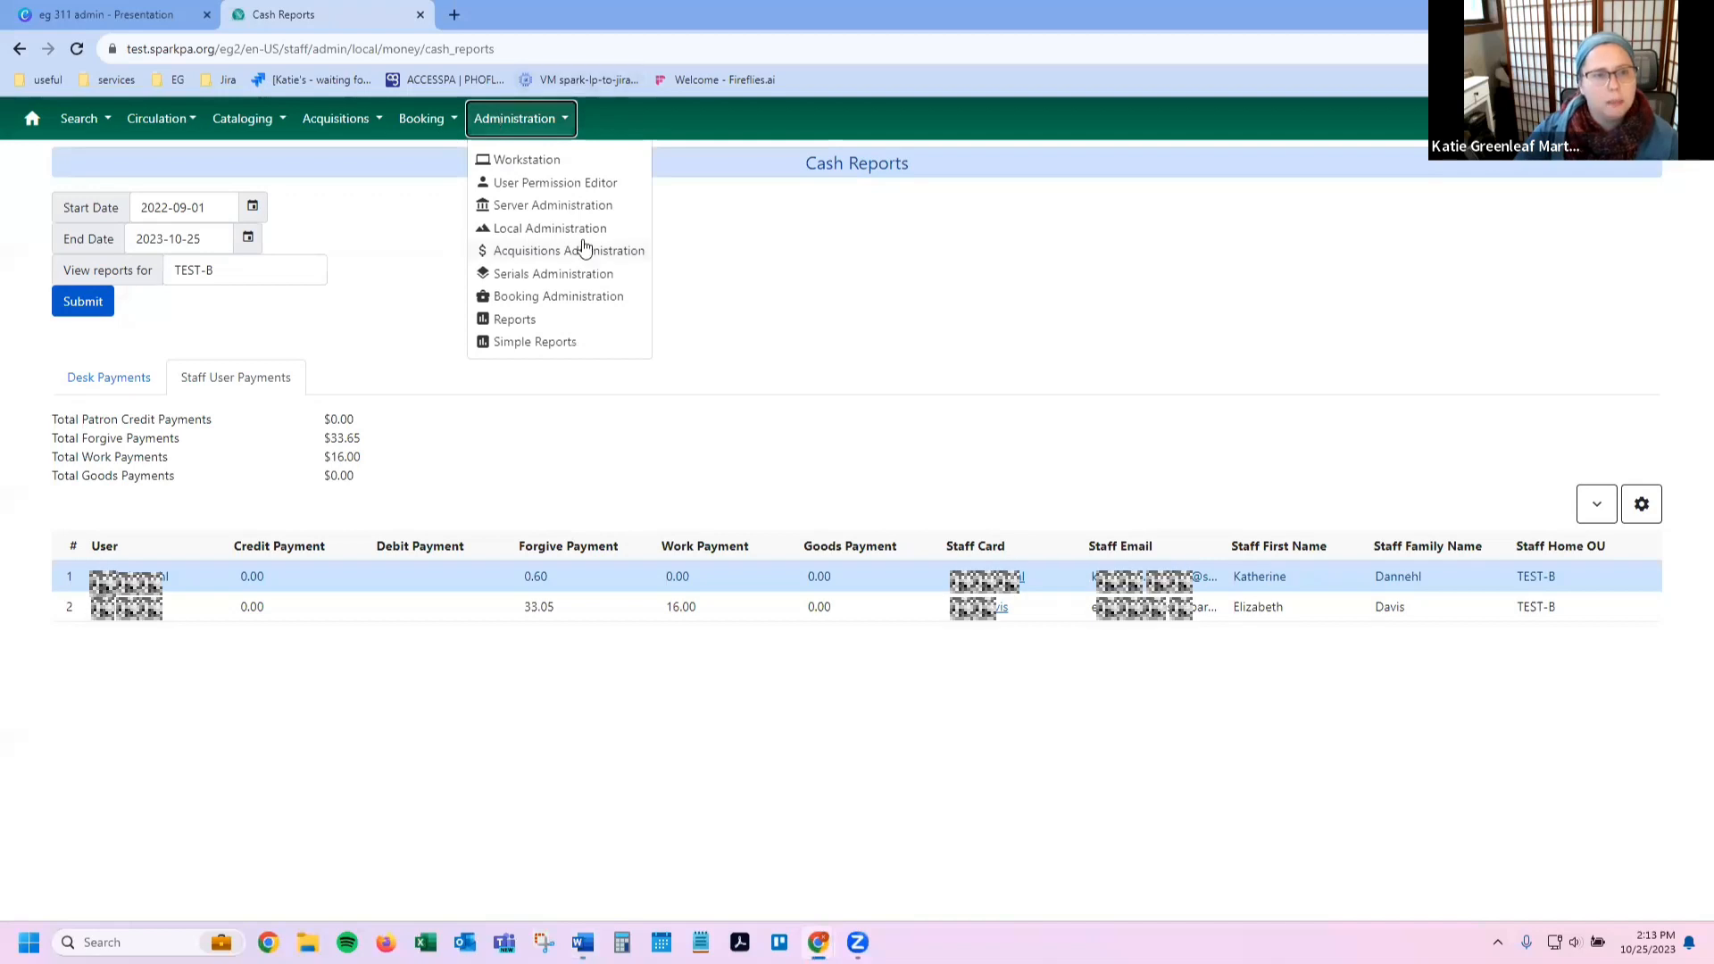
left_click(577, 230)
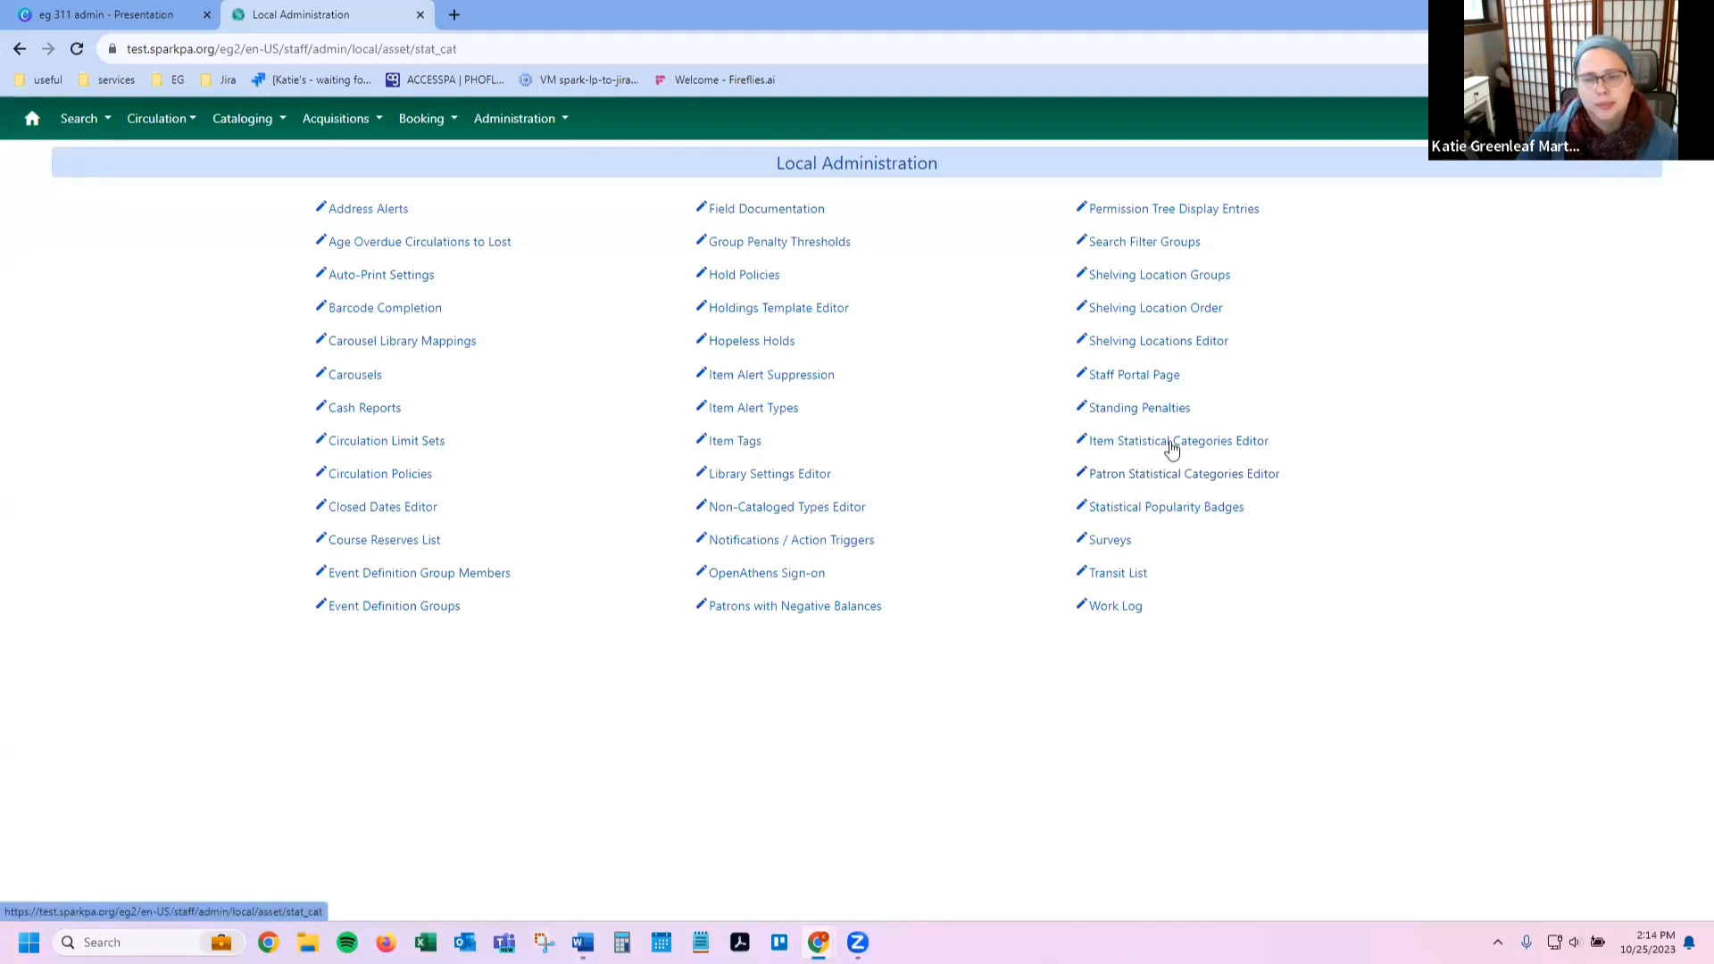
left_click(1170, 441)
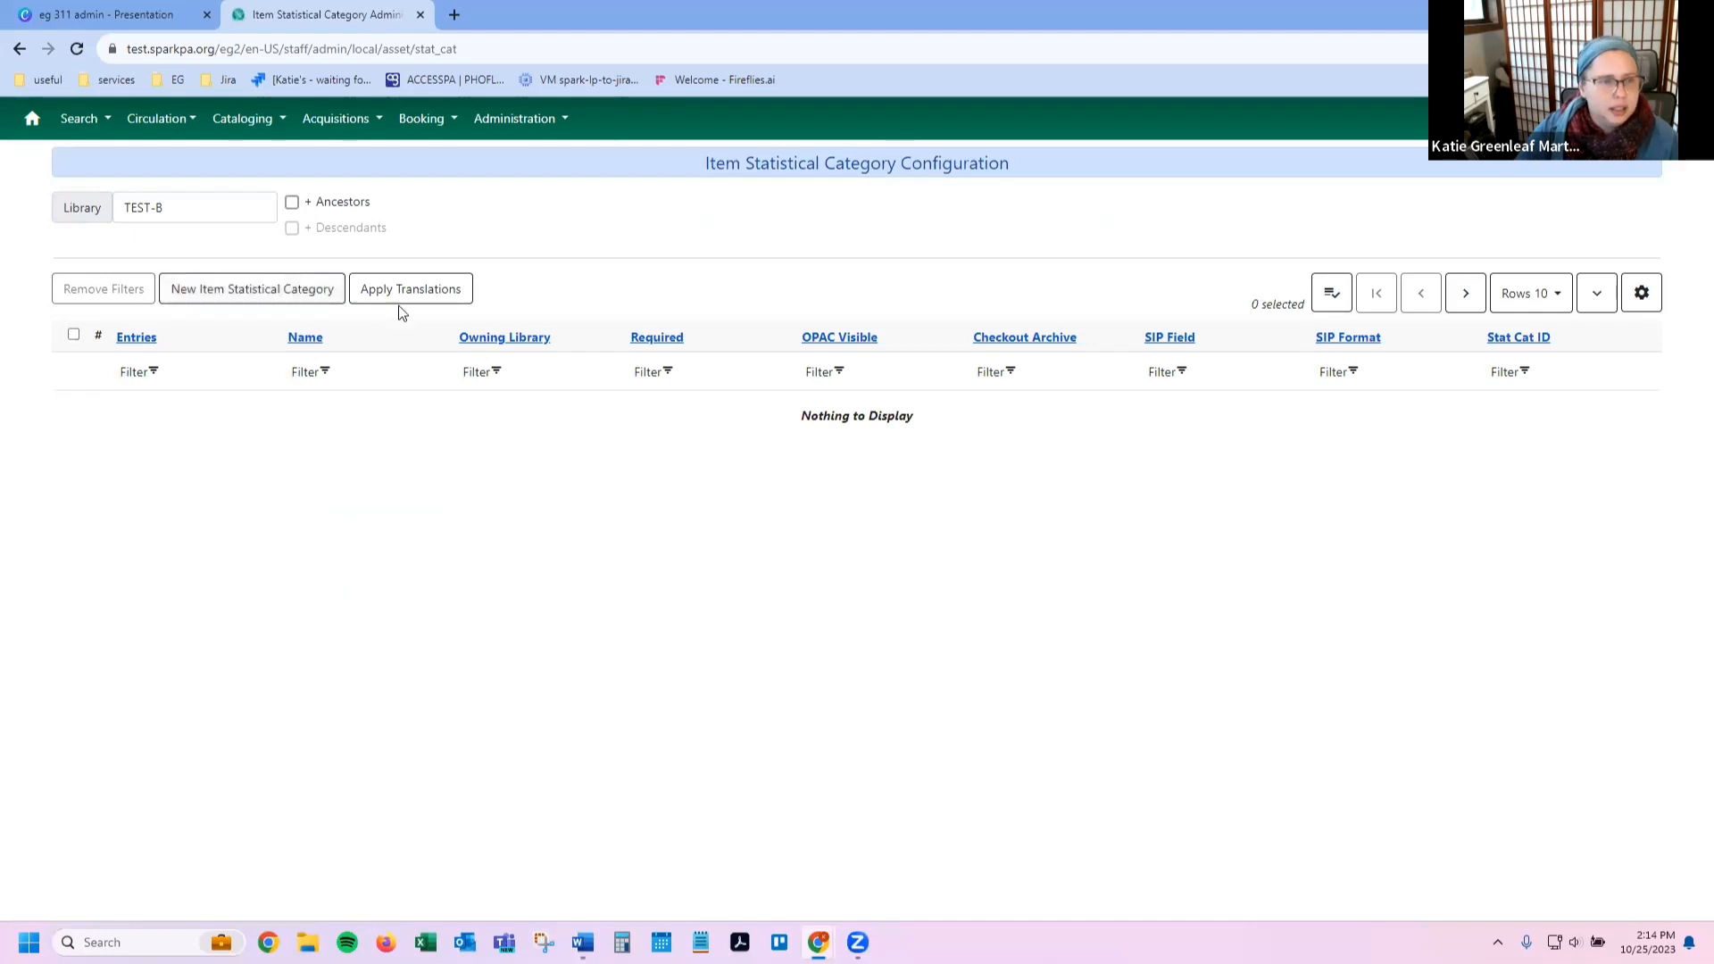
Step: List item stat categories for library BC_LS with ancestors and descendants, 25 rows per page
left_click(292, 202)
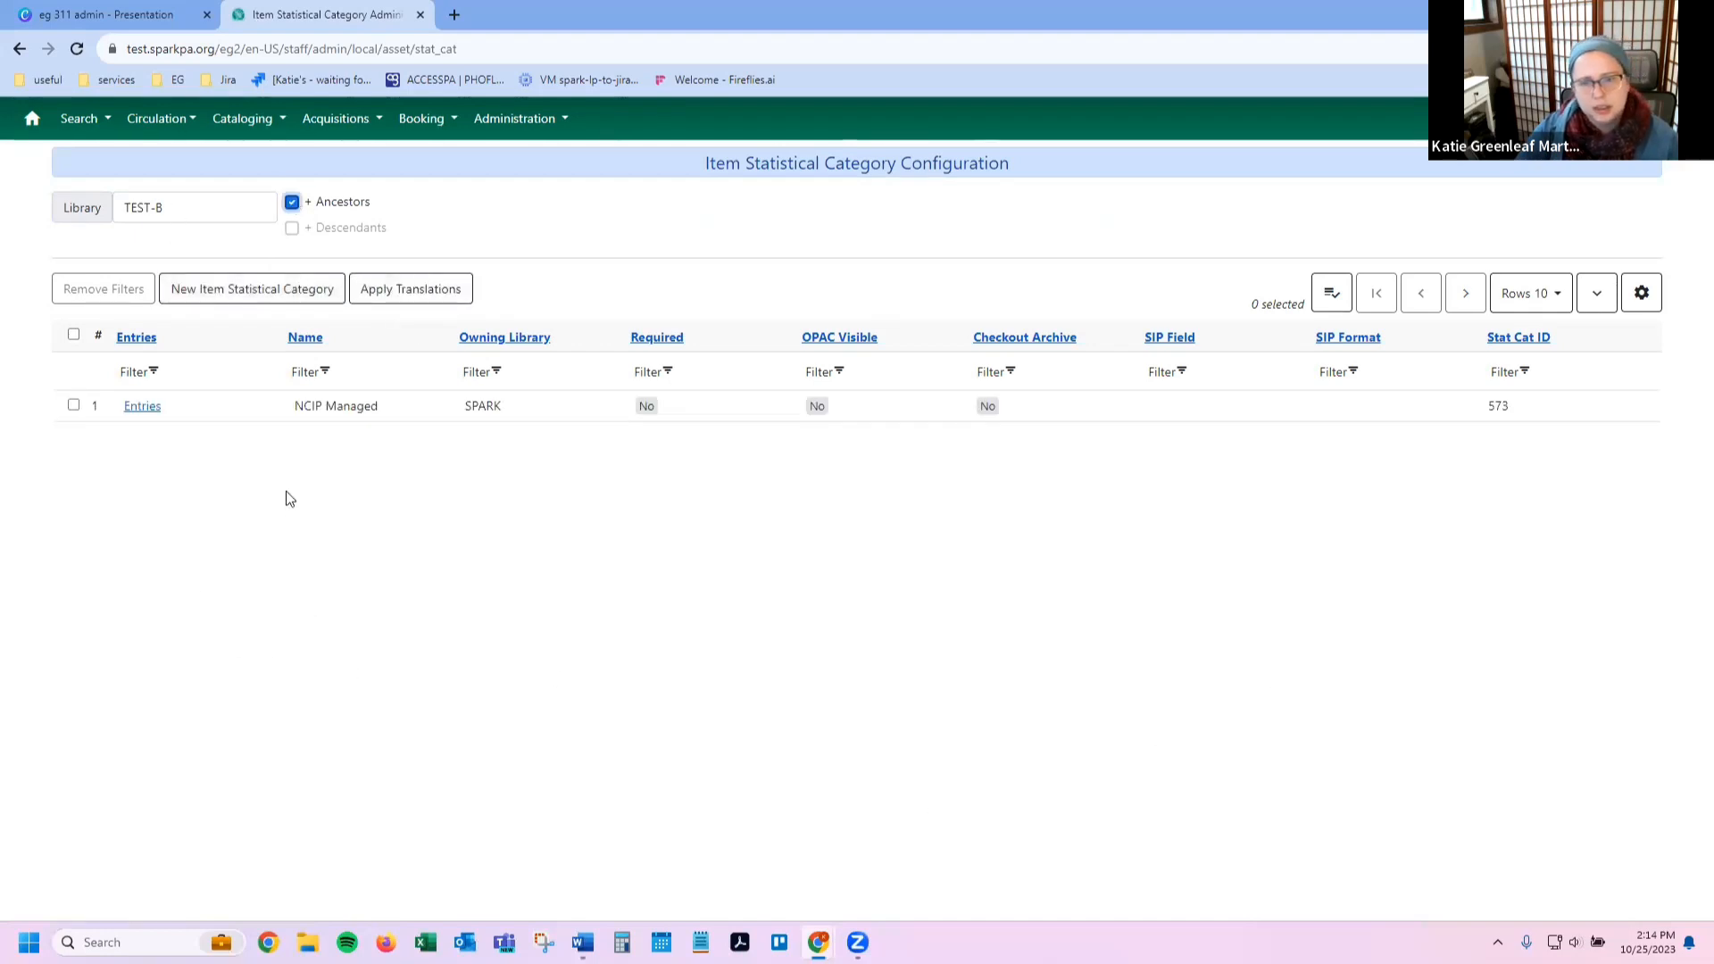
left_click(1642, 294)
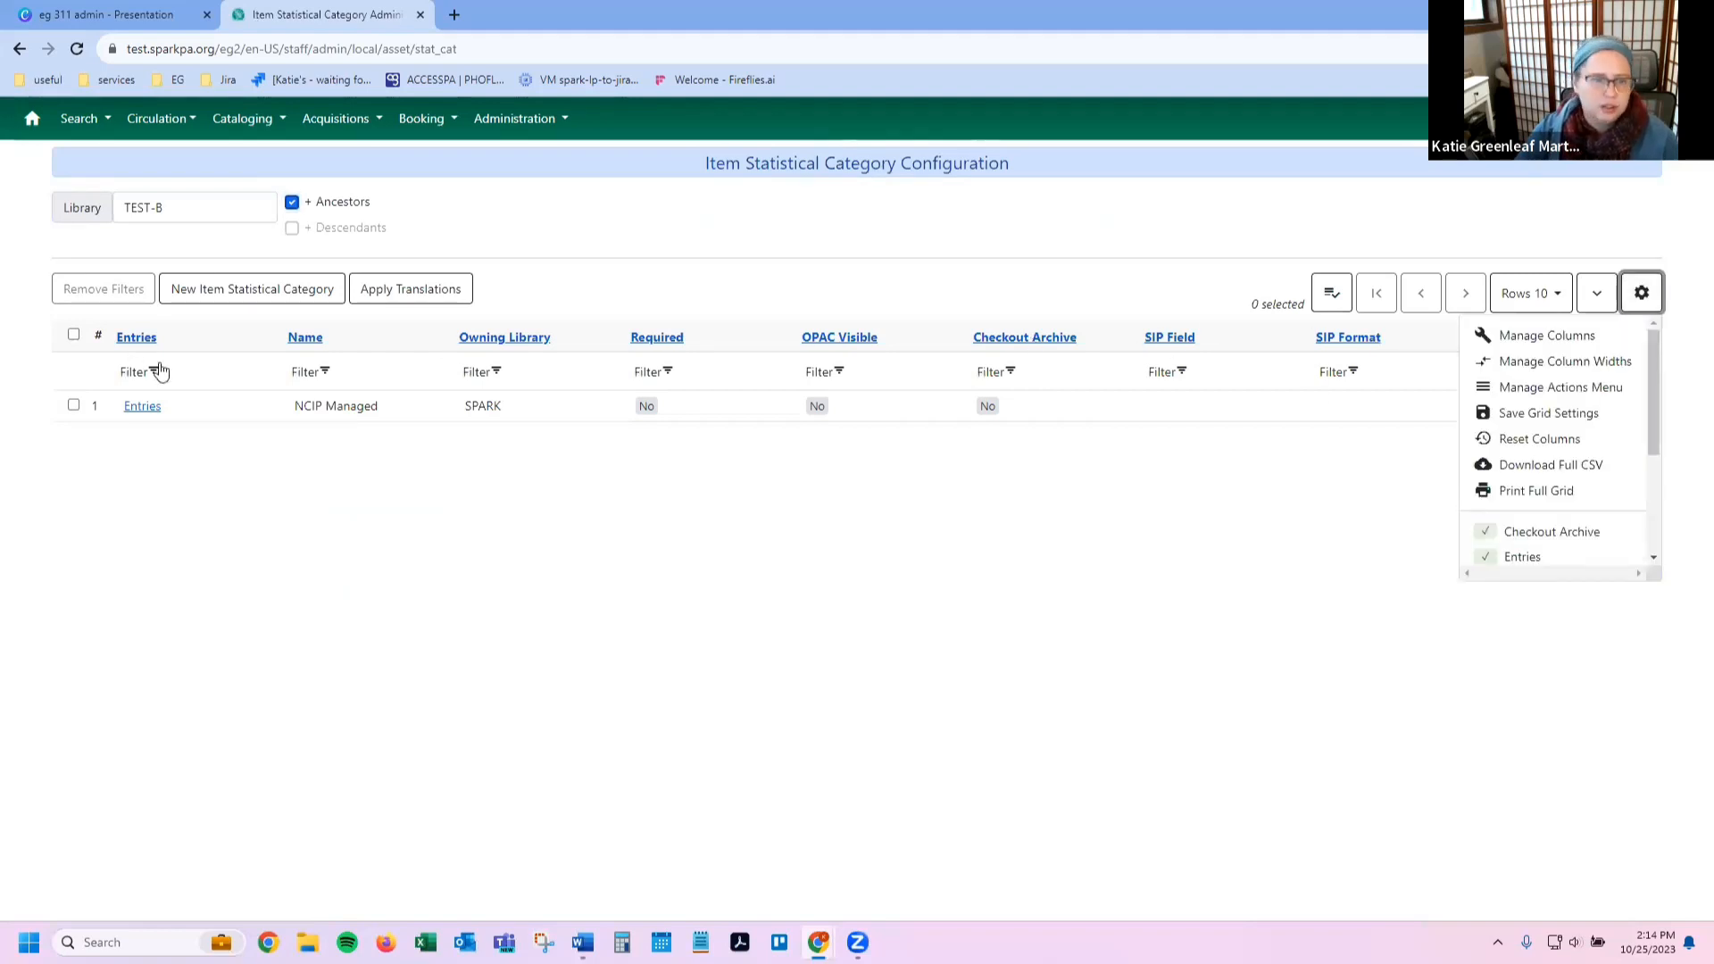
left_click(405, 639)
left_click(186, 202)
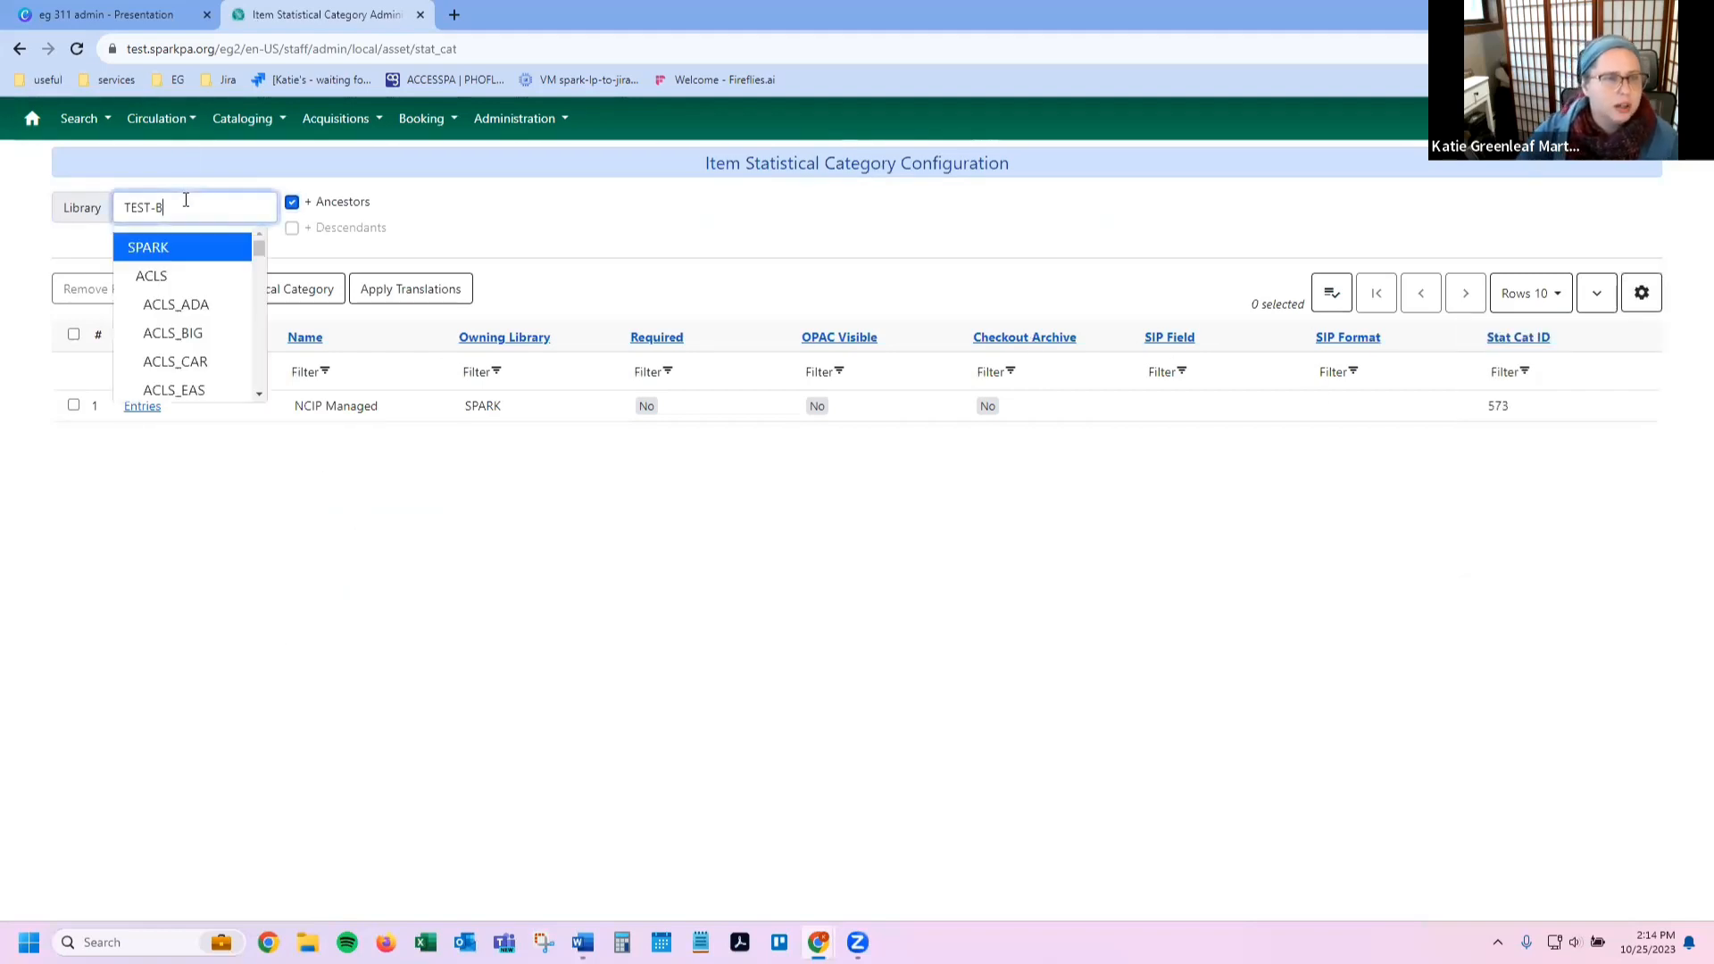
scroll(193, 283, "down", 1)
scroll(193, 284, "down", 2)
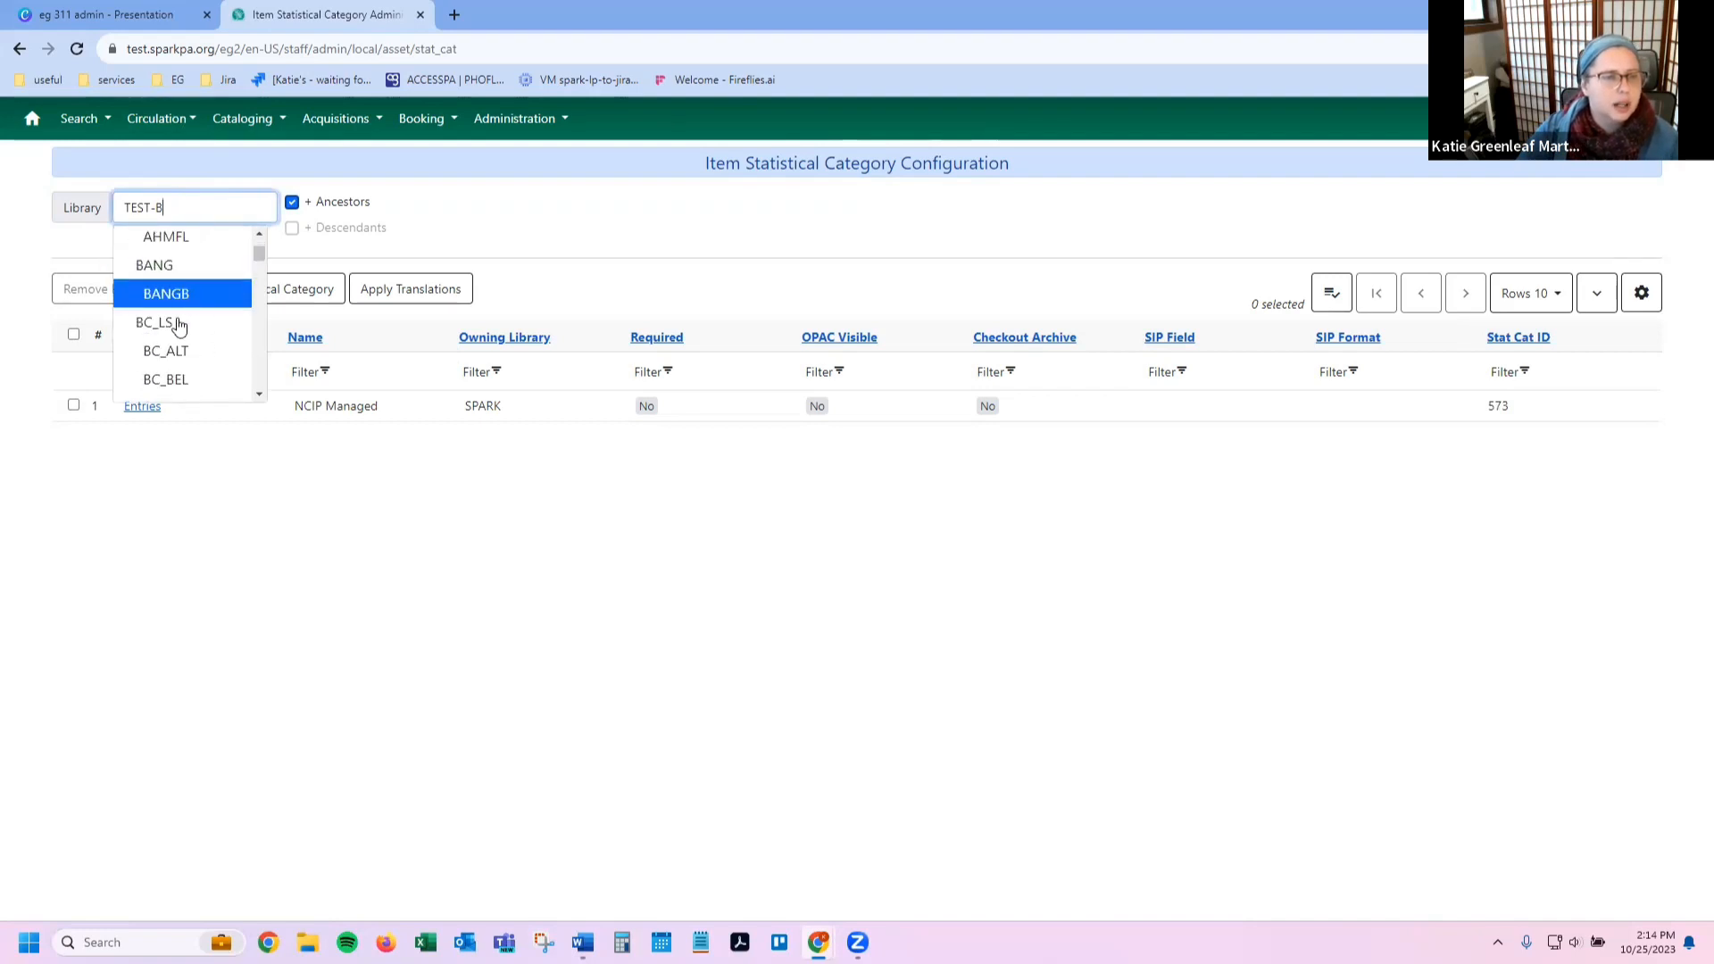
left_click(176, 324)
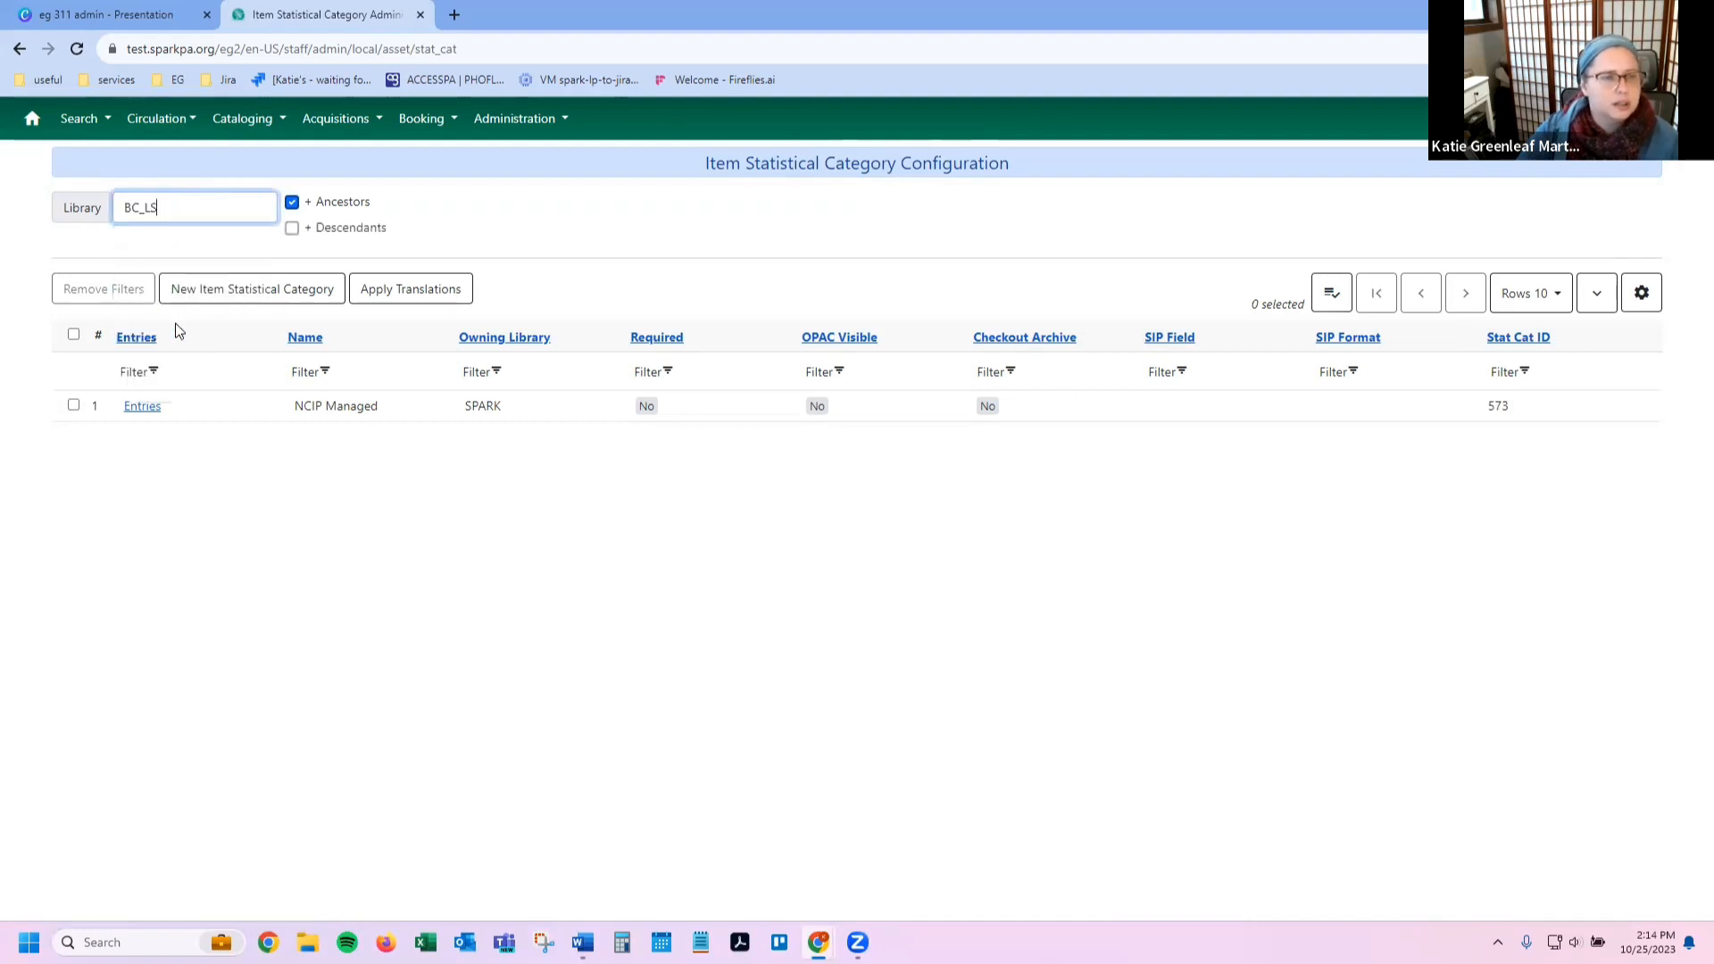
left_click(328, 232)
right_click(439, 692)
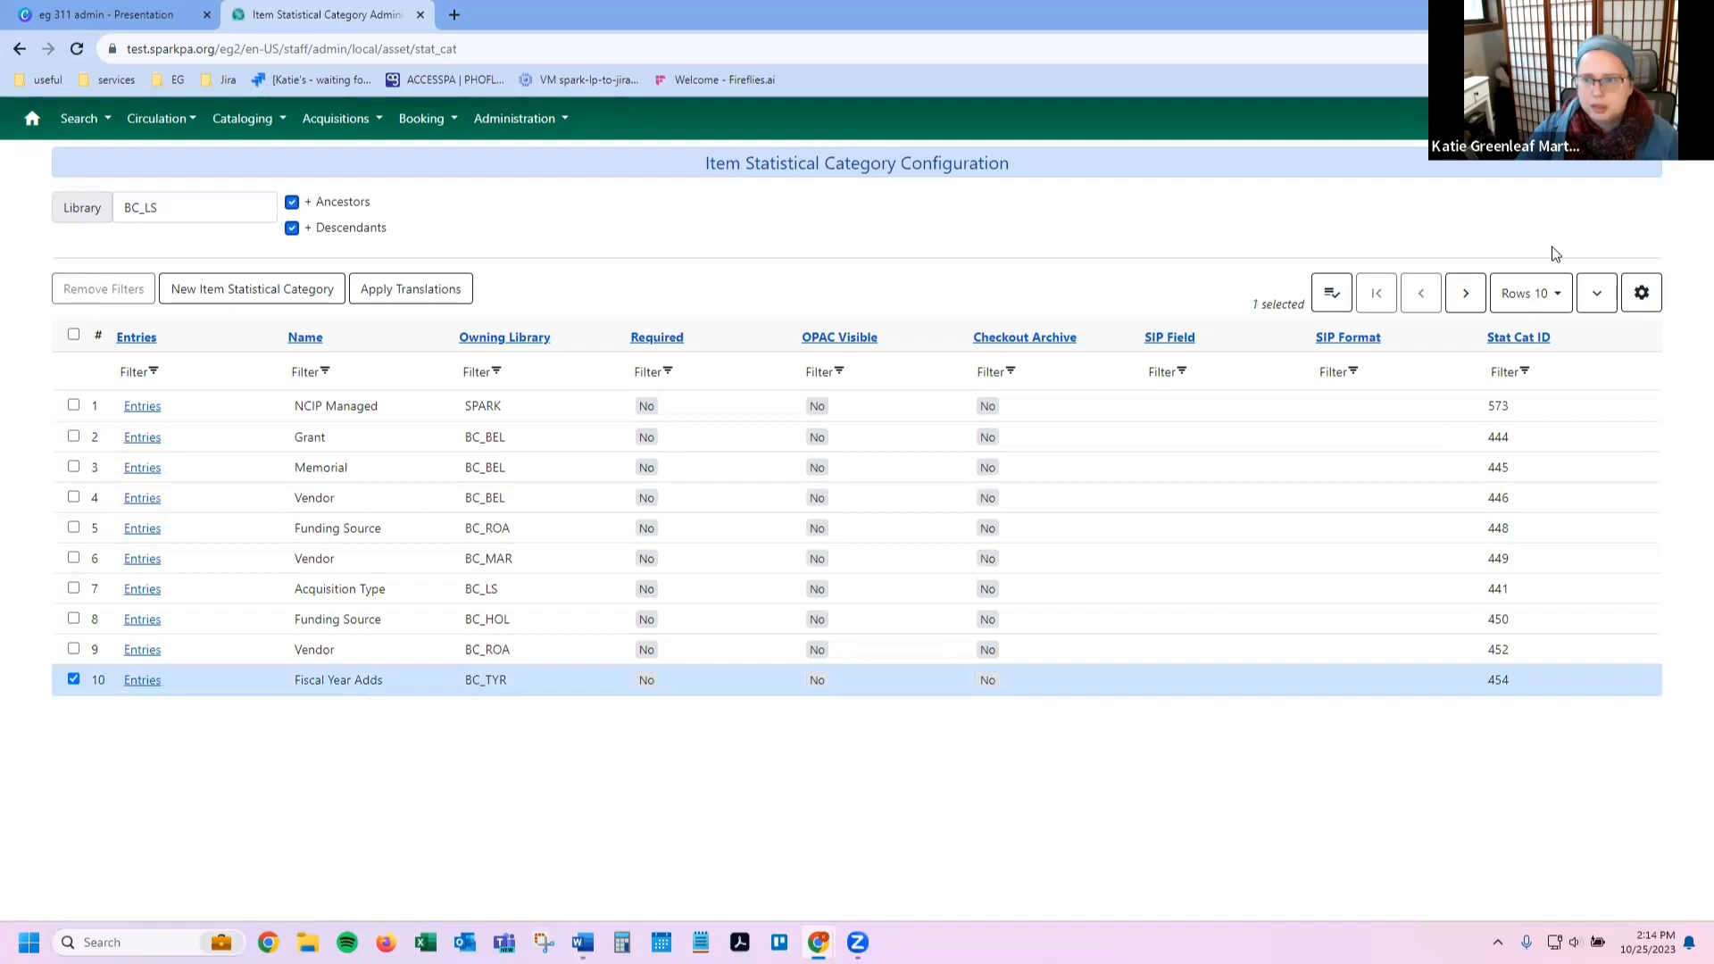
left_click(1530, 294)
left_click(1499, 395)
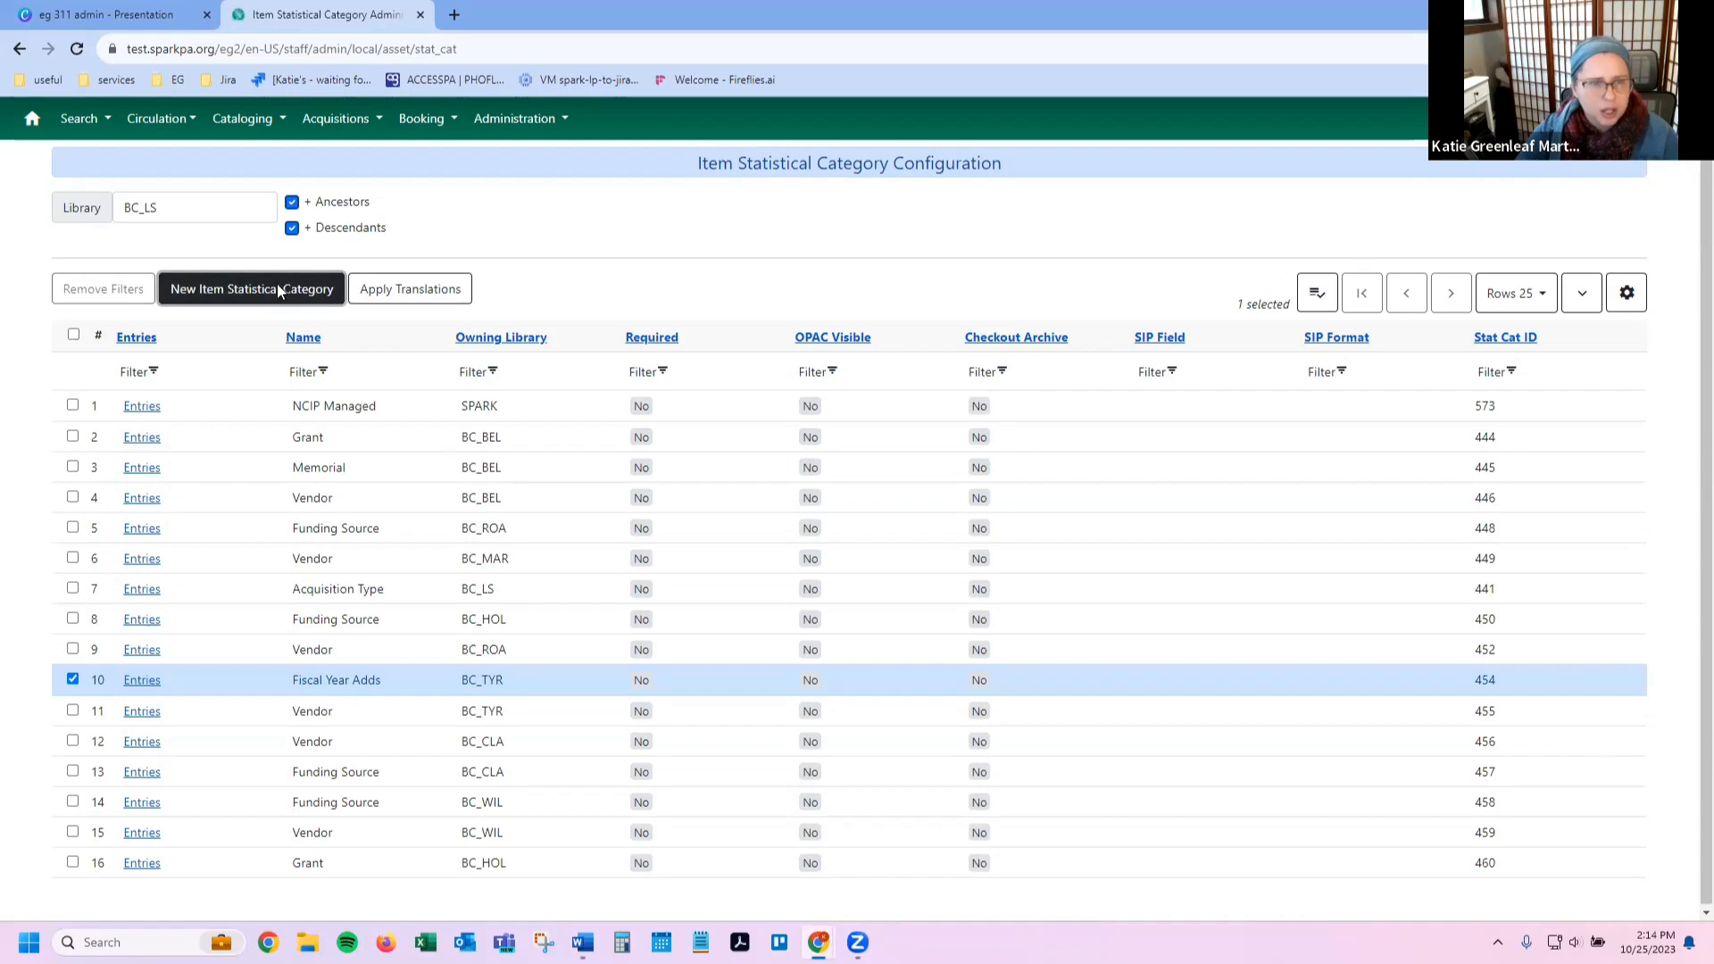
Step: Preview and cancel the New and Edit category dialogs, then open the BC_CLA Vendor entries
left_click(279, 292)
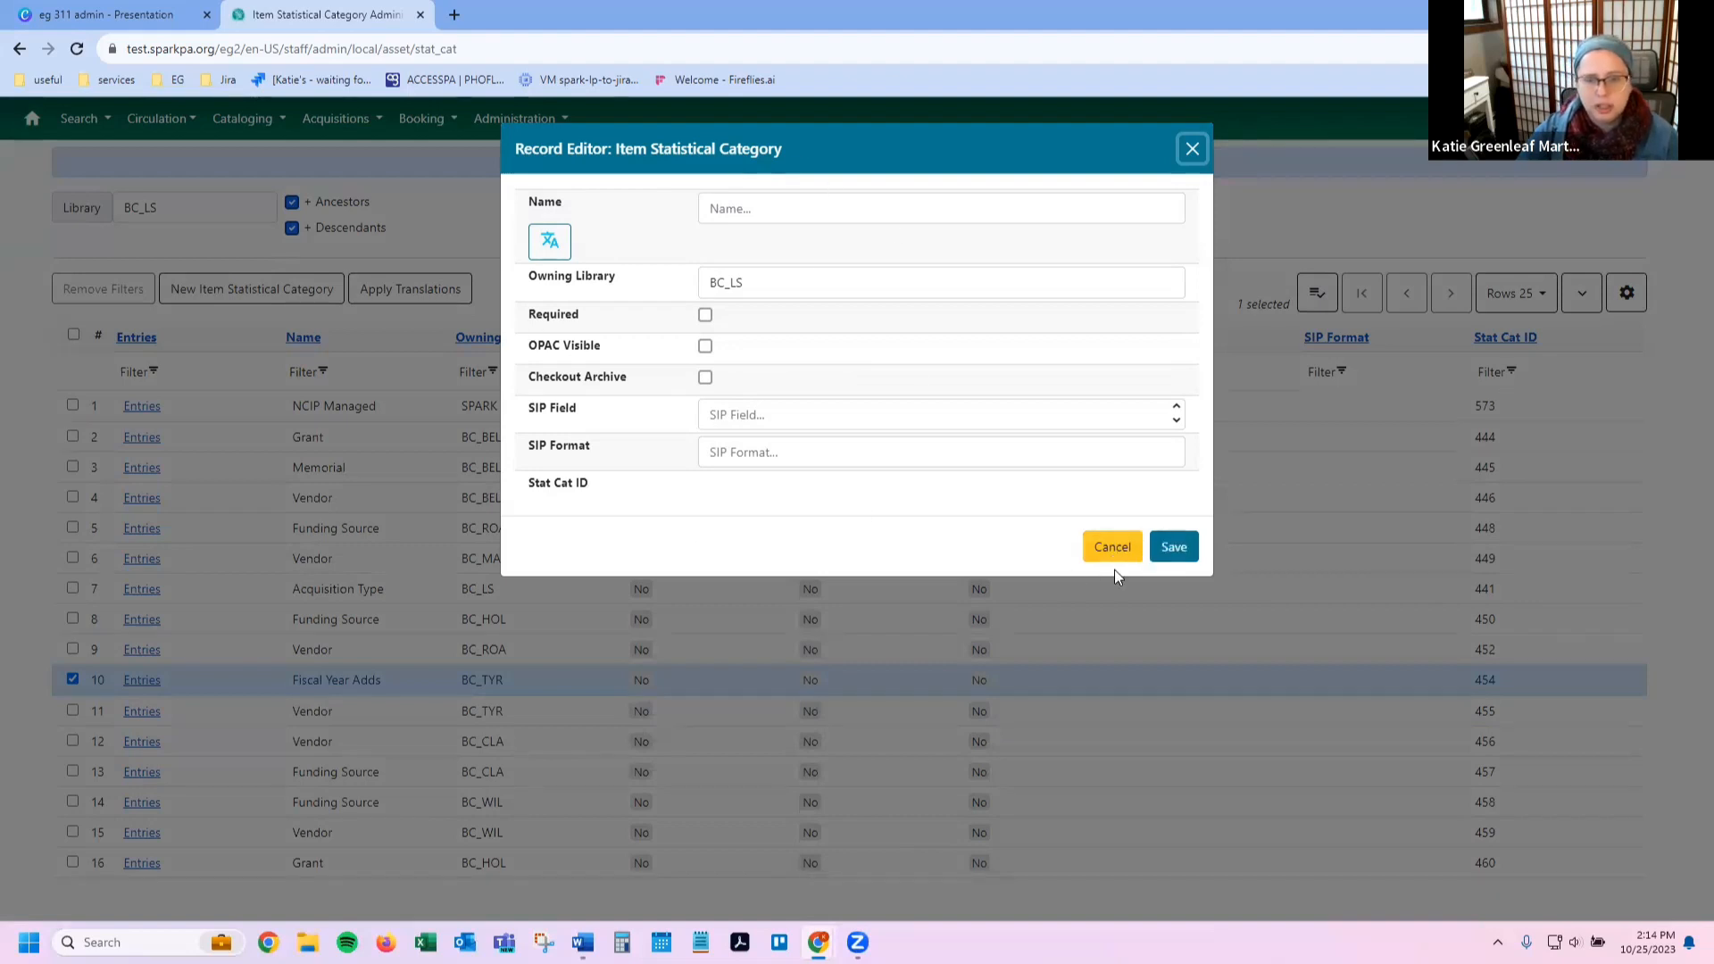
left_click(1113, 548)
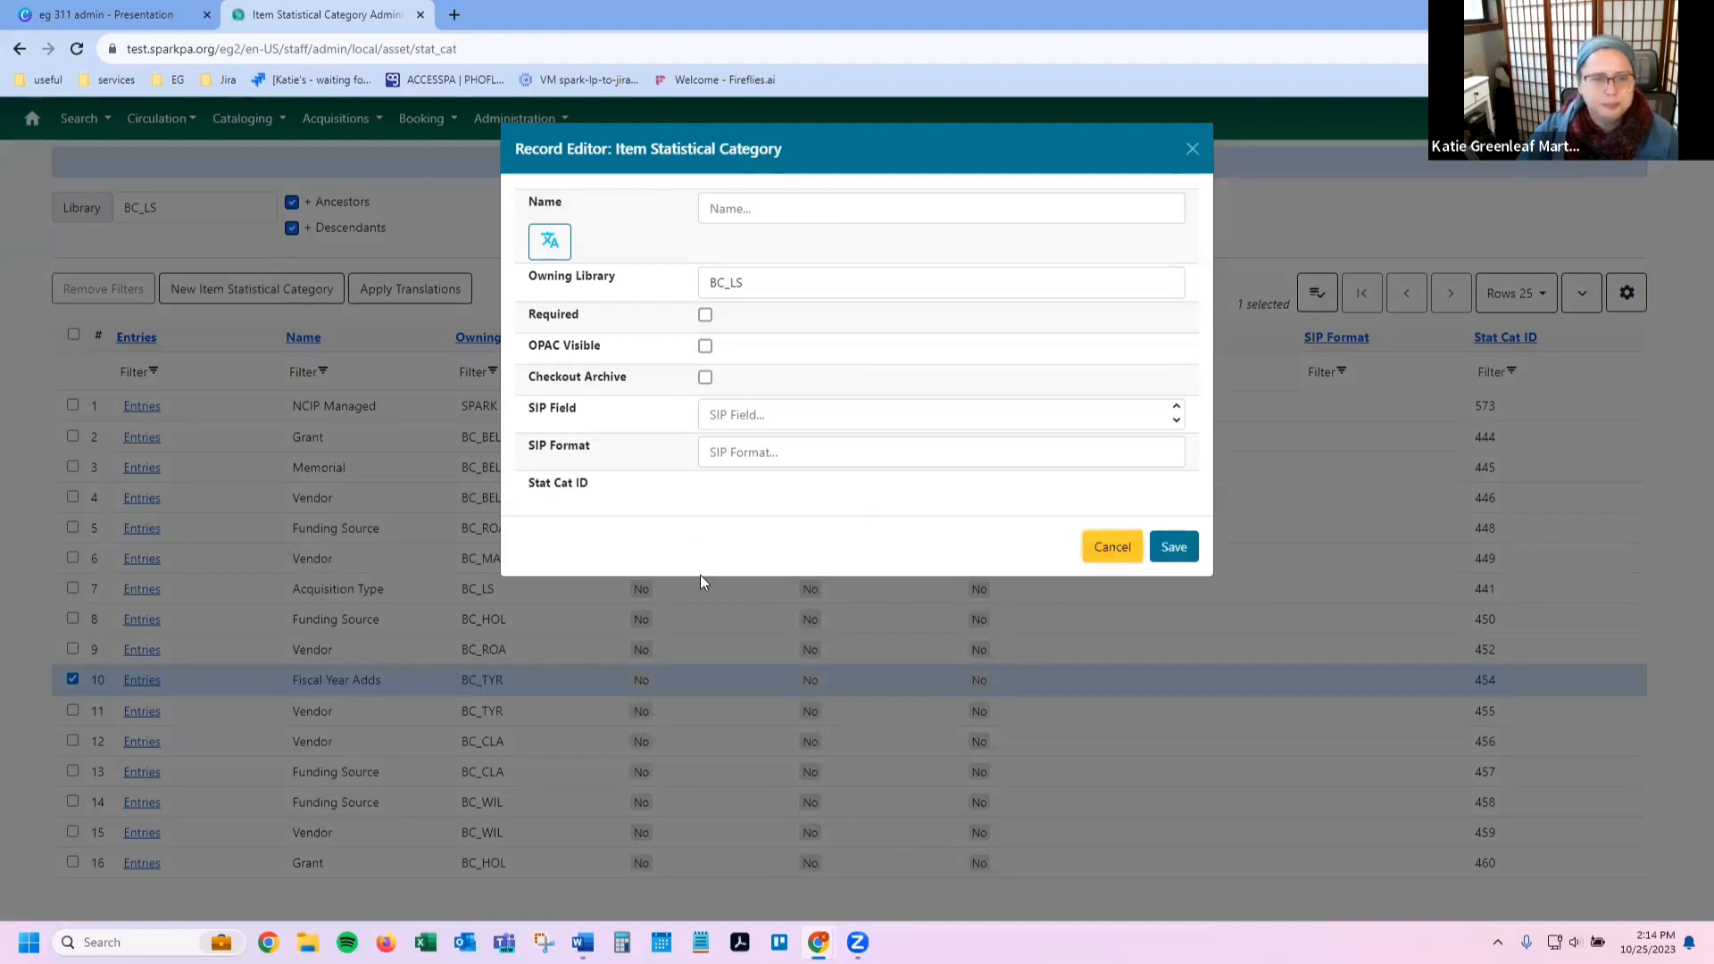
right_click(386, 555)
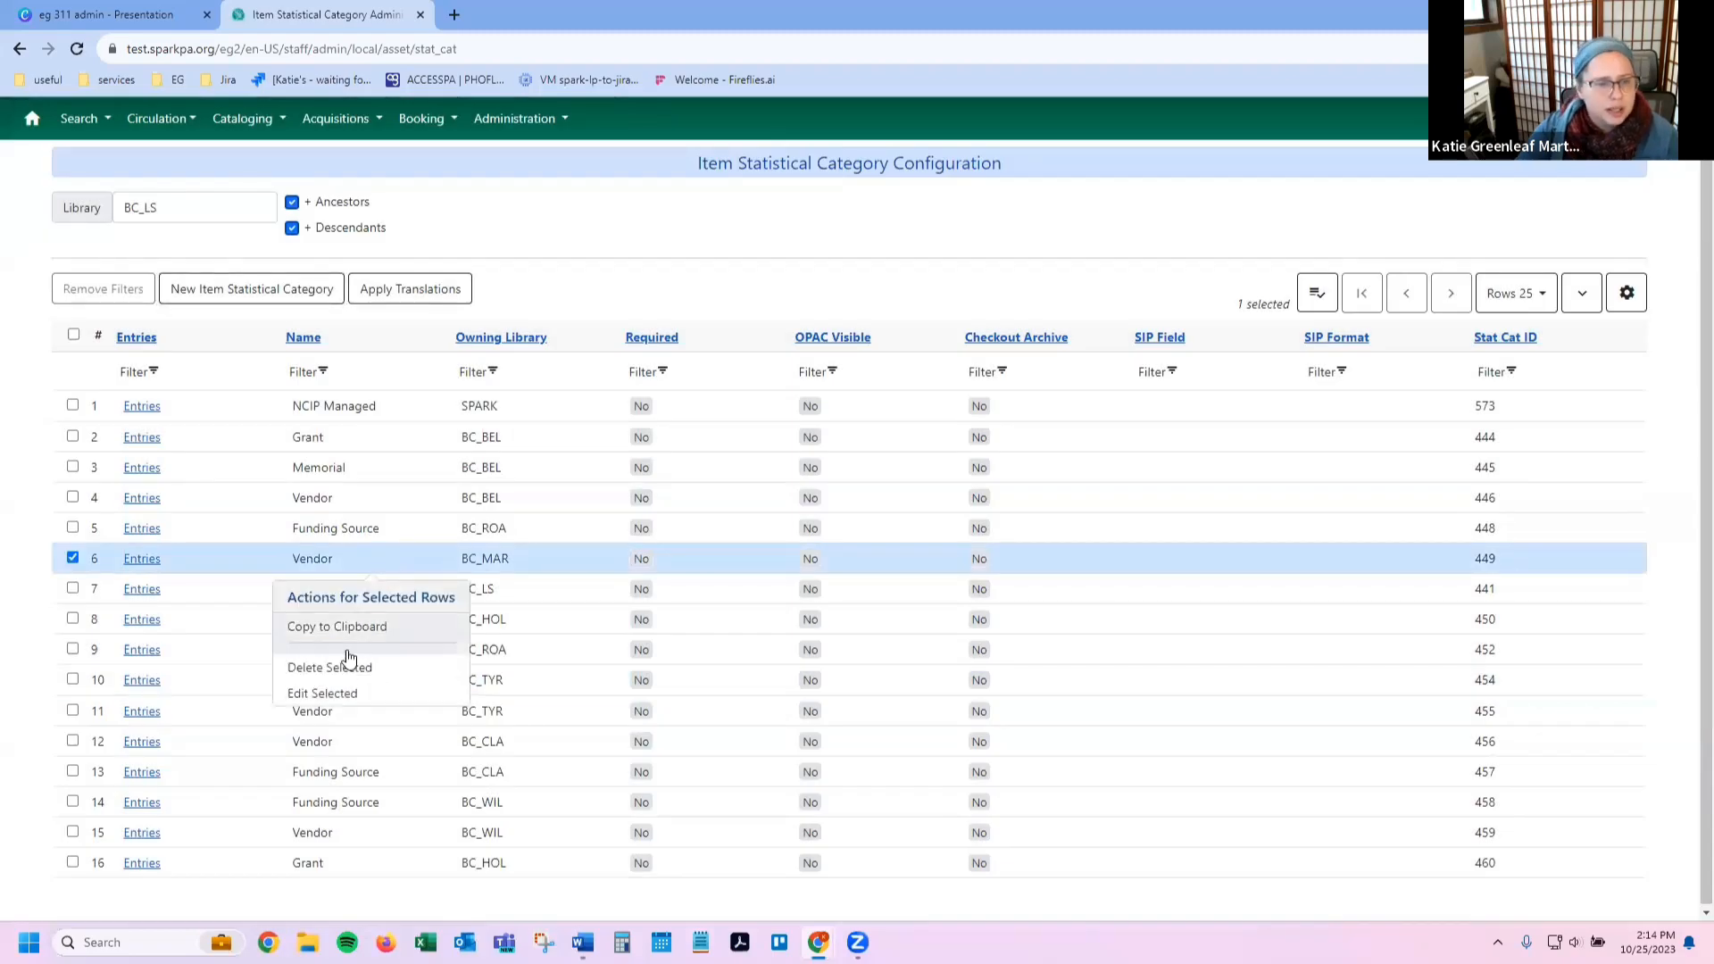
left_click(341, 692)
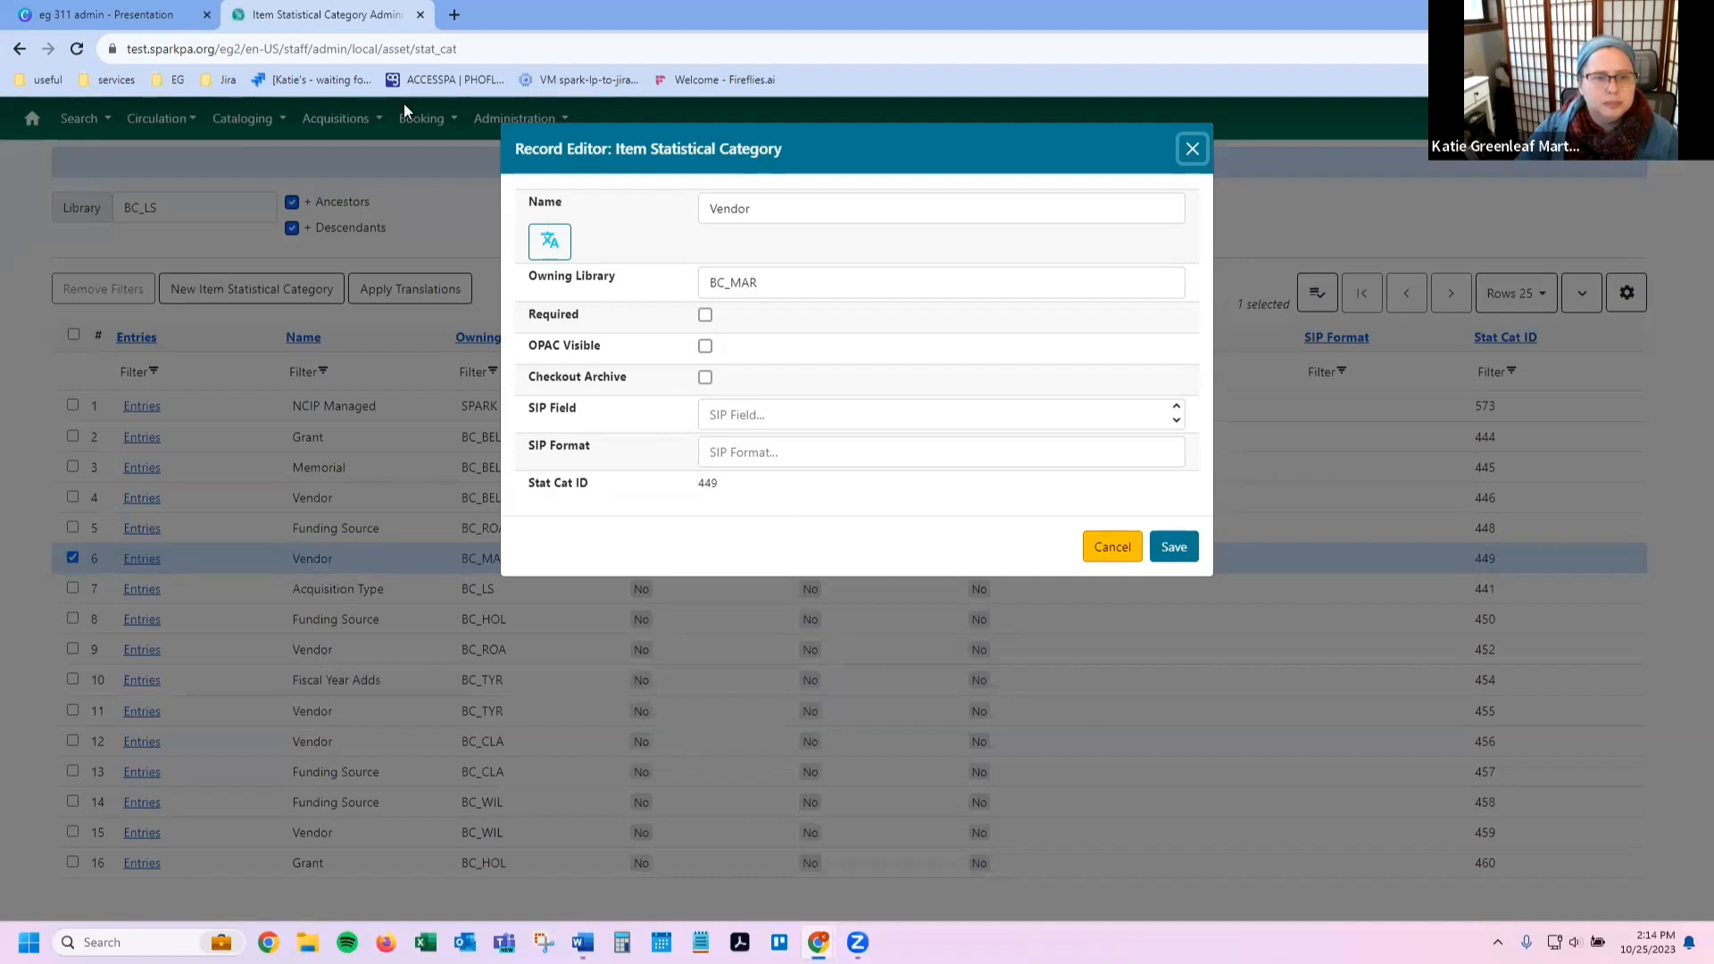
left_click(1112, 552)
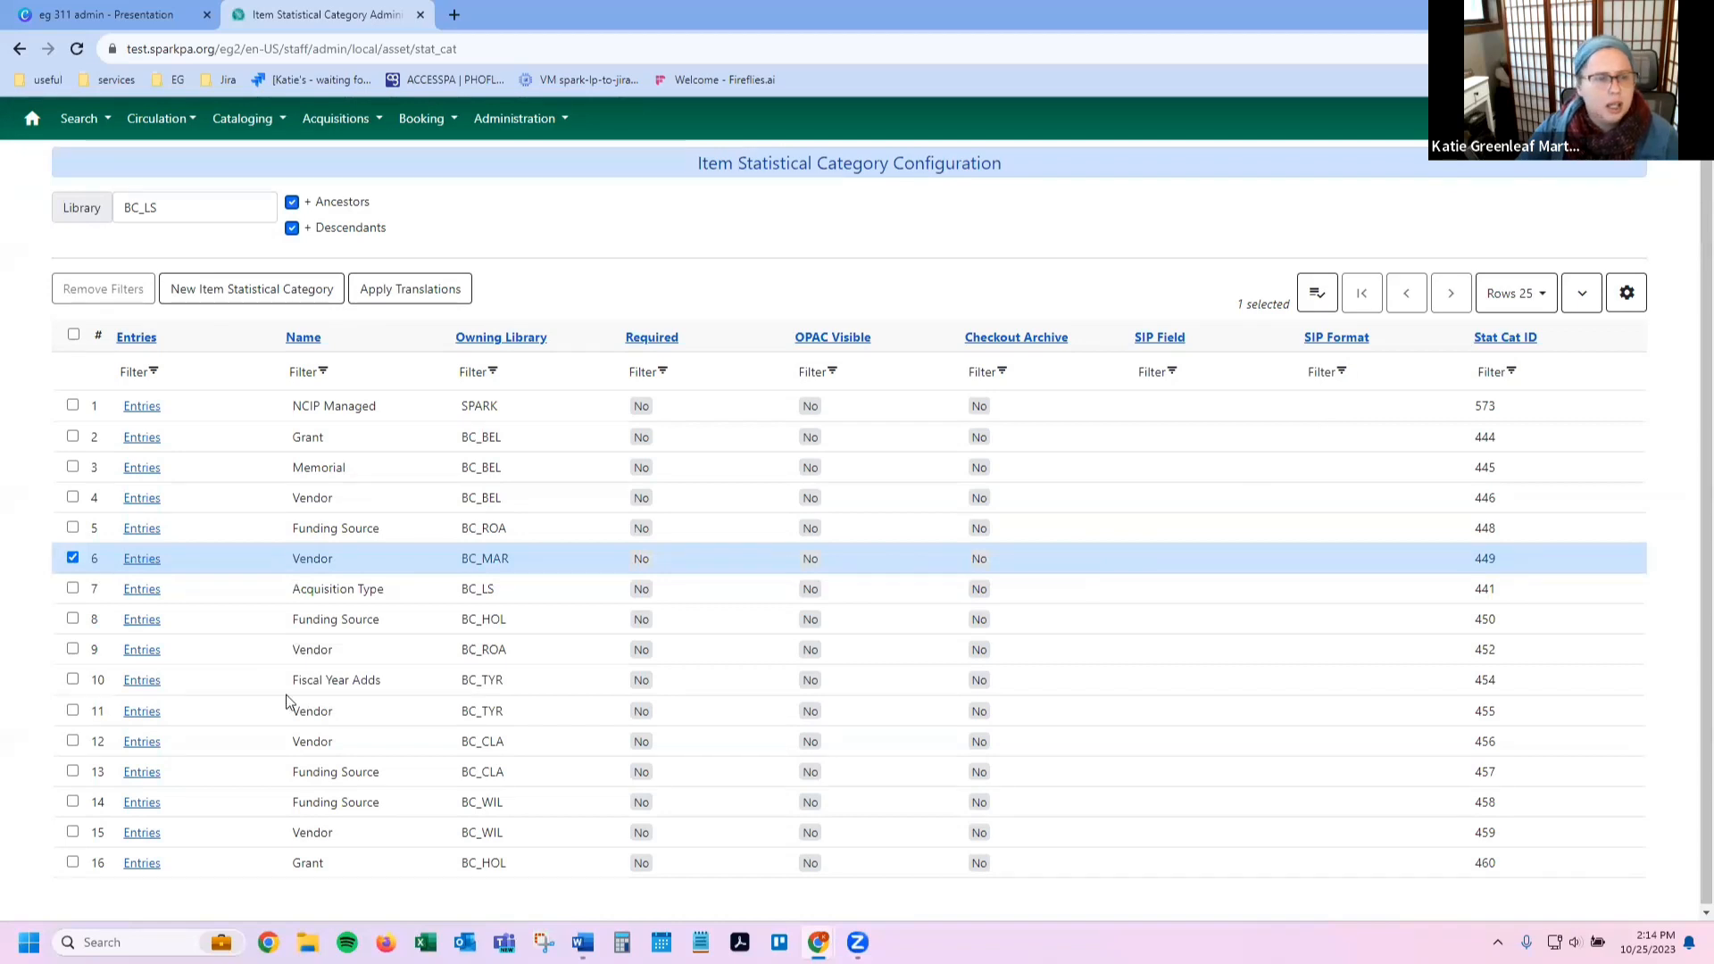
left_click(141, 745)
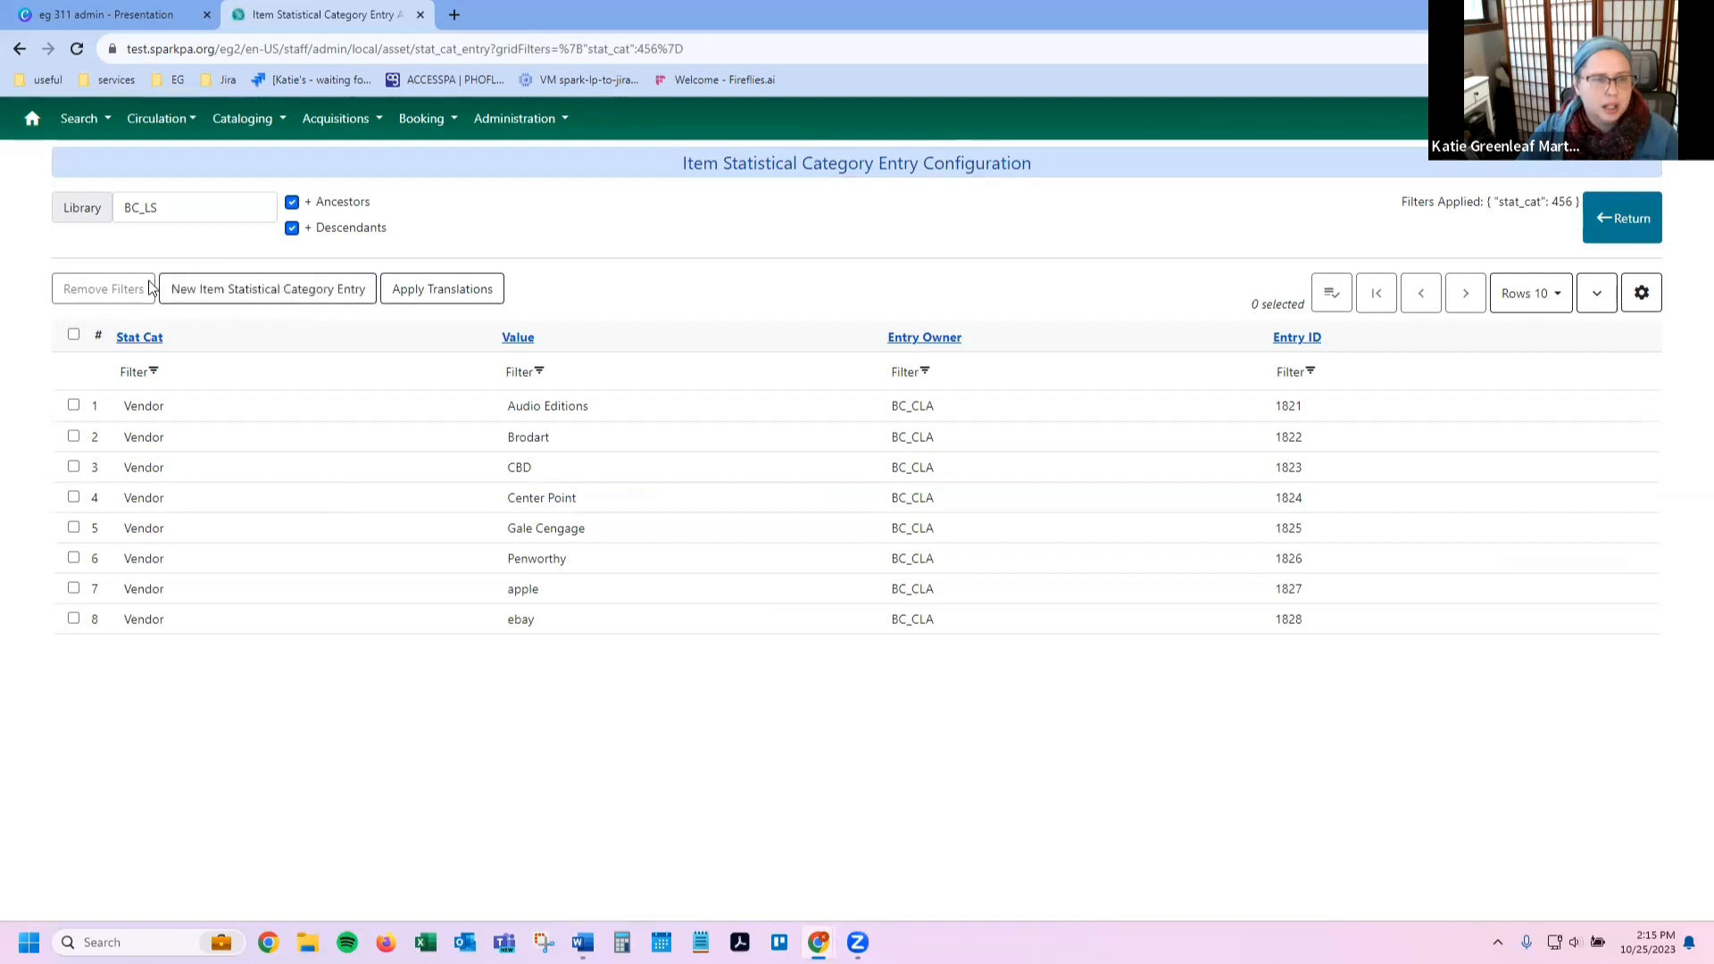
Step: Inspect row actions on the Penworthy, Gale Cengage and apple entries, selecting Penworthy
right_click(374, 576)
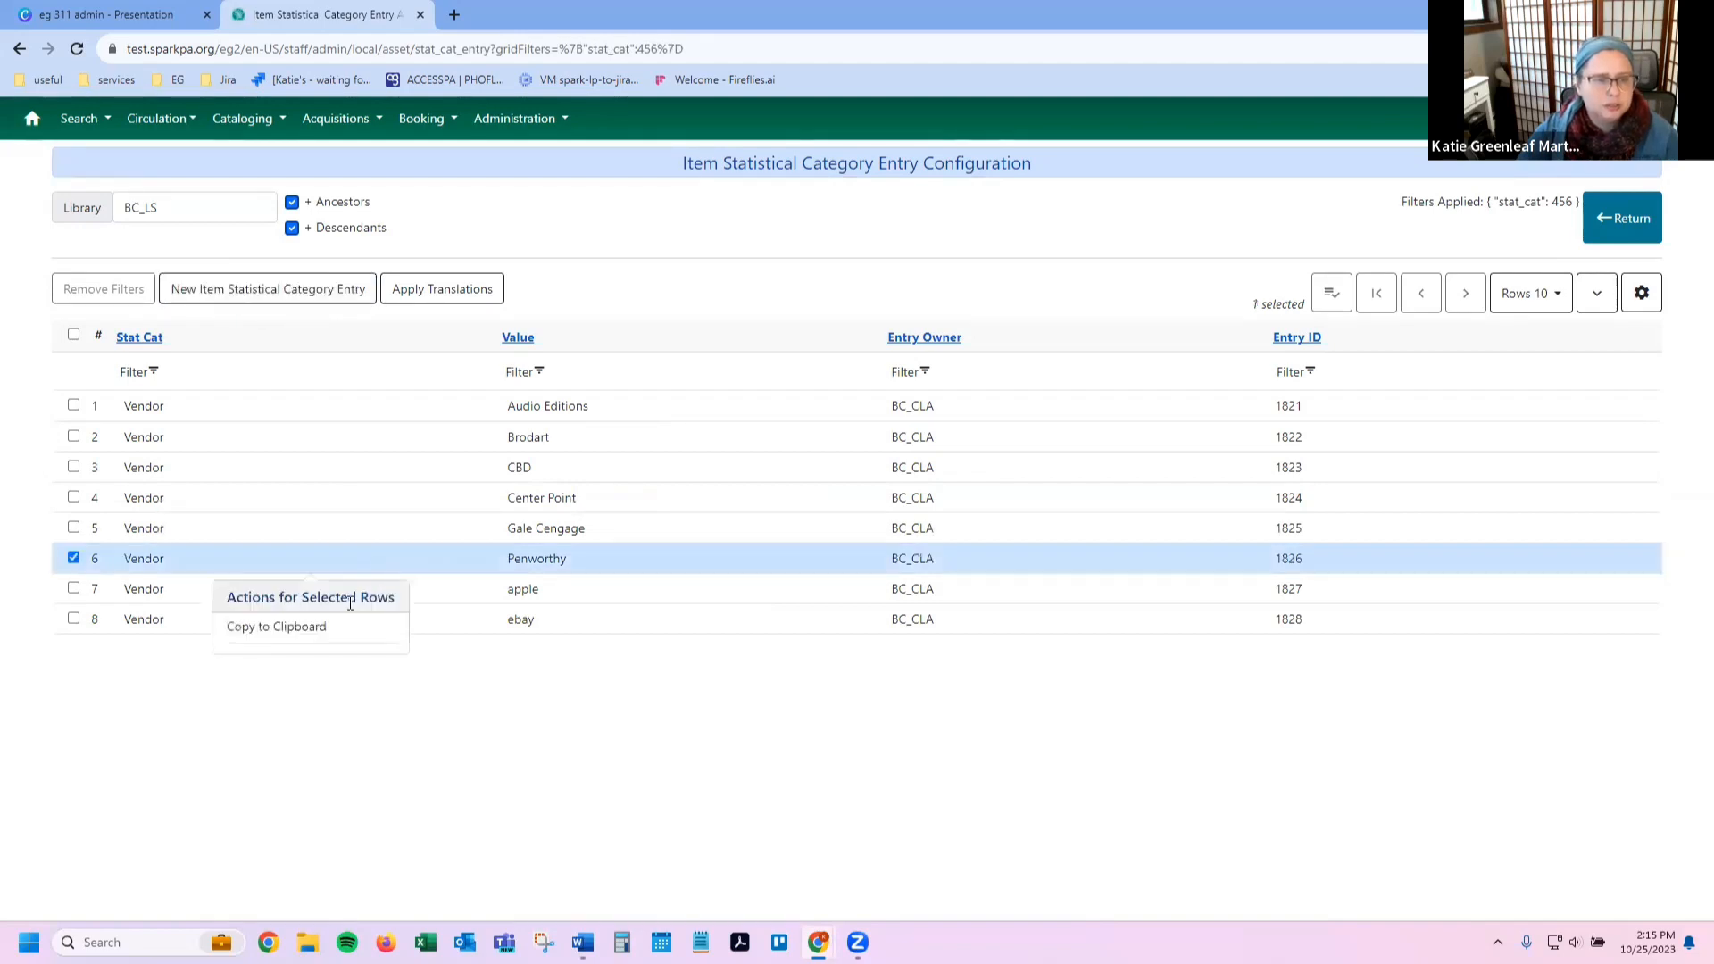
right_click(403, 536)
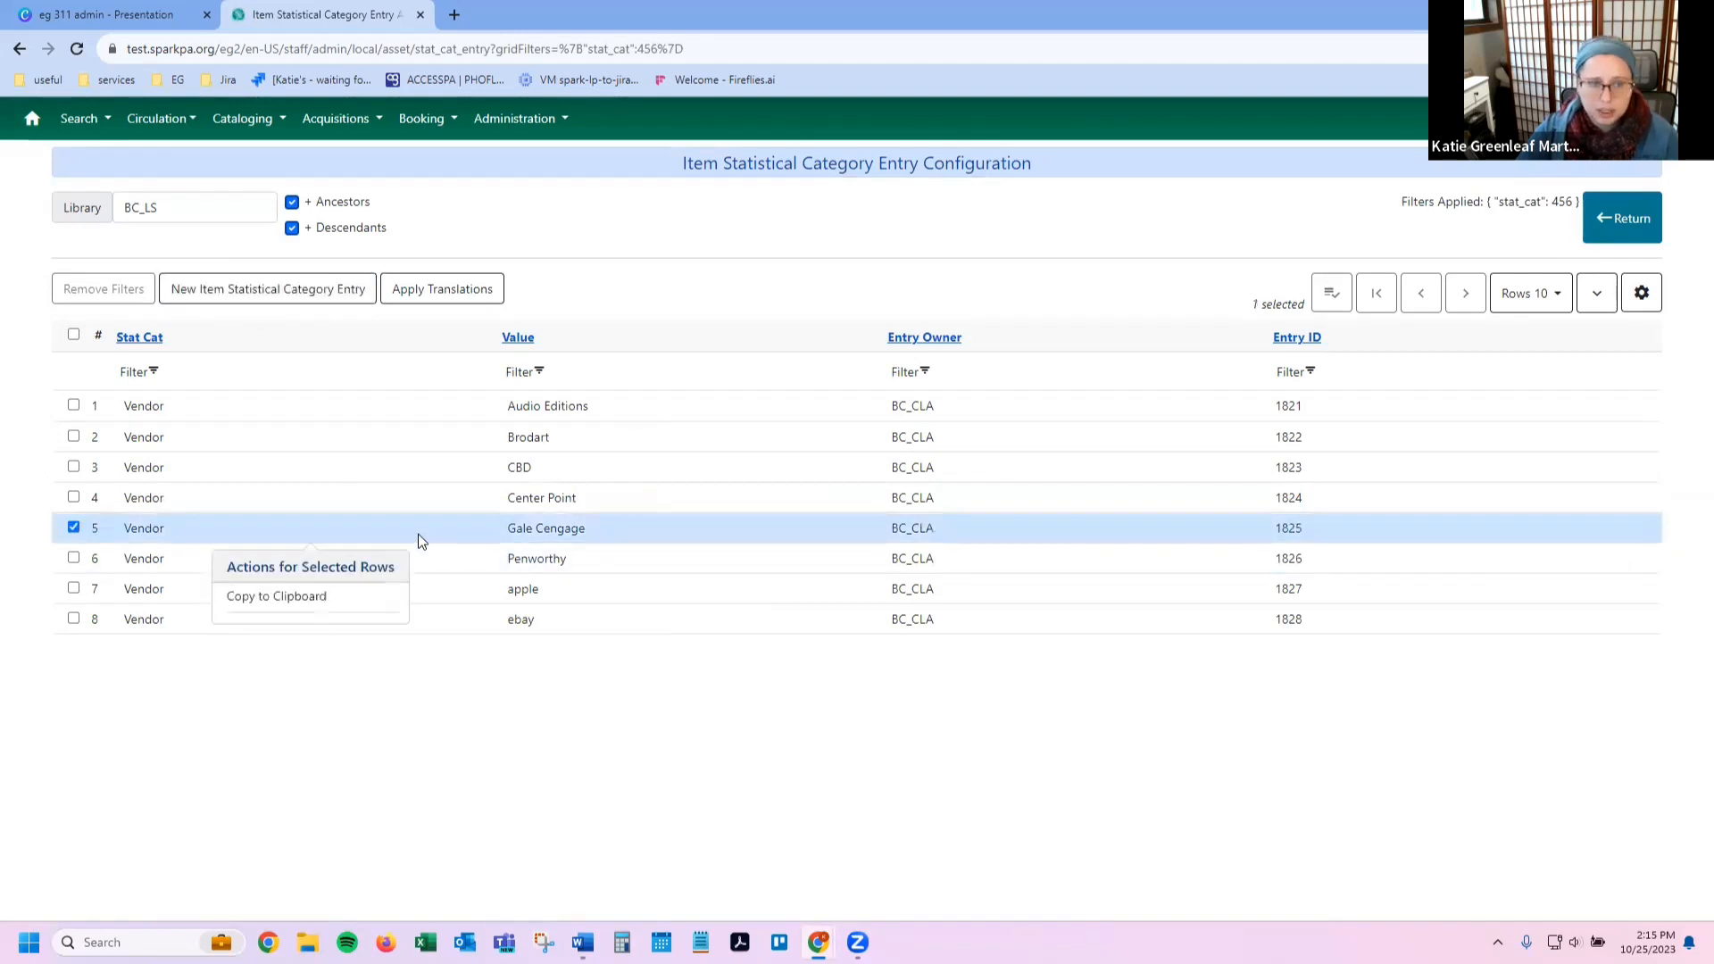
key("Escape")
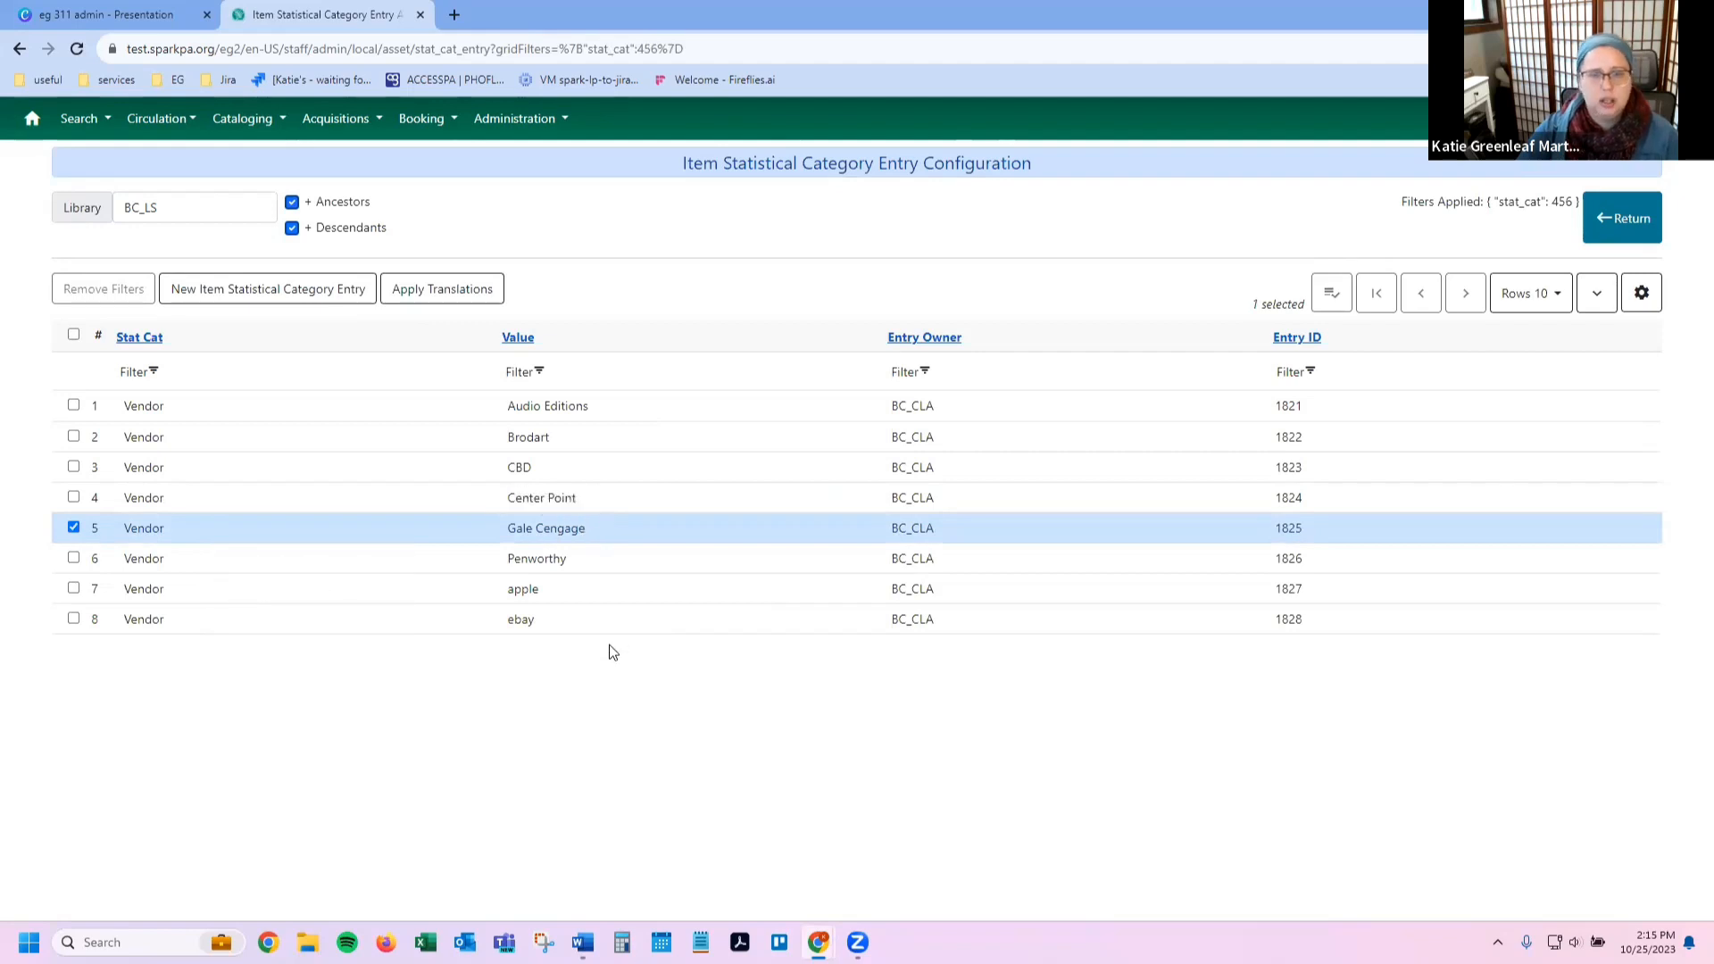
right_click(665, 600)
left_click(614, 564)
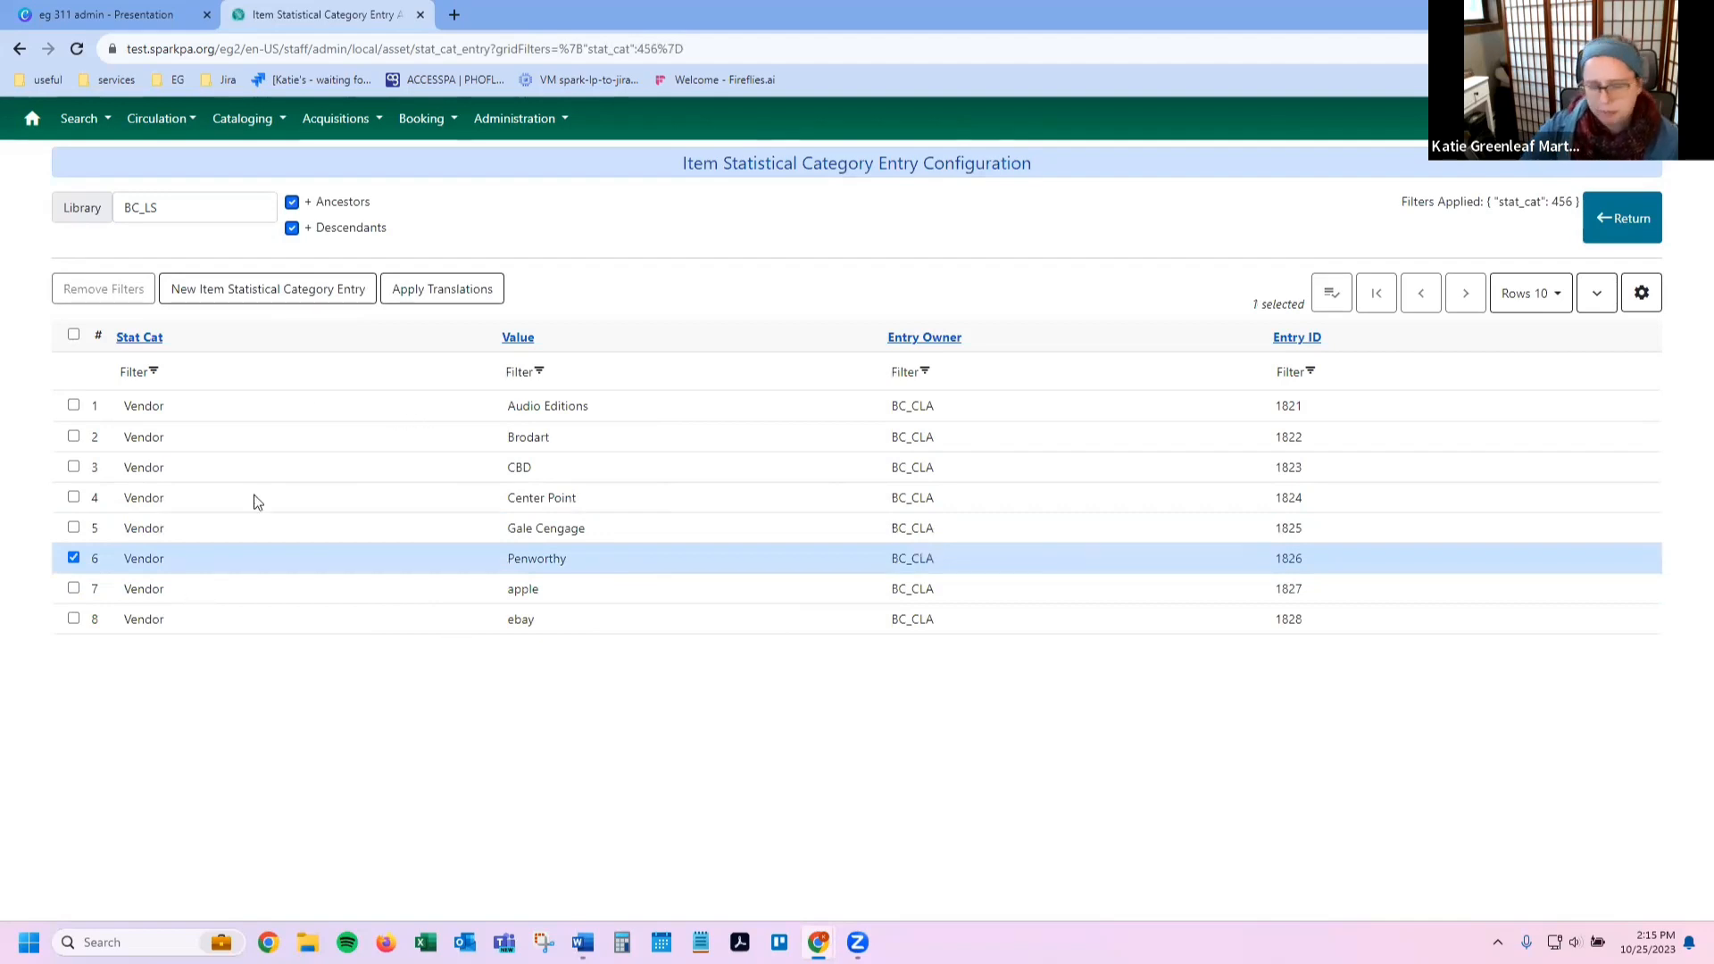
Step: Preview and cancel a new item stat category entry, then bring up the Administration menu
left_click(268, 288)
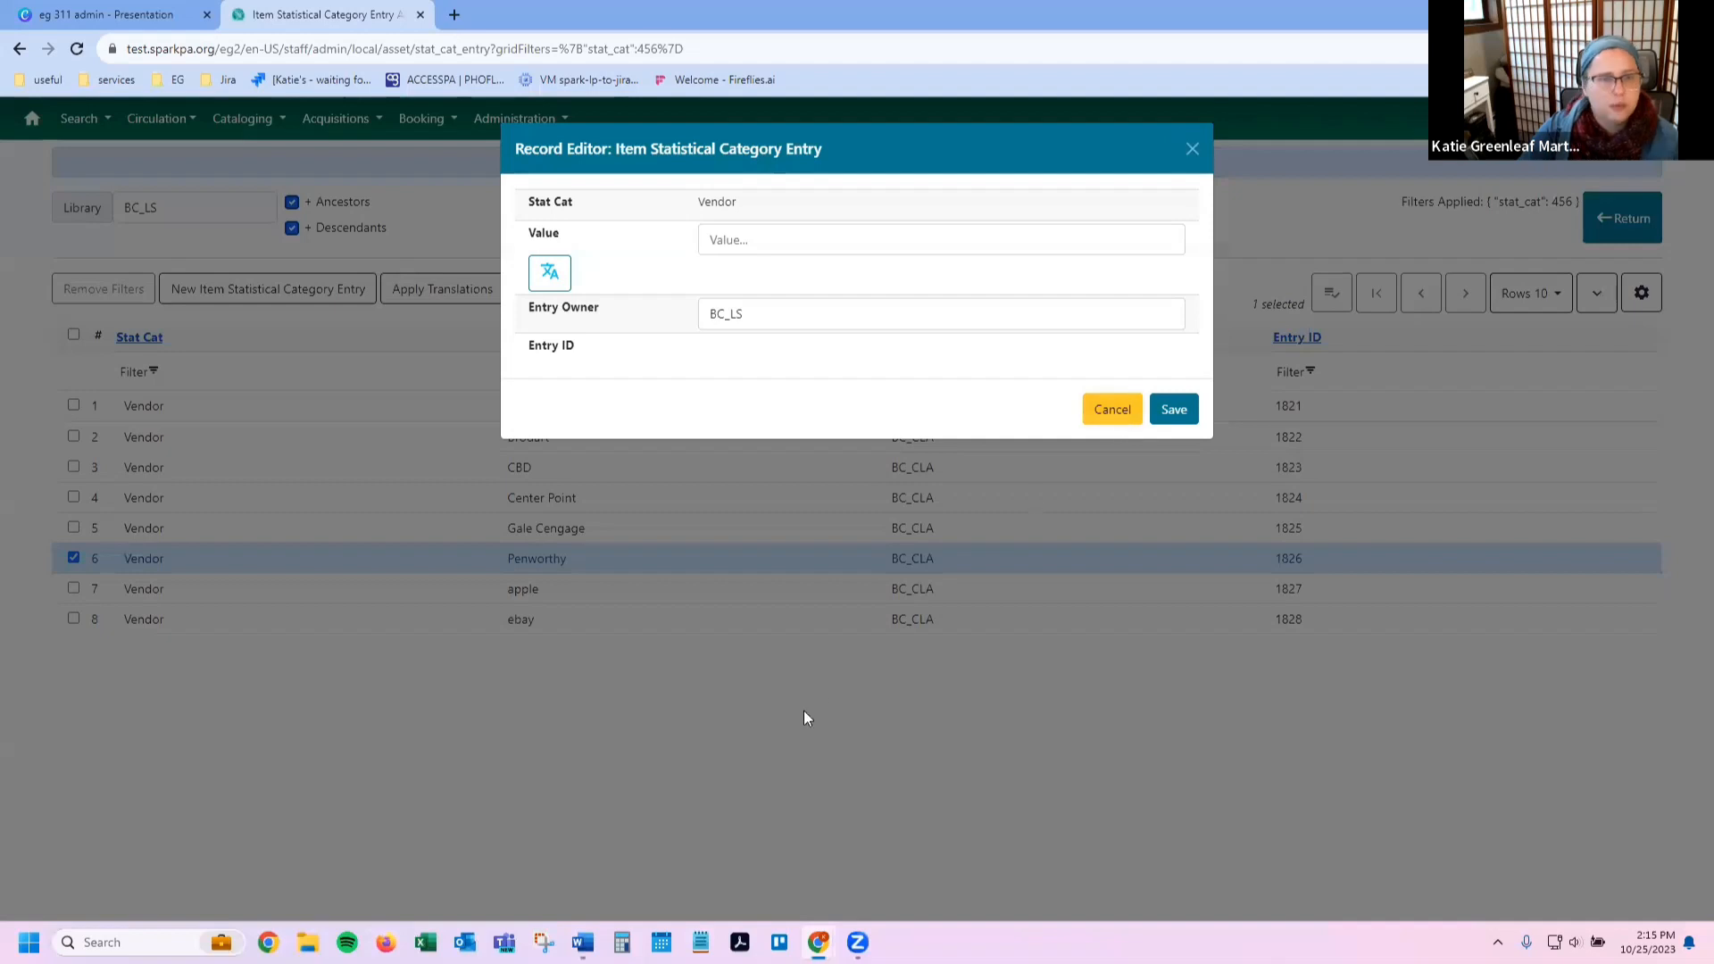
left_click(803, 710)
left_click(520, 123)
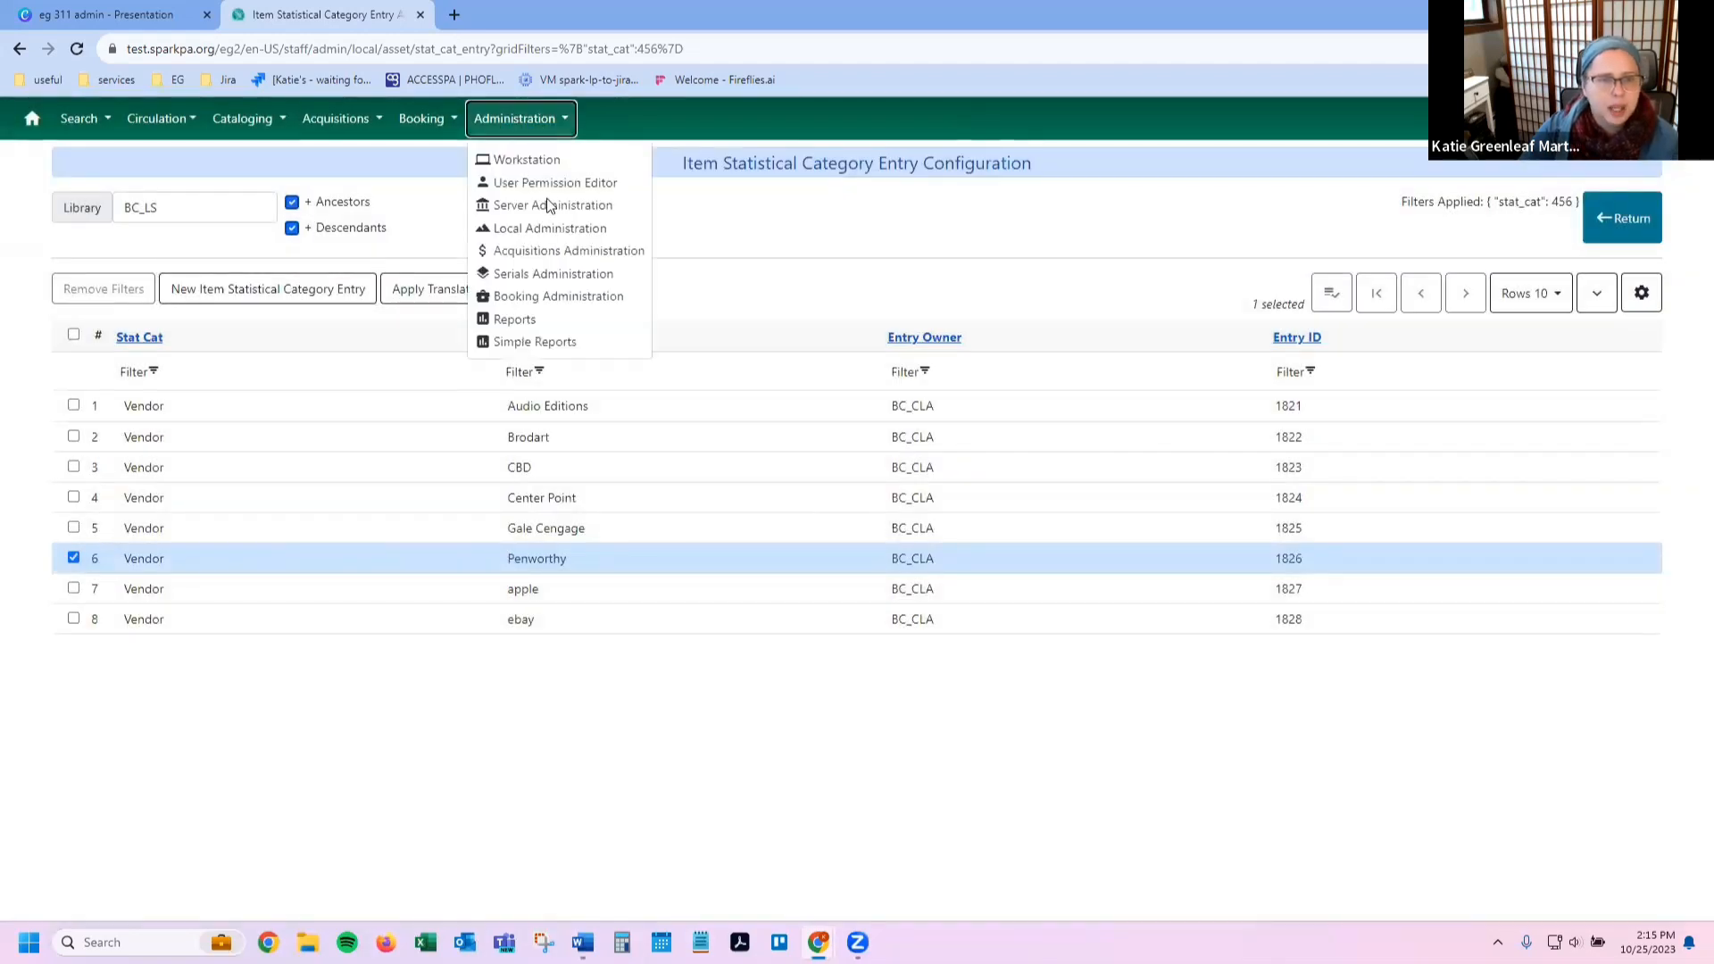
Step: Filter patron stat categories to BC_LS plus descendants and show the Acceptable Use Policy entries
left_click(549, 229)
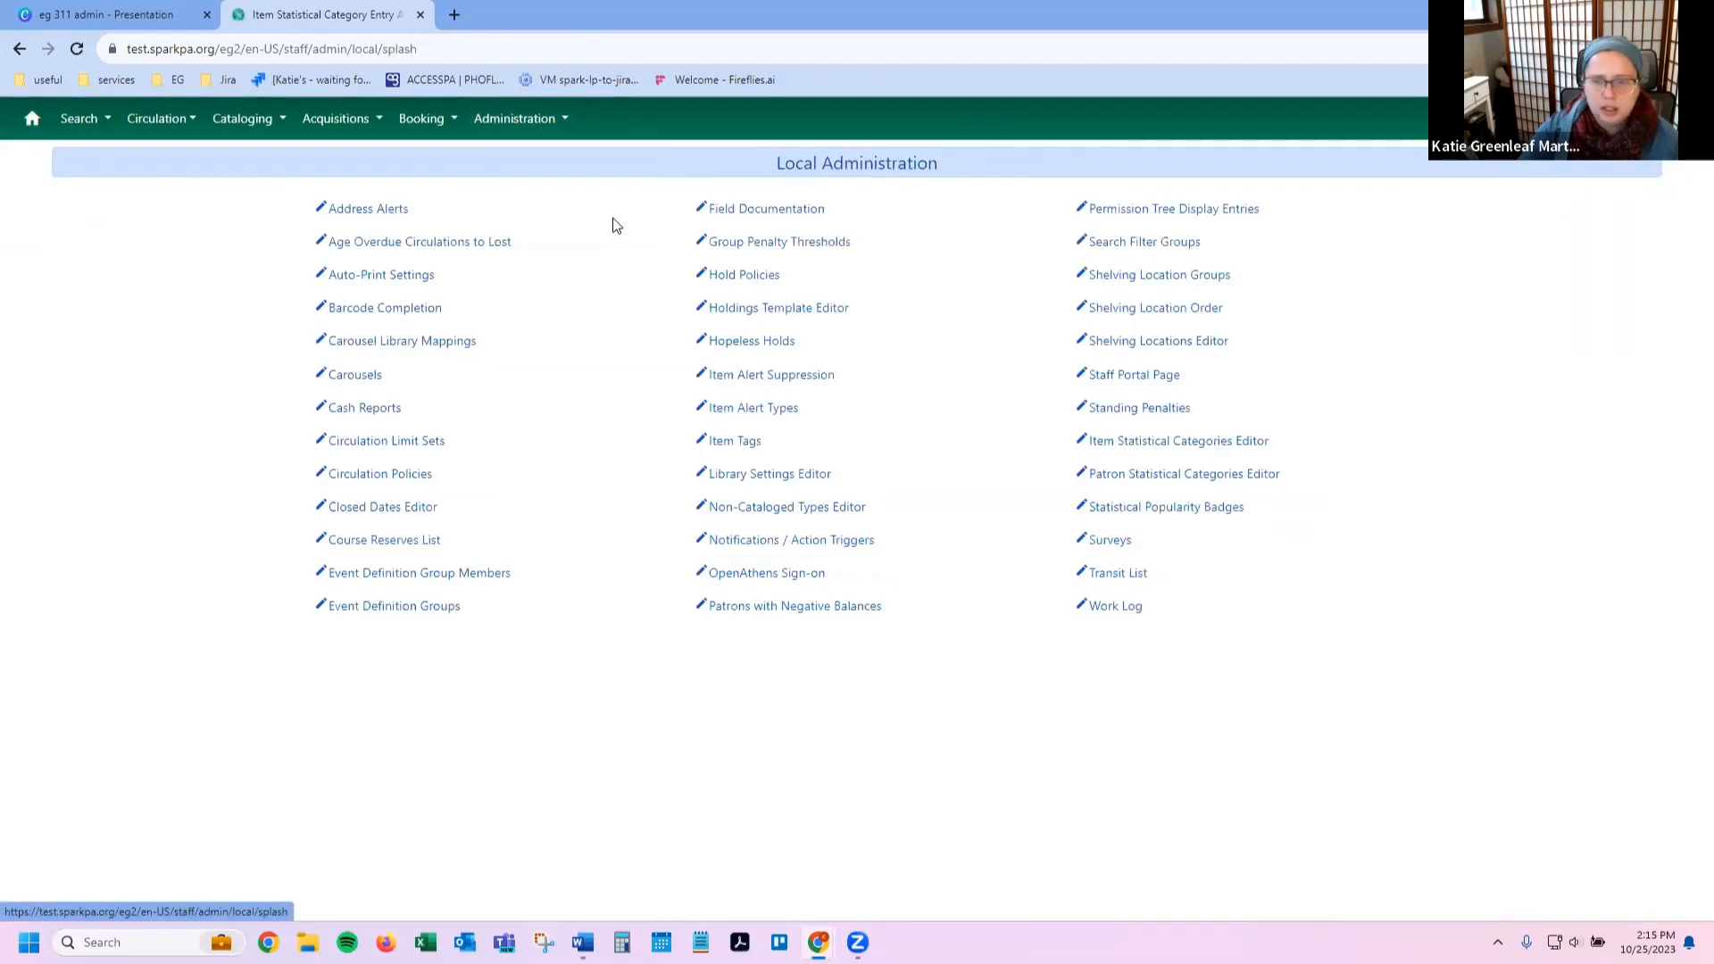
left_click(1180, 475)
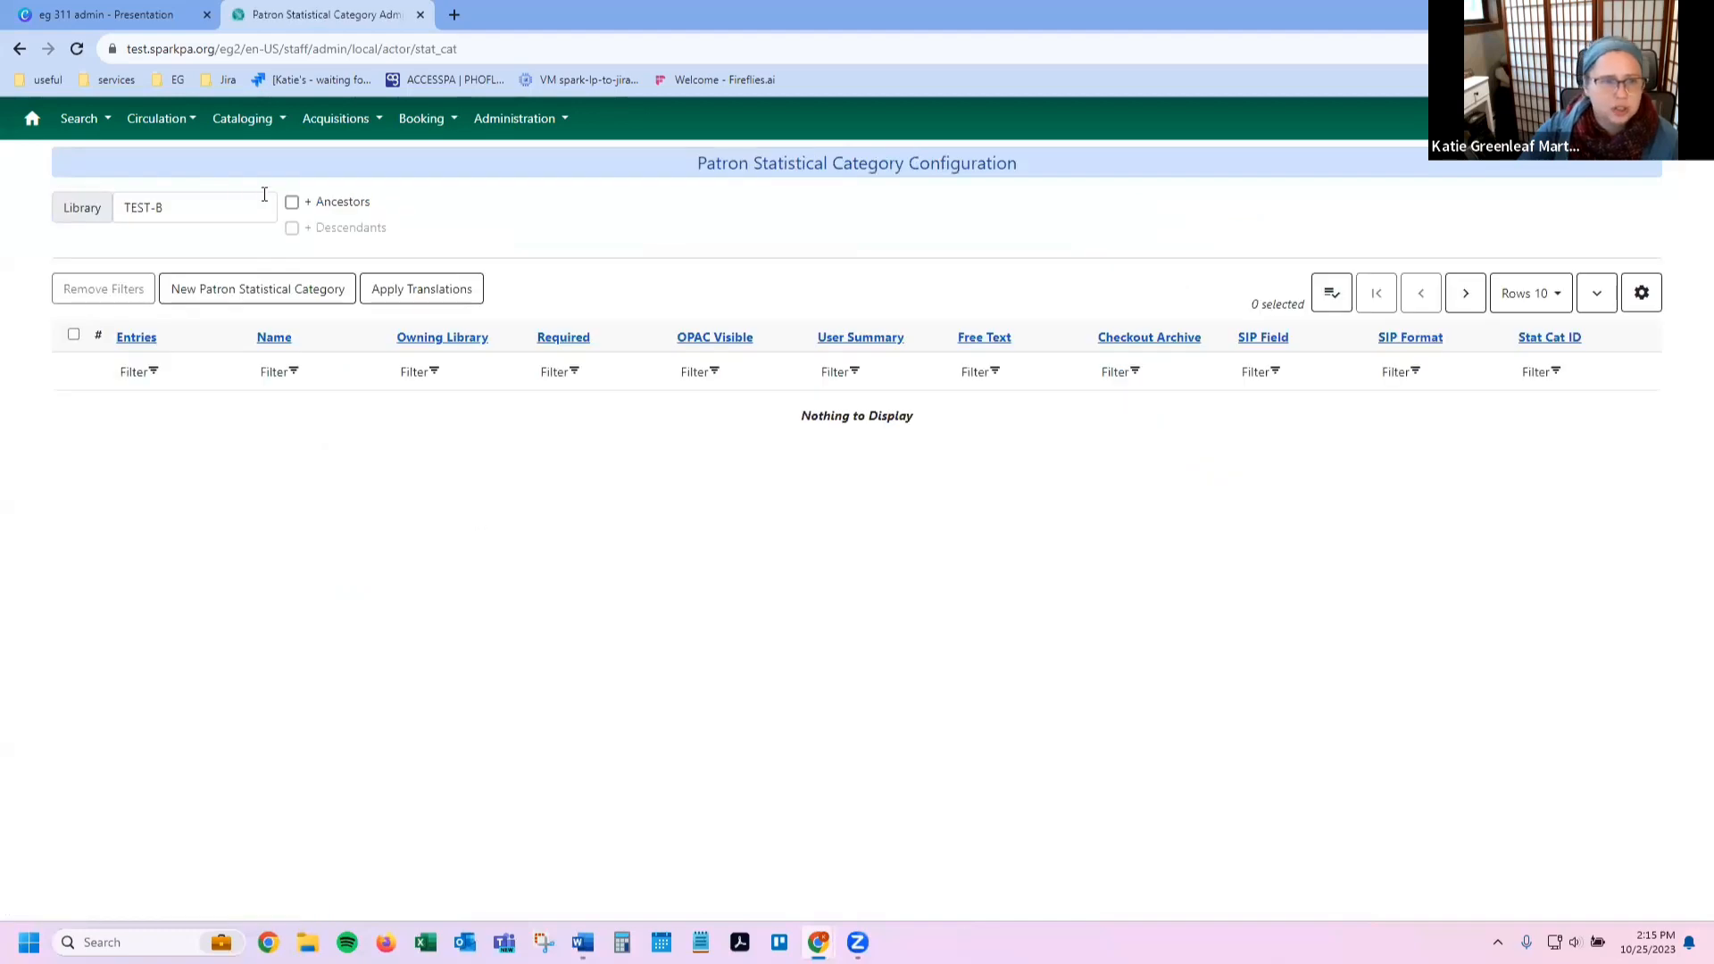
left_click(178, 219)
scroll(169, 321, "down", 5)
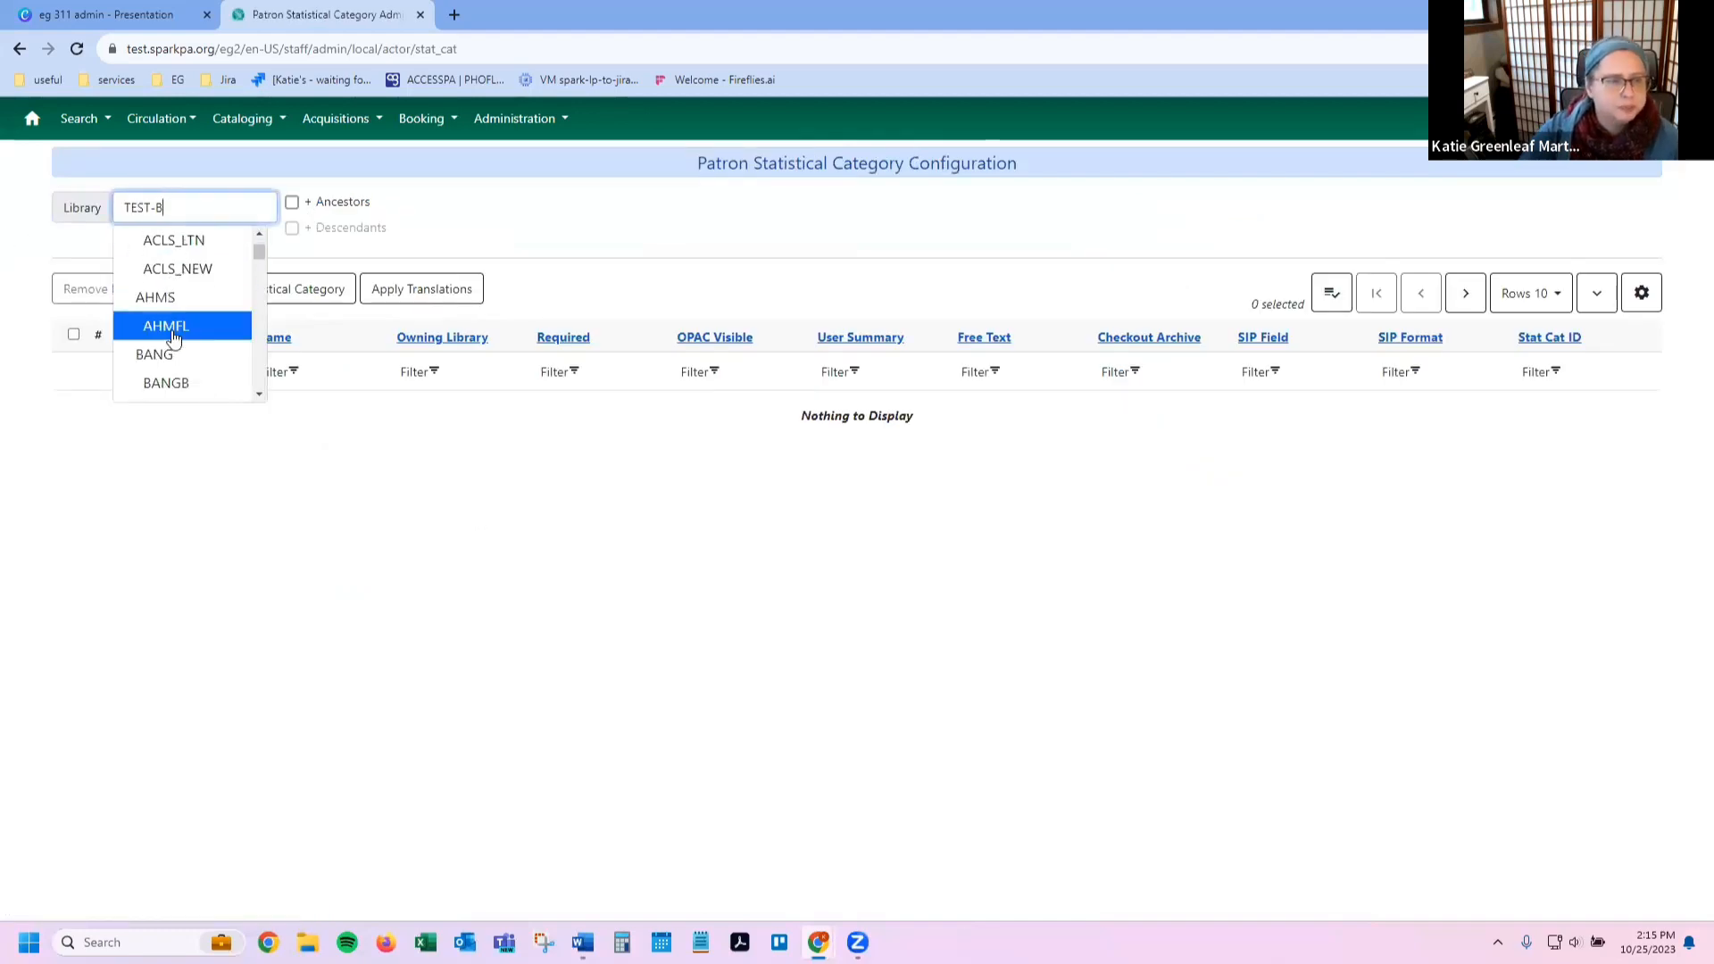
left_click(172, 328)
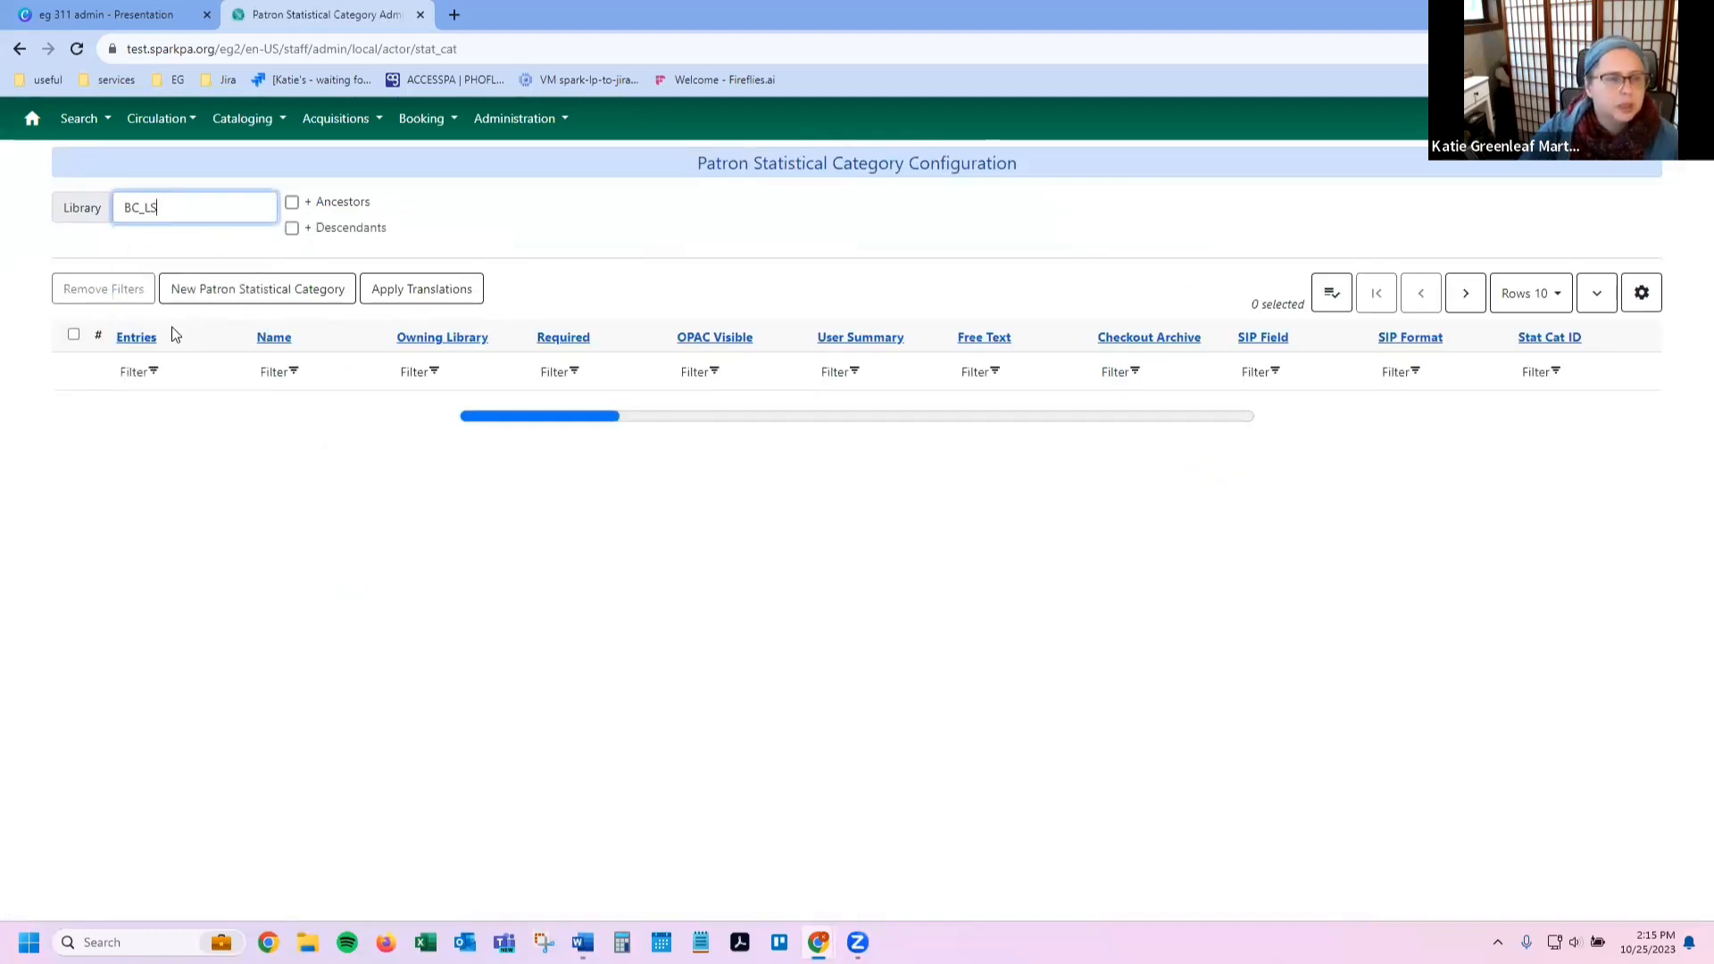
left_click(327, 234)
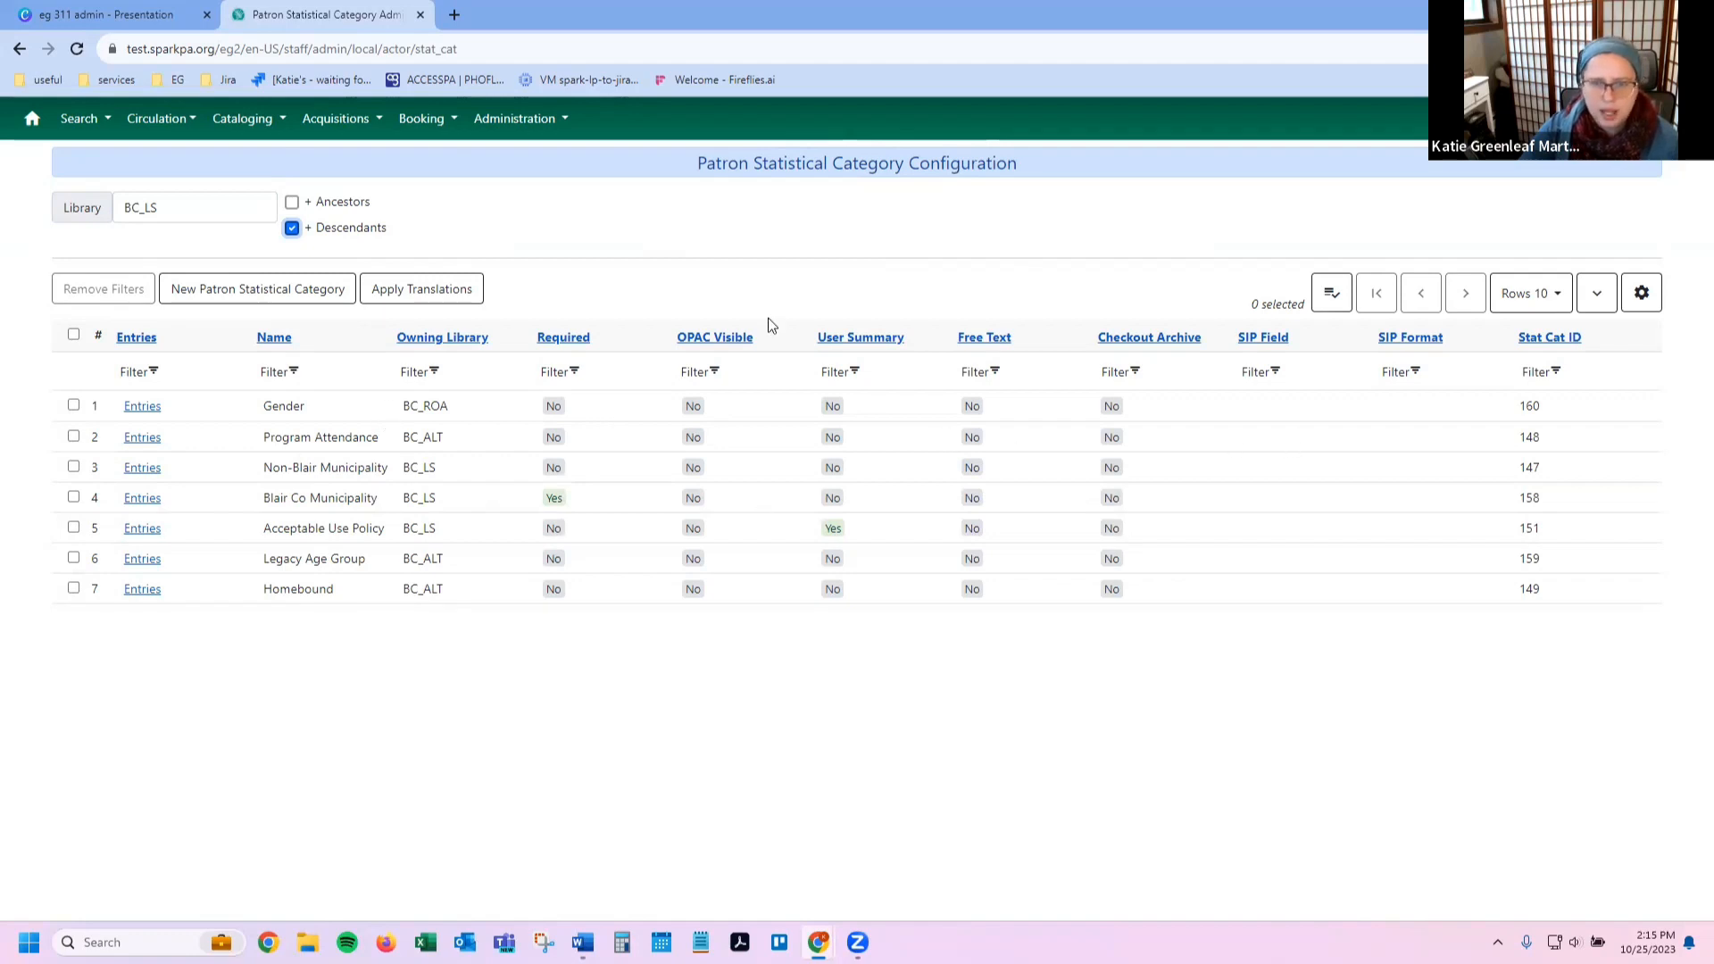
left_click(143, 527)
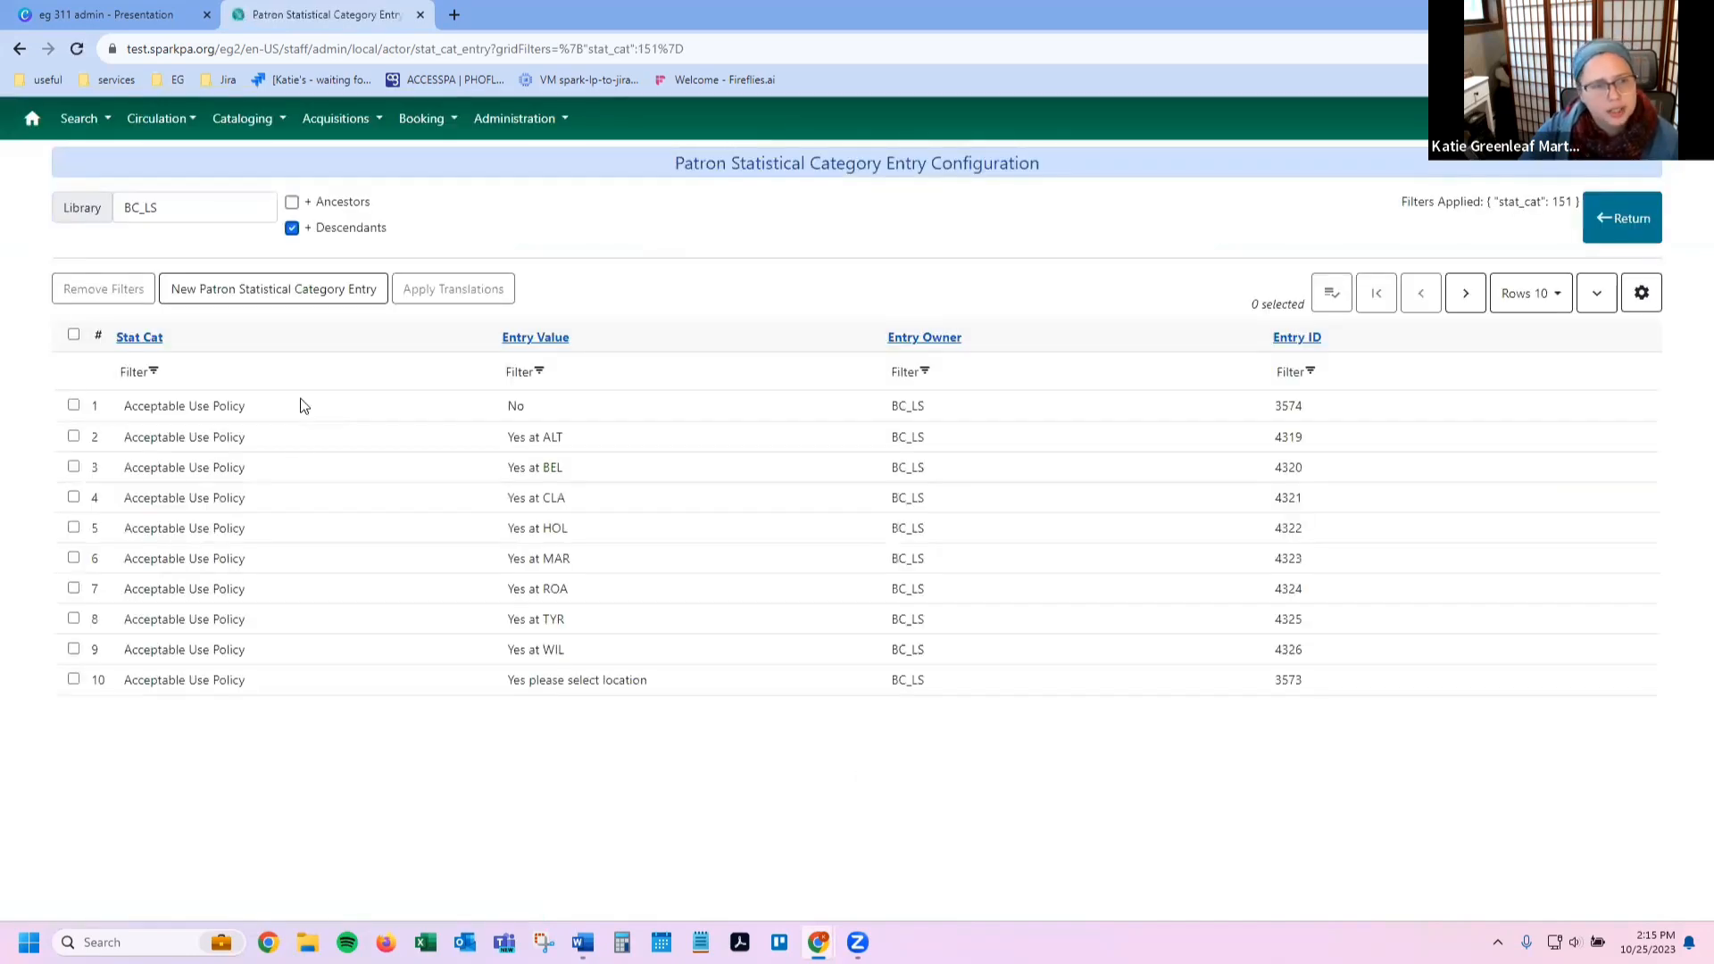
Step: Go back to the BC_LS category list and bring up the Administration menu
left_click(18, 50)
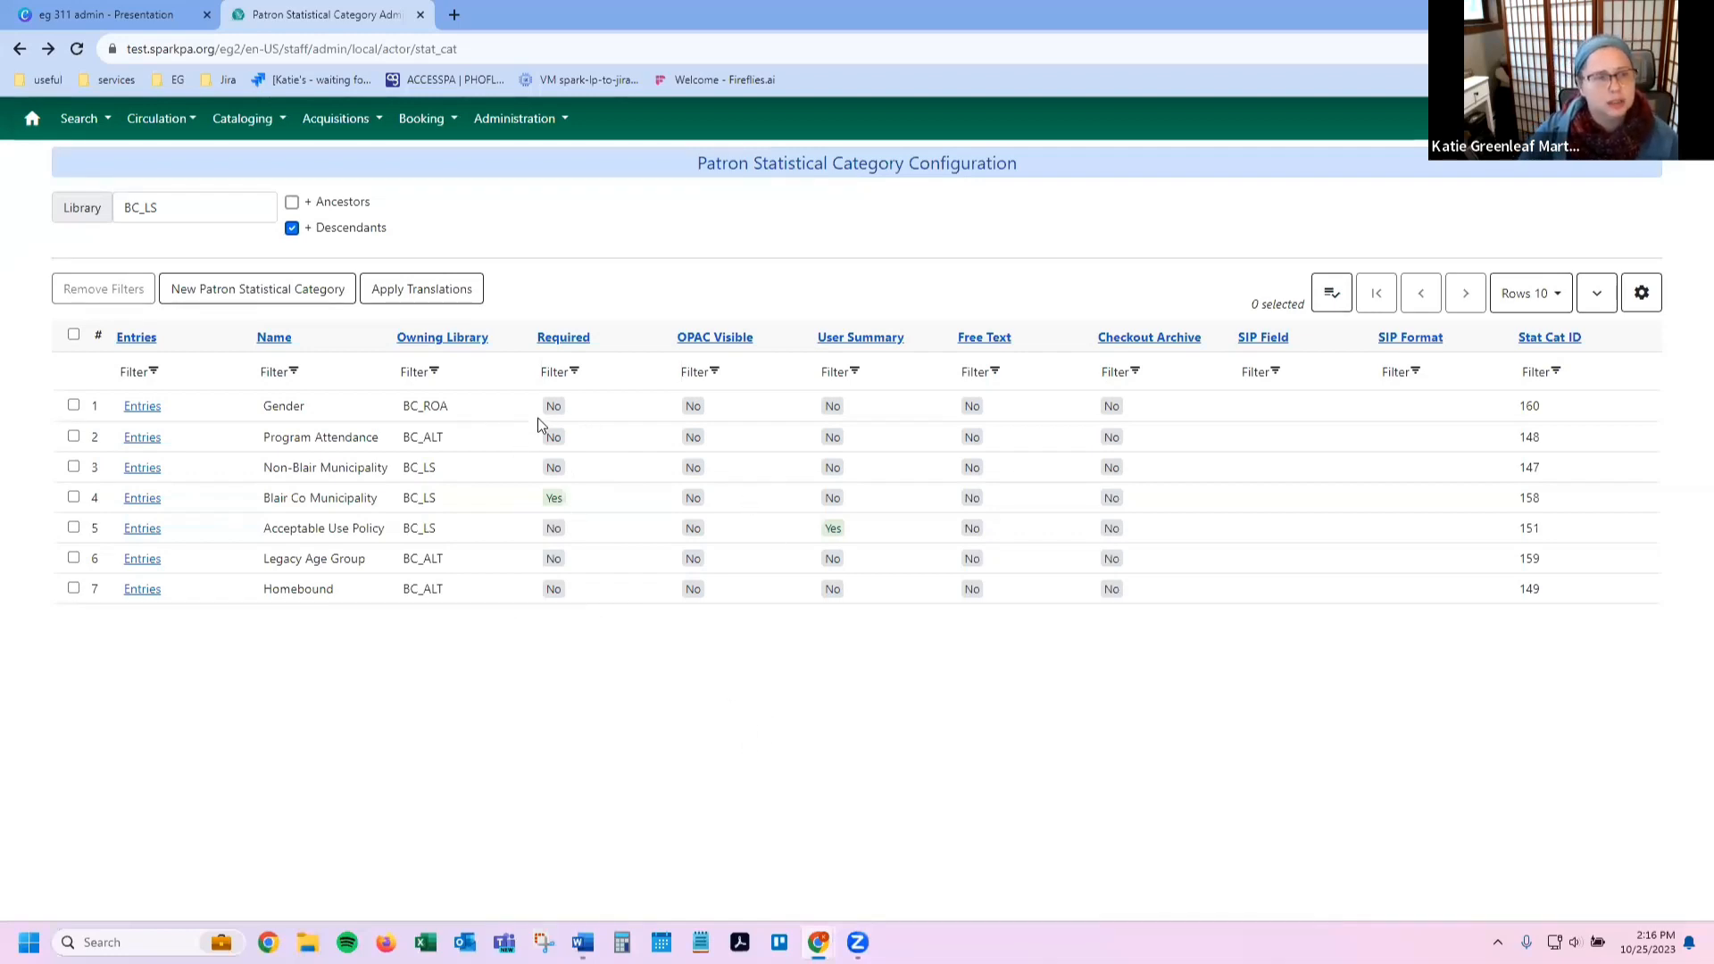
left_click(518, 118)
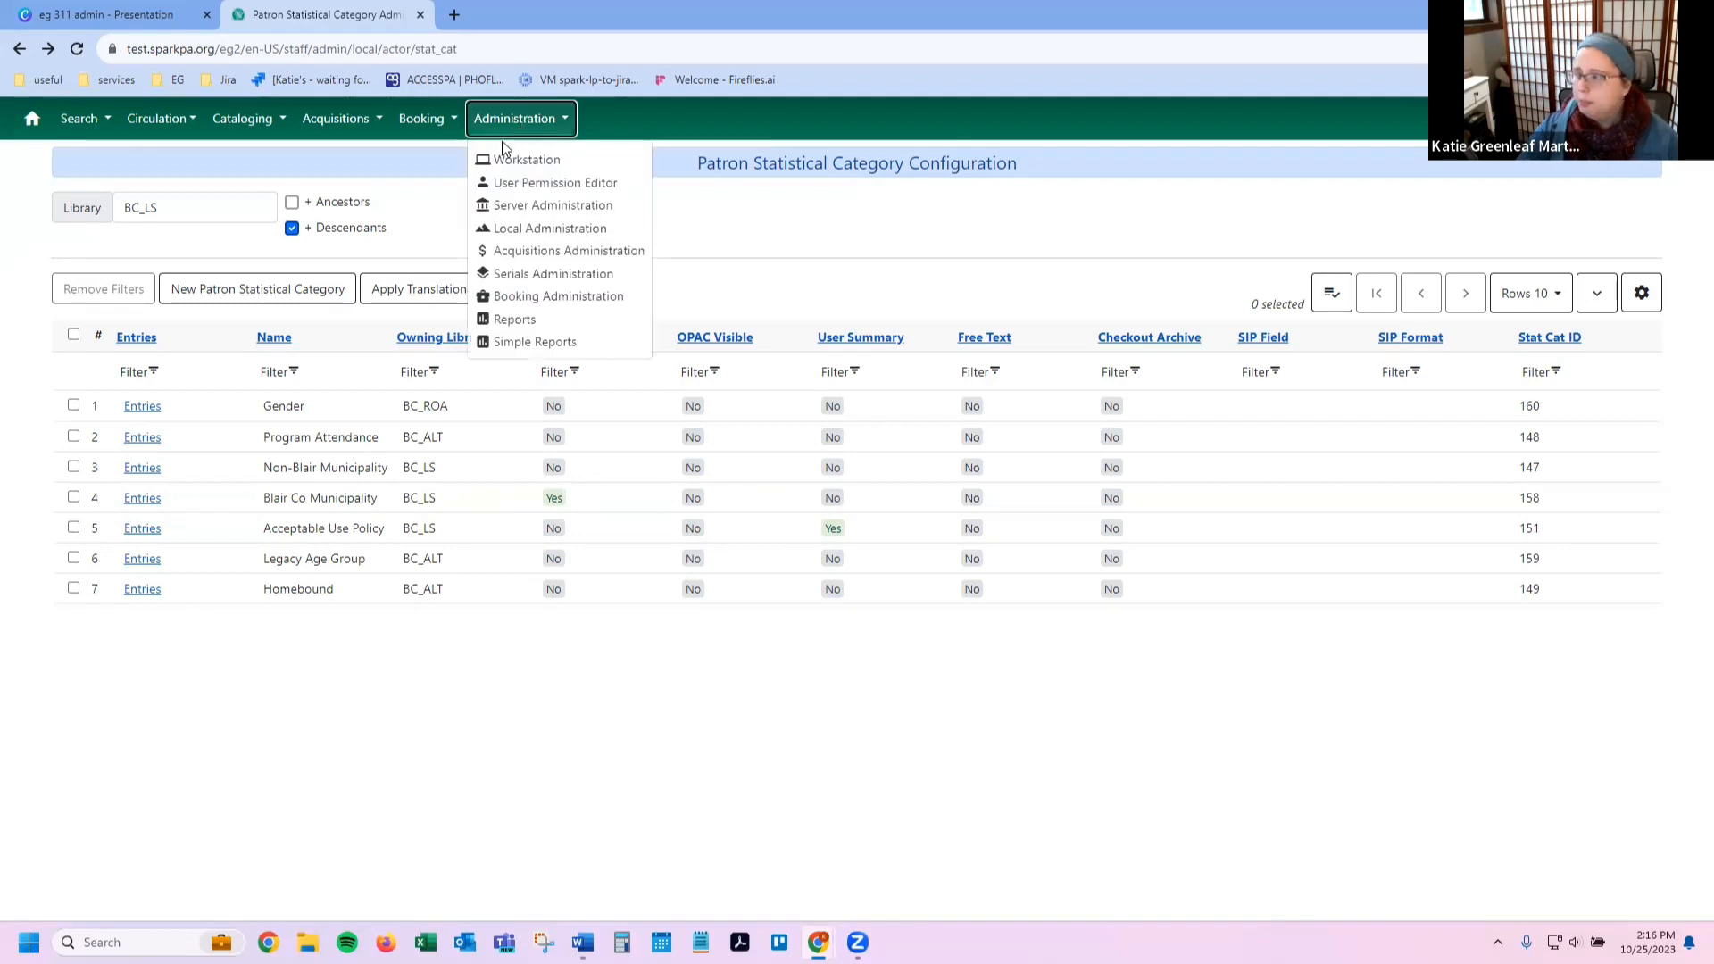
Step: Open the Patrons with Negative Balances report and filter it to home library LC_CH
left_click(539, 230)
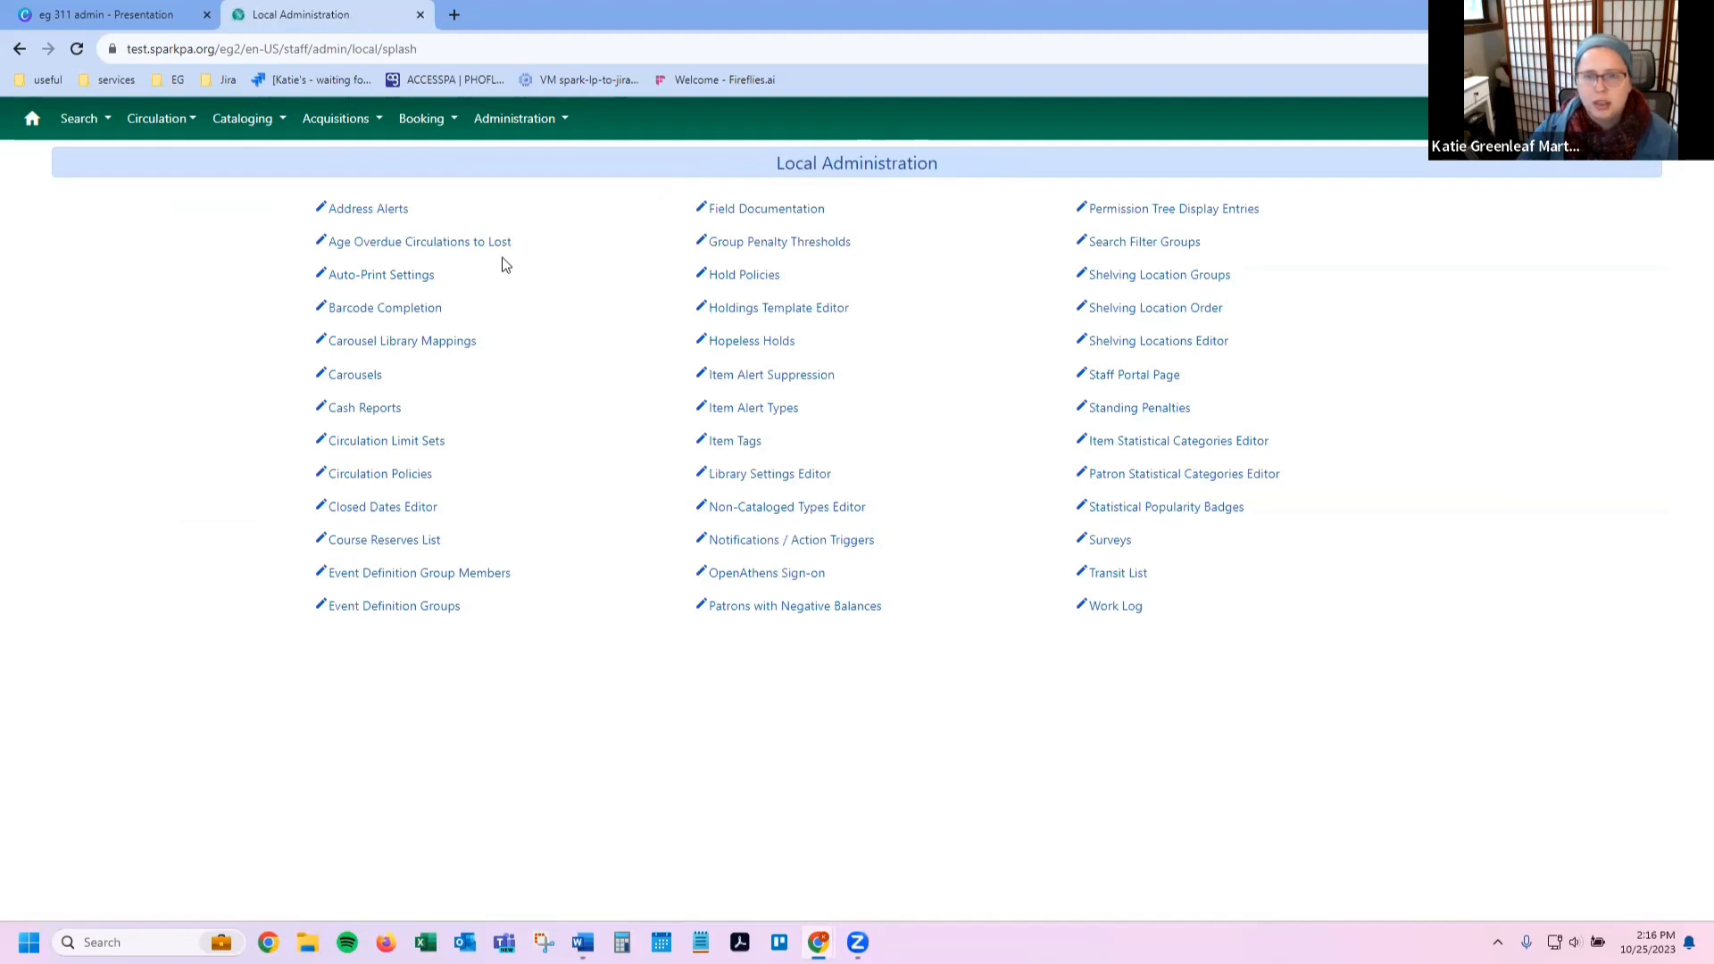
left_click(794, 611)
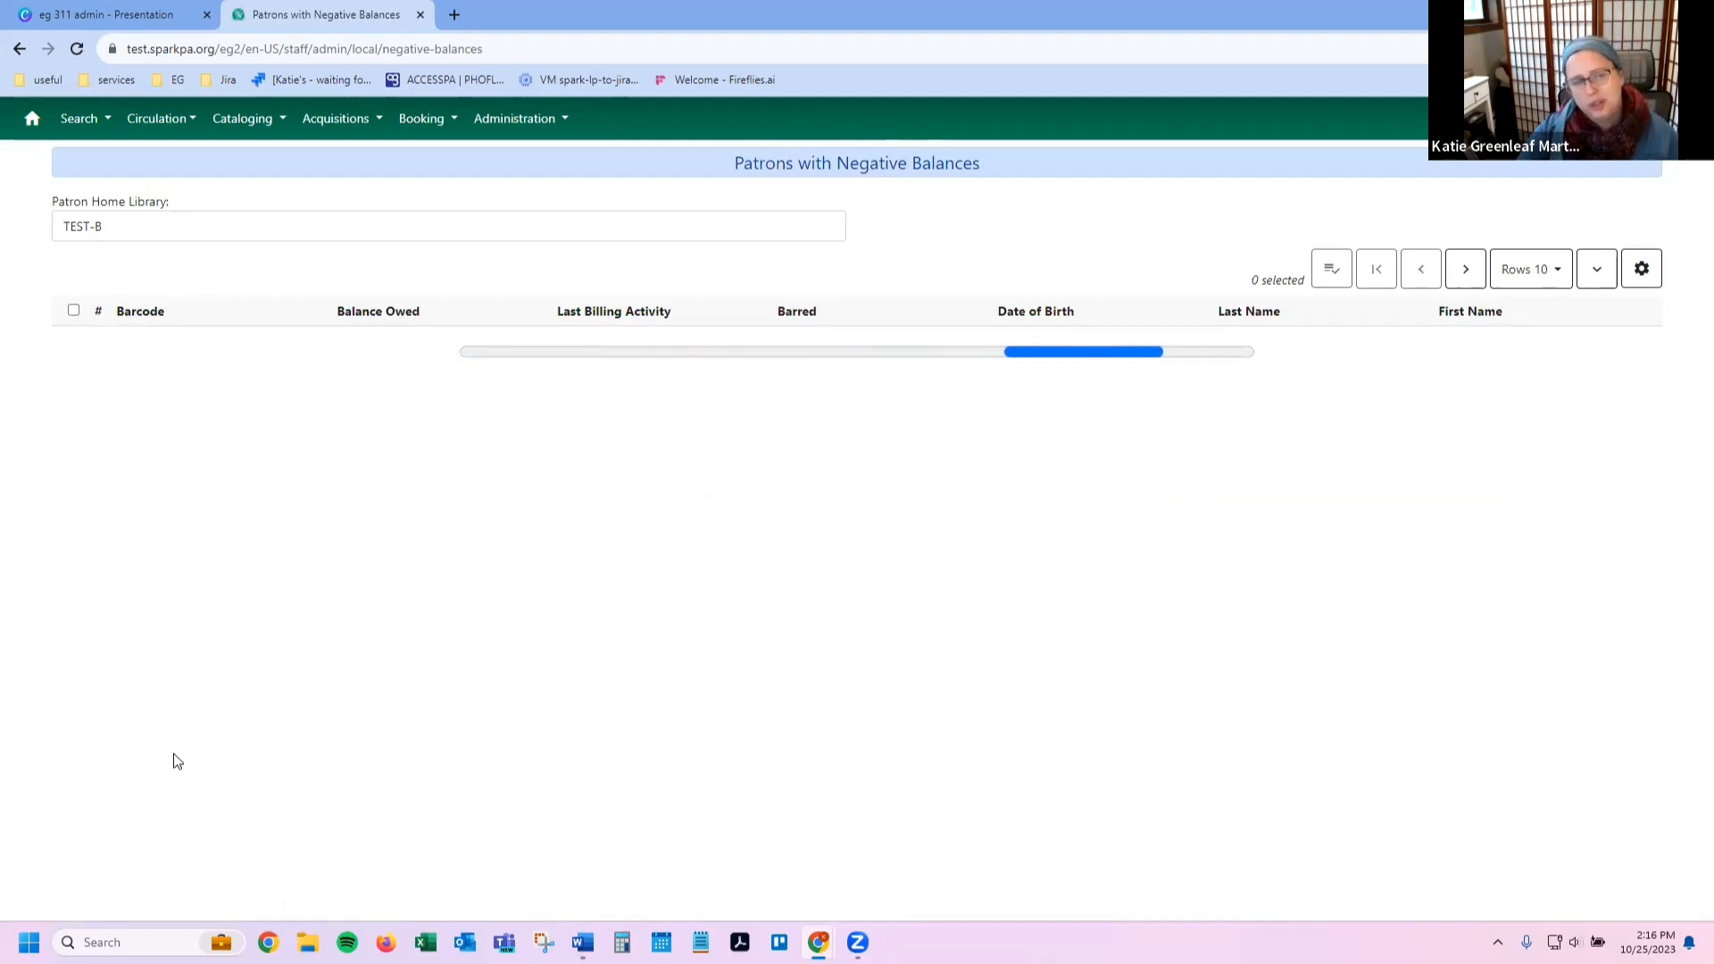
left_click(203, 228)
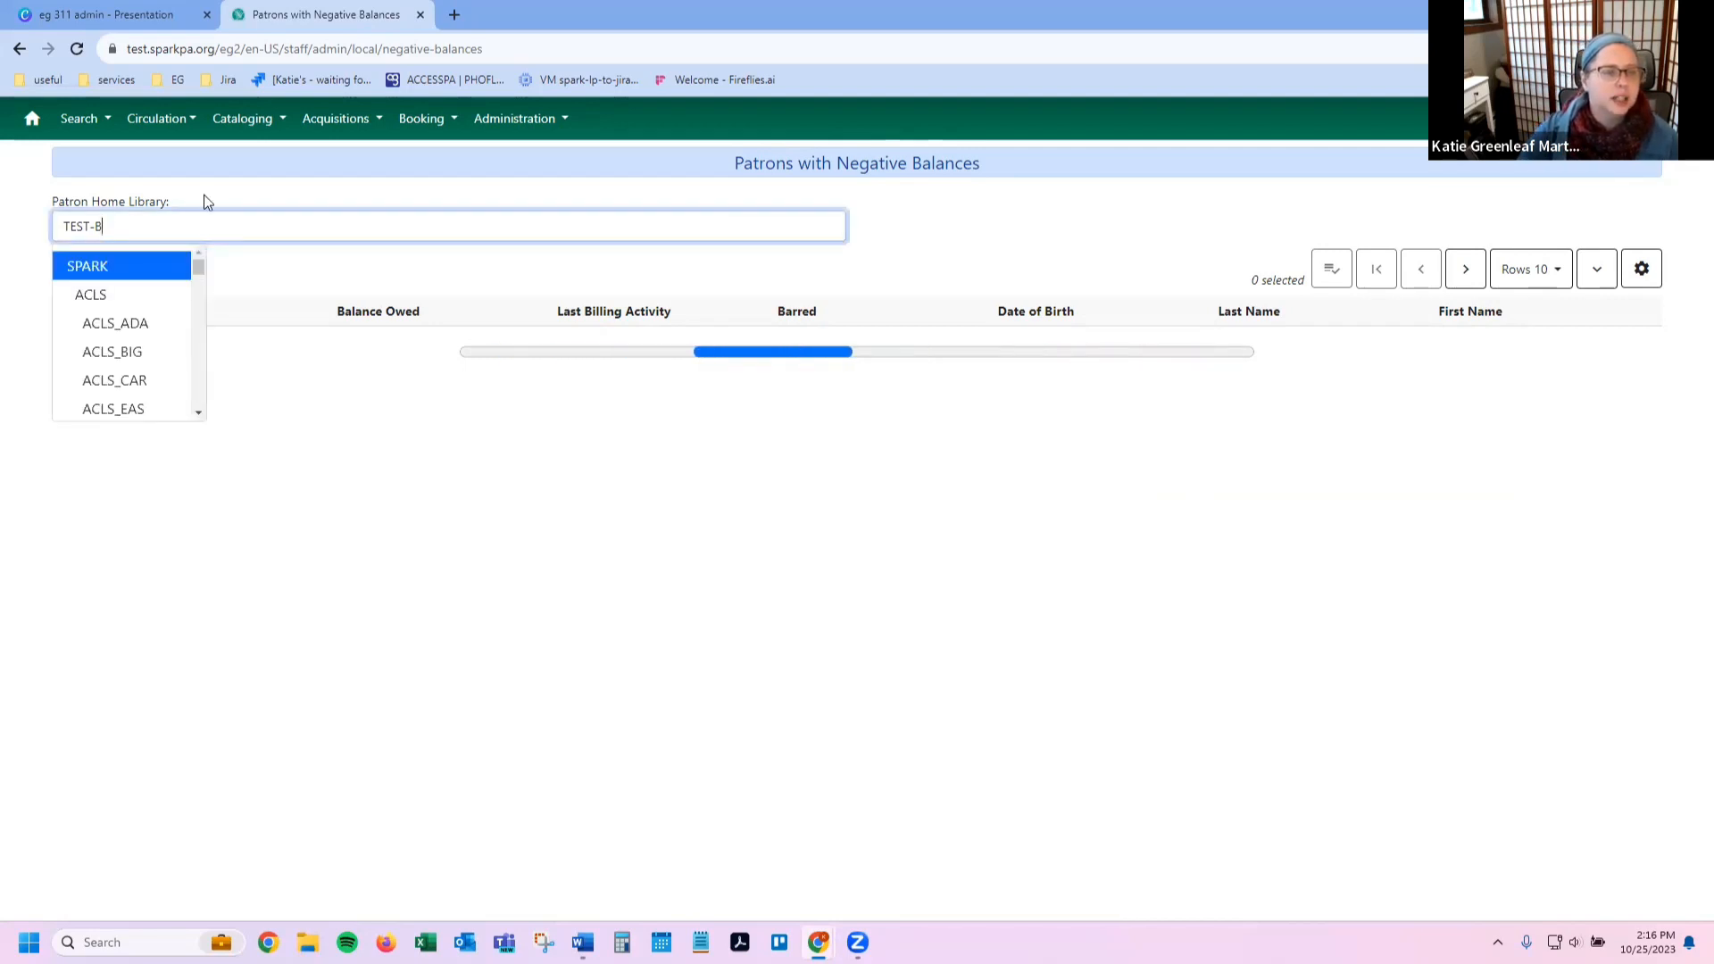
left_click(206, 197)
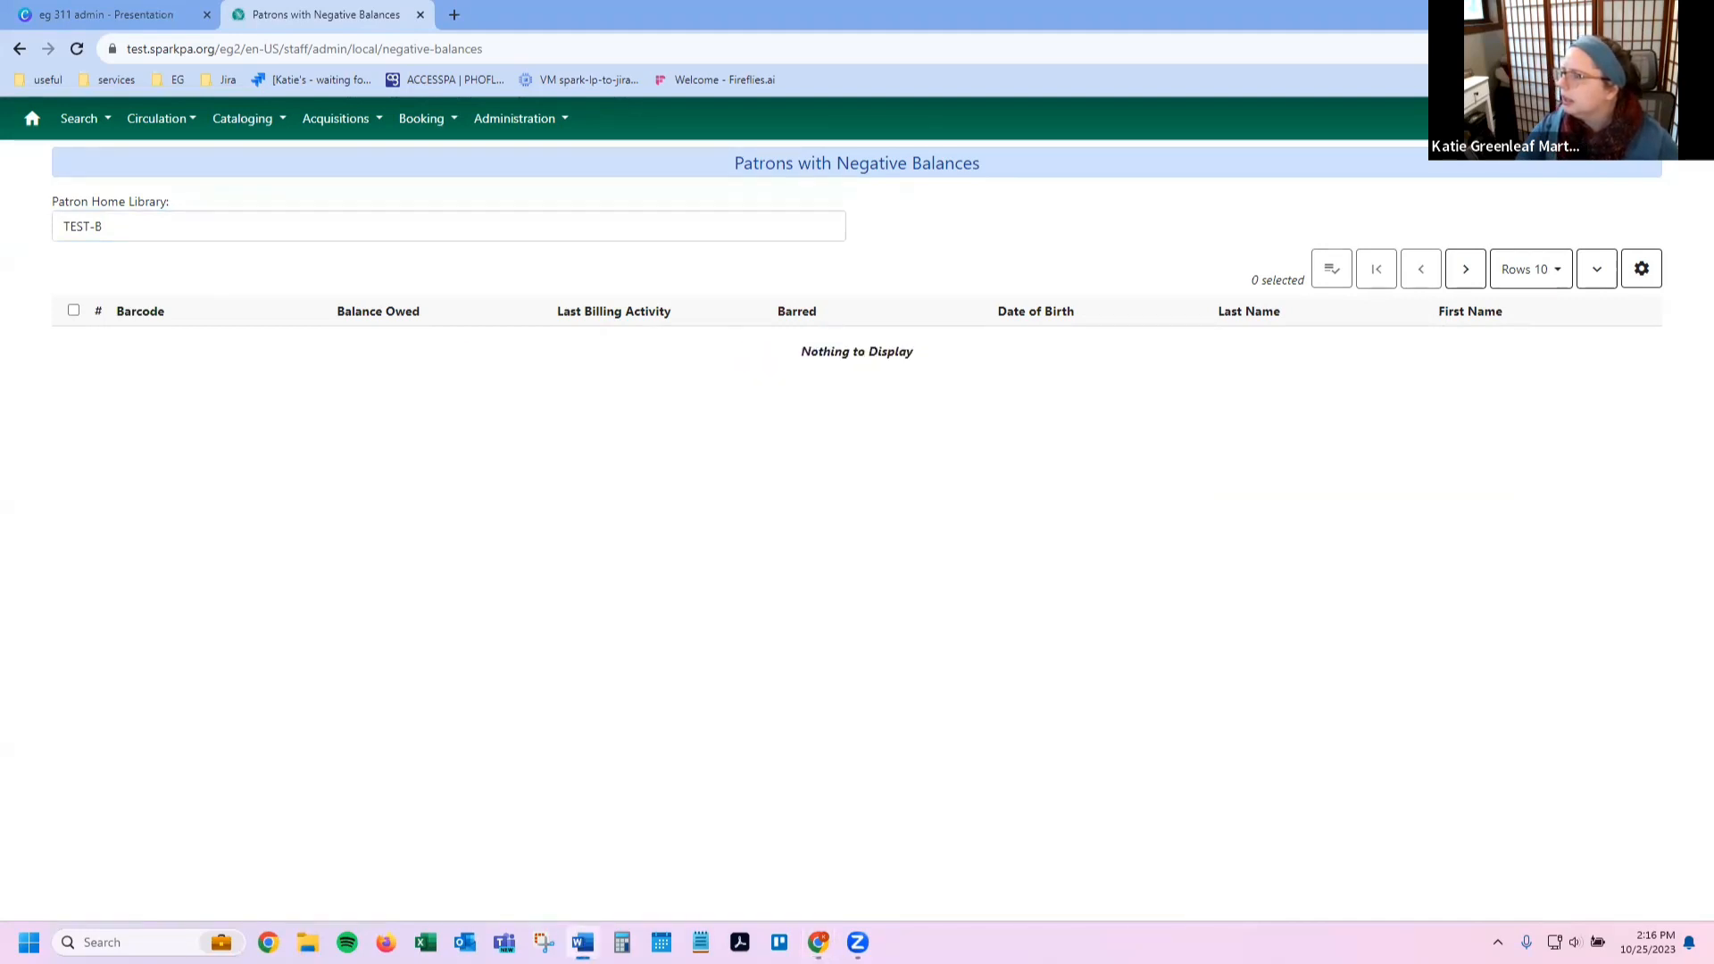
left_click(150, 236)
scroll(107, 325, "down", 2)
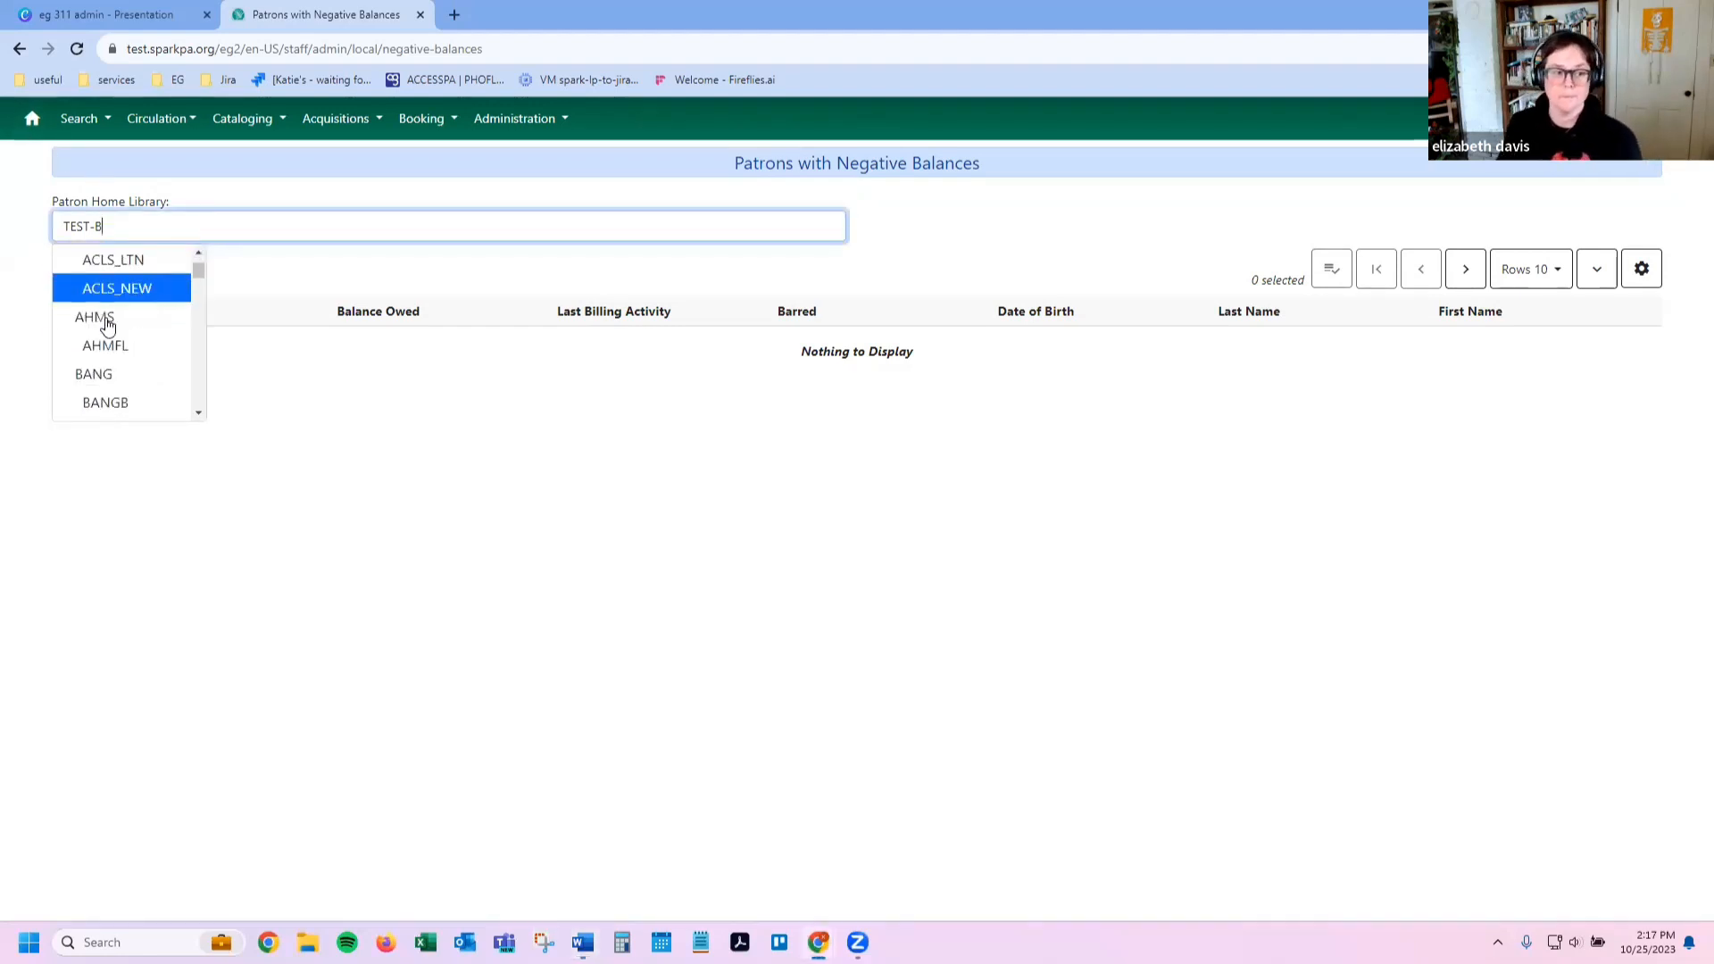
scroll(108, 324, "down", 8)
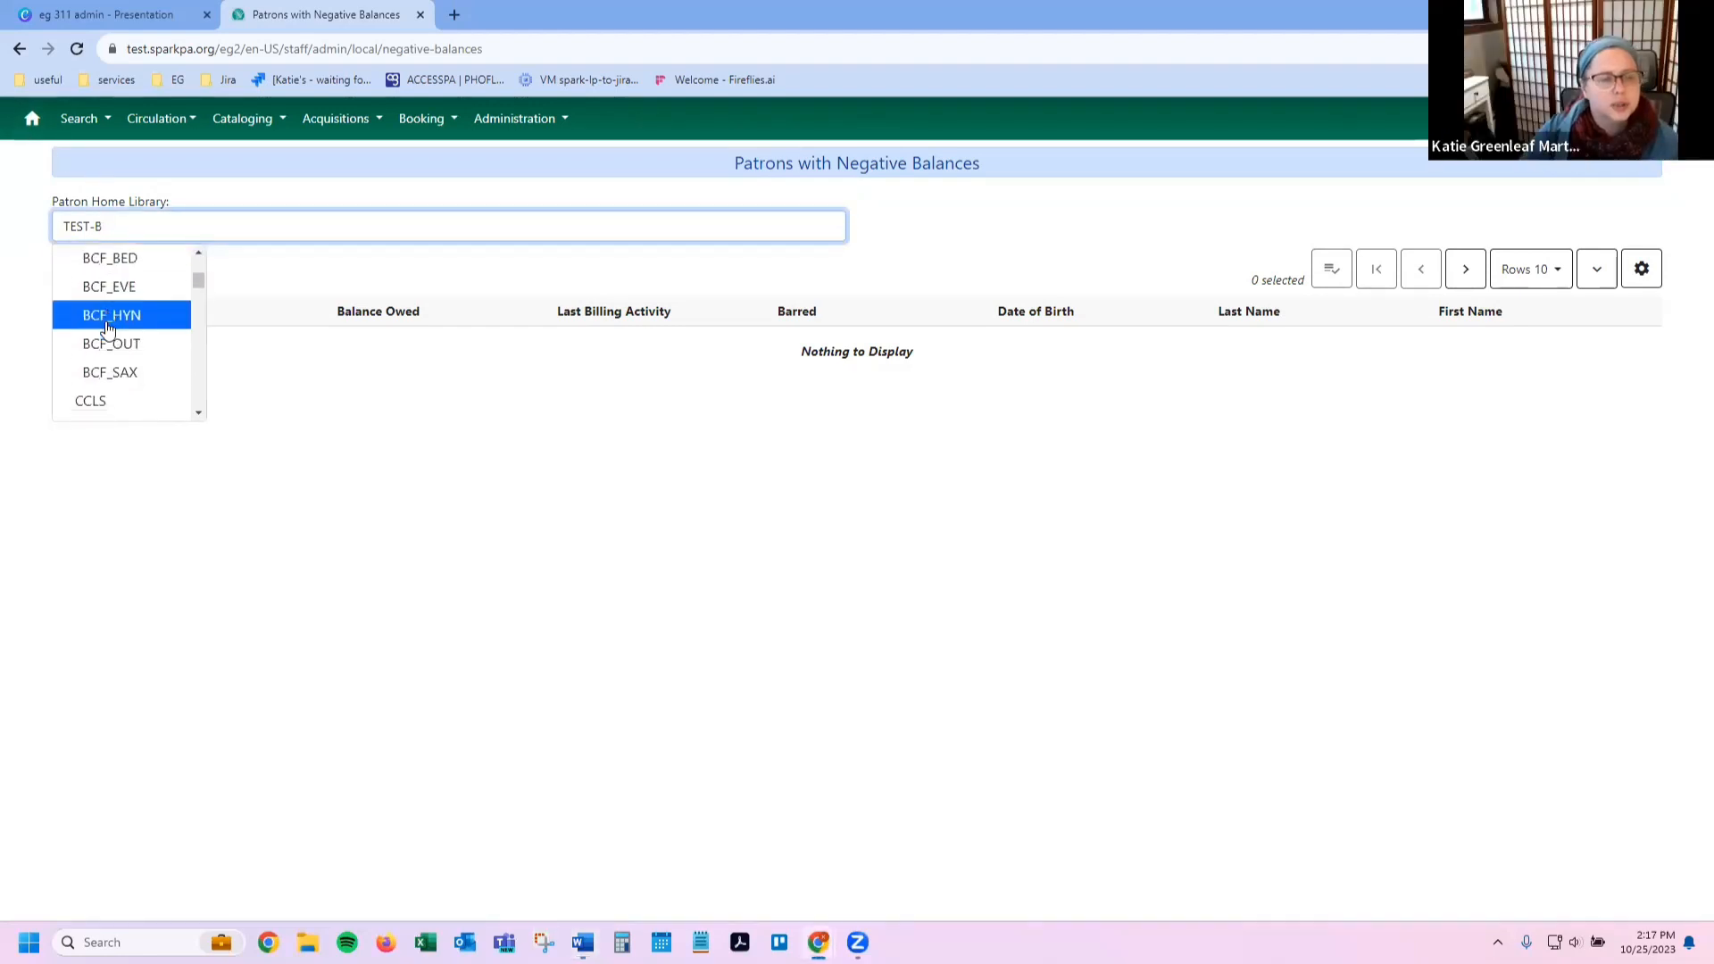
scroll(107, 328, "down", 6)
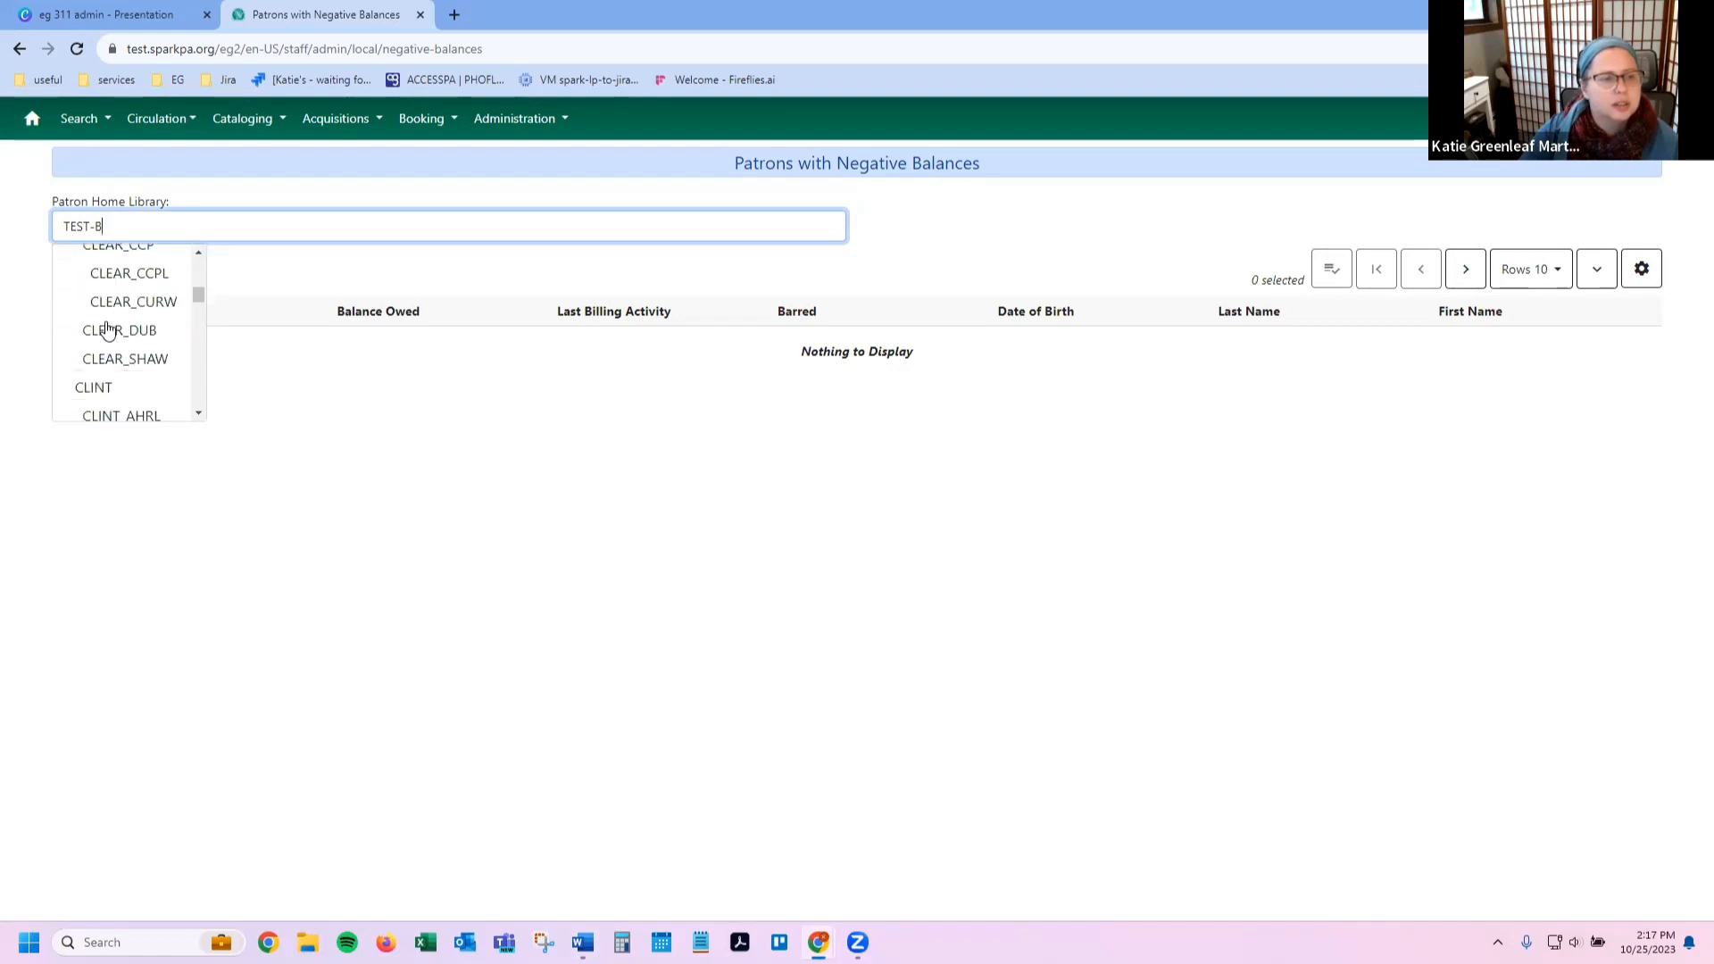
scroll(107, 330, "down", 8)
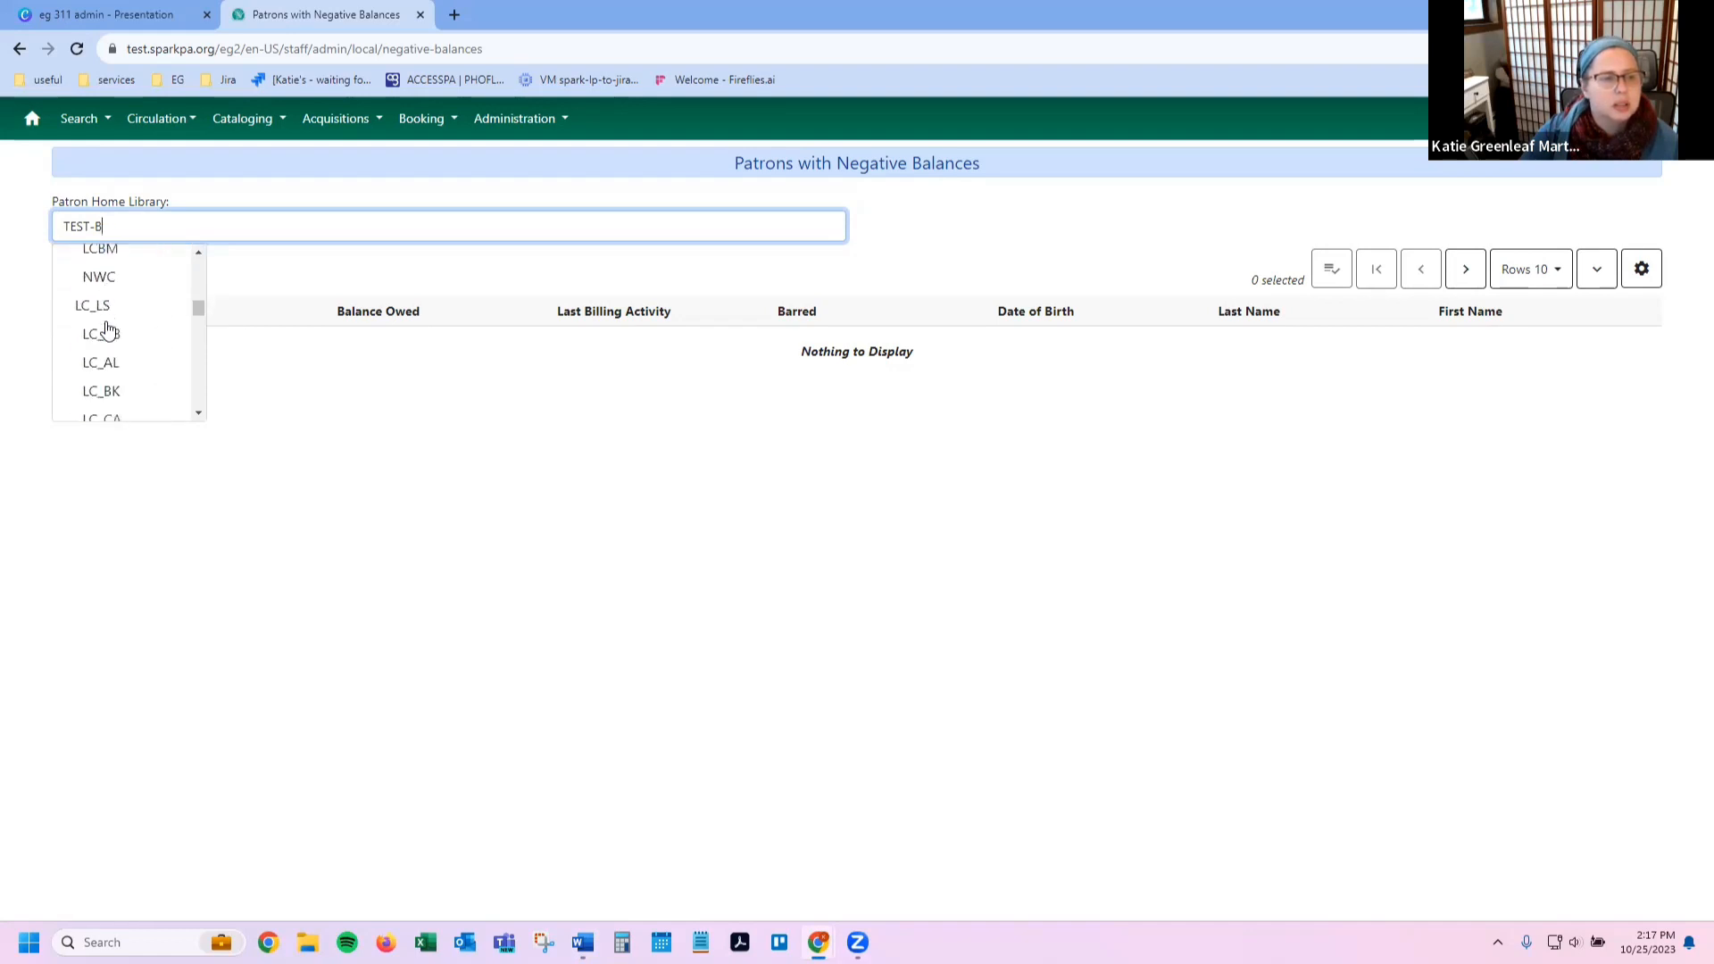
scroll(105, 331, "down", 3)
left_click(103, 359)
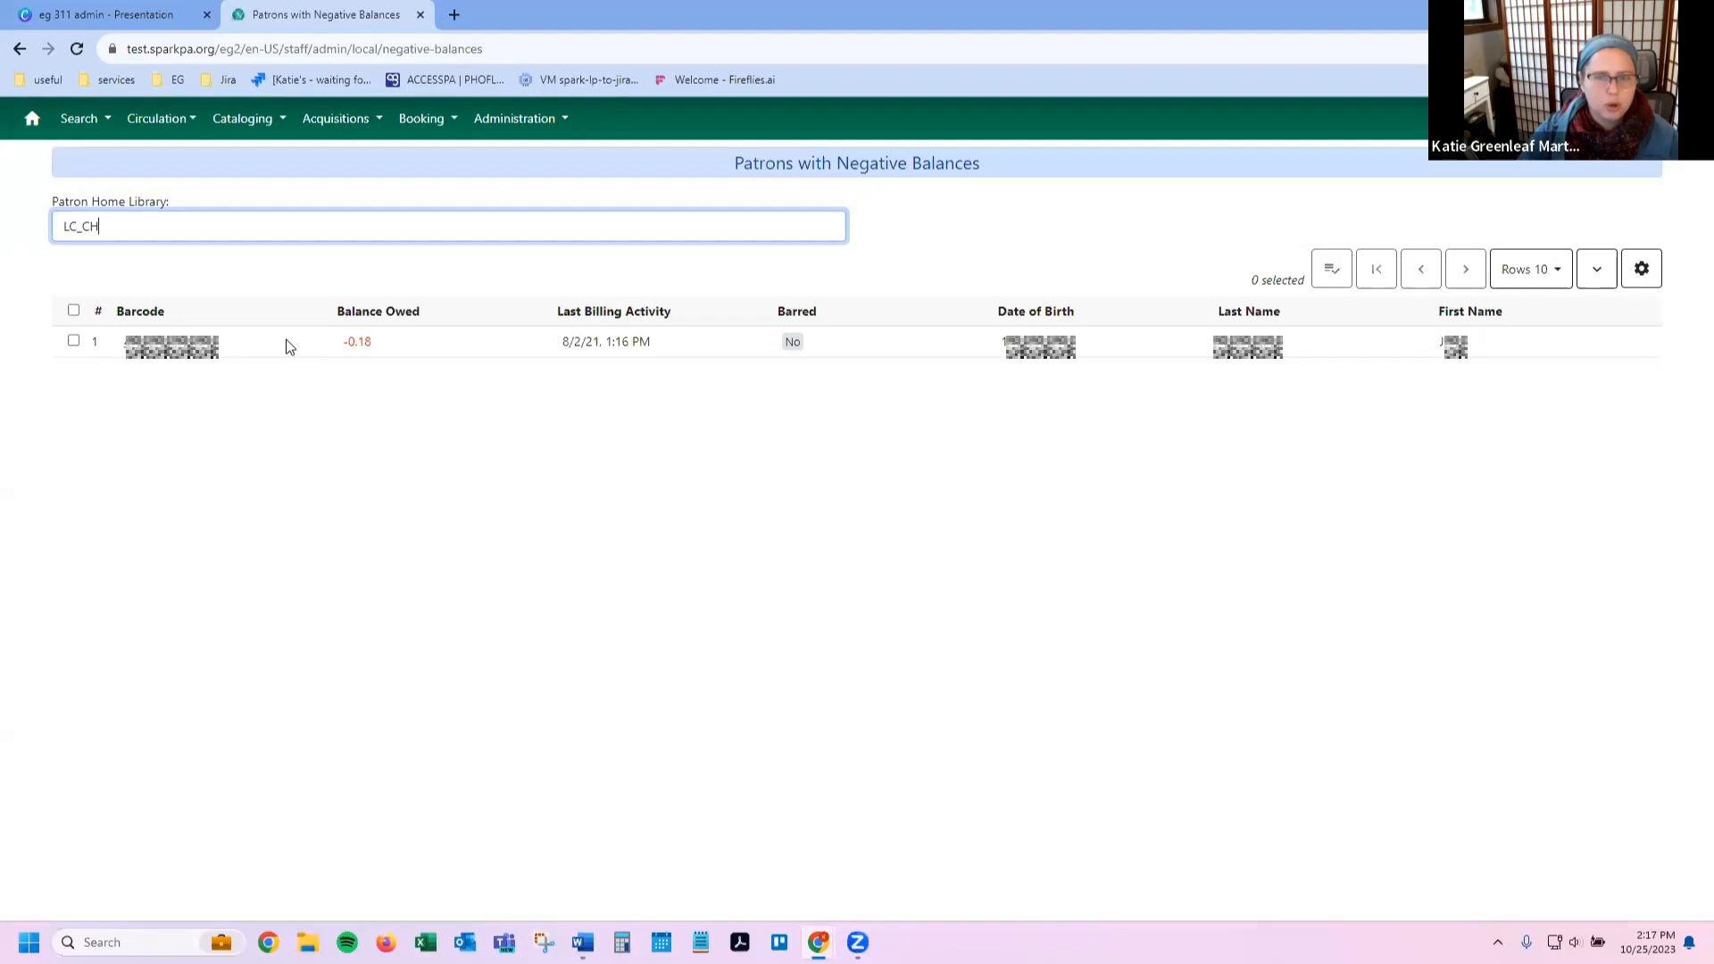
left_click(366, 344)
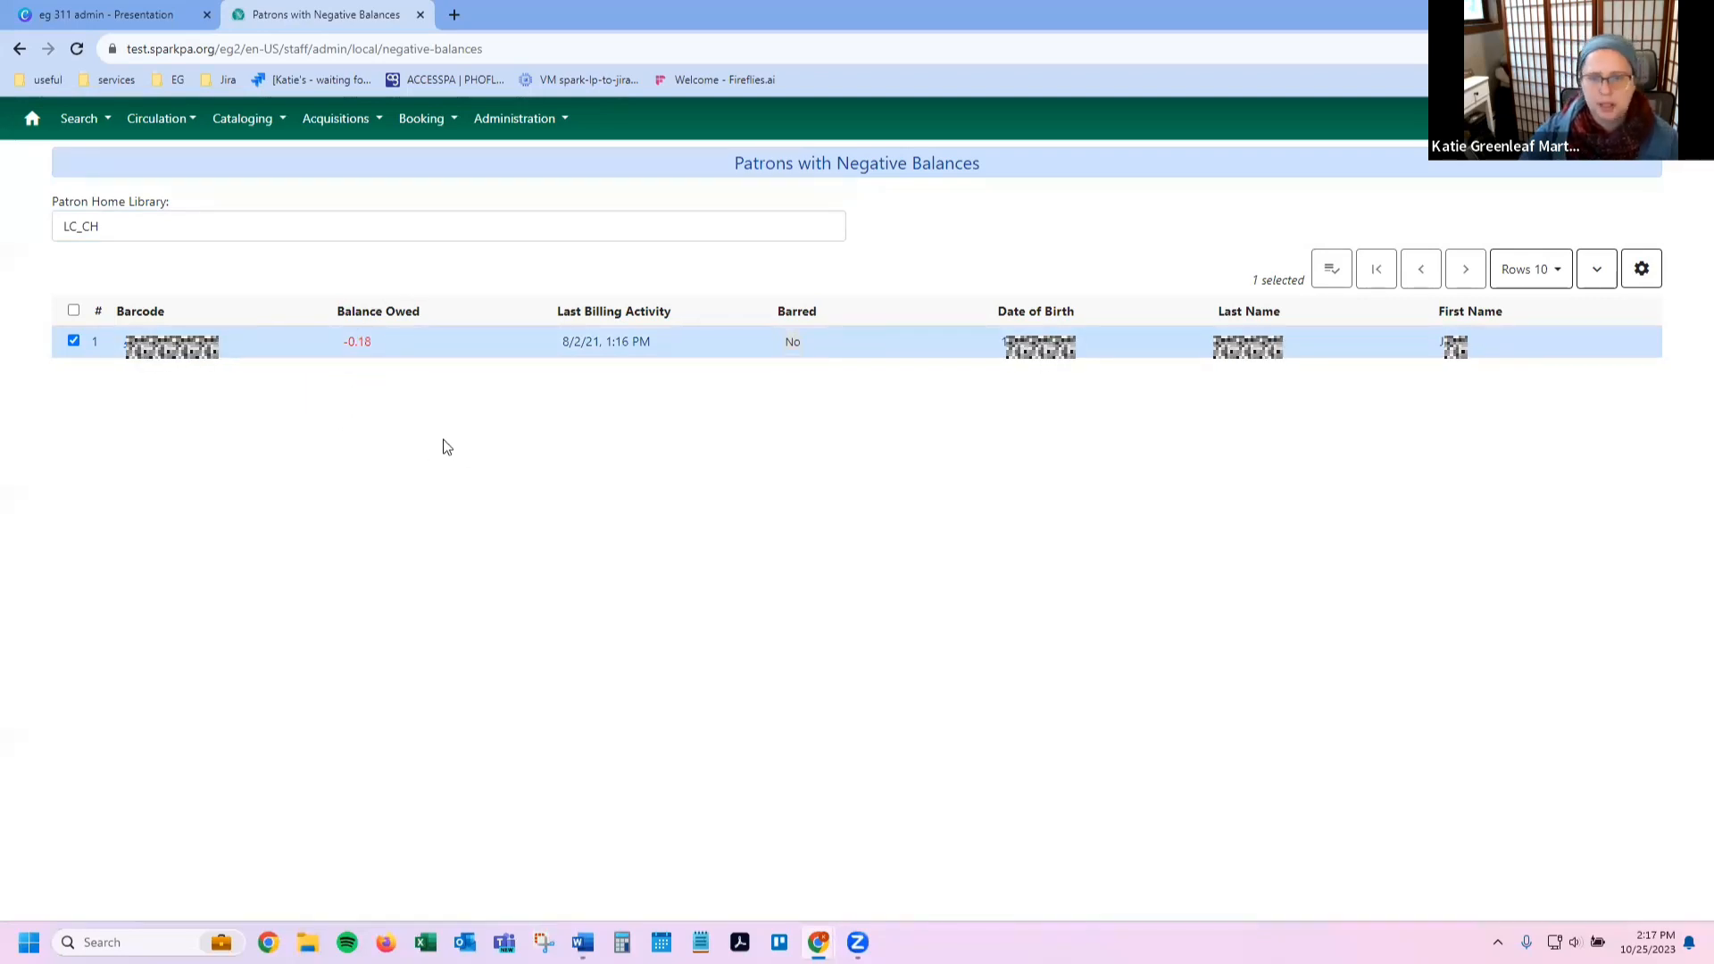
left_click(1642, 273)
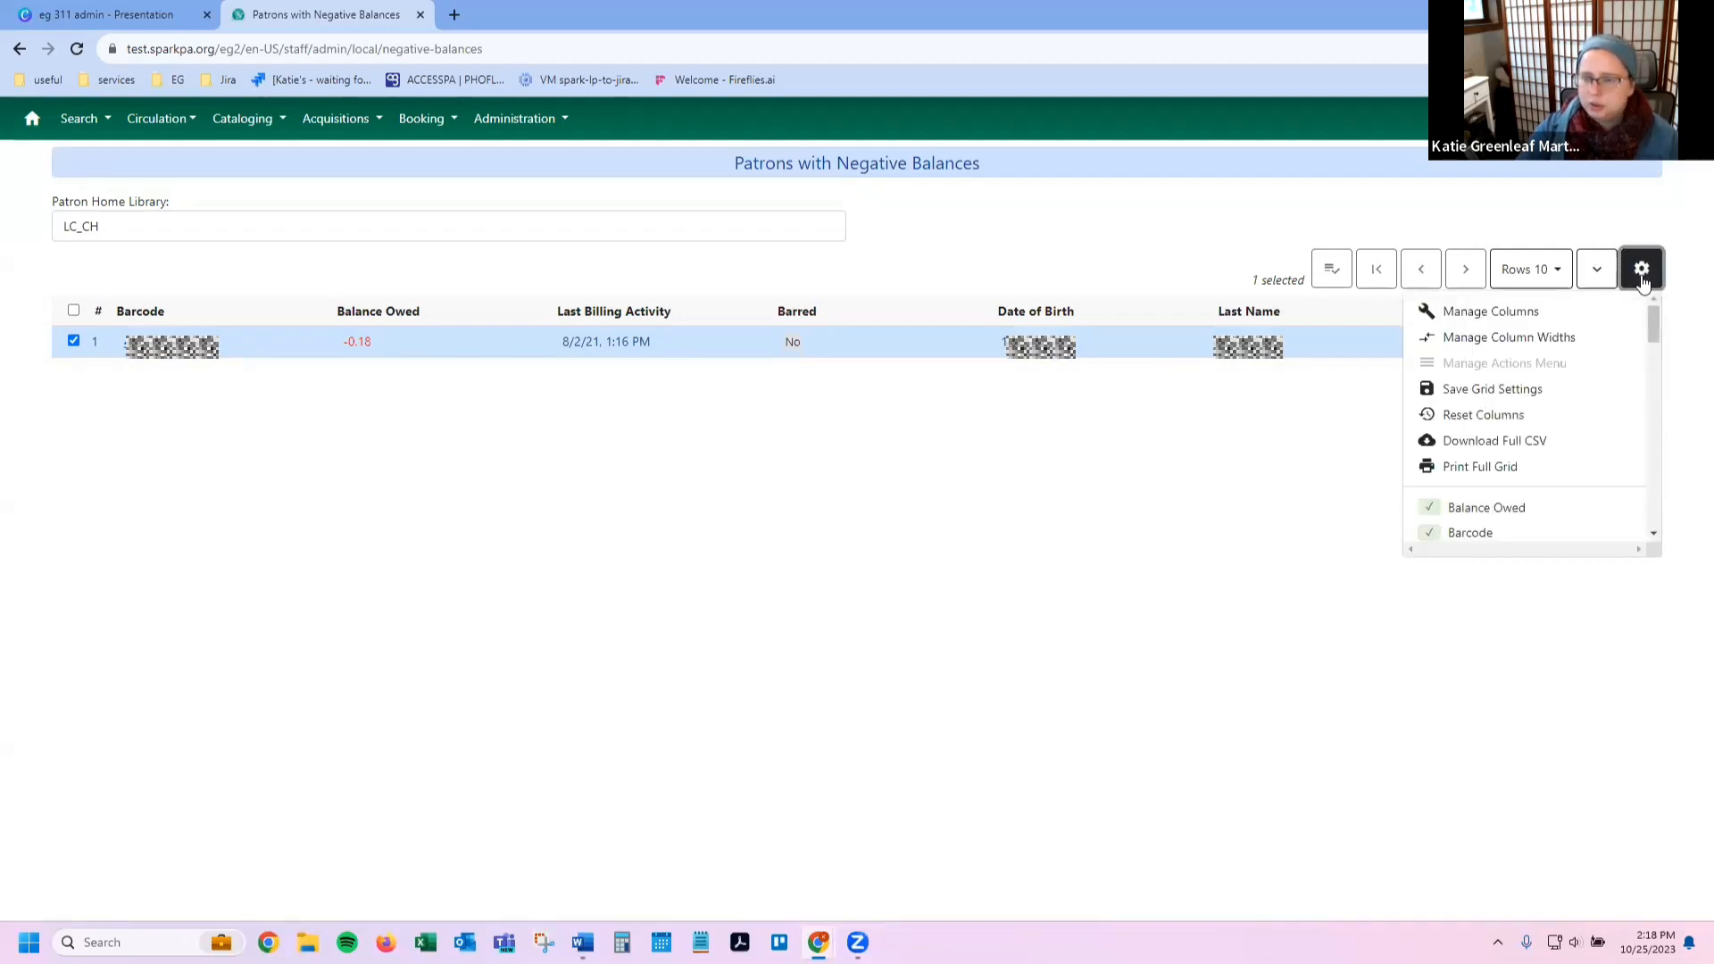
scroll(1523, 424, "down", 2)
scroll(1523, 424, "down", 10)
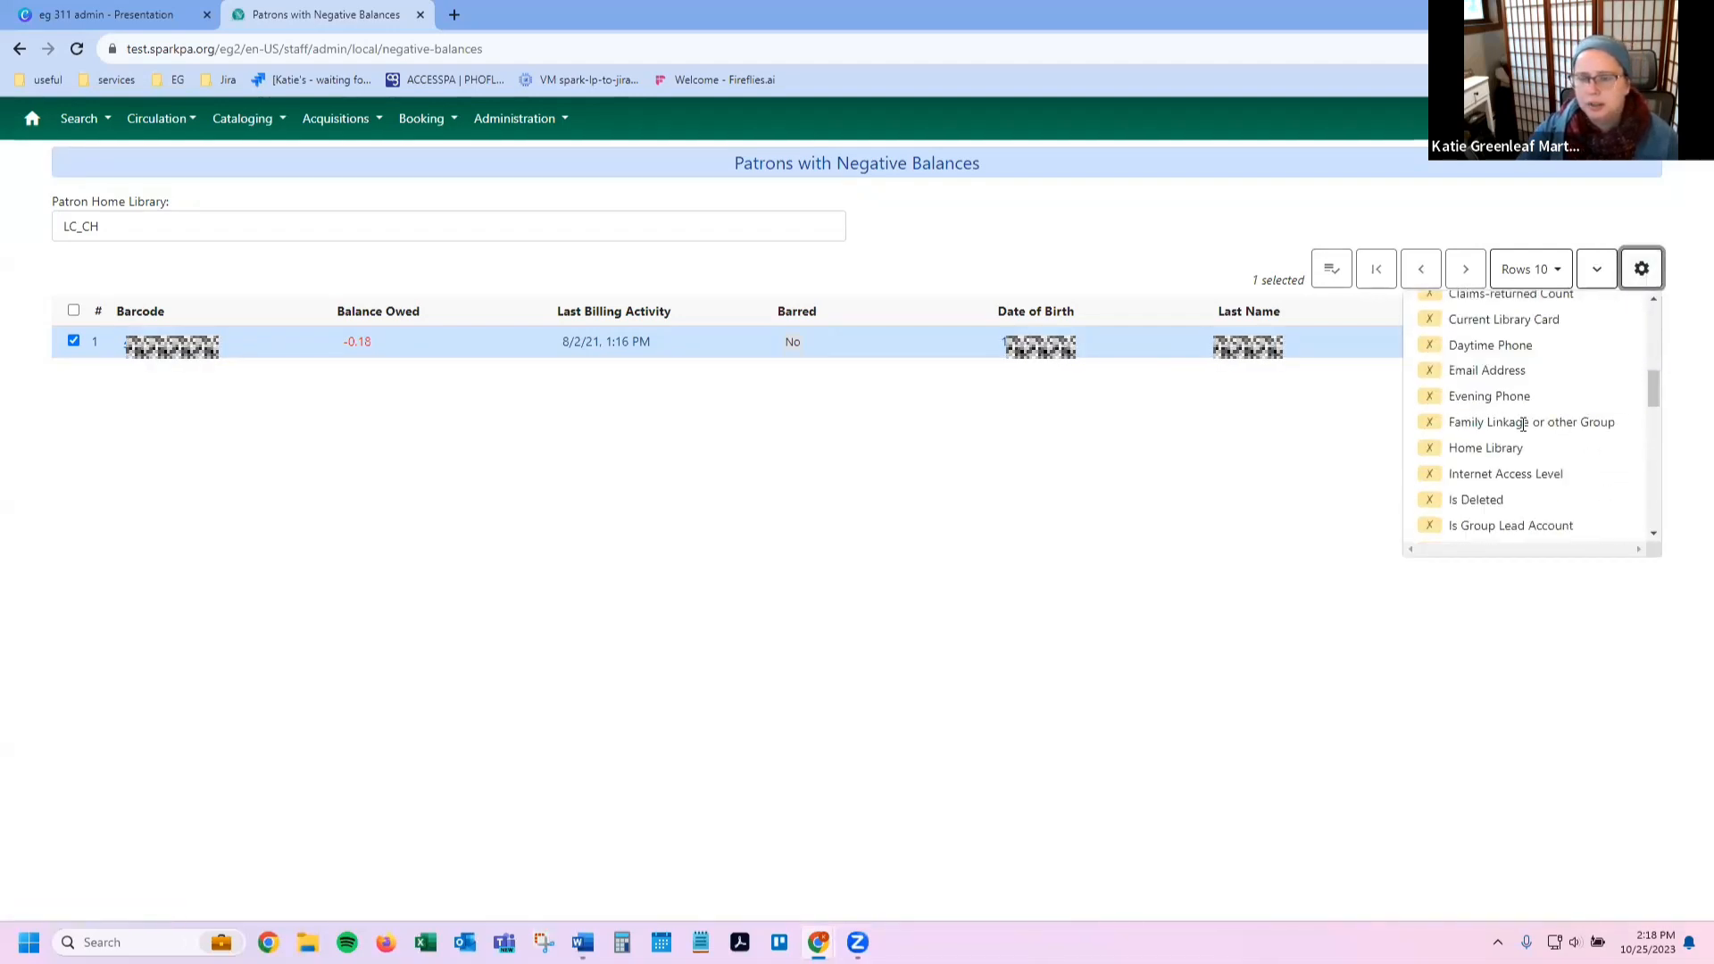
scroll(1522, 426, "up", 10)
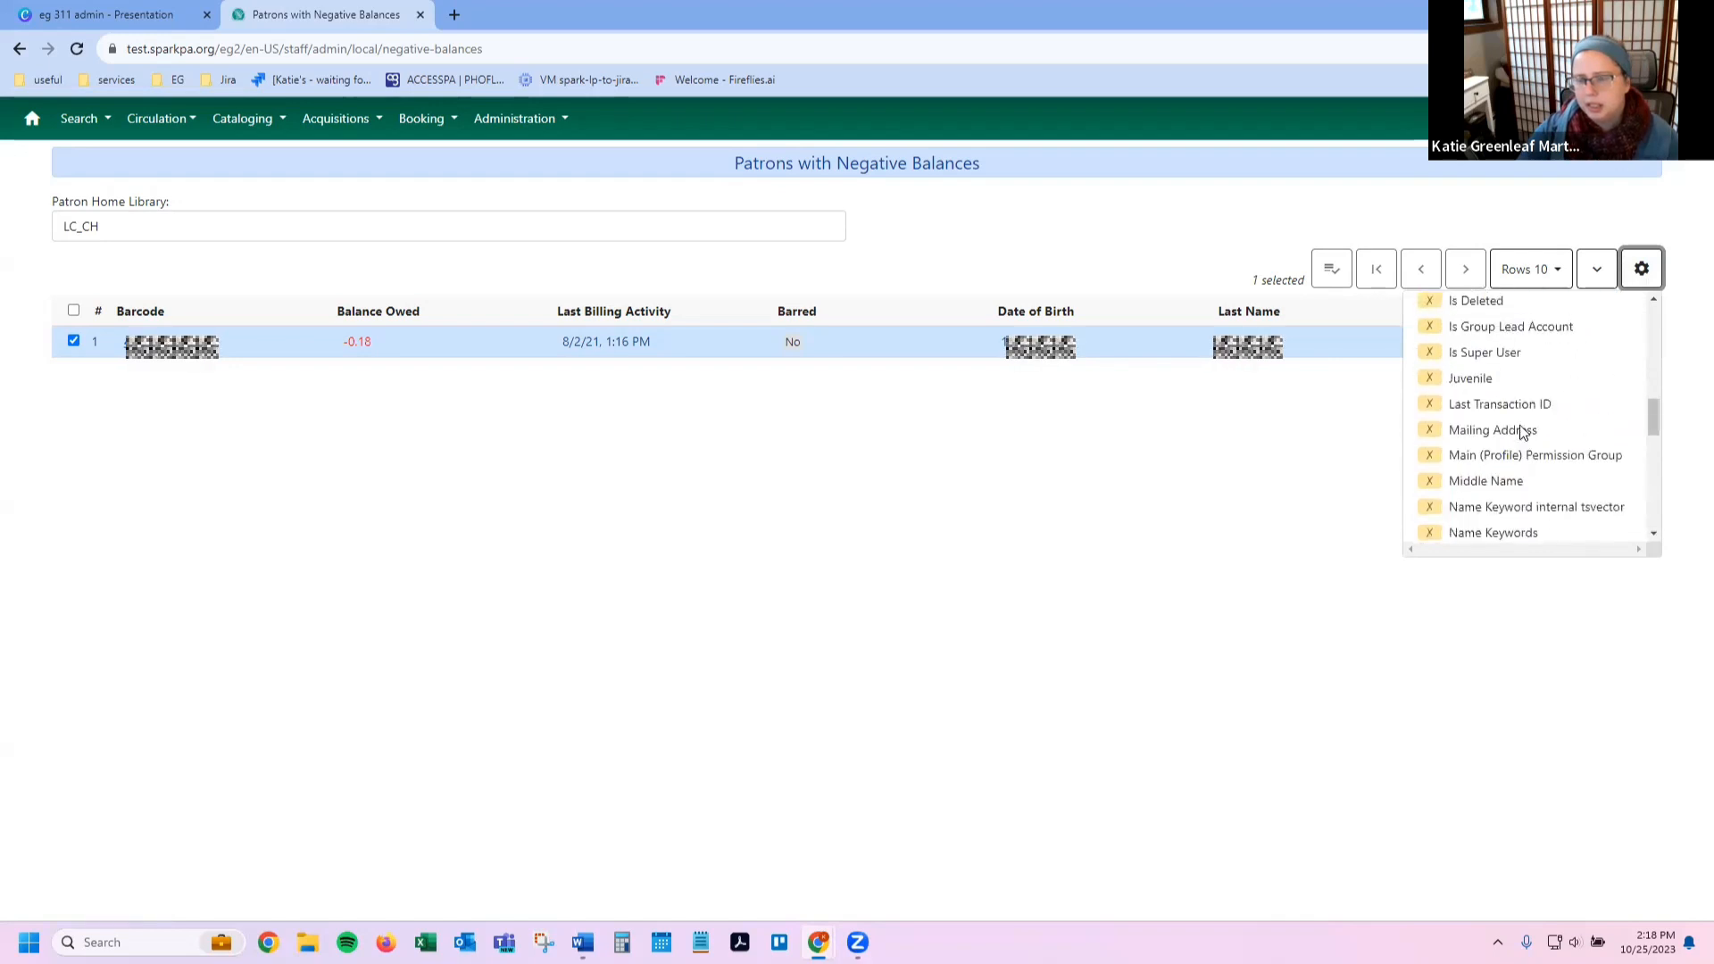
scroll(1523, 428, "down", 3)
scroll(1517, 425, "down", 5)
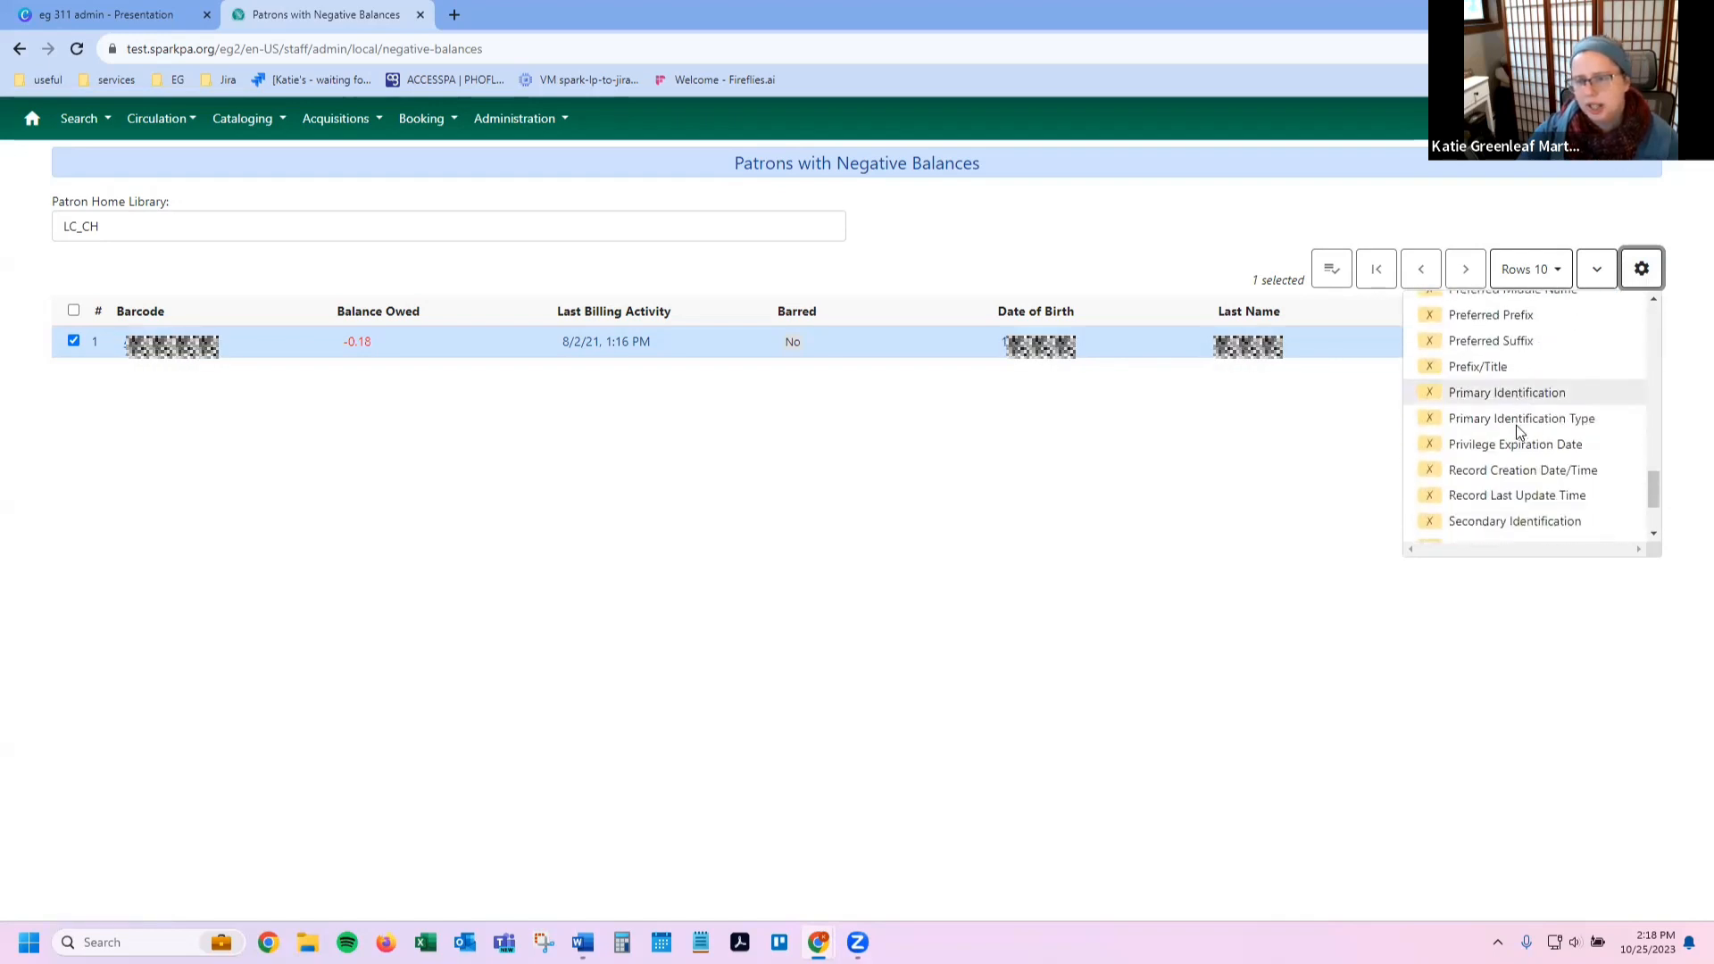
scroll(1516, 426, "up", 10)
scroll(1515, 431, "up", 1)
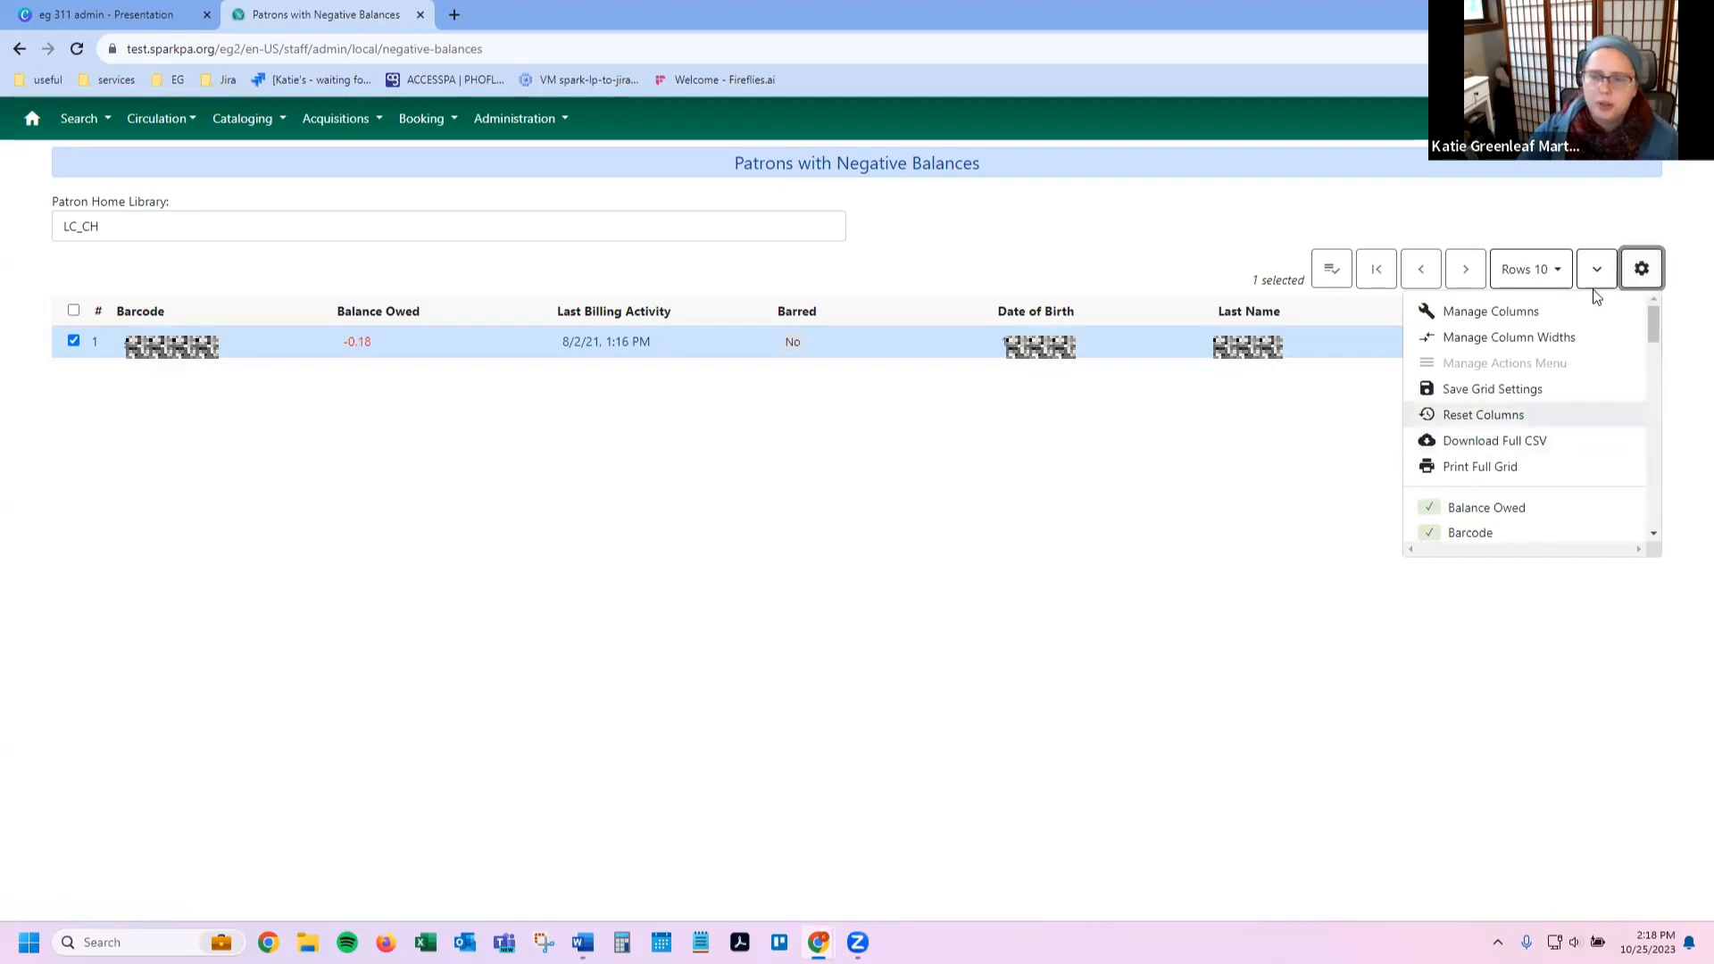
left_click(1629, 267)
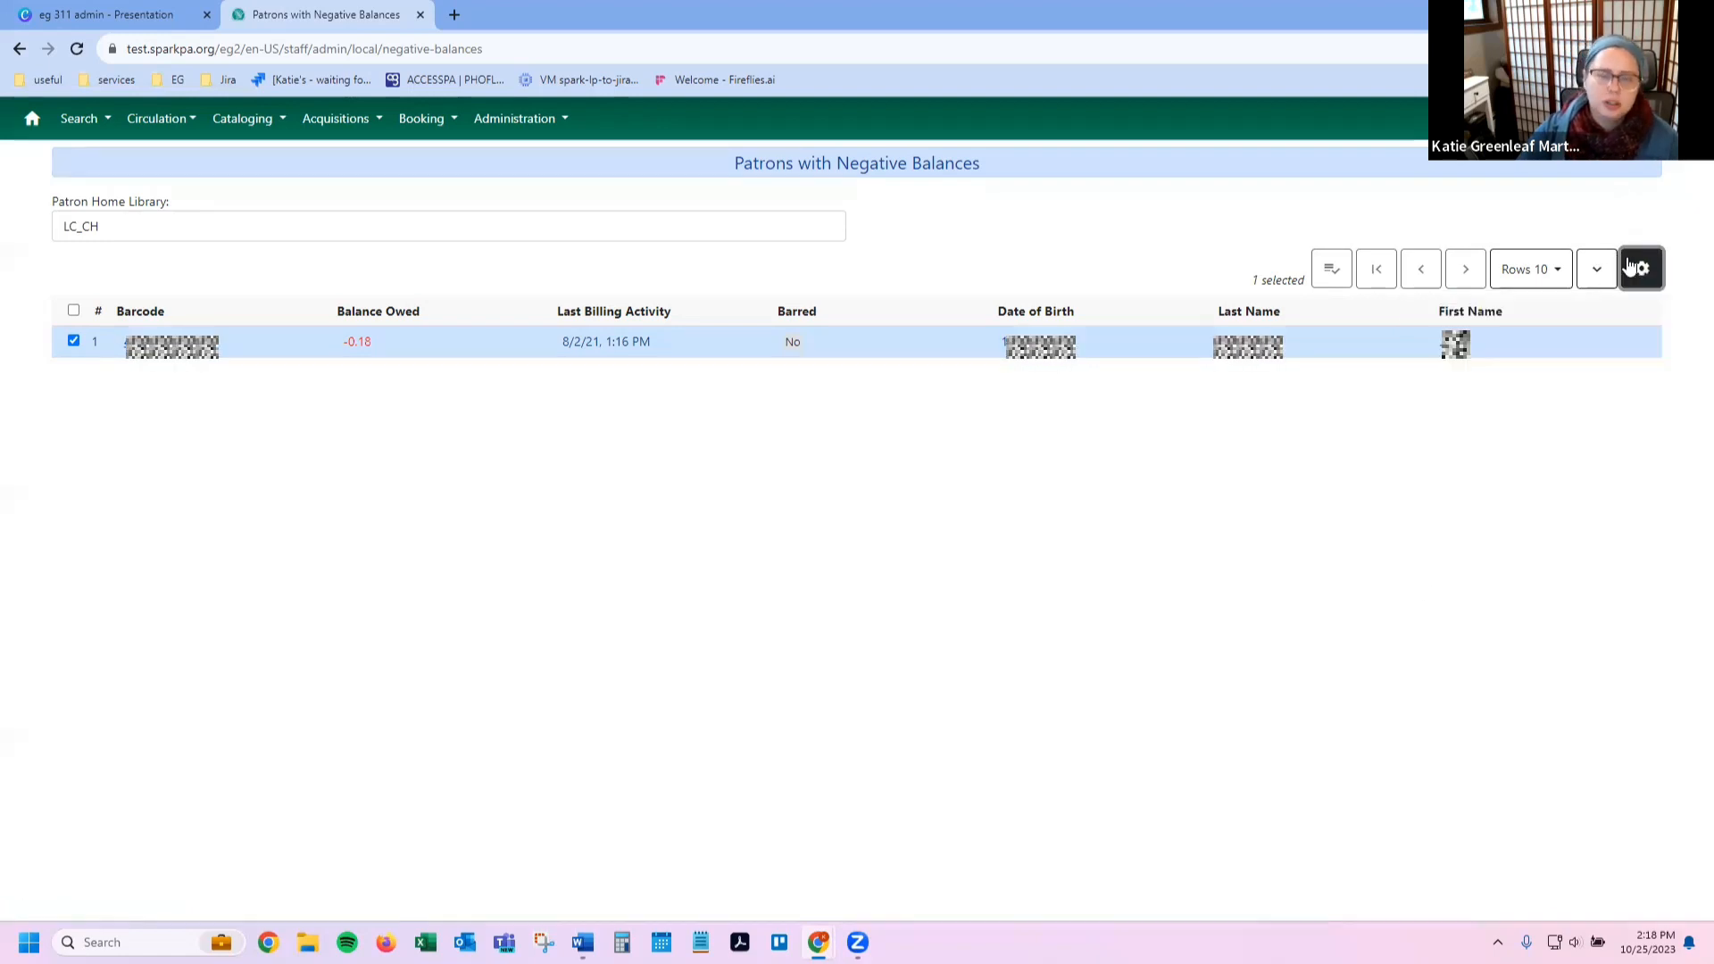
Step: Return to the staff client home page, then switch over to Word
left_click(34, 132)
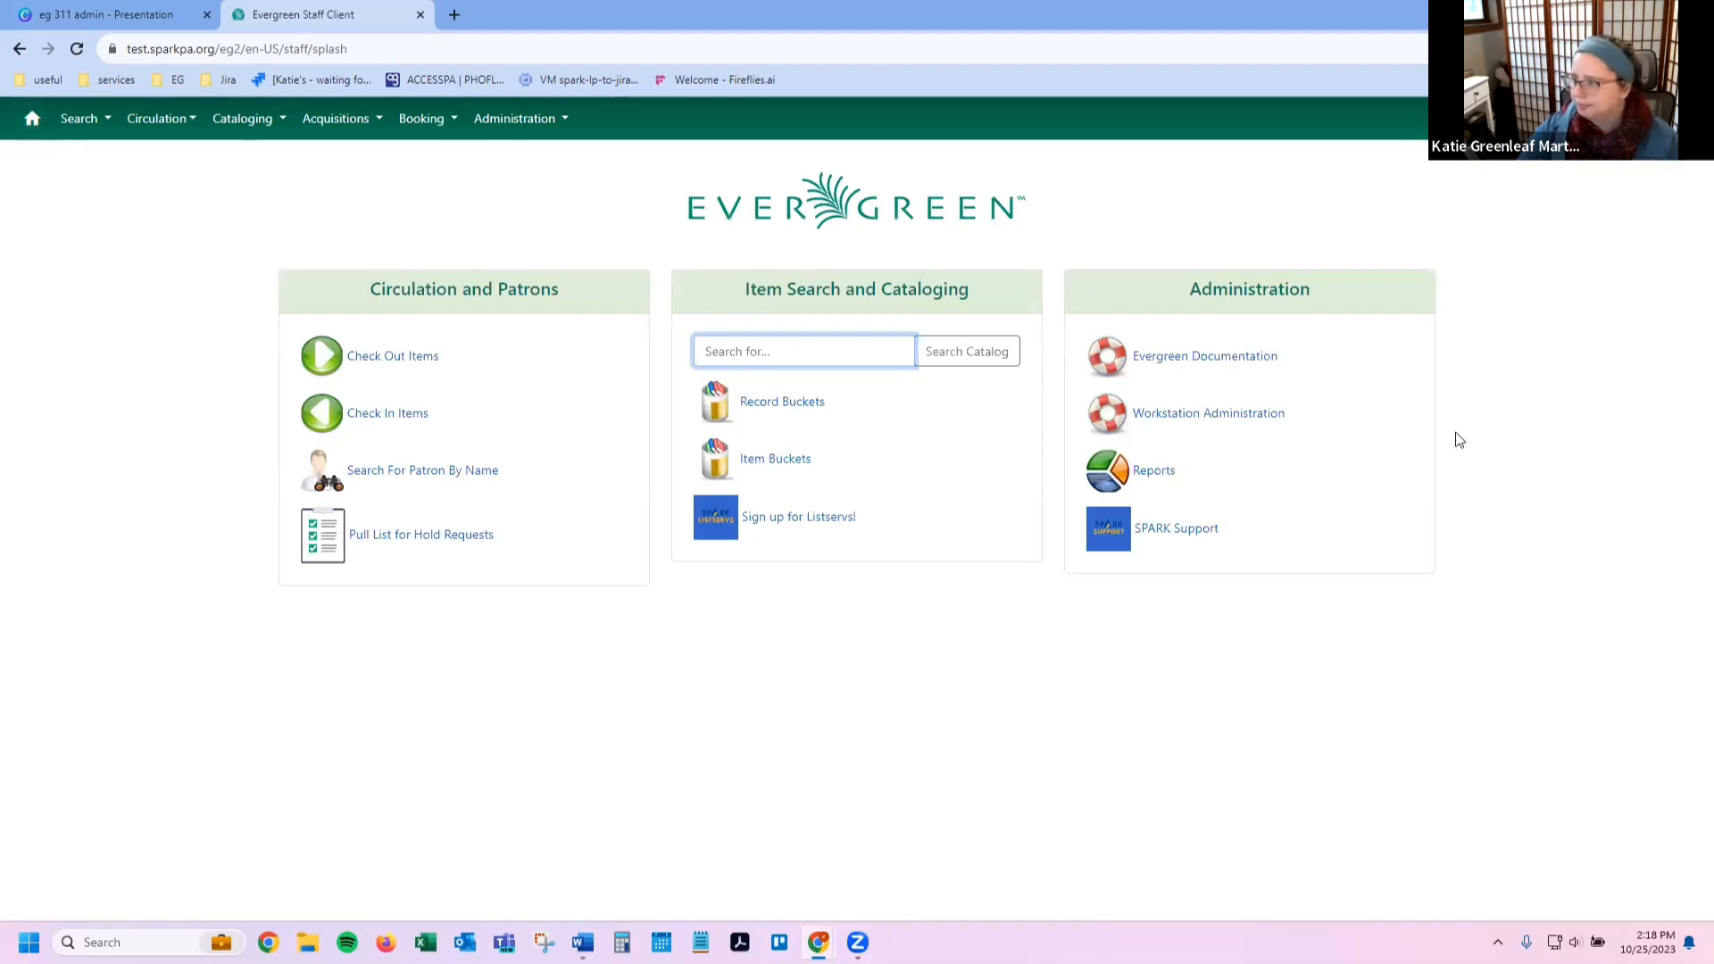
key("alt+Tab")
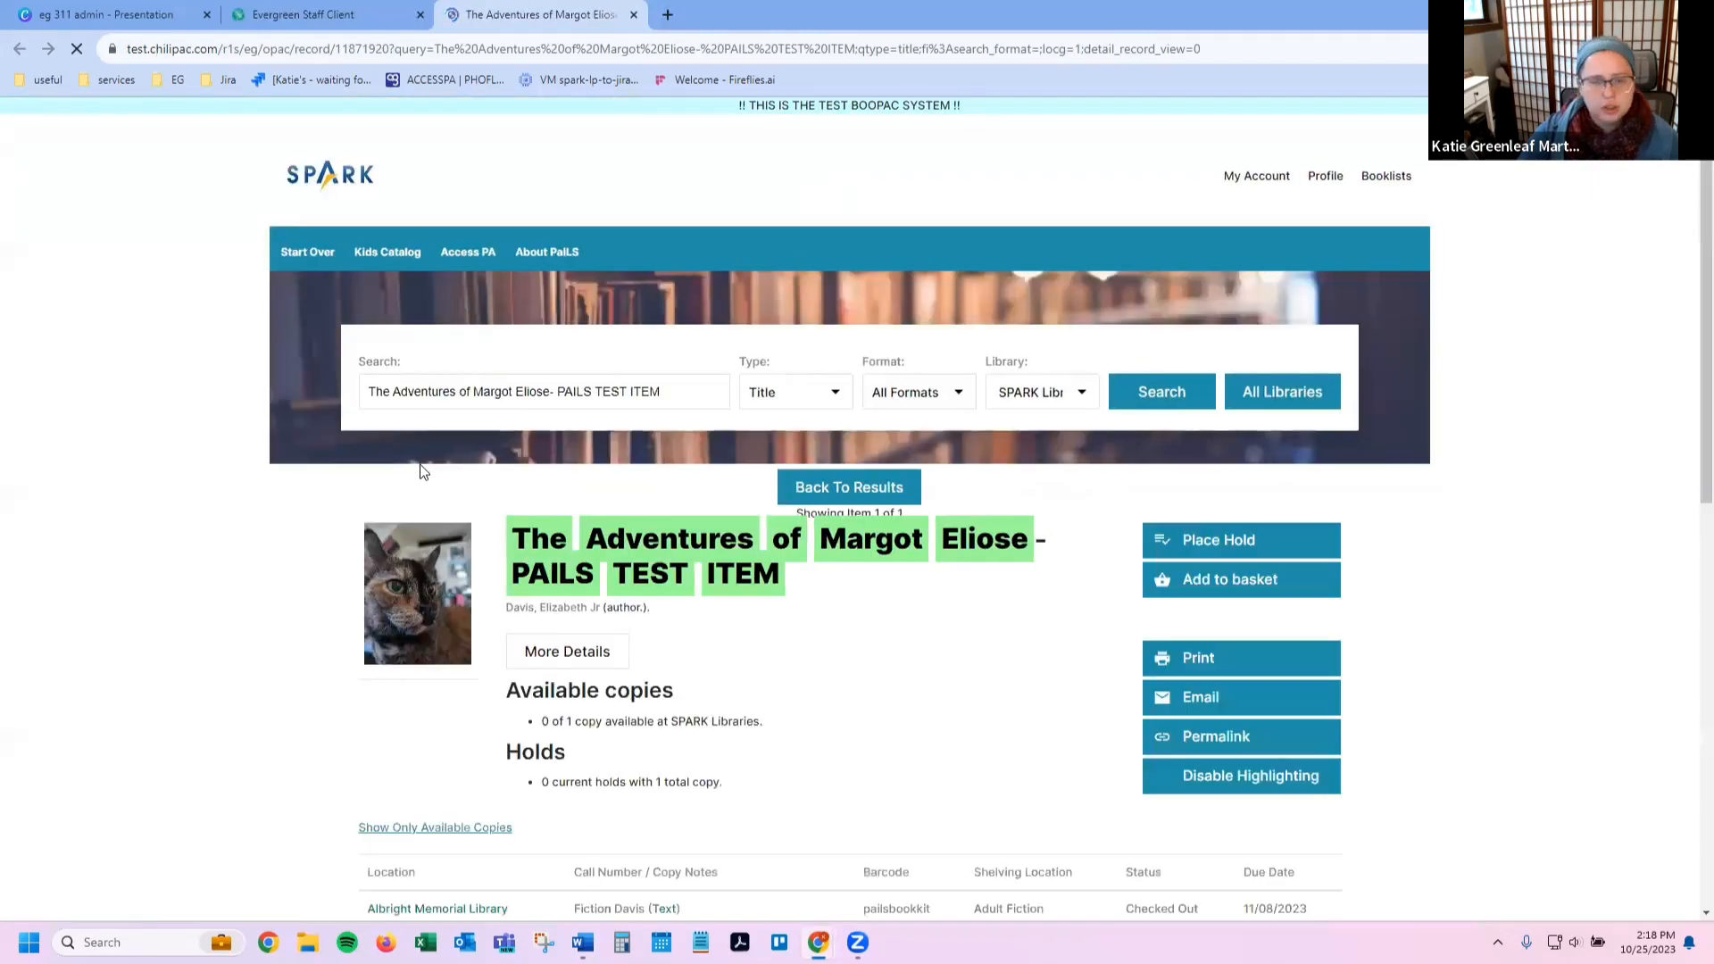
scroll(213, 505, "down", 2)
scroll(214, 506, "down", 3)
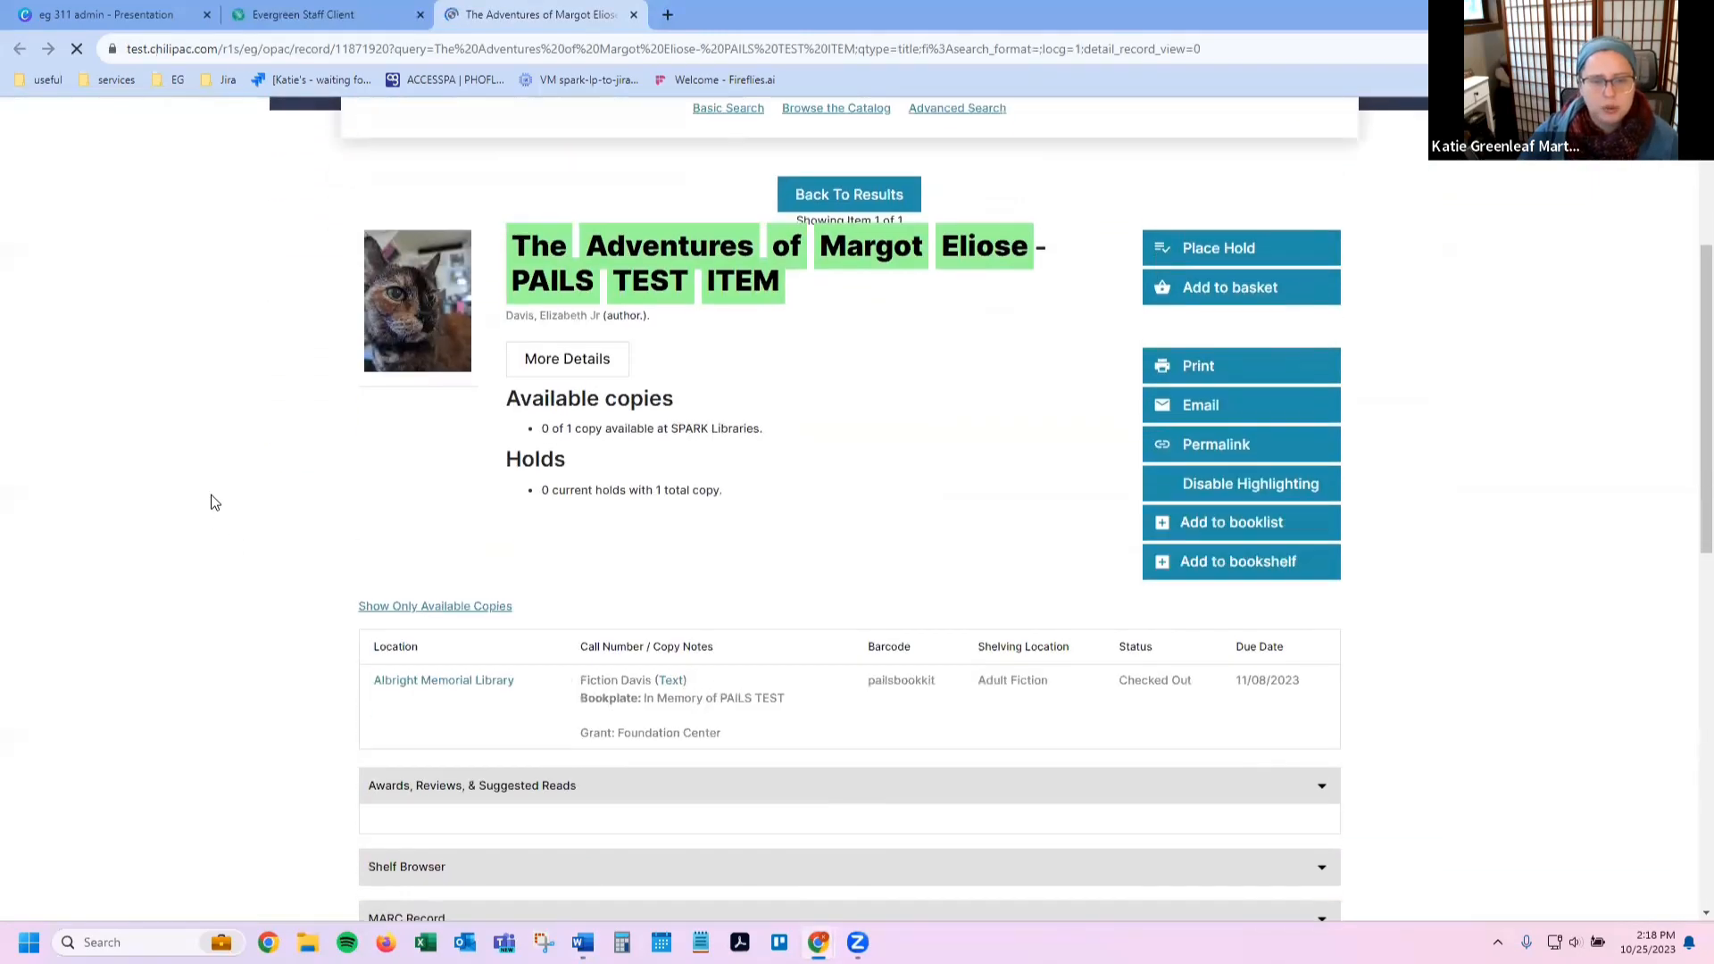
scroll(213, 503, "down", 1)
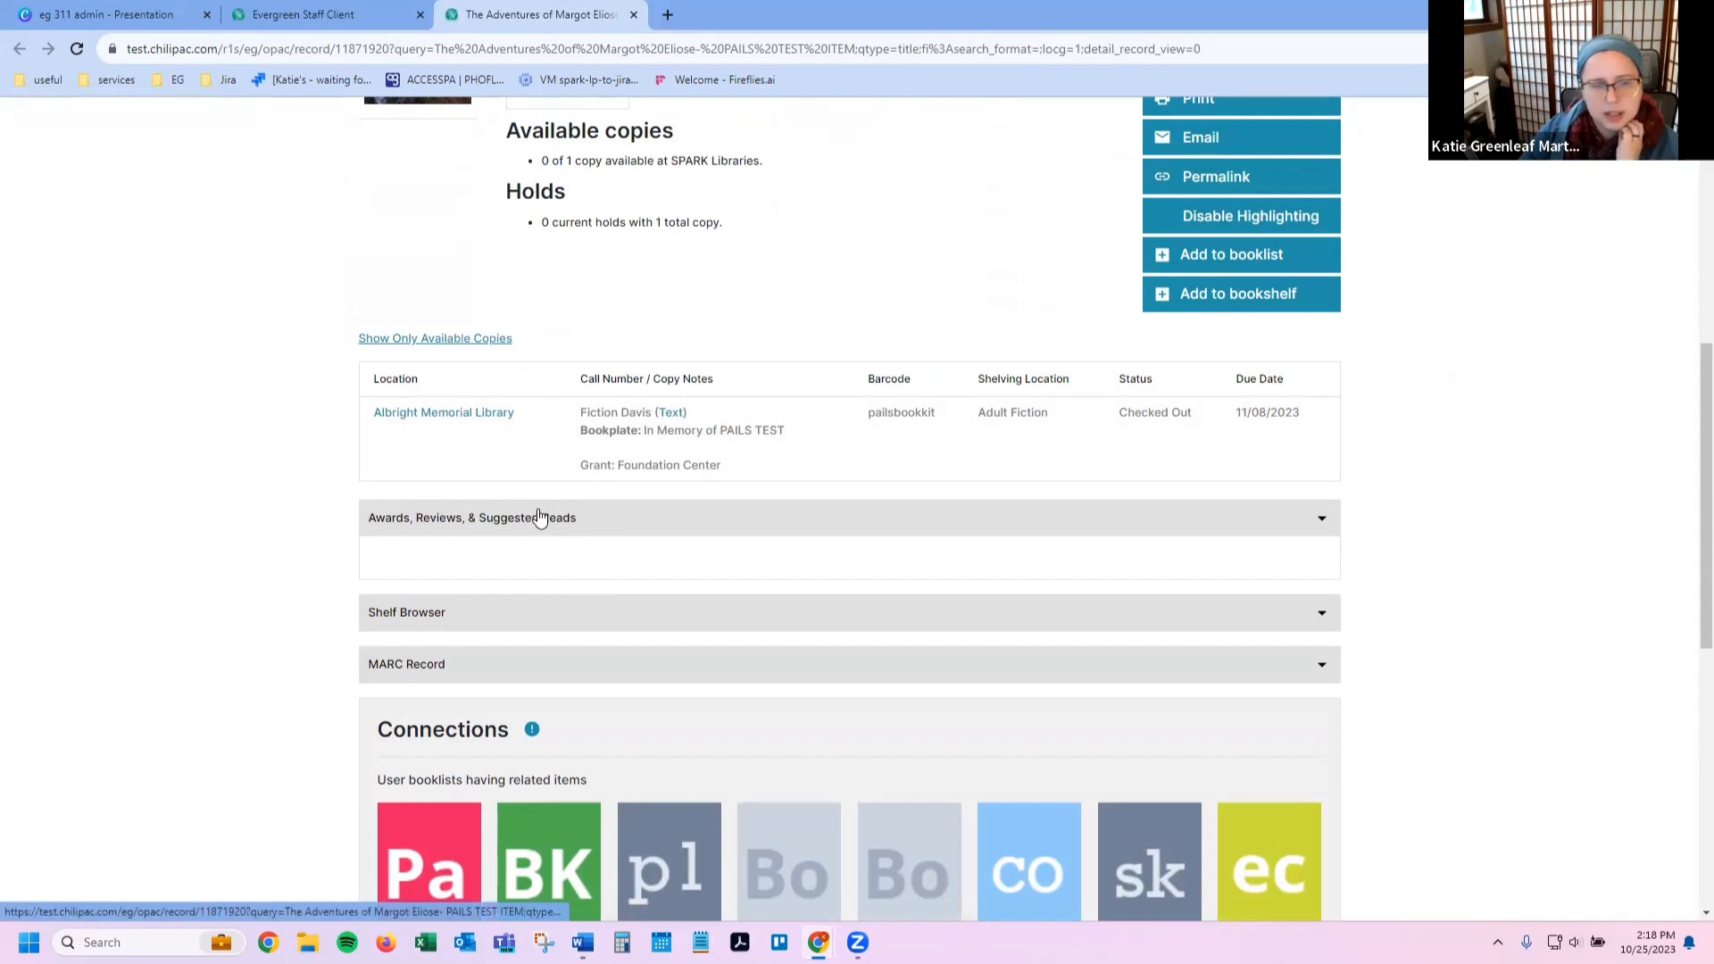
scroll(539, 518, "up", 1)
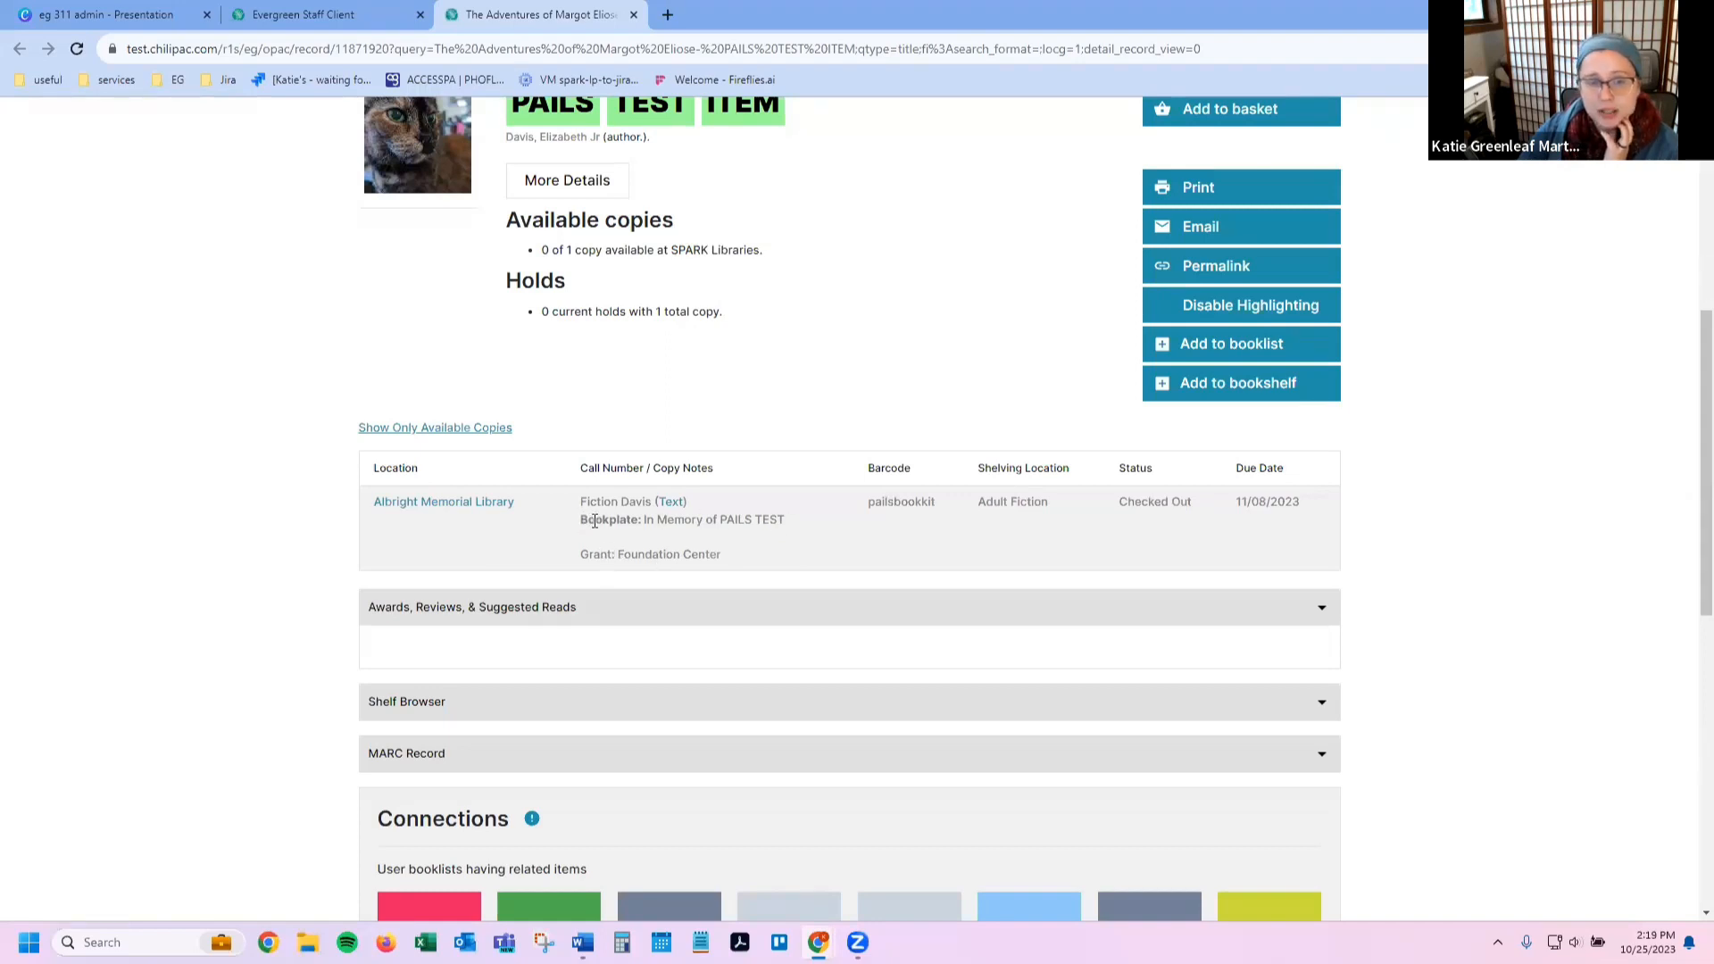
left_click_drag(581, 521, 791, 525)
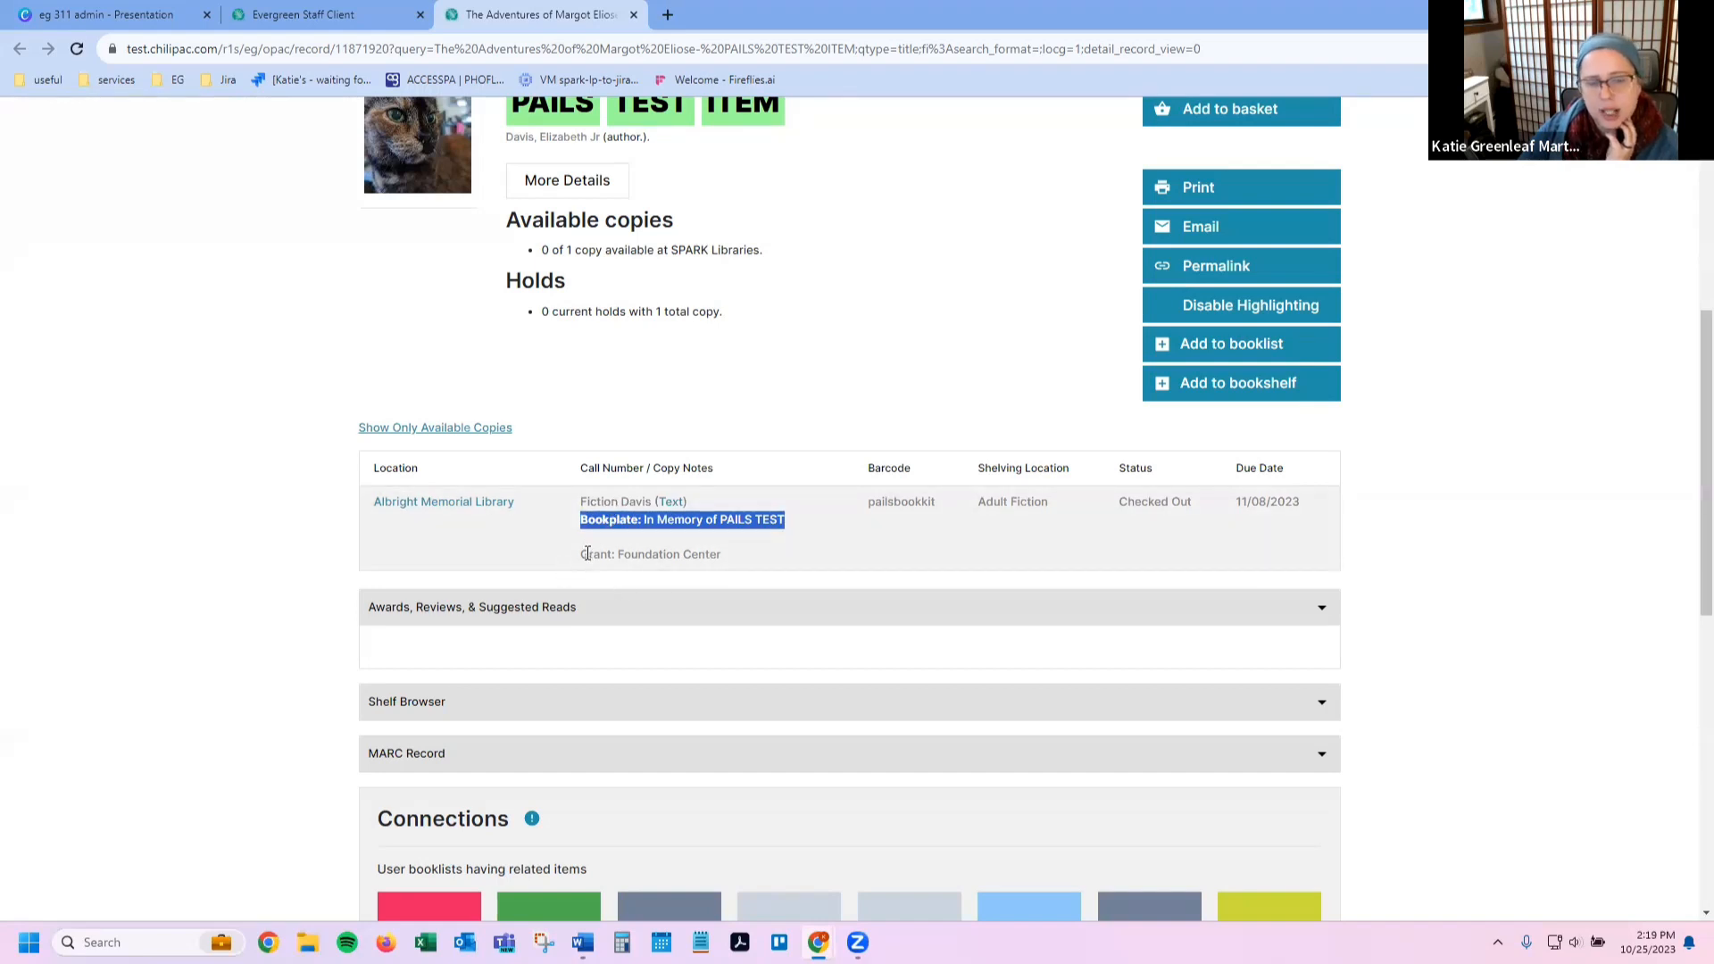
left_click(650, 564)
mouse_move(589, 558)
left_mouse_down()
mouse_move(721, 566)
mouse_move(565, 554)
left_mouse_up()
left_click(725, 565)
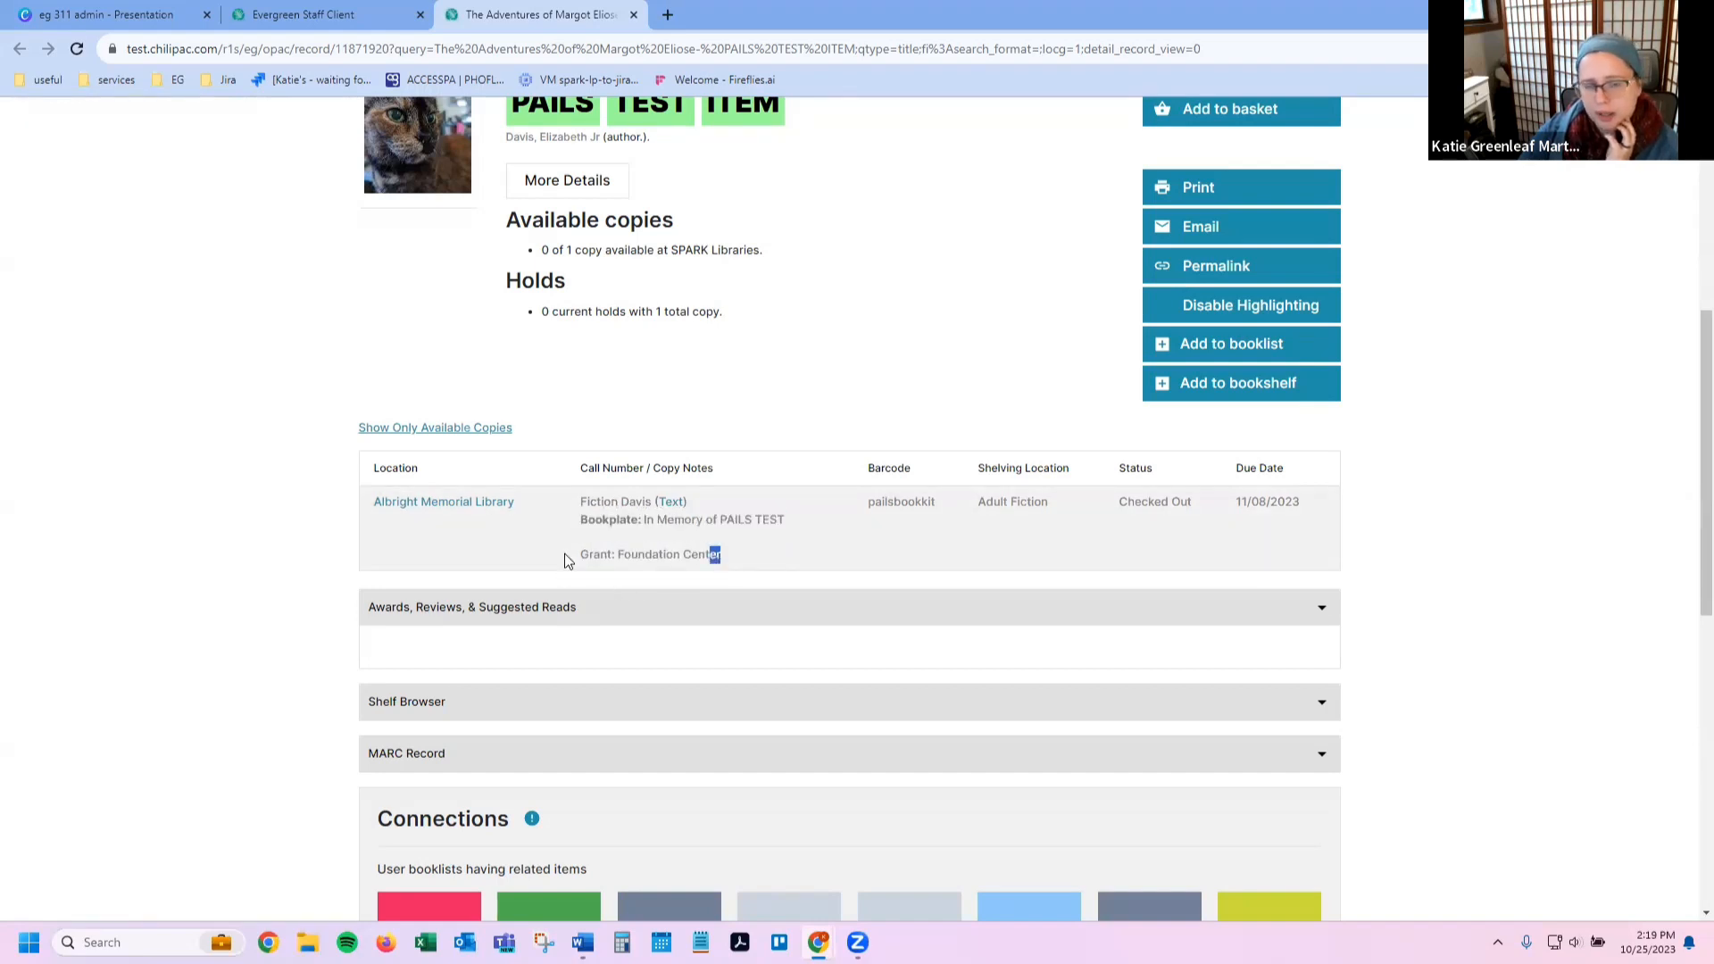
left_click(667, 557)
left_click_drag(603, 553, 784, 550)
left_click(784, 550)
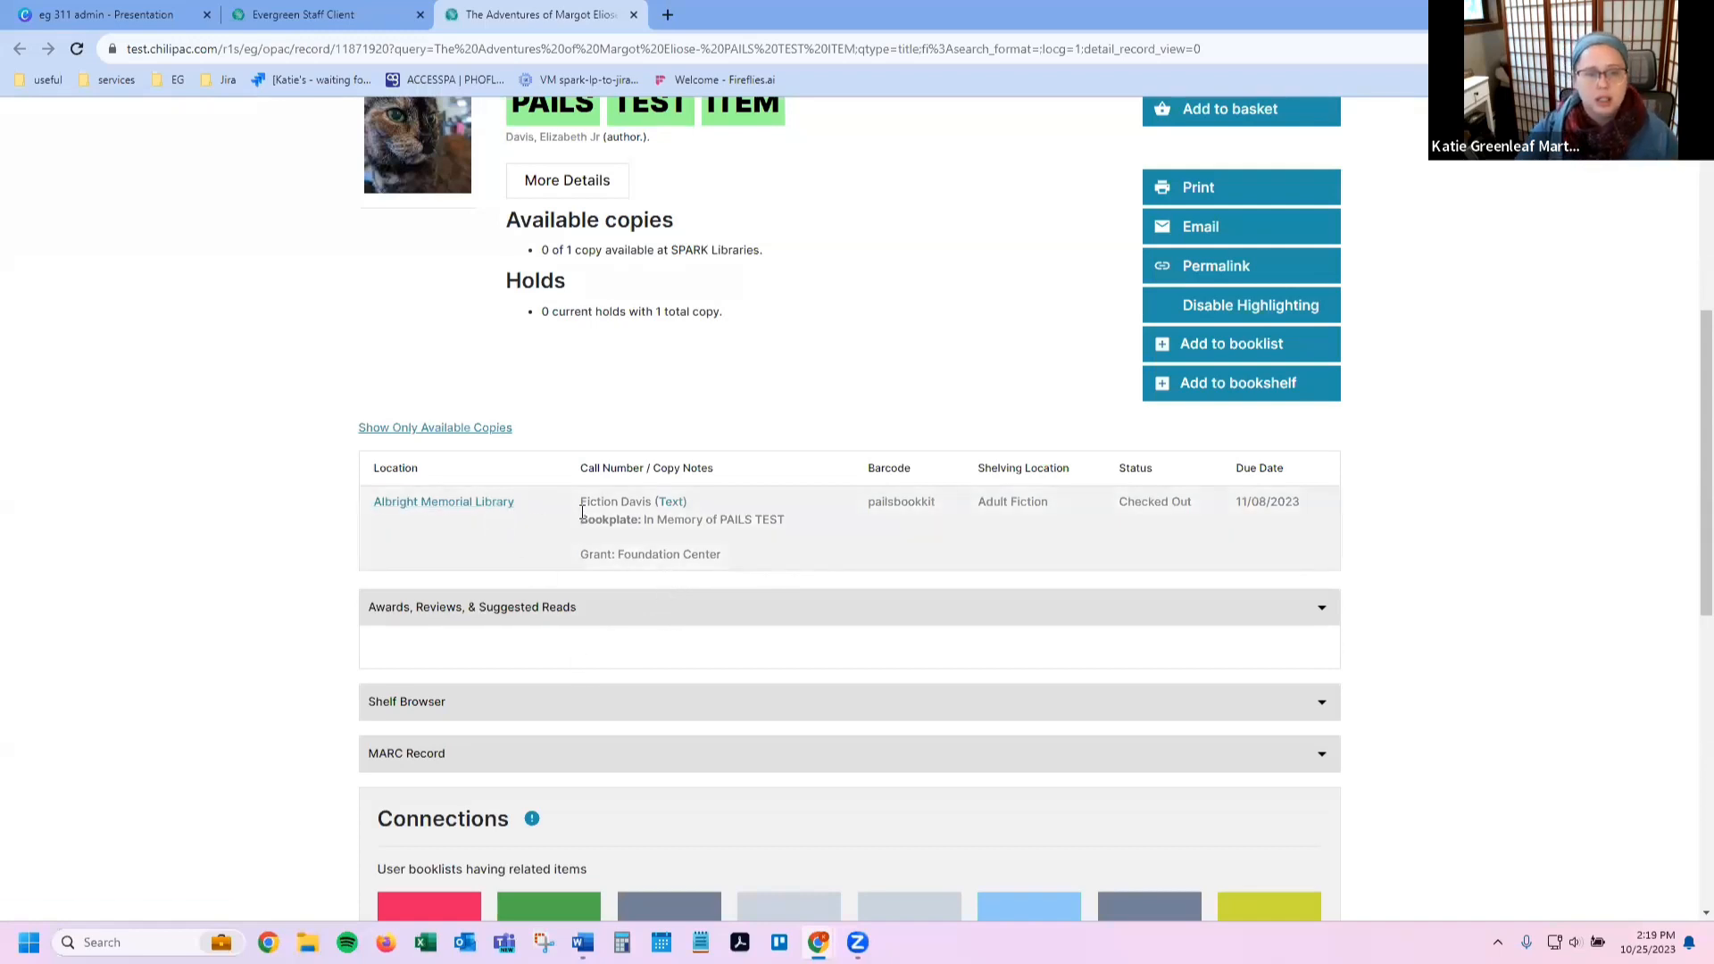
left_click_drag(585, 519, 741, 519)
left_click(755, 532)
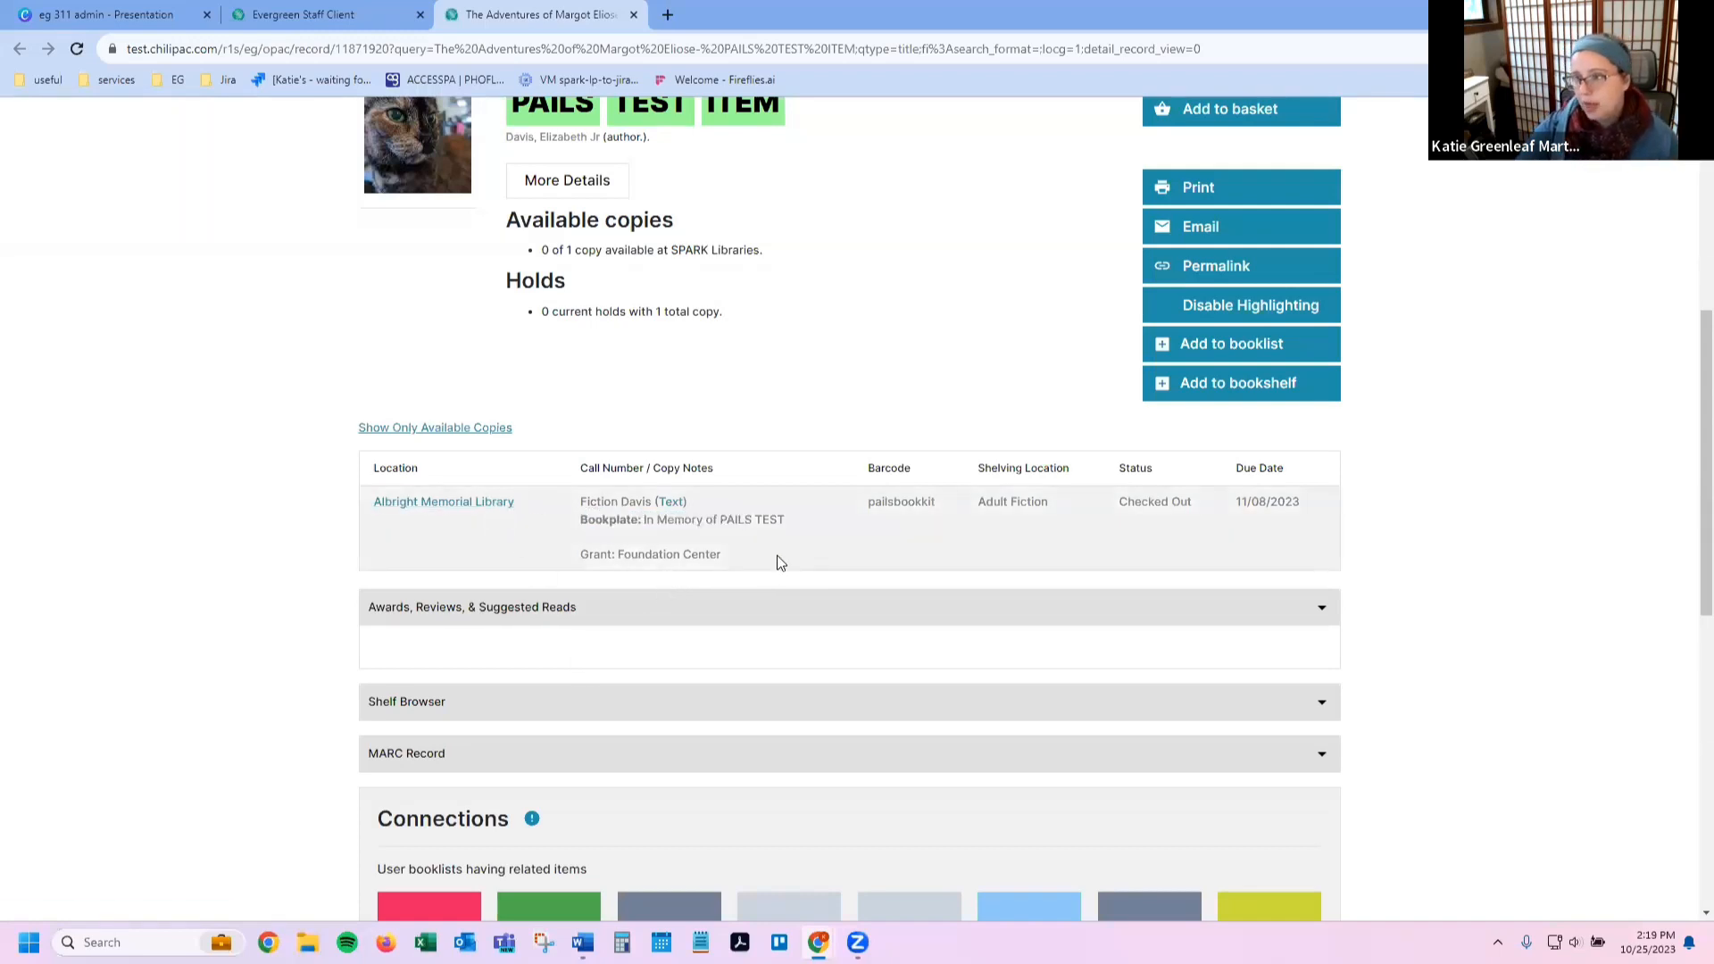
left_click_drag(609, 552, 757, 545)
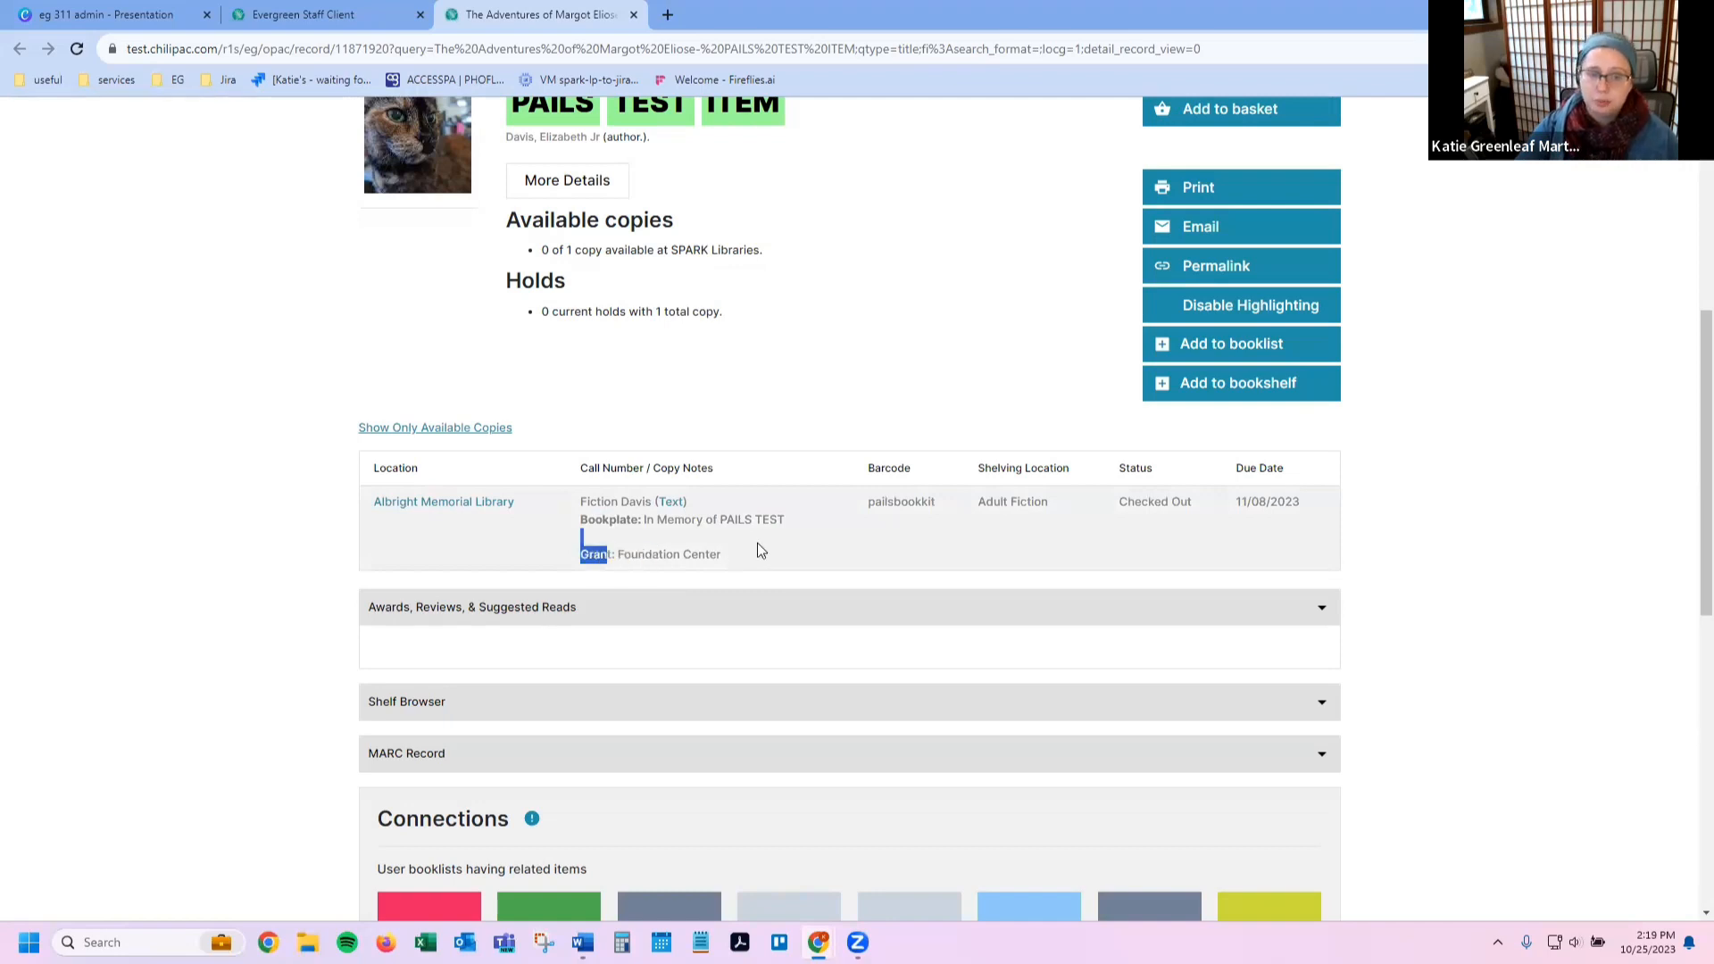
left_click(757, 545)
right_click(712, 542)
left_click(665, 413)
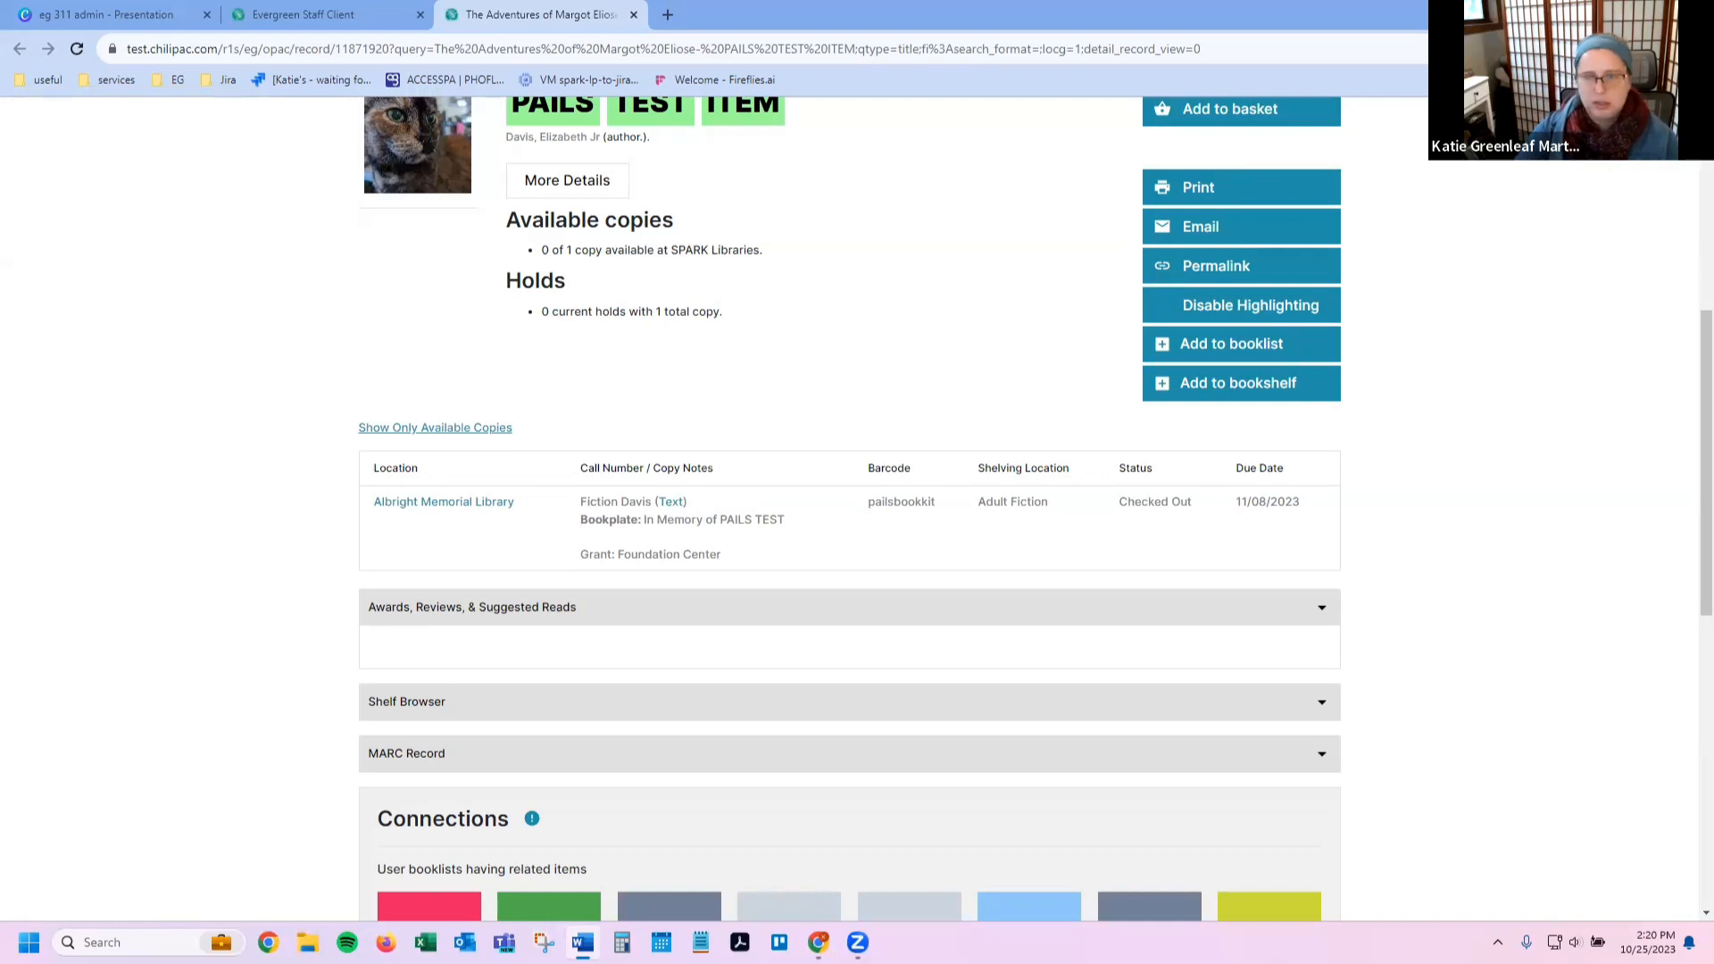
Step: Load the pasted myopac/prefs address in an Incognito window, reloading until the Account Login page appears
left_click(1697, 49)
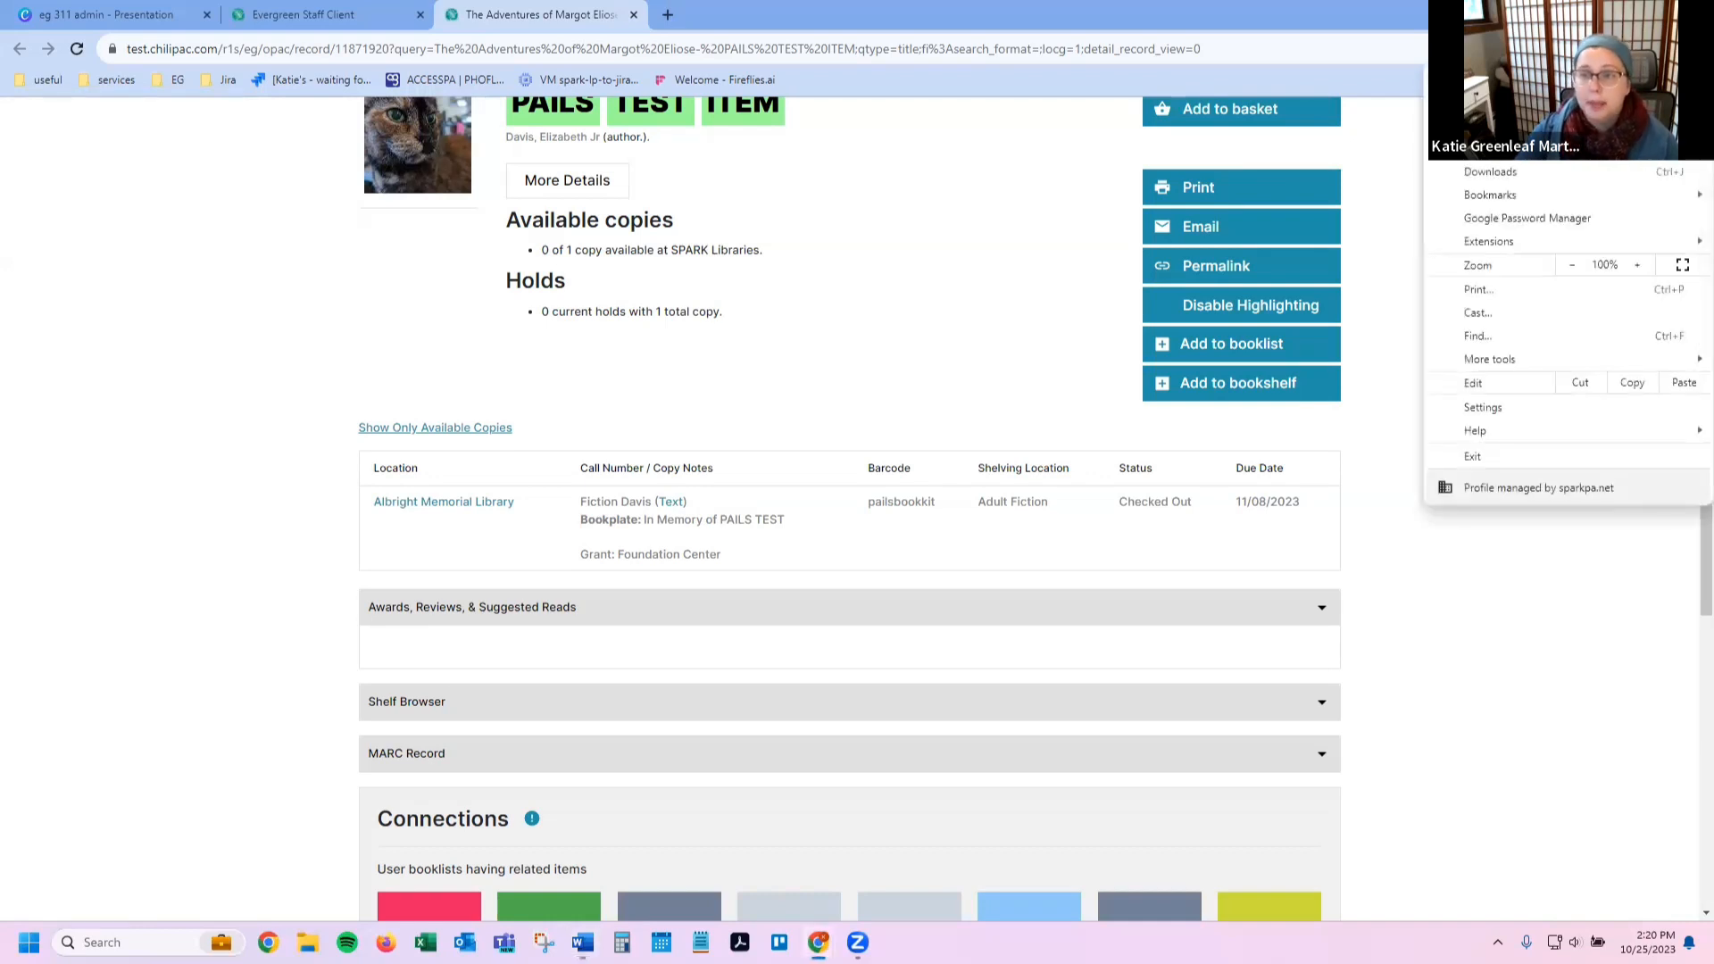
key("ctrl+shift+n")
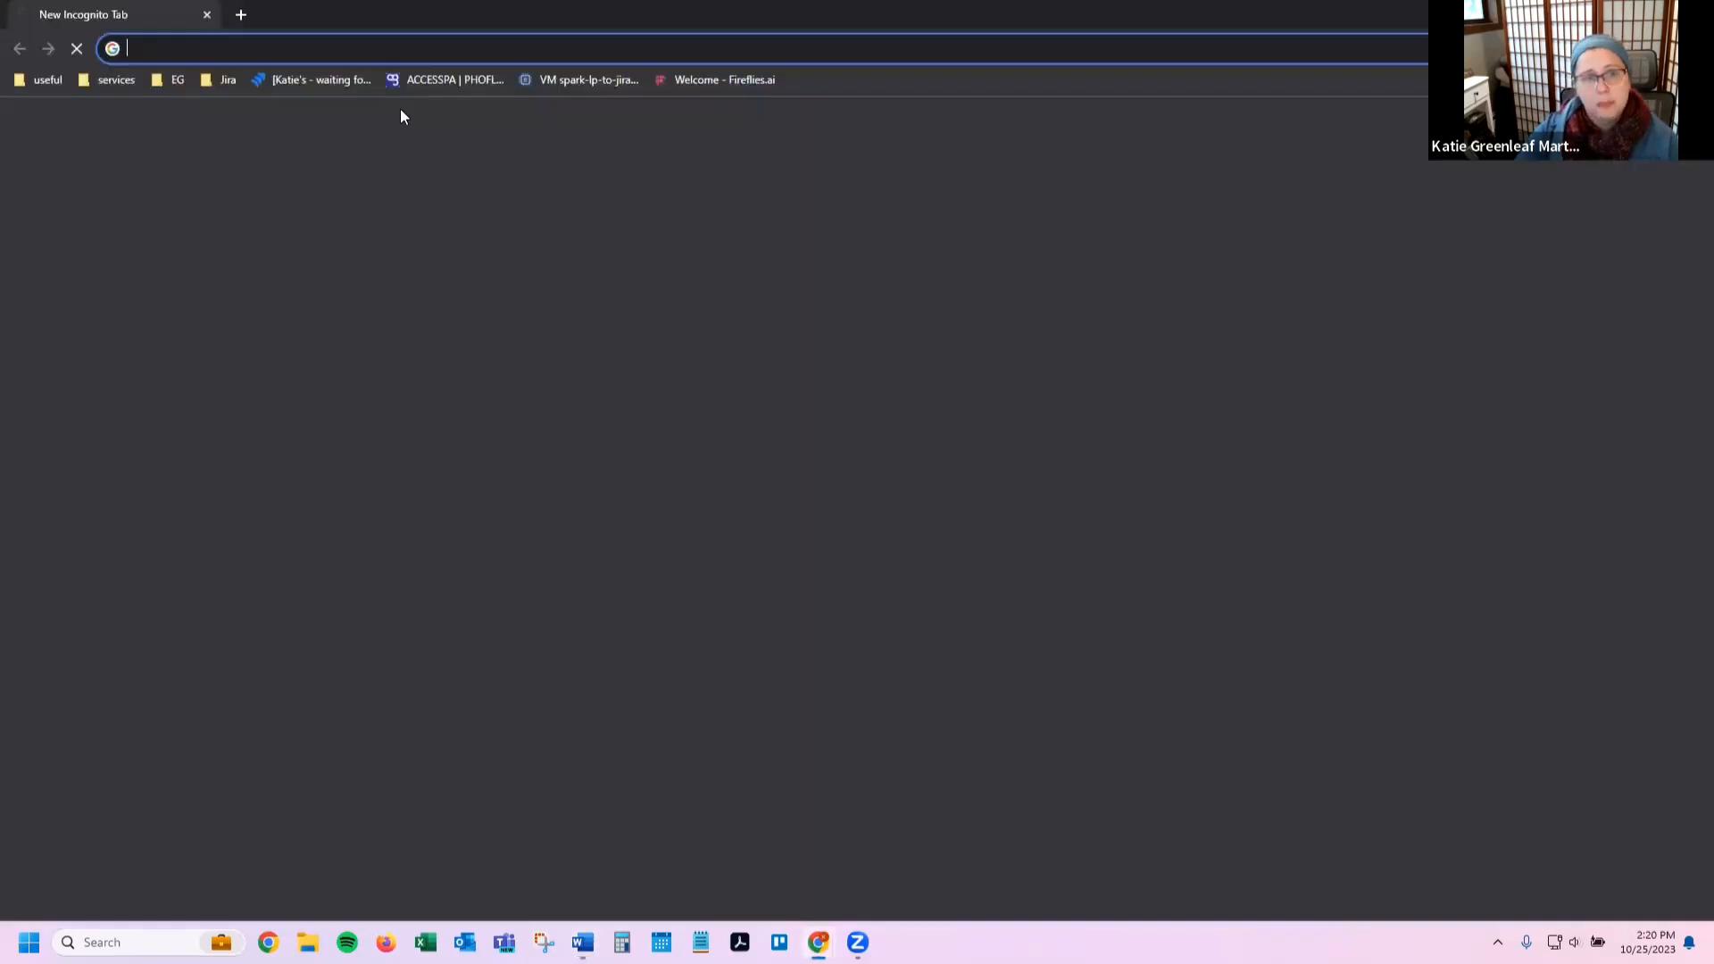
type("i.\thttps://test.chilipac.com/eg/opac/myopac/prefs")
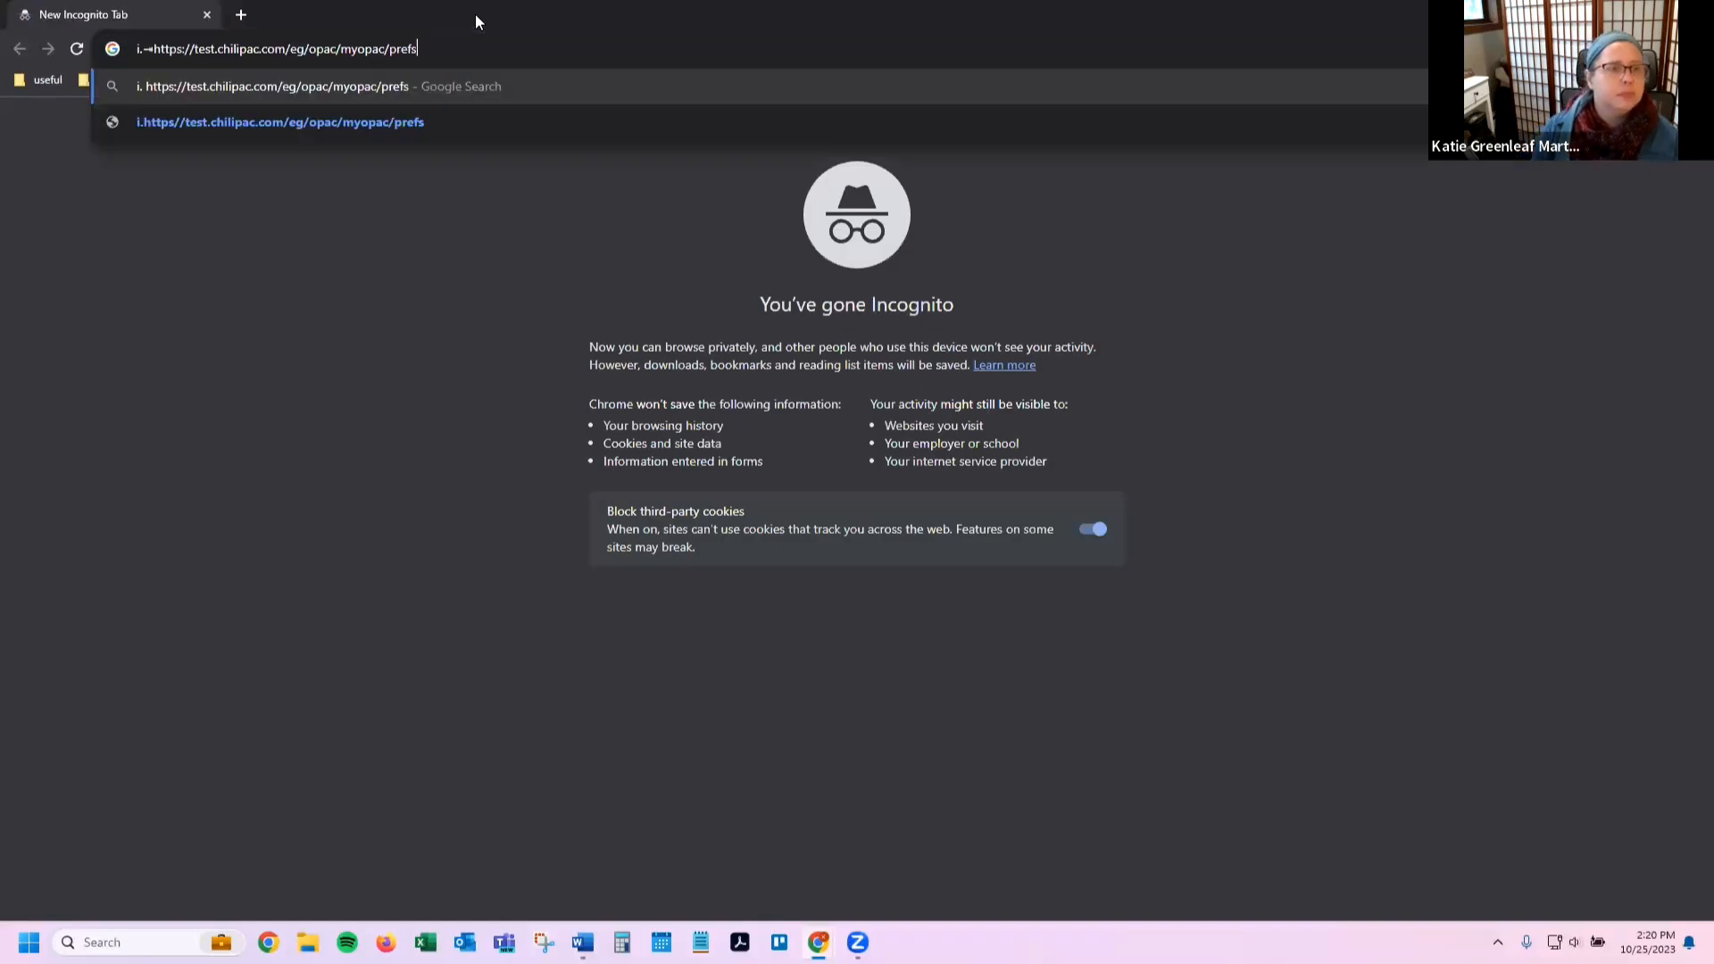
key("Home")
key("Delete")
key("Delete")
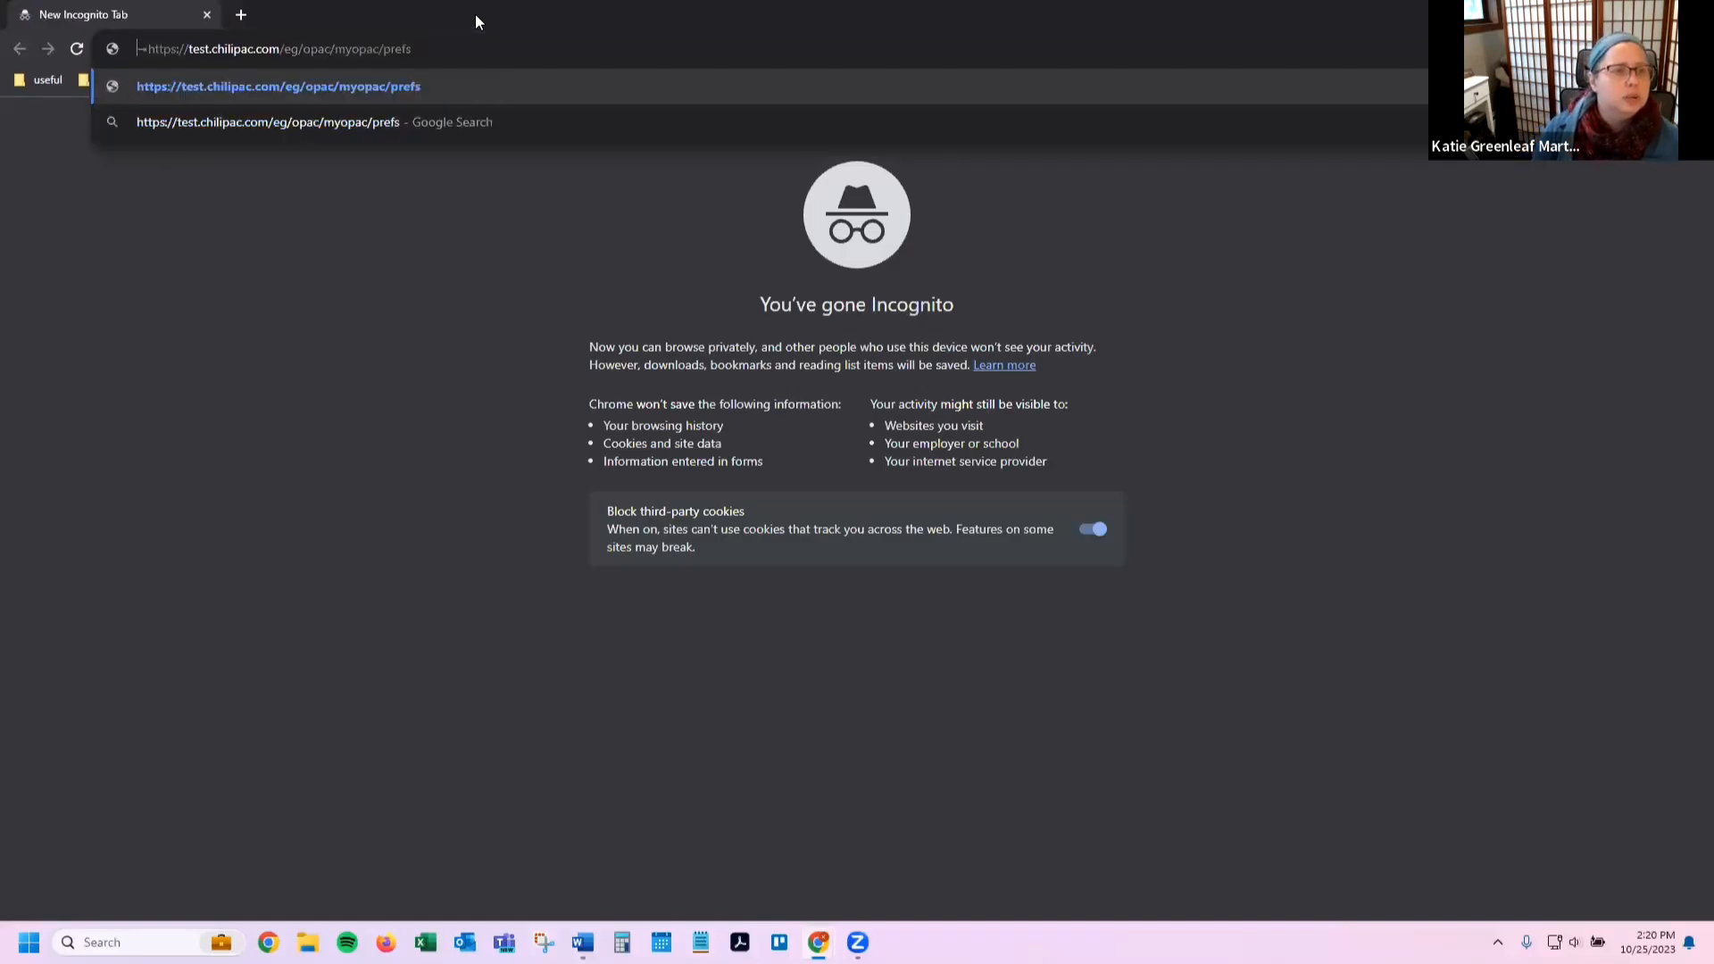
key("Return")
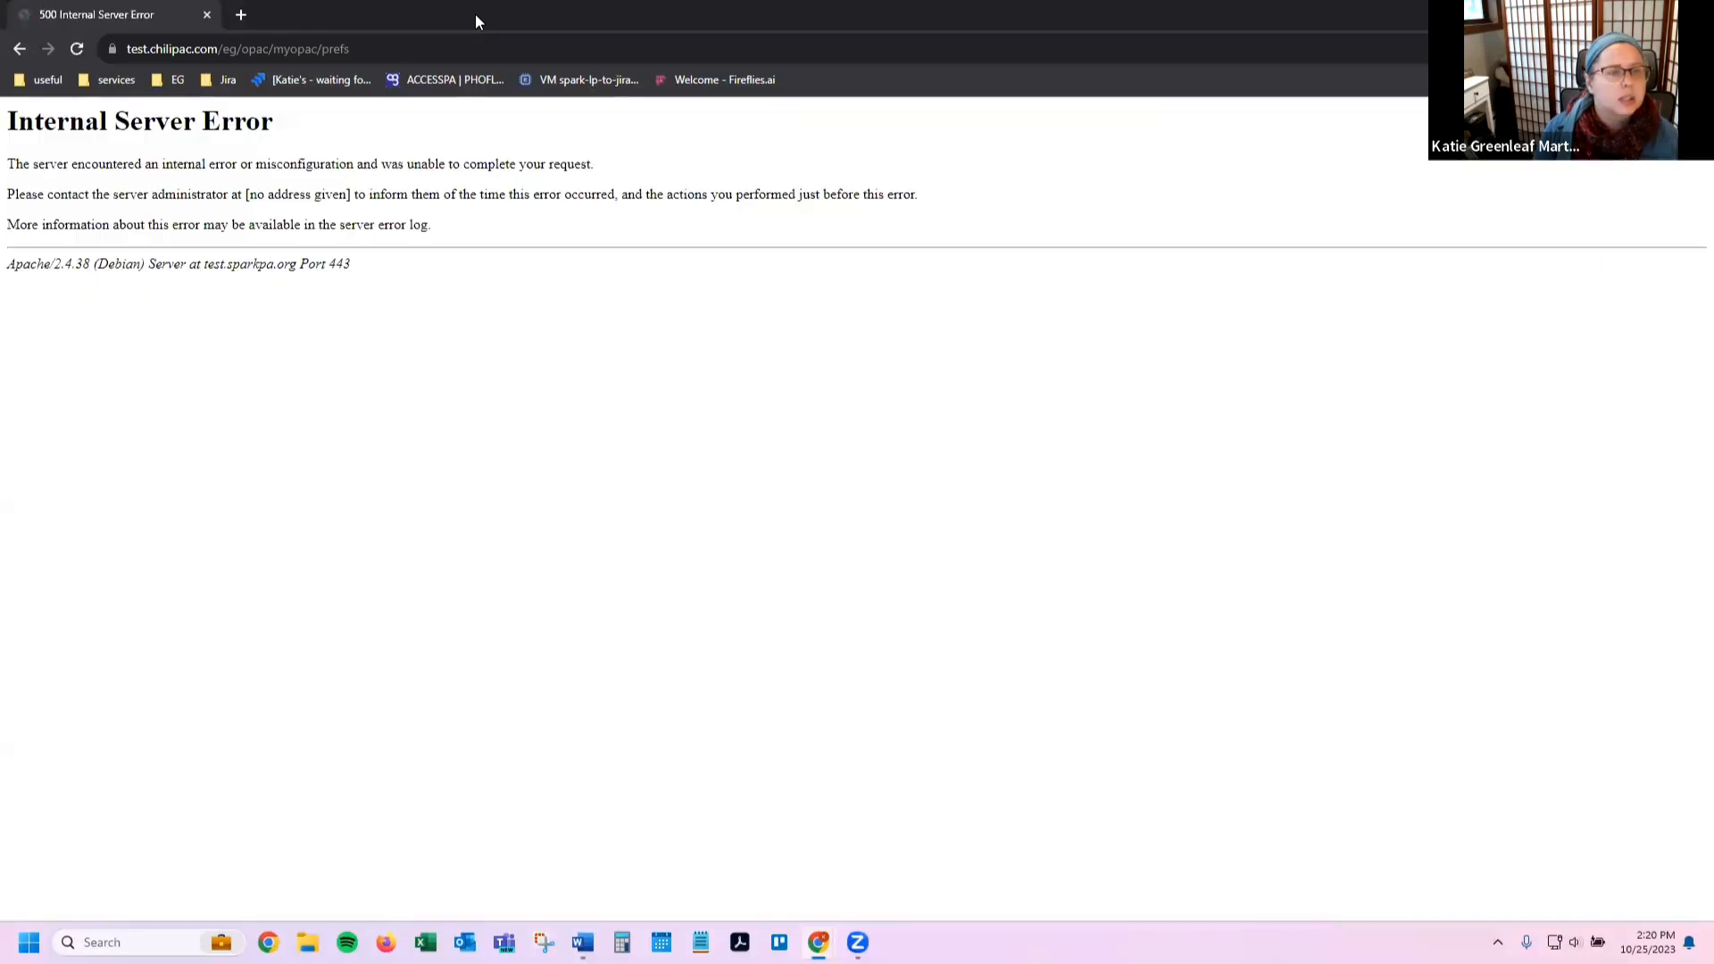
left_click(314, 49)
left_click(340, 49)
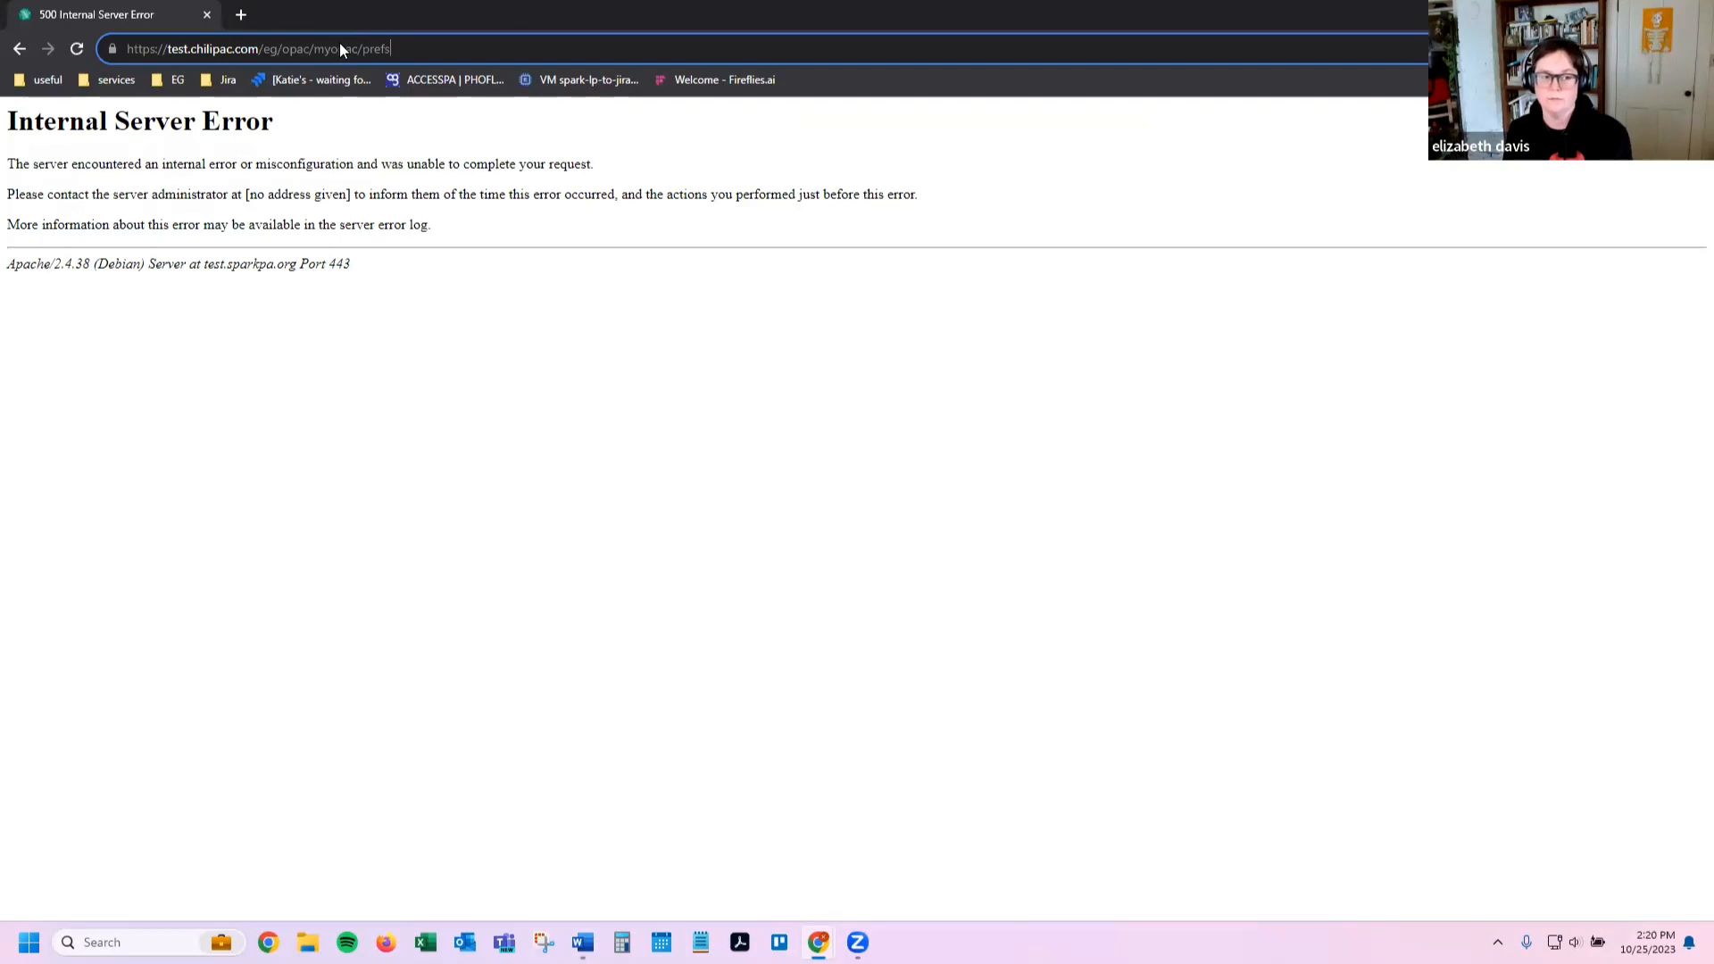
key("Return")
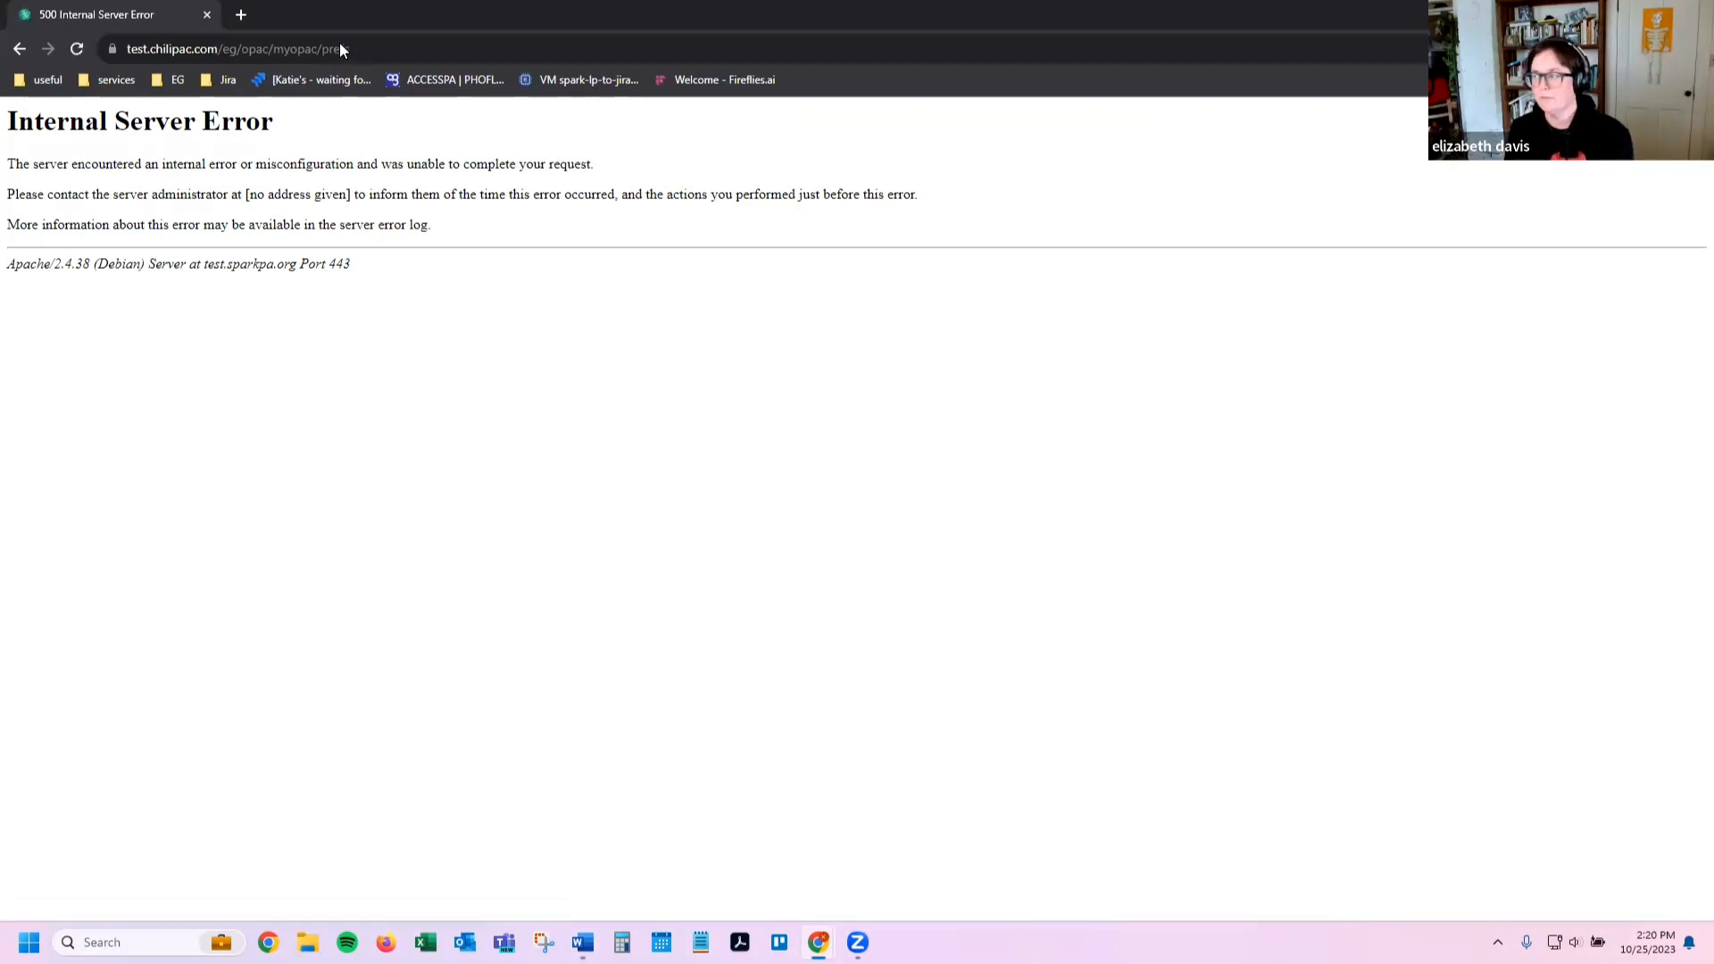
key("F5")
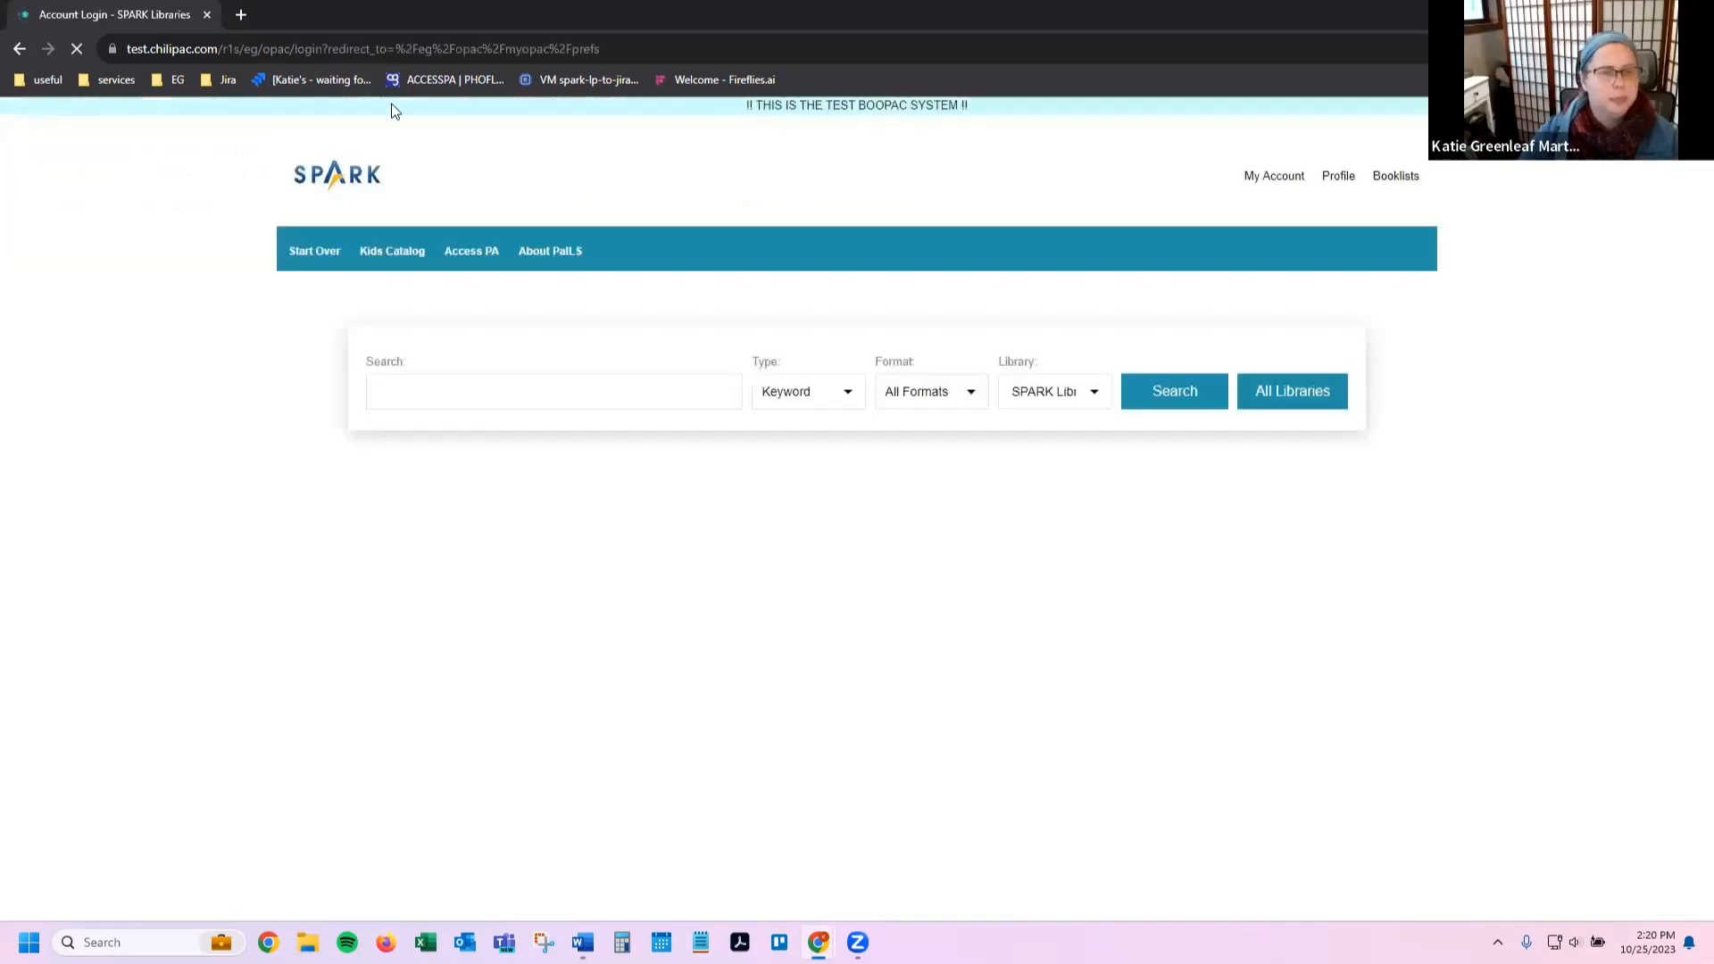
Step: Paste the patron's library card number and PIN into the login form and submit
left_click(1172, 220)
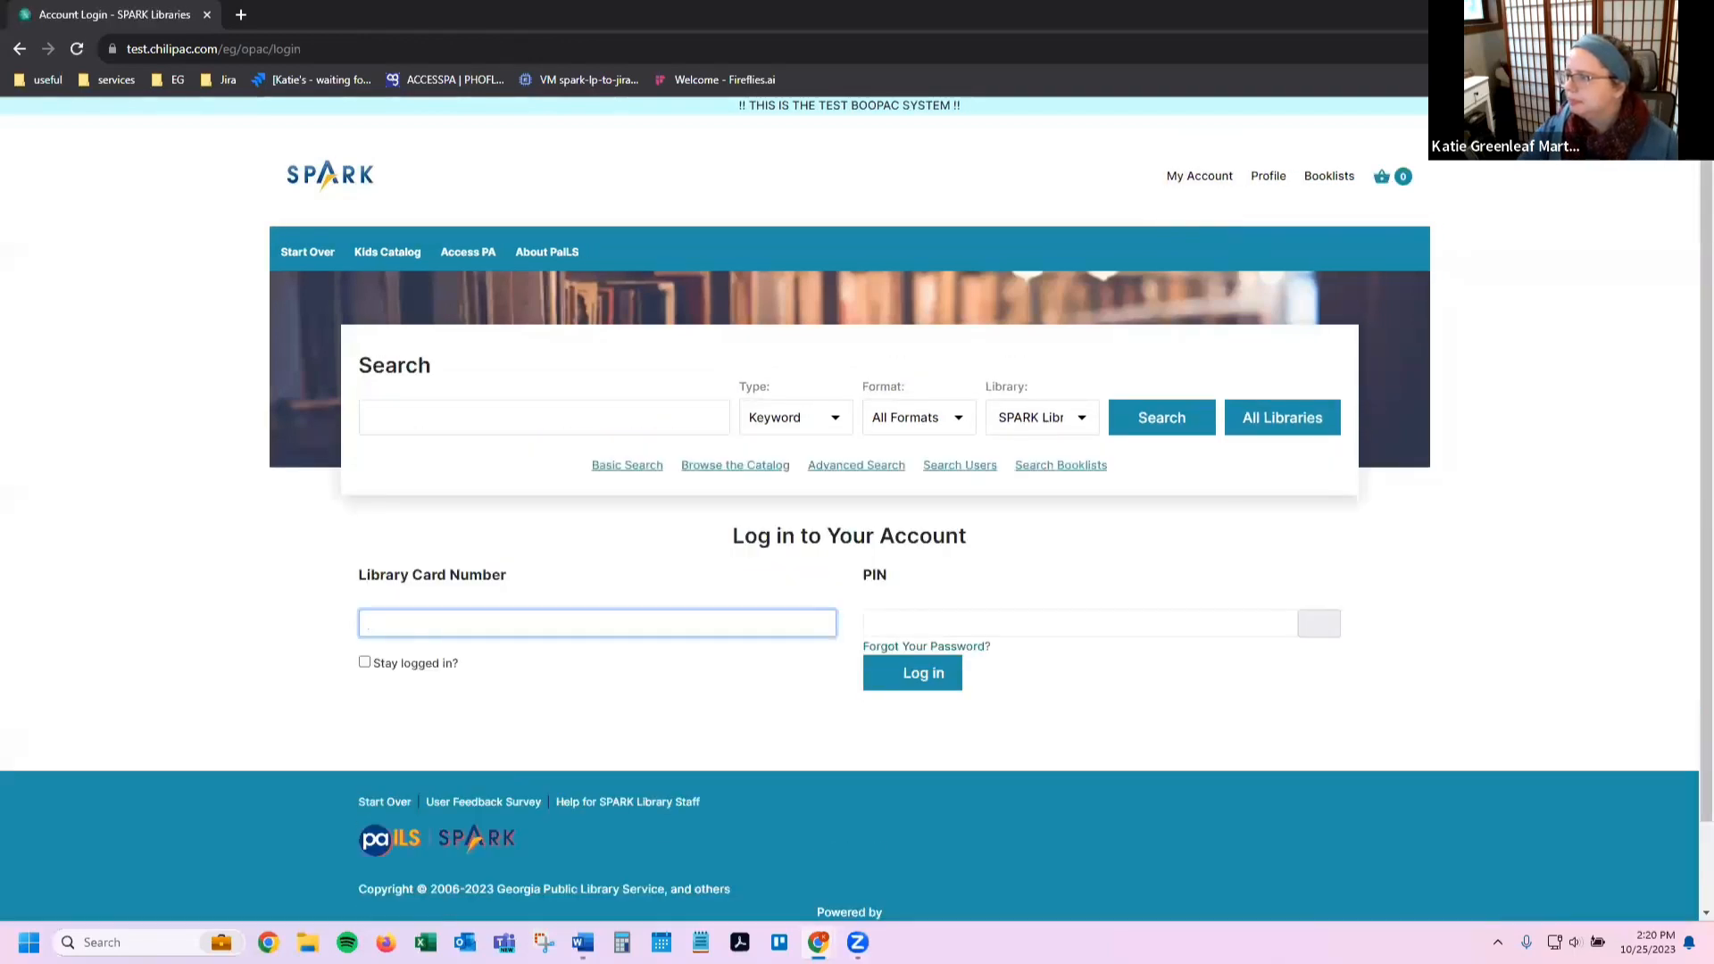
left_click(623, 624)
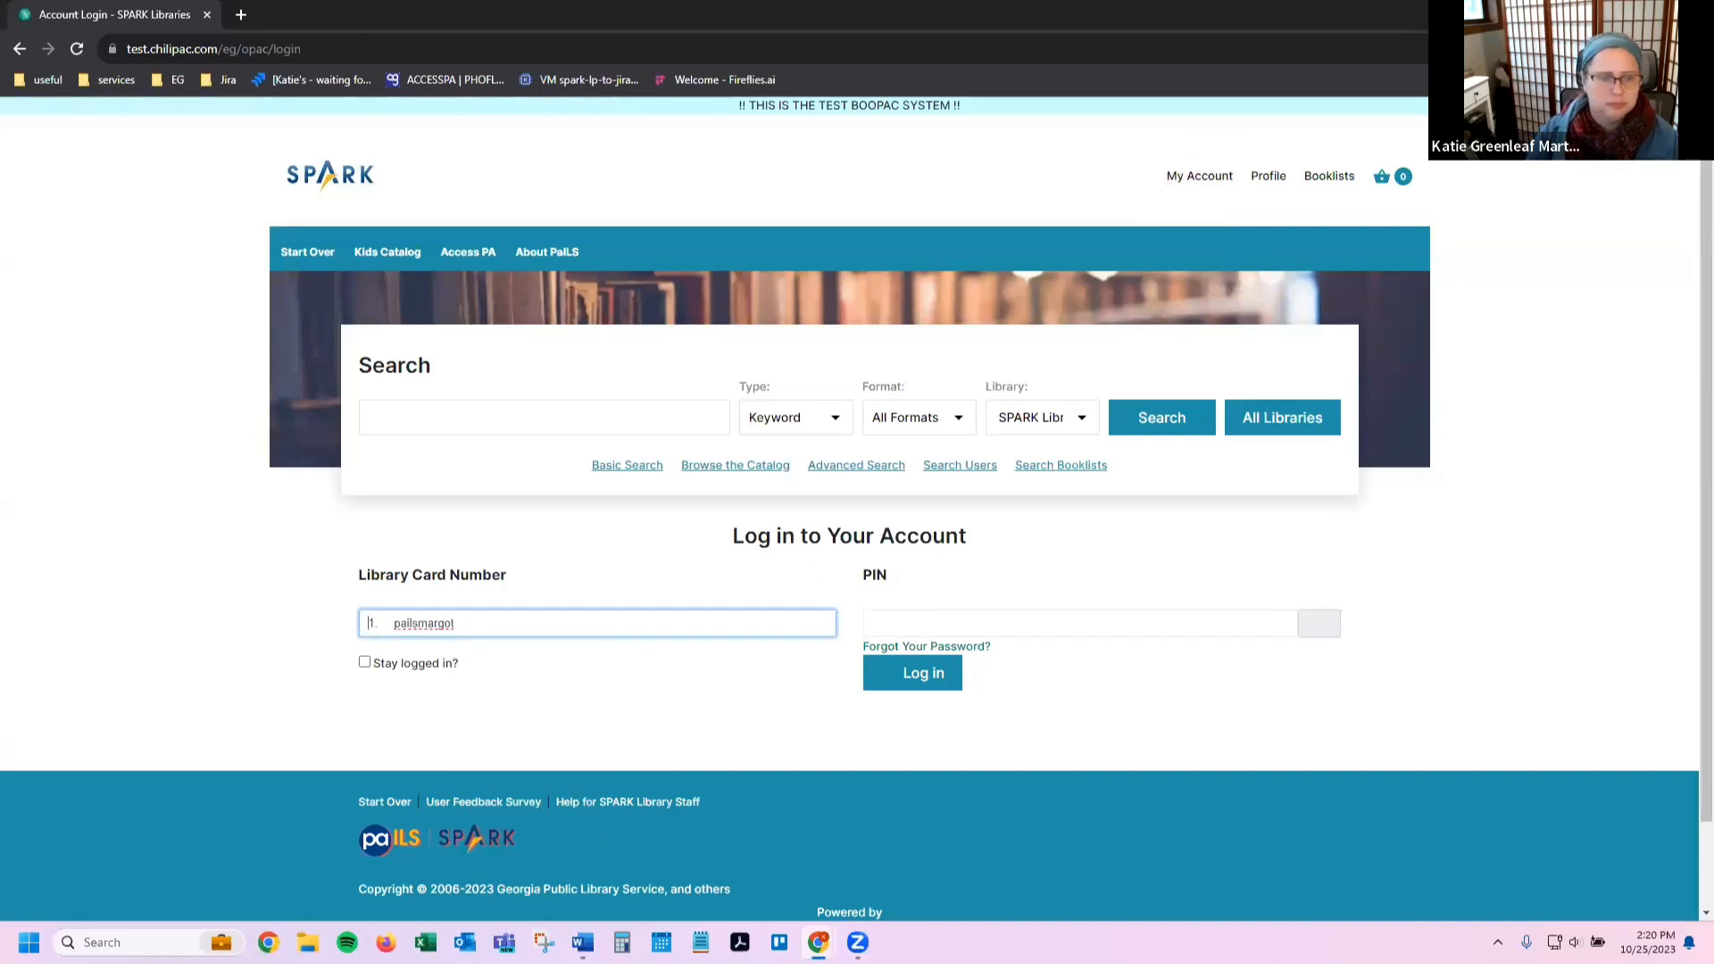
key("Delete")
key("Delete")
key("Delete")
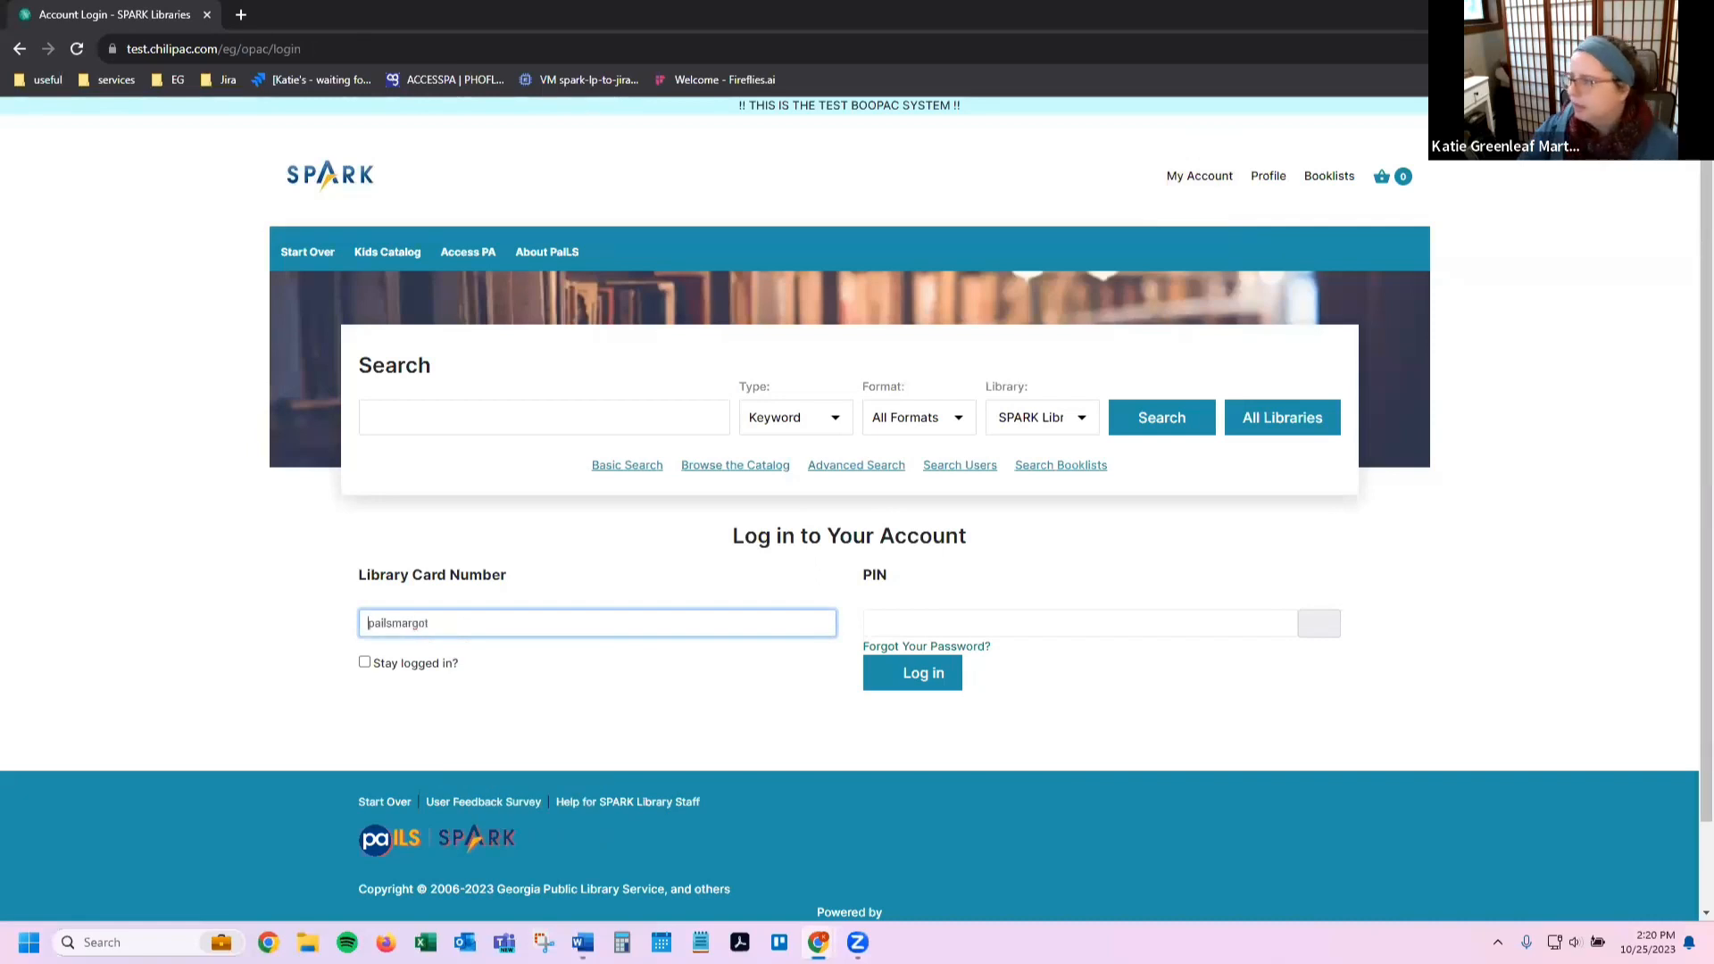
left_click(583, 942)
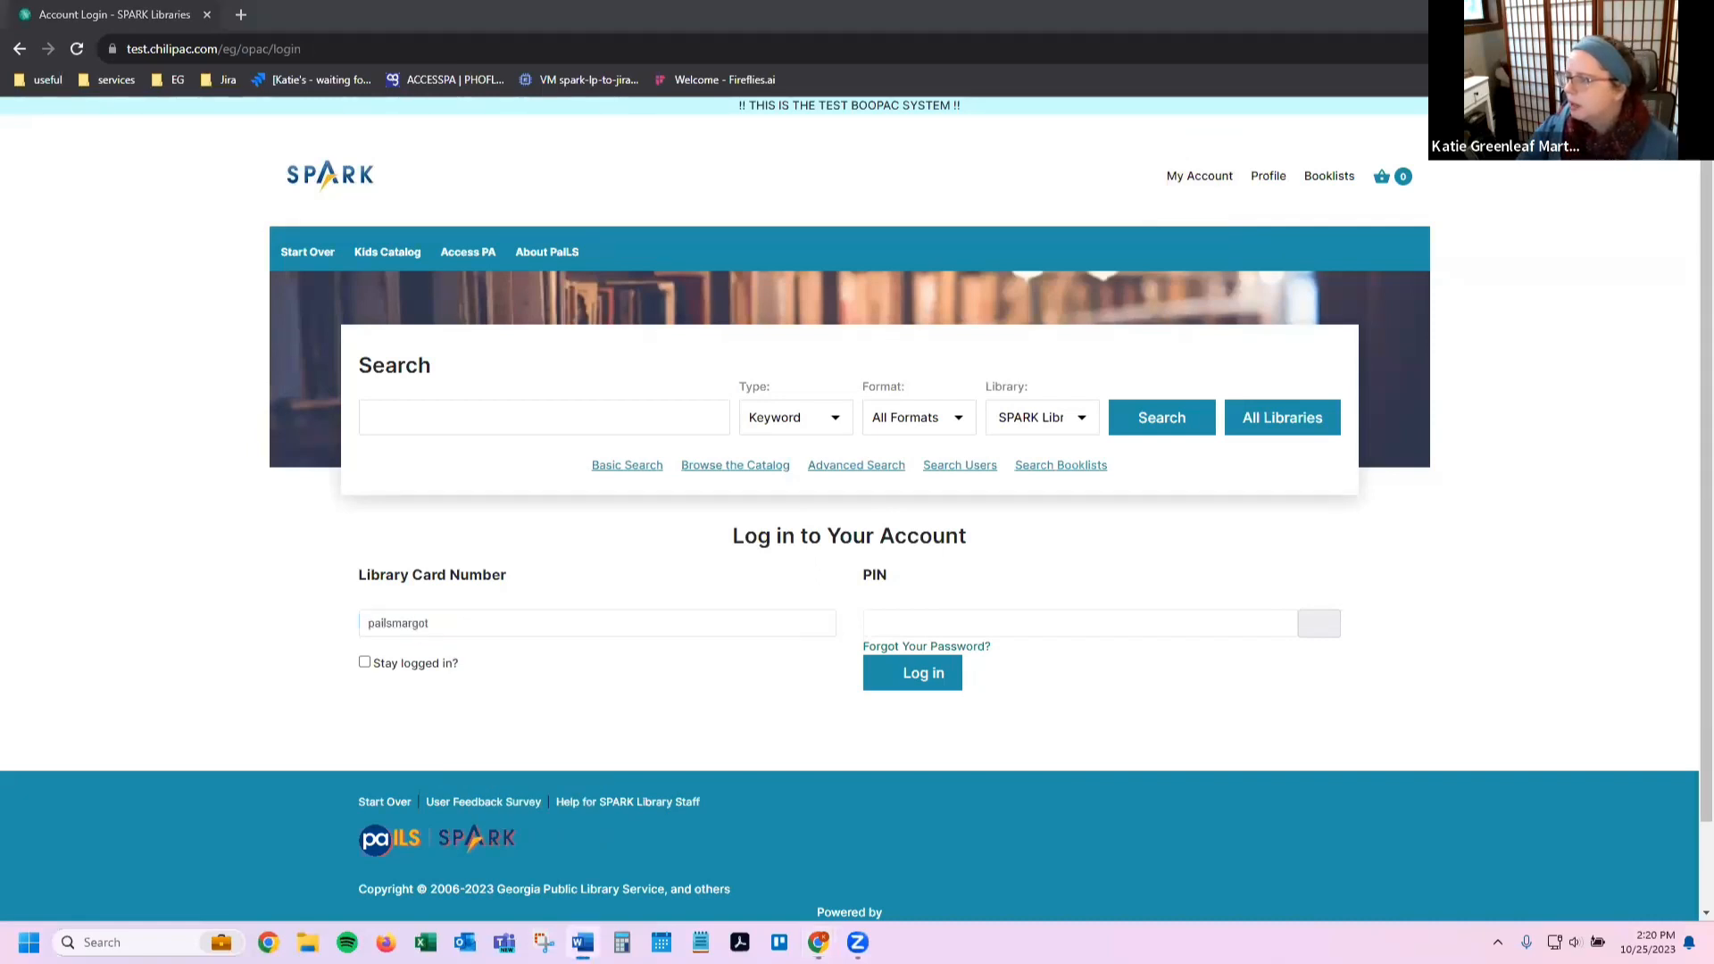
left_click(1203, 624)
key("ctrl+v")
key("BackSpace")
key("BackSpace")
key("BackSpace")
key("BackSpace")
key("BackSpace")
key("BackSpace")
key("BackSpace")
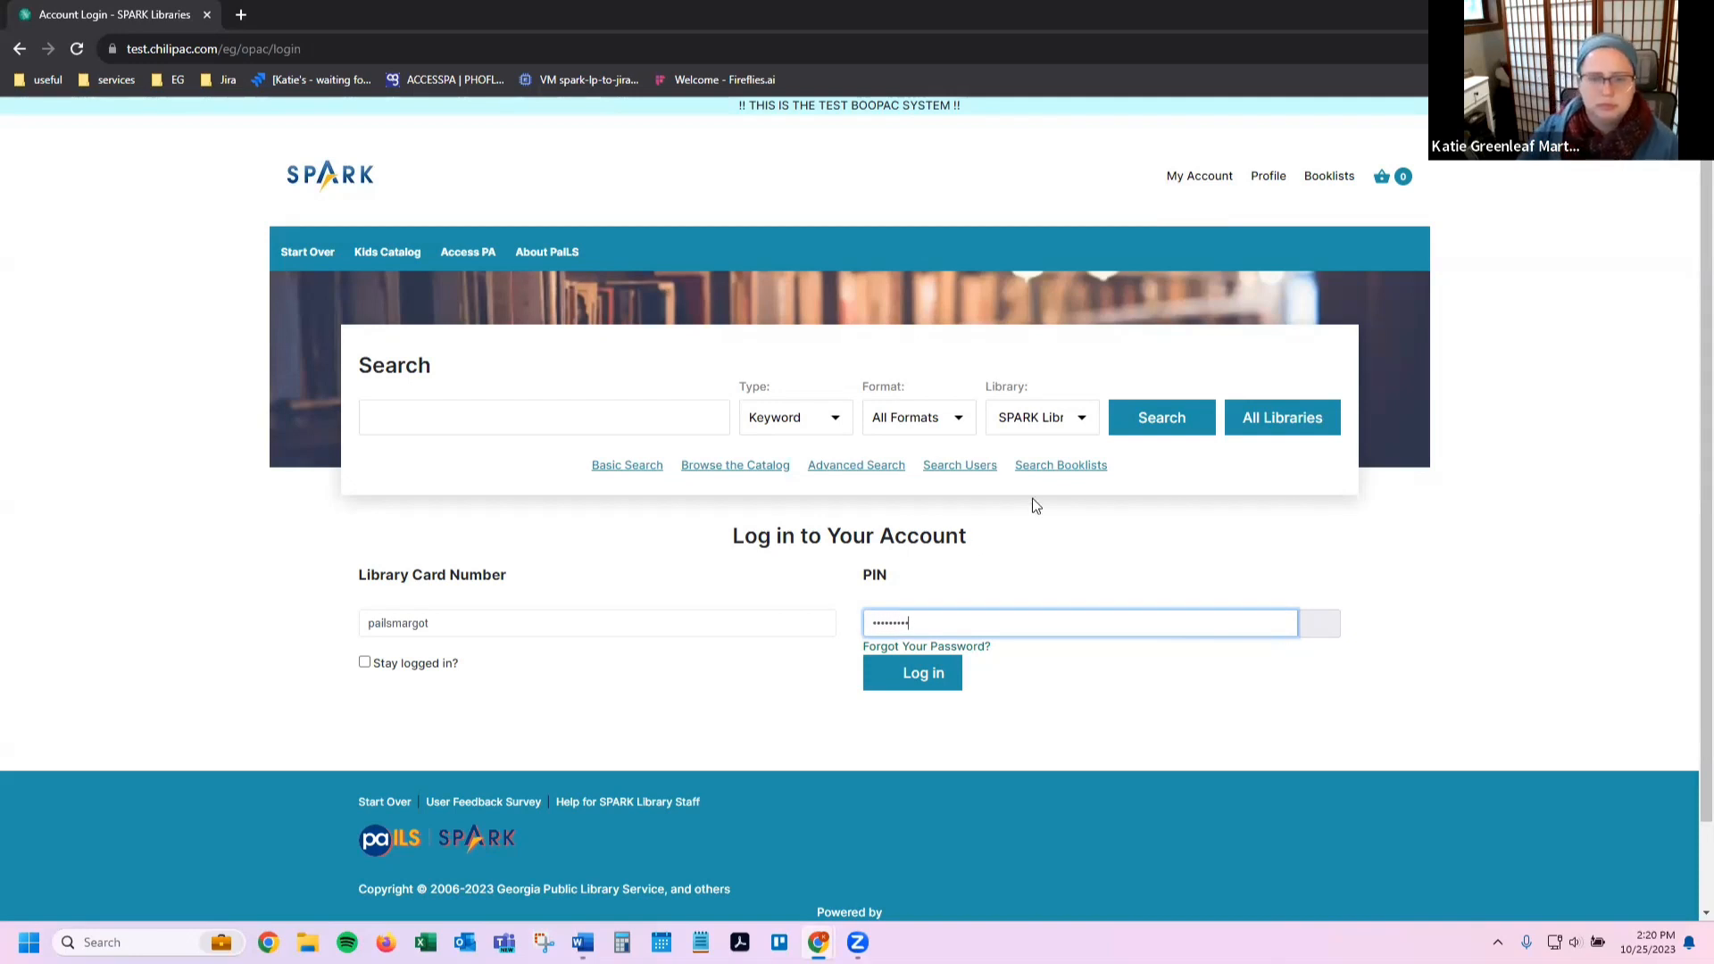
left_click(919, 674)
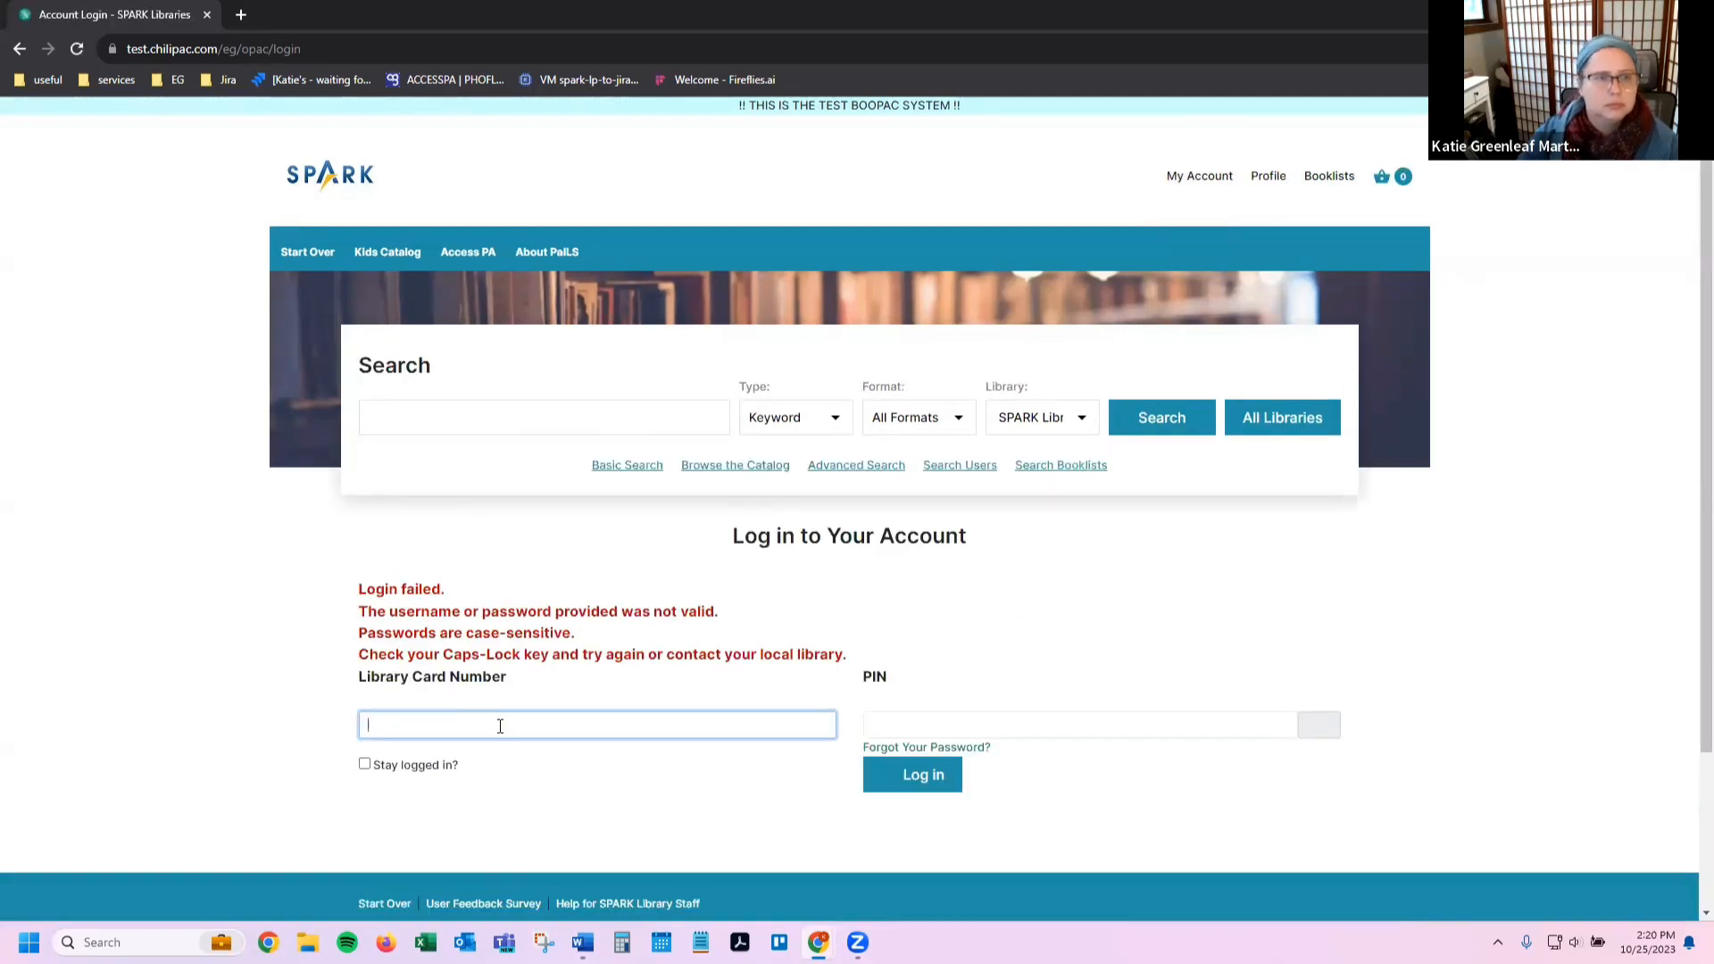
Step: Re-enter the patron's card number, tab to the PIN, and log in again
type("pails")
key("BackSpace")
key("BackSpace")
key("BackSpace")
key("BackSpace")
key("BackSpace")
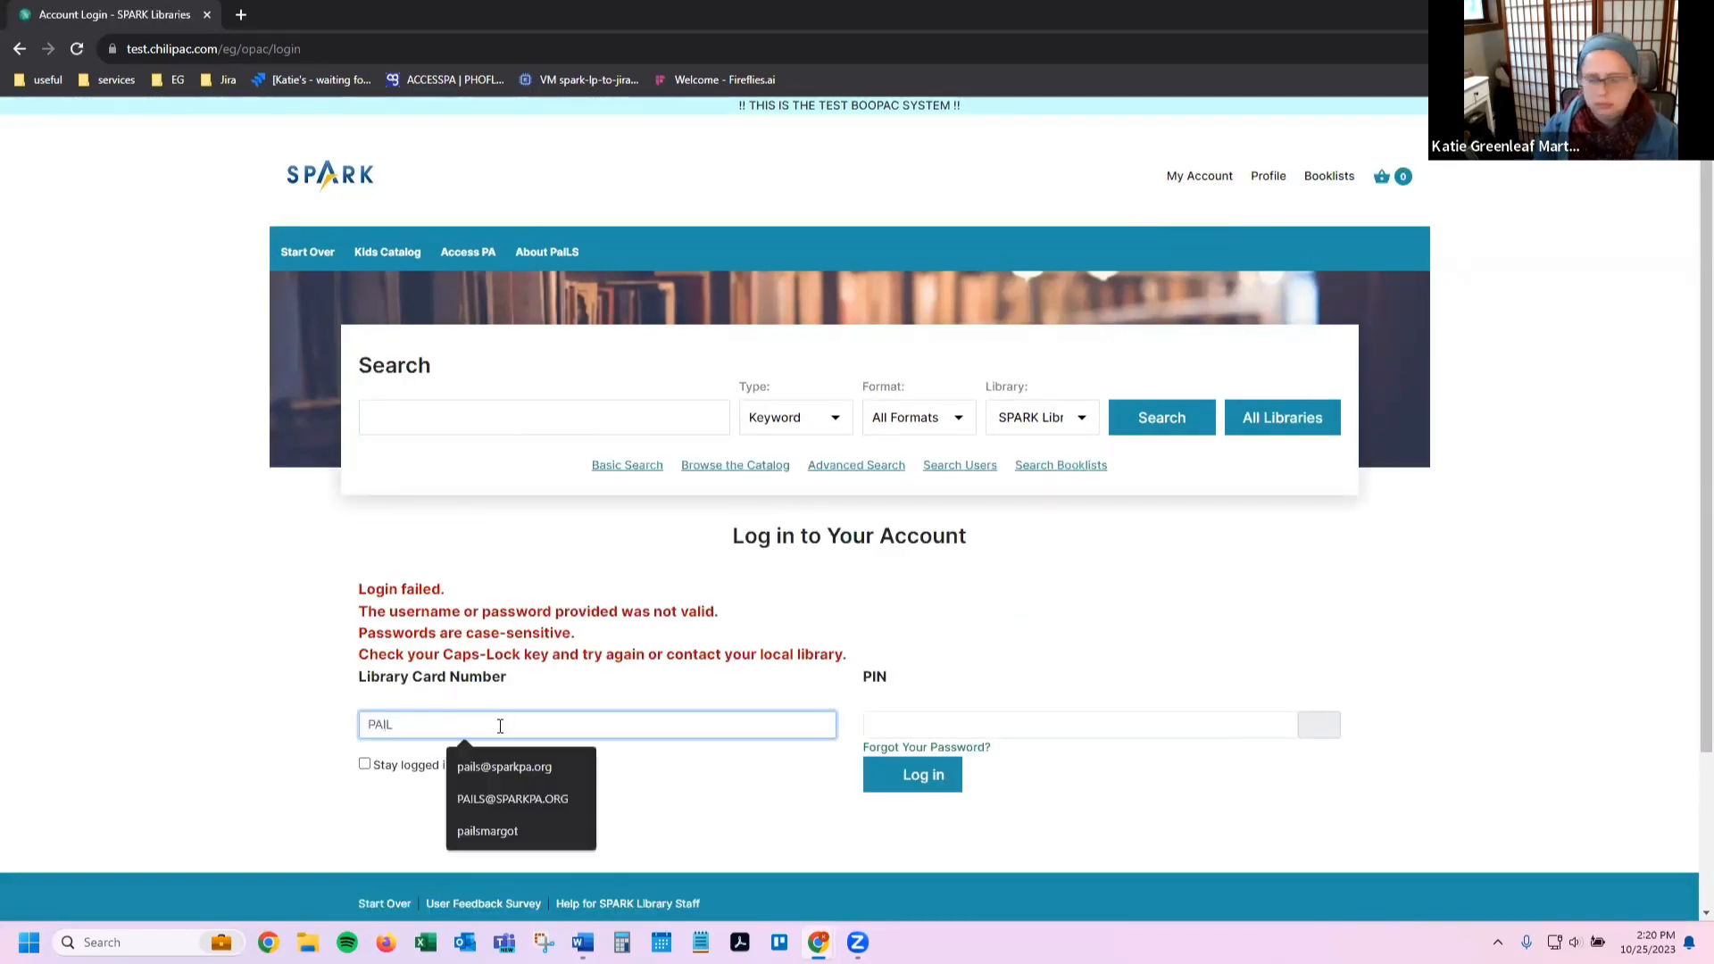
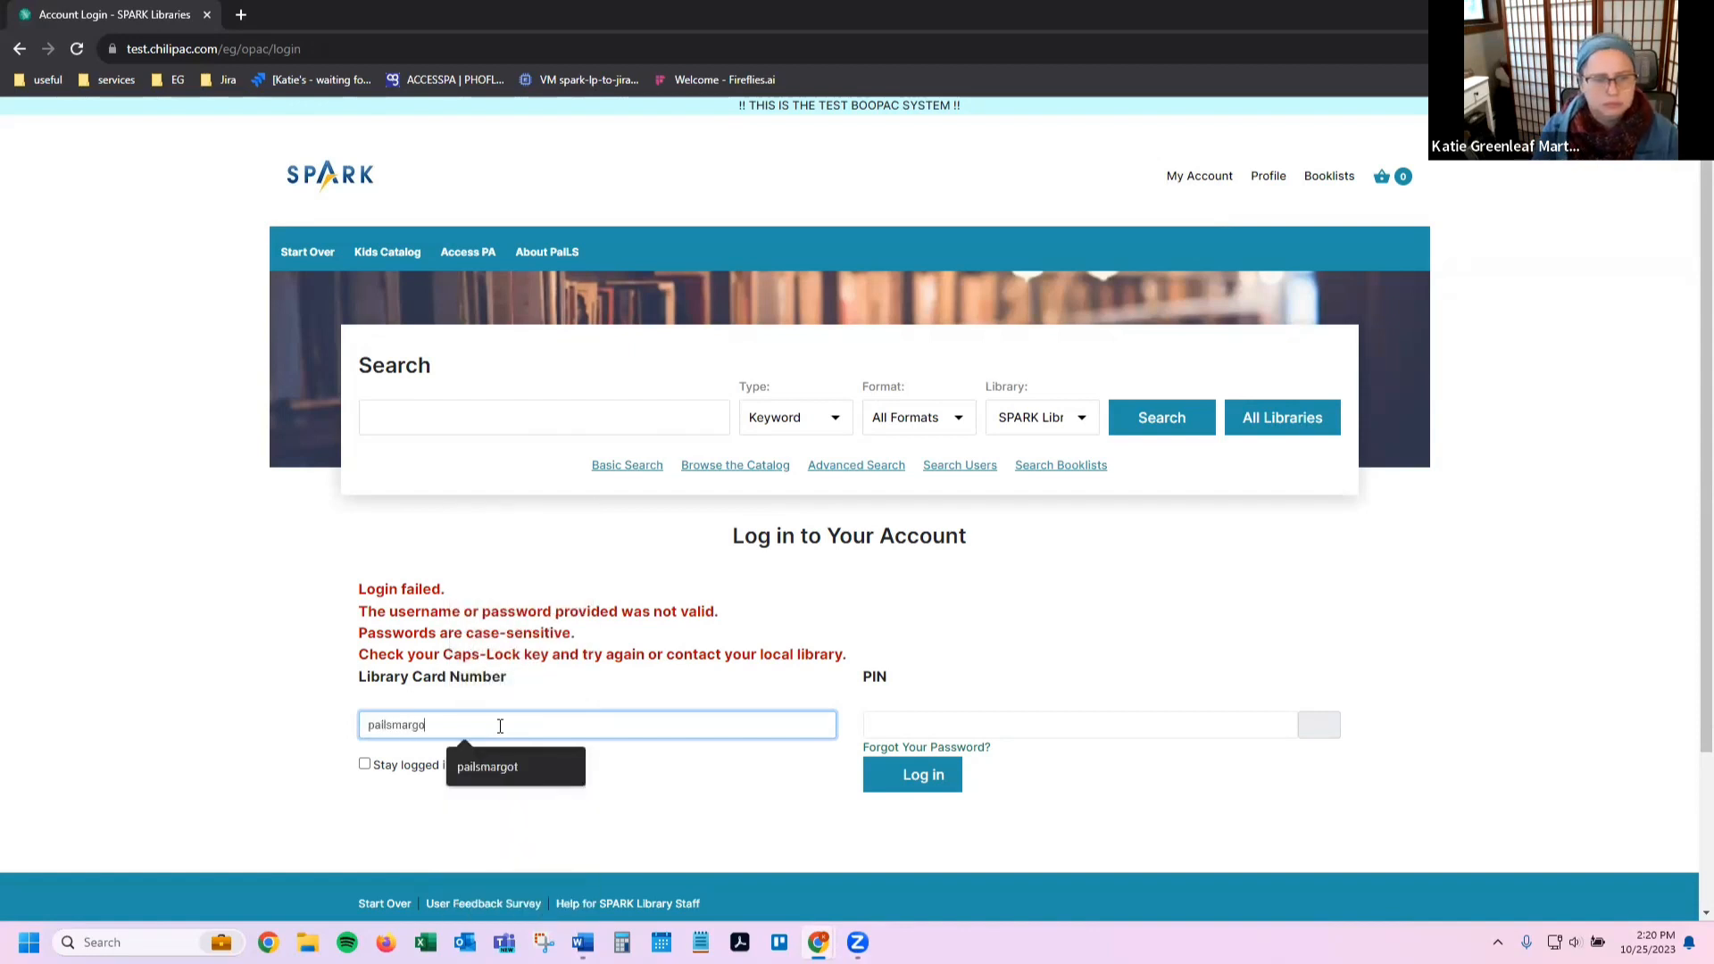
key("Tab")
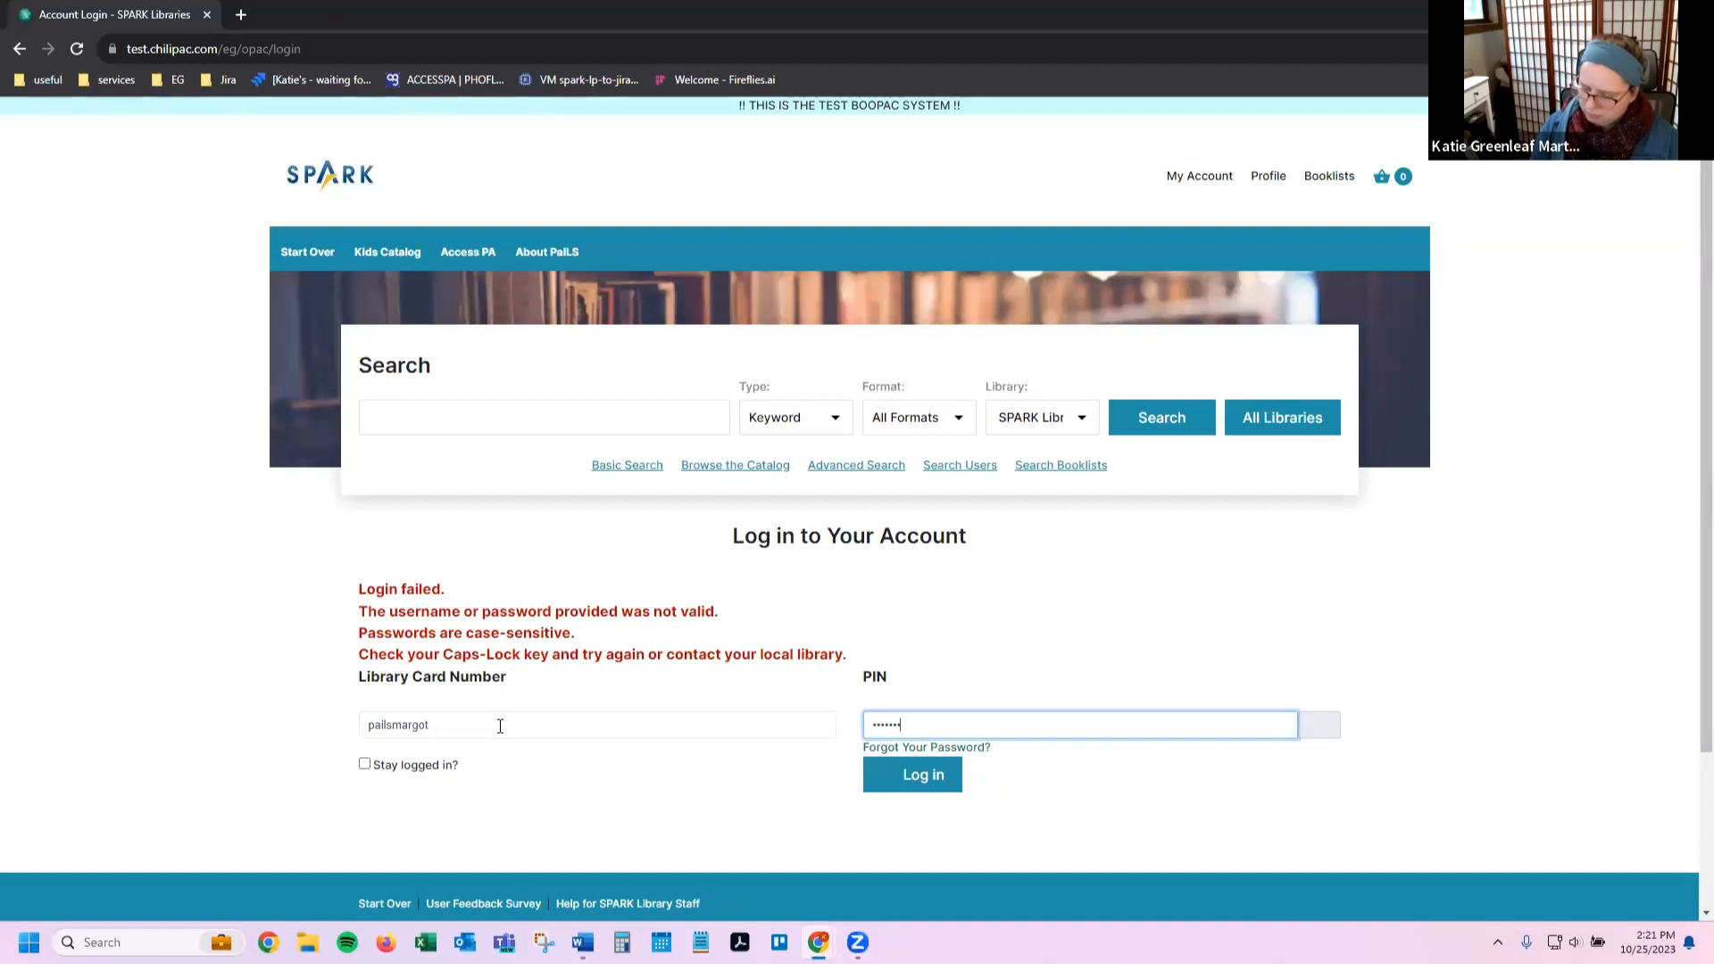
key("Return")
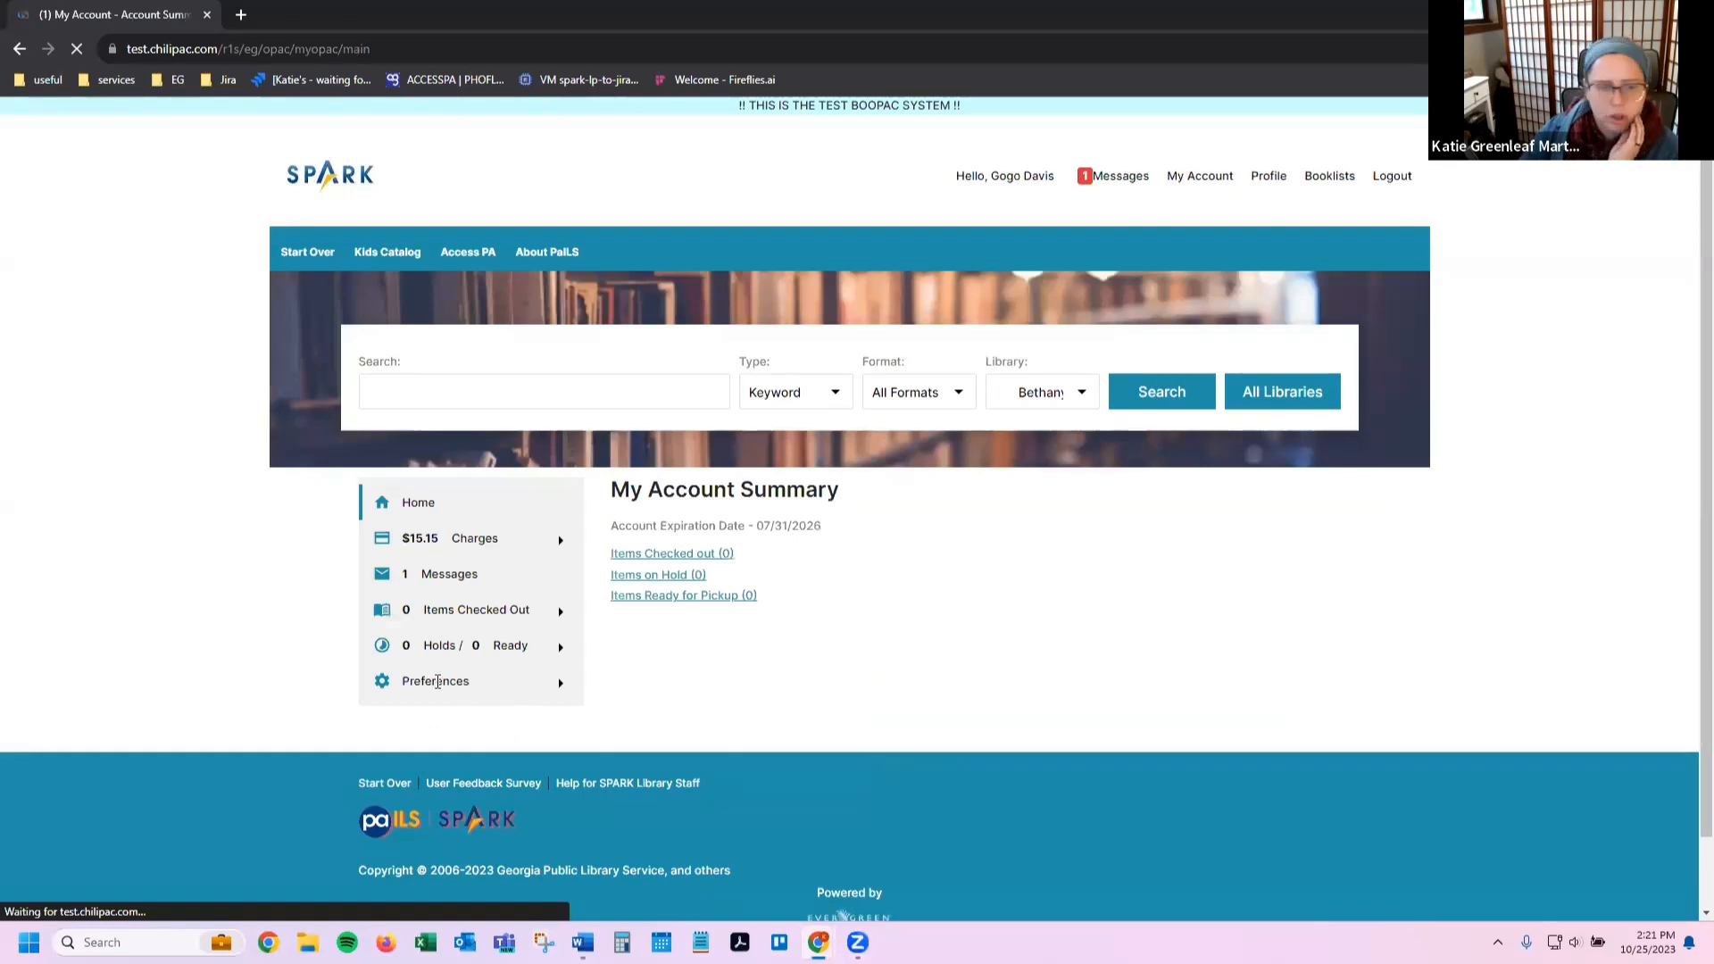
Step: Open the patron's personal information preferences and browse the account preference categories
mouse_move(566, 696)
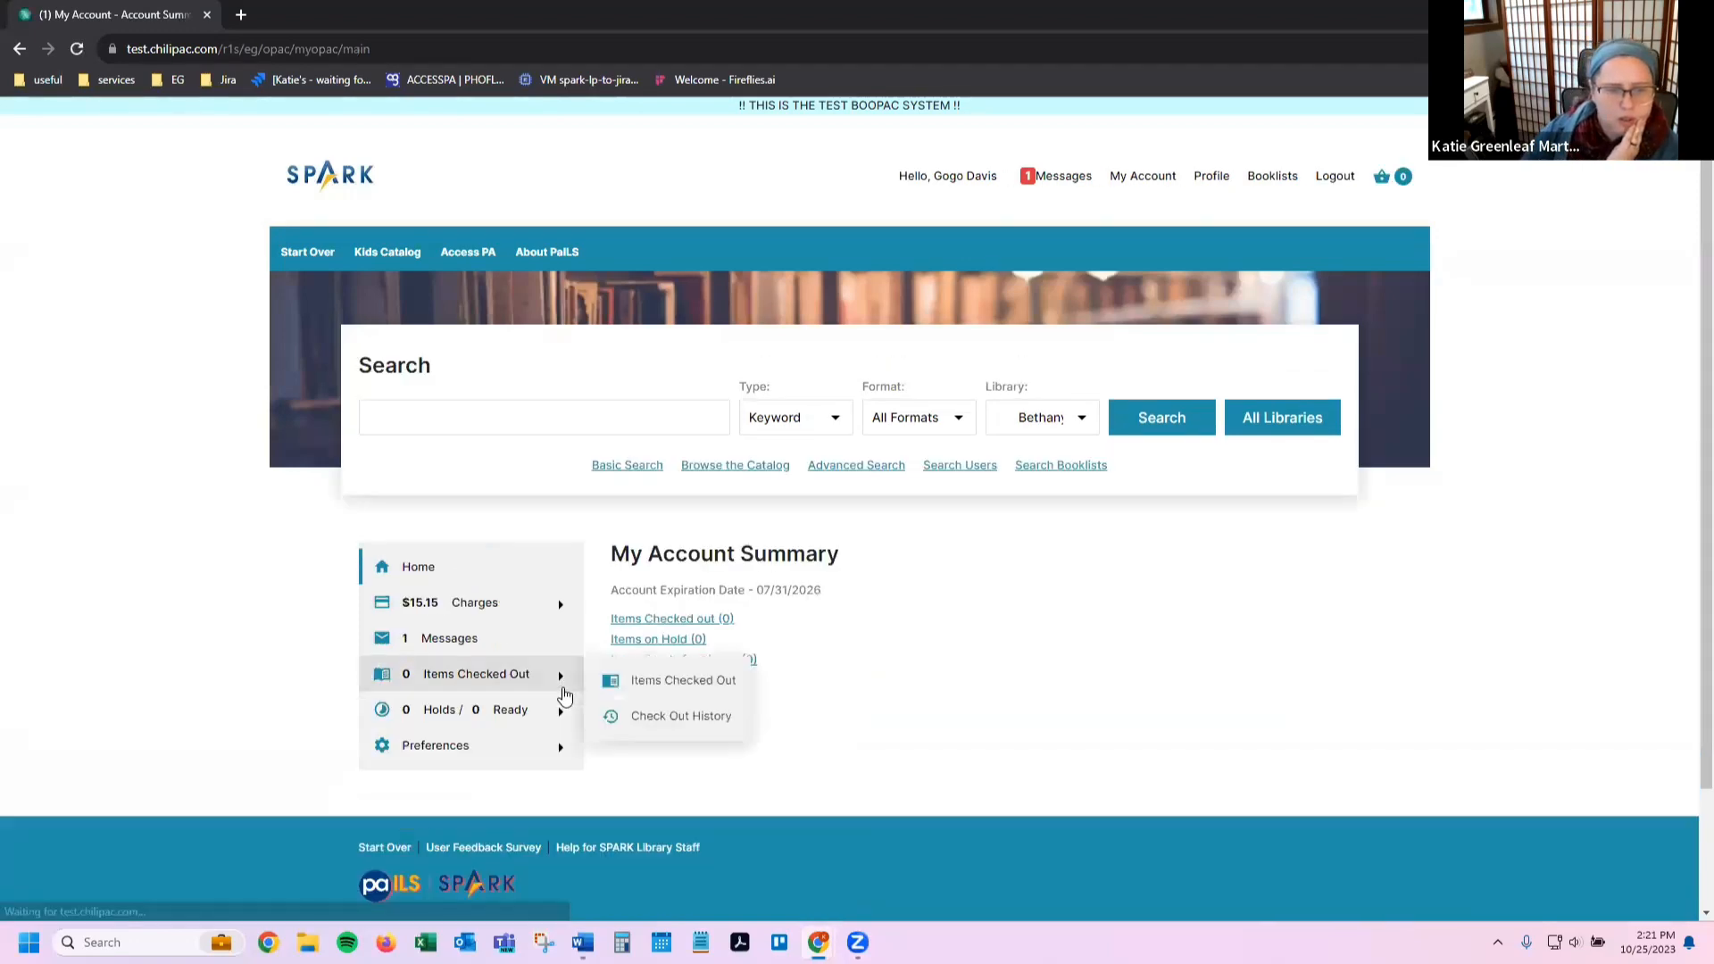
mouse_move(563, 748)
left_click(652, 761)
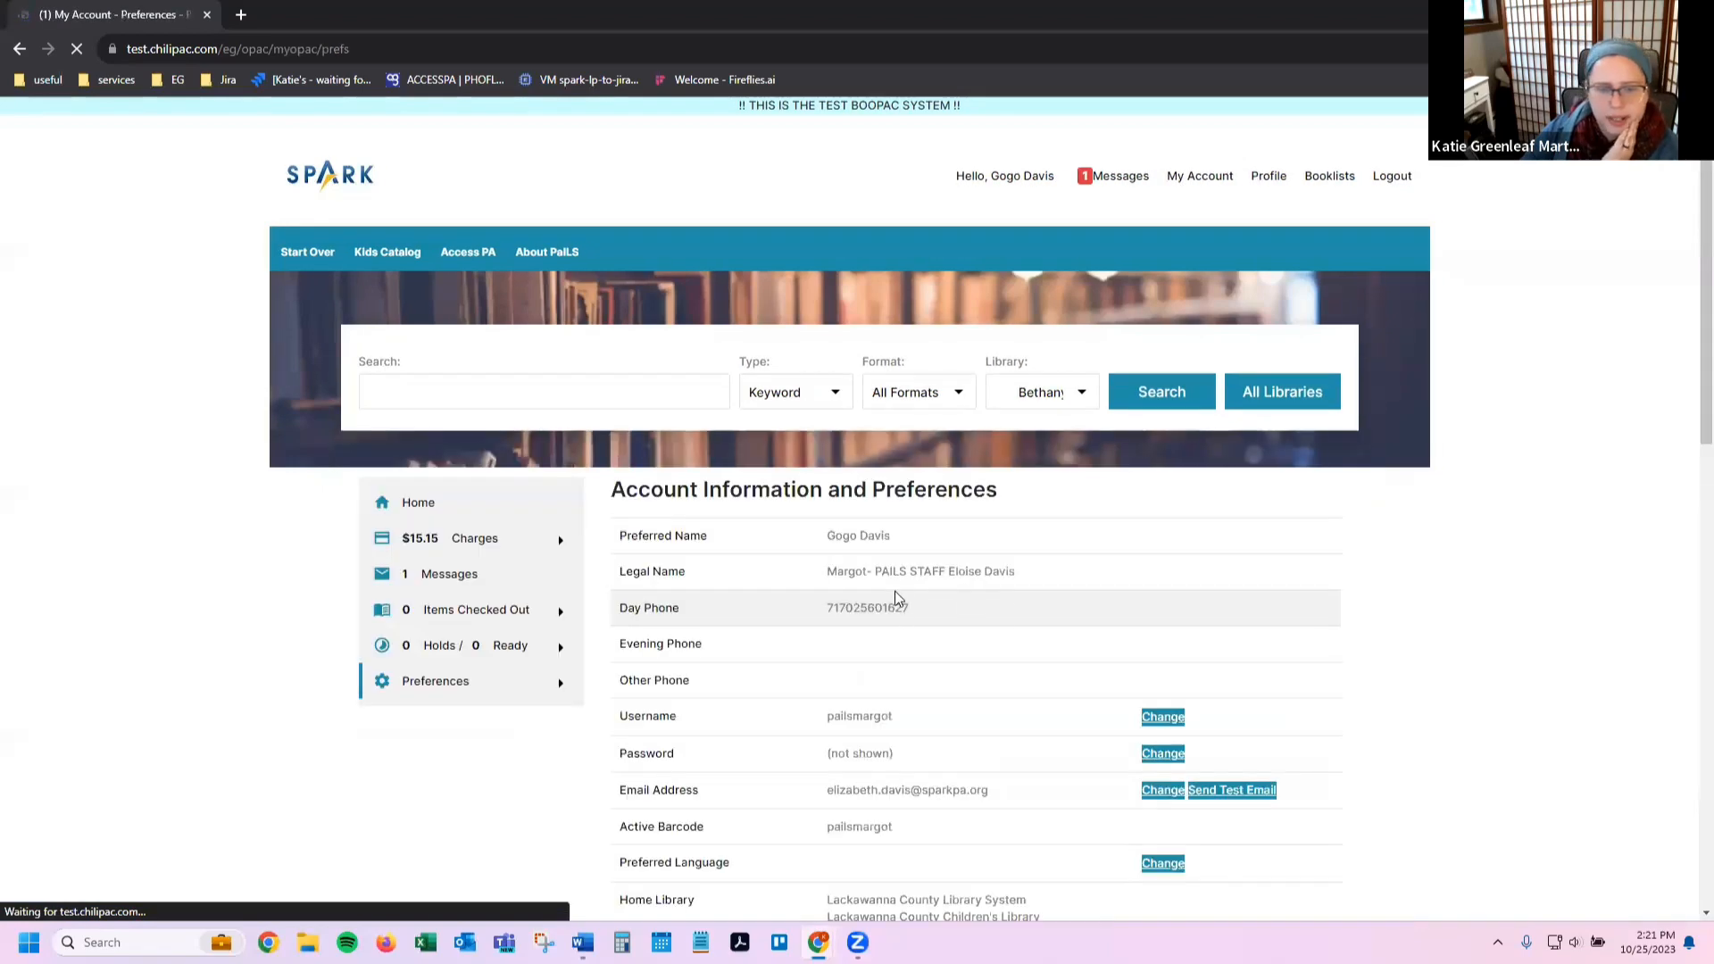
scroll(895, 592, "down", 5)
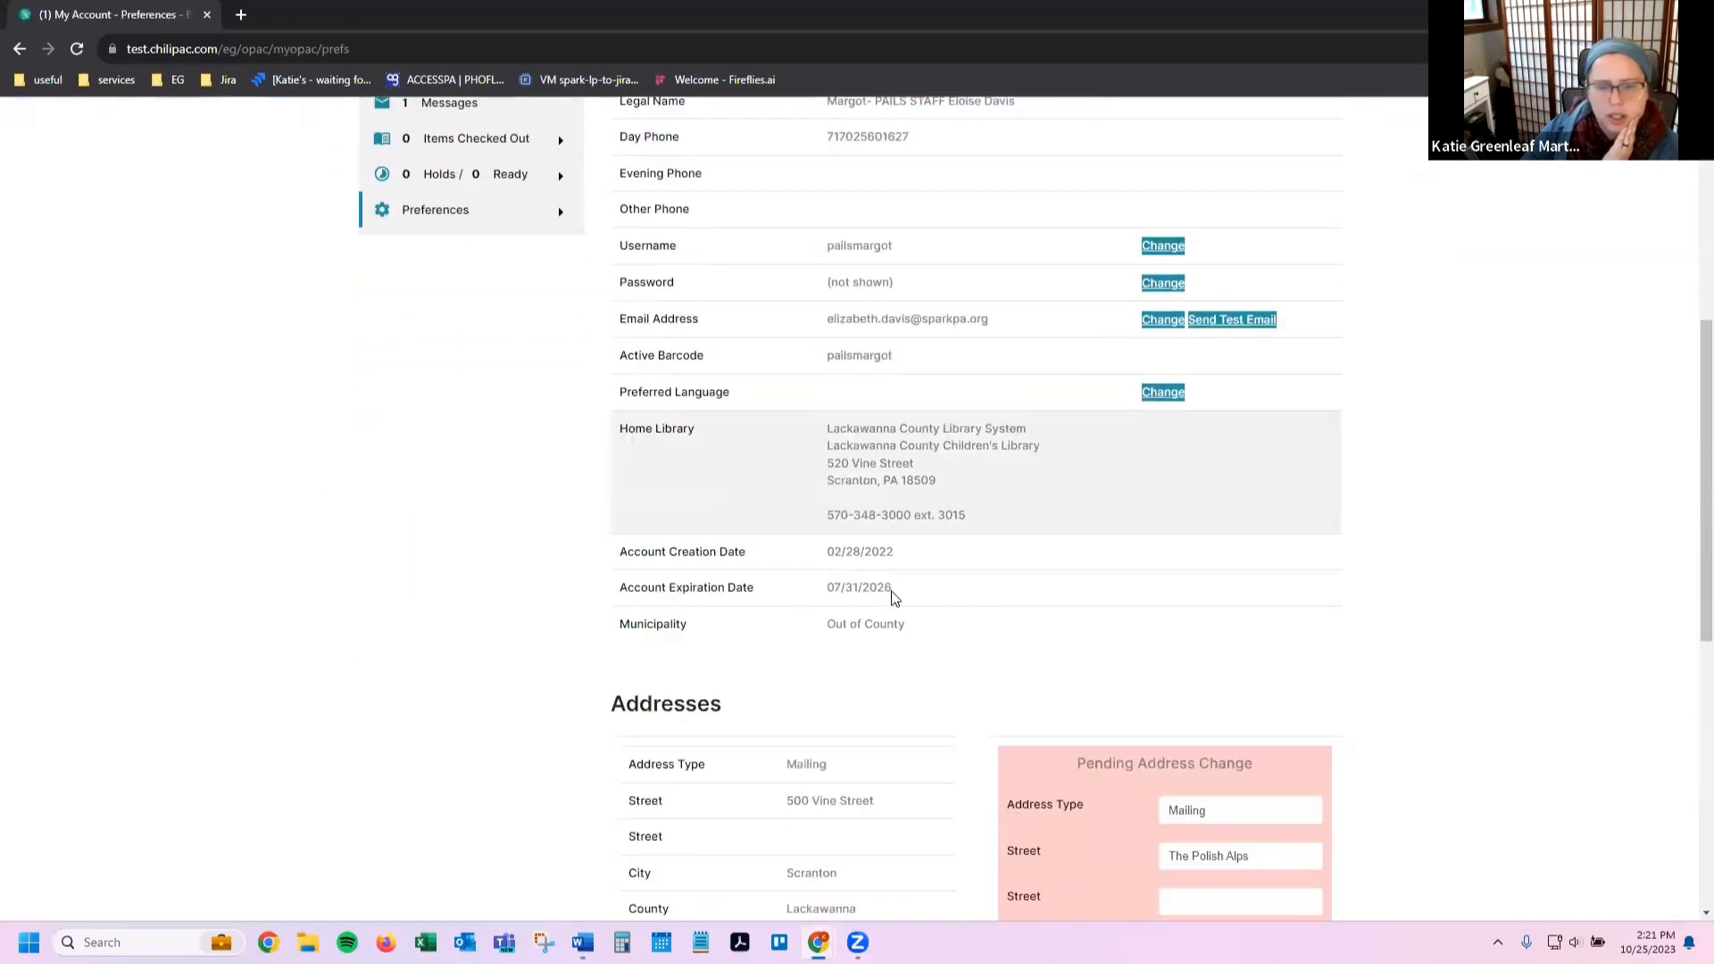
scroll(762, 608, "up", 3)
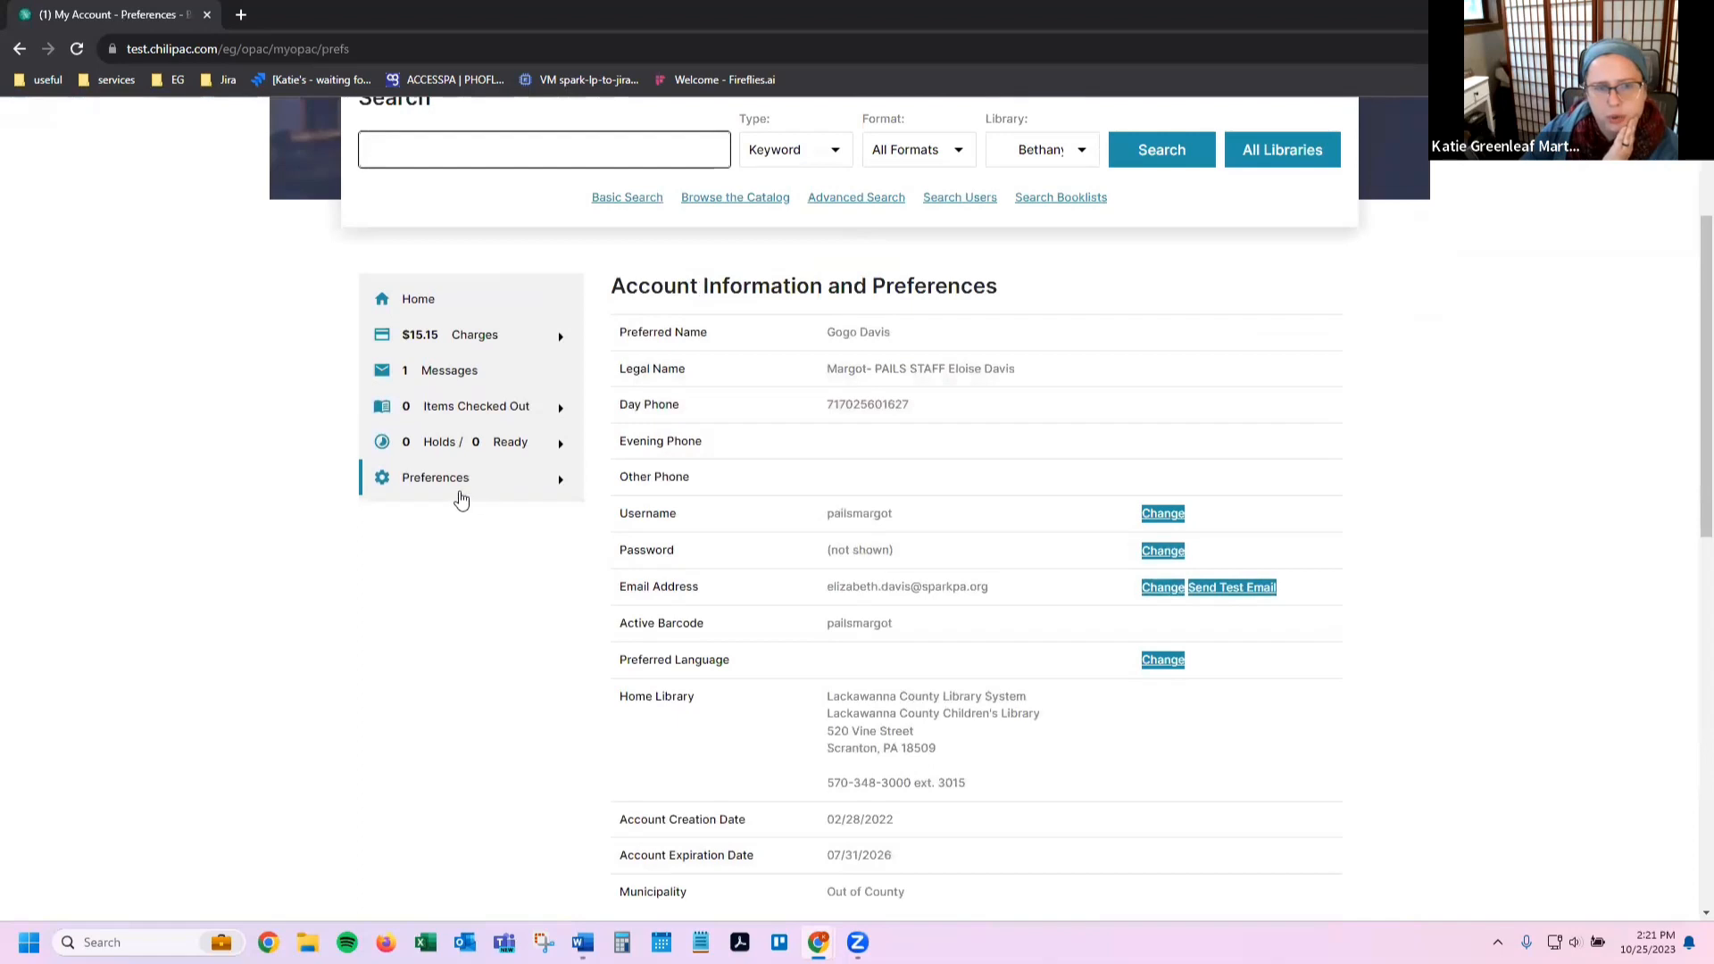
left_click(560, 483)
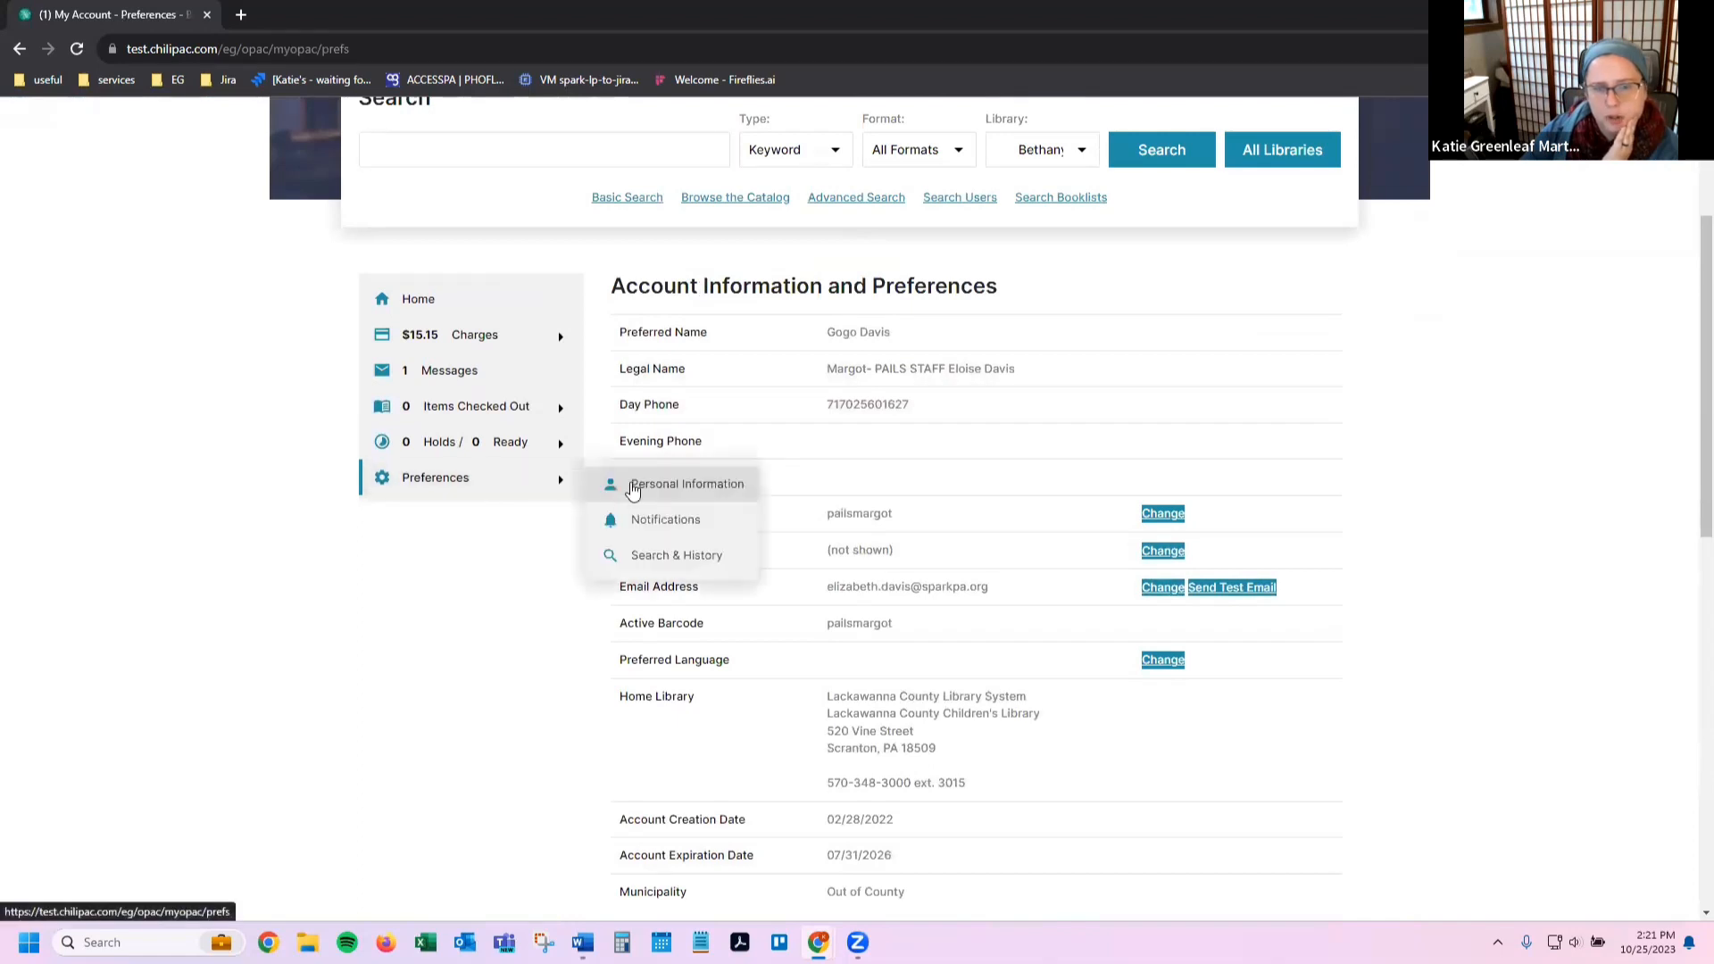
scroll(700, 683, "down", 3)
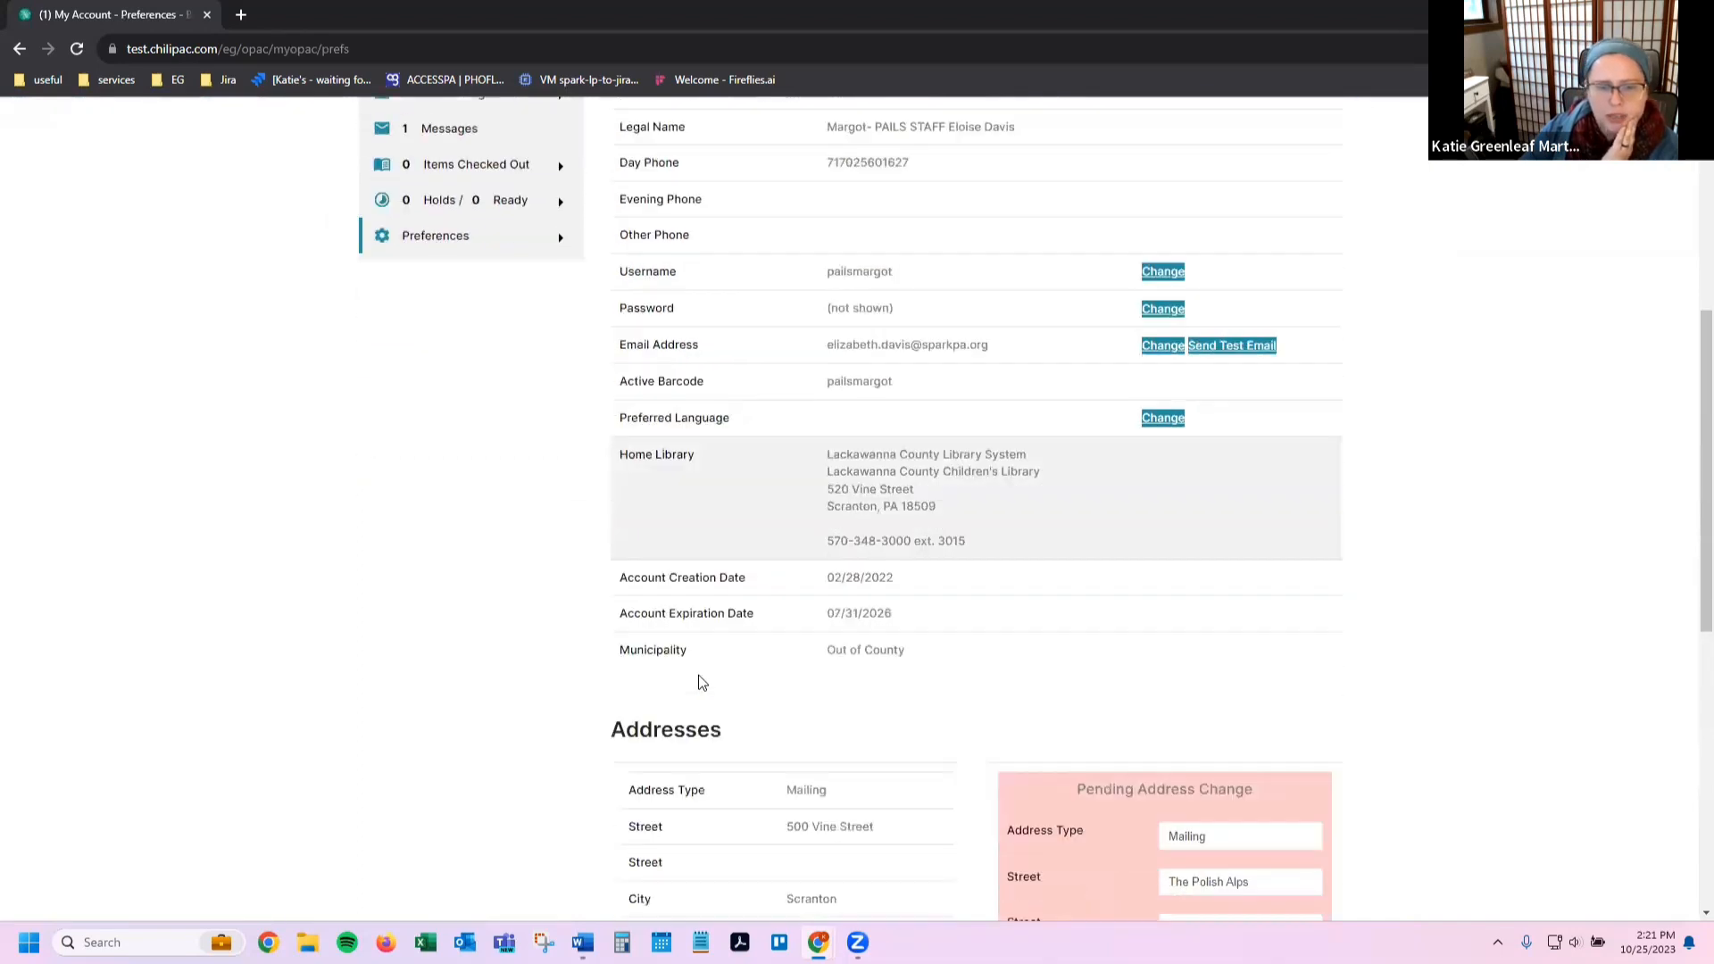
scroll(669, 639, "up", 2)
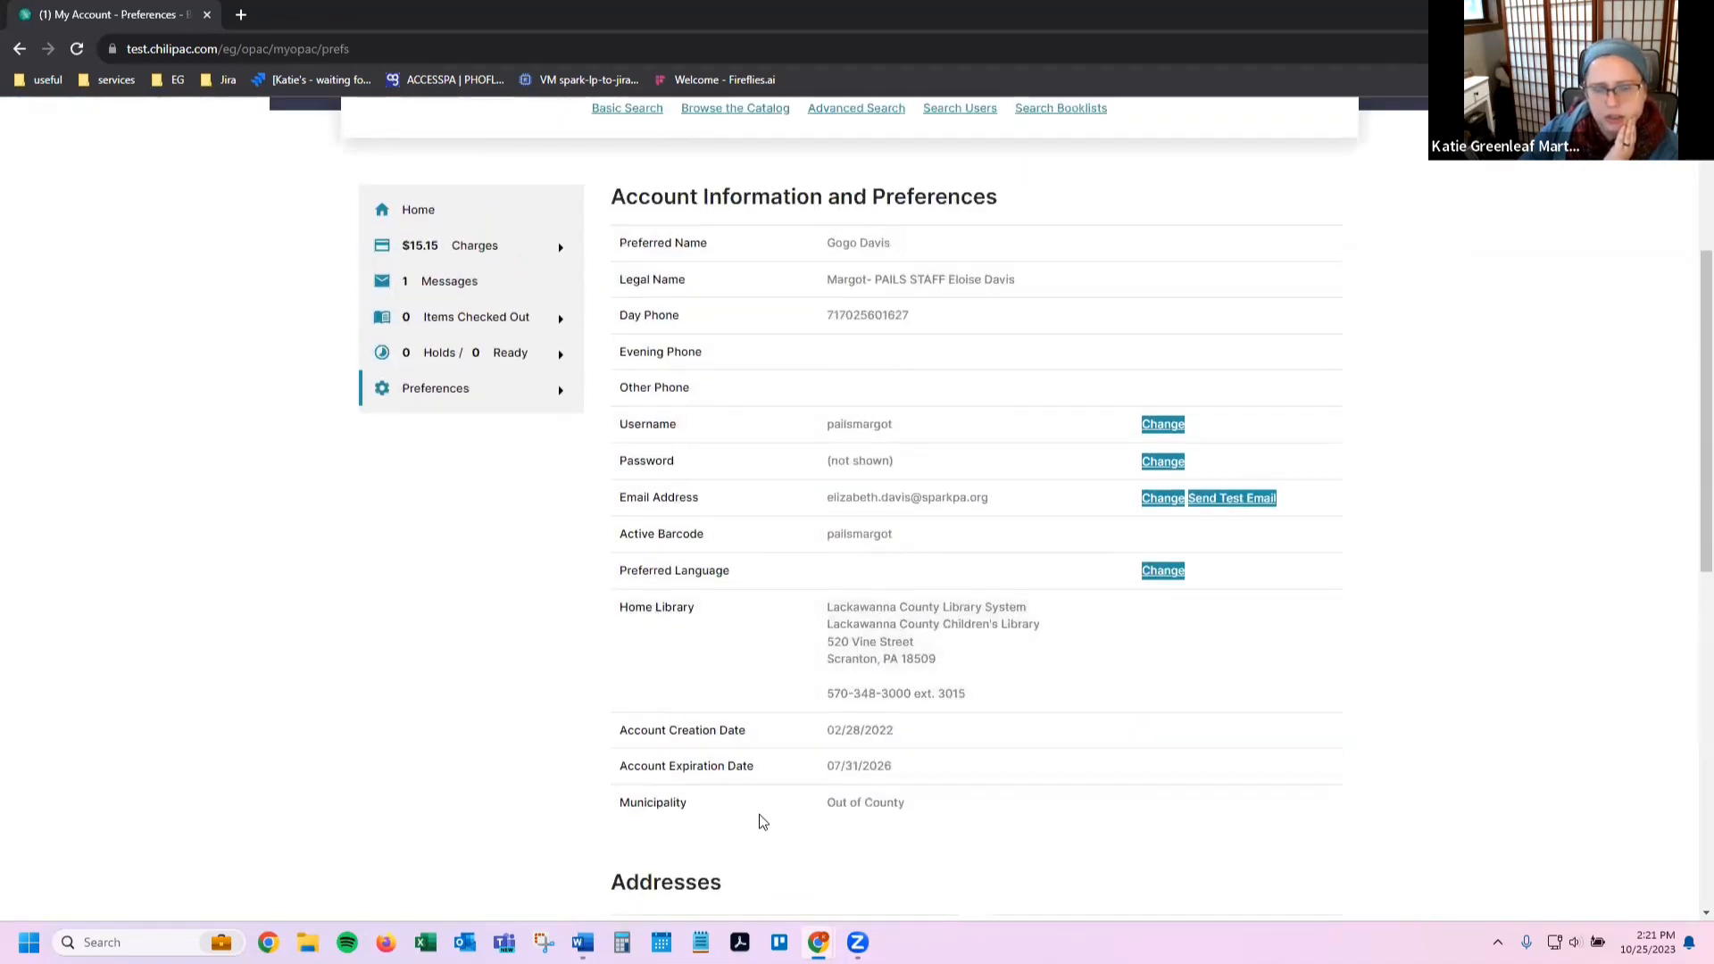
scroll(720, 490, "down", 2)
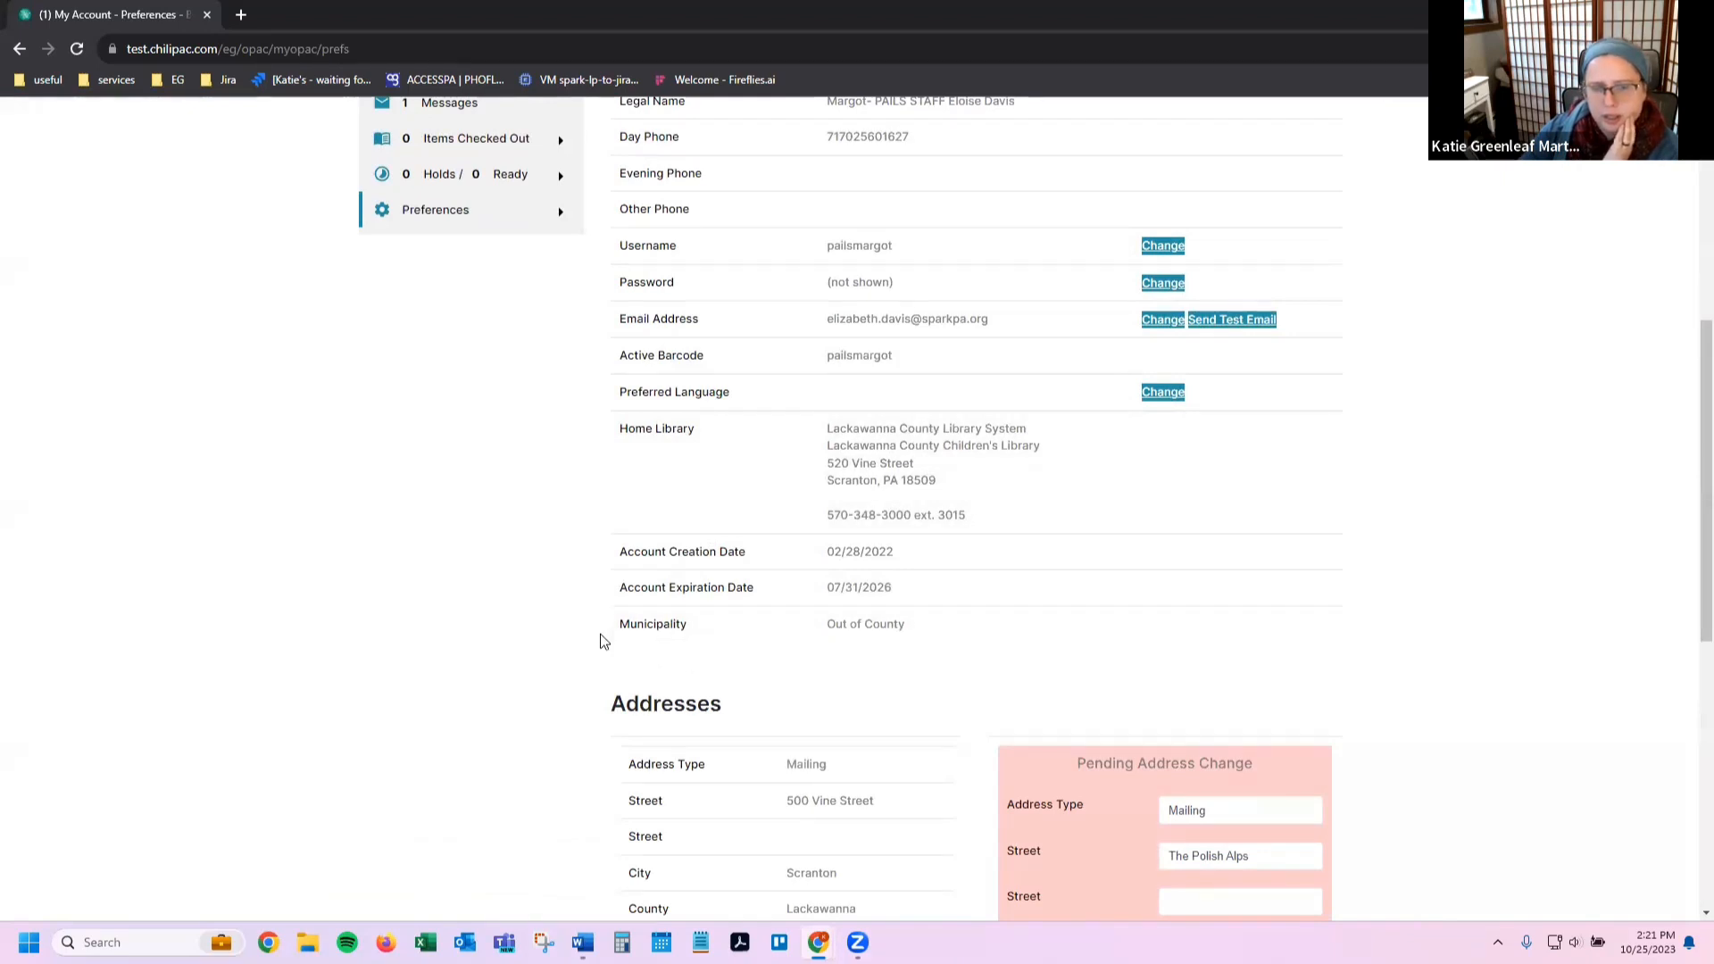
Step: Highlight the Out of County Municipality value, then return to the item record window
double_click(656, 625)
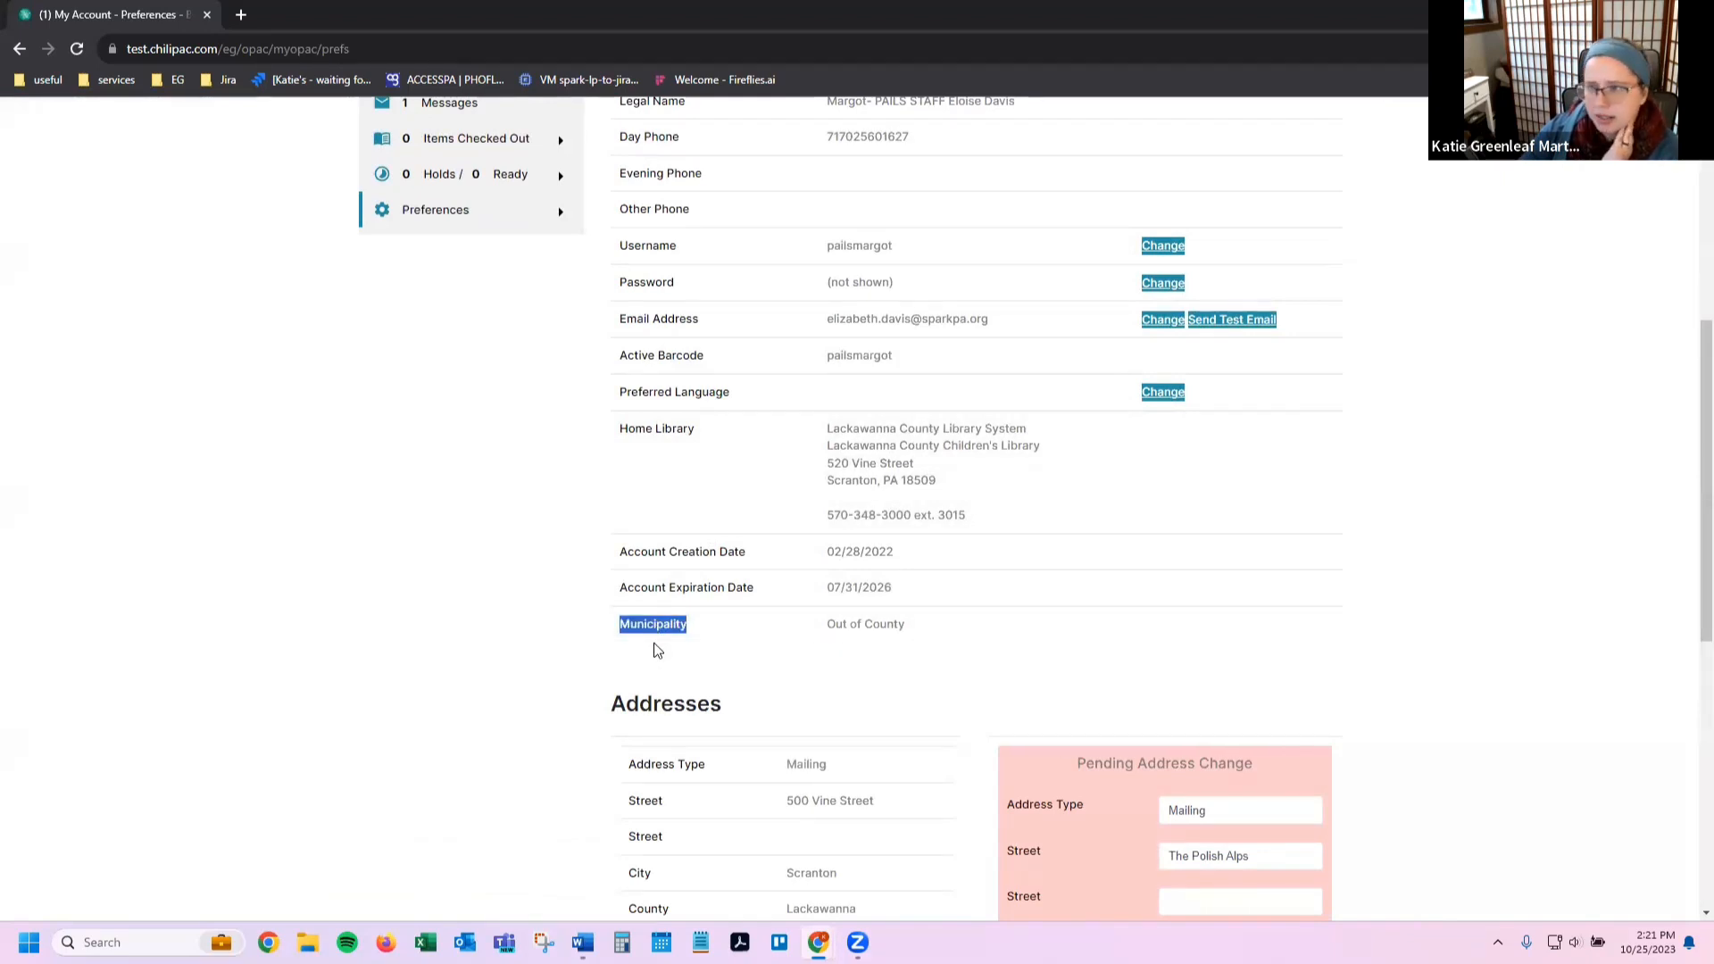
left_click(858, 623)
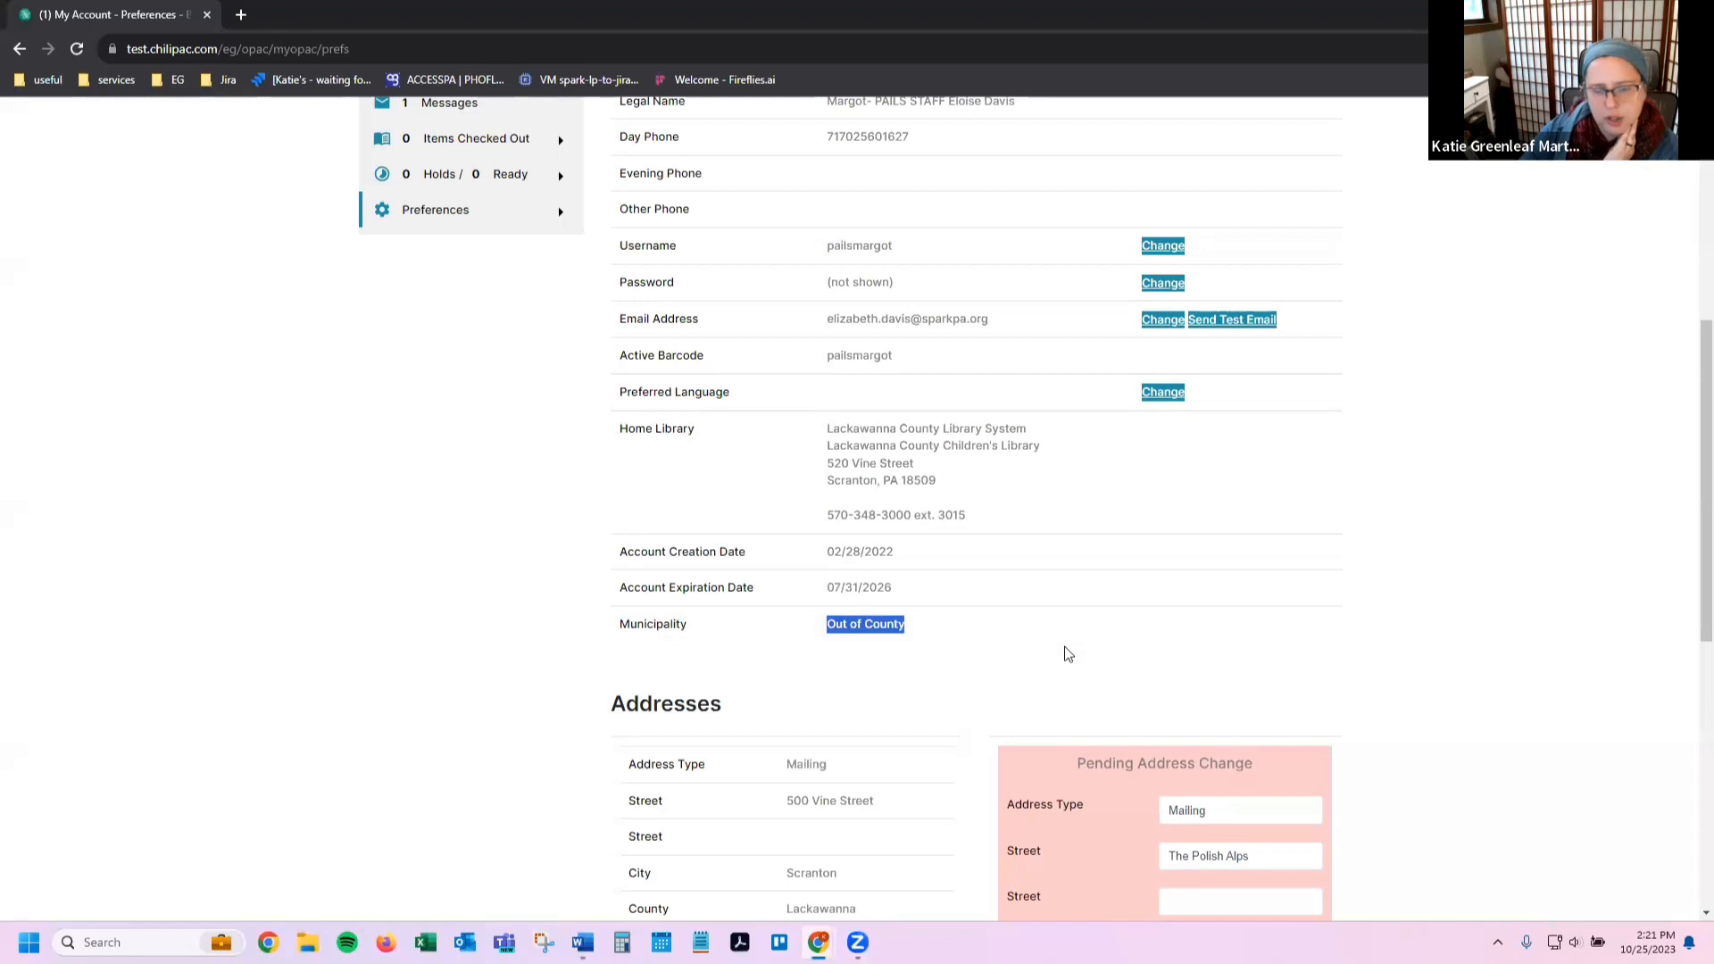
scroll(701, 693, "down", 1)
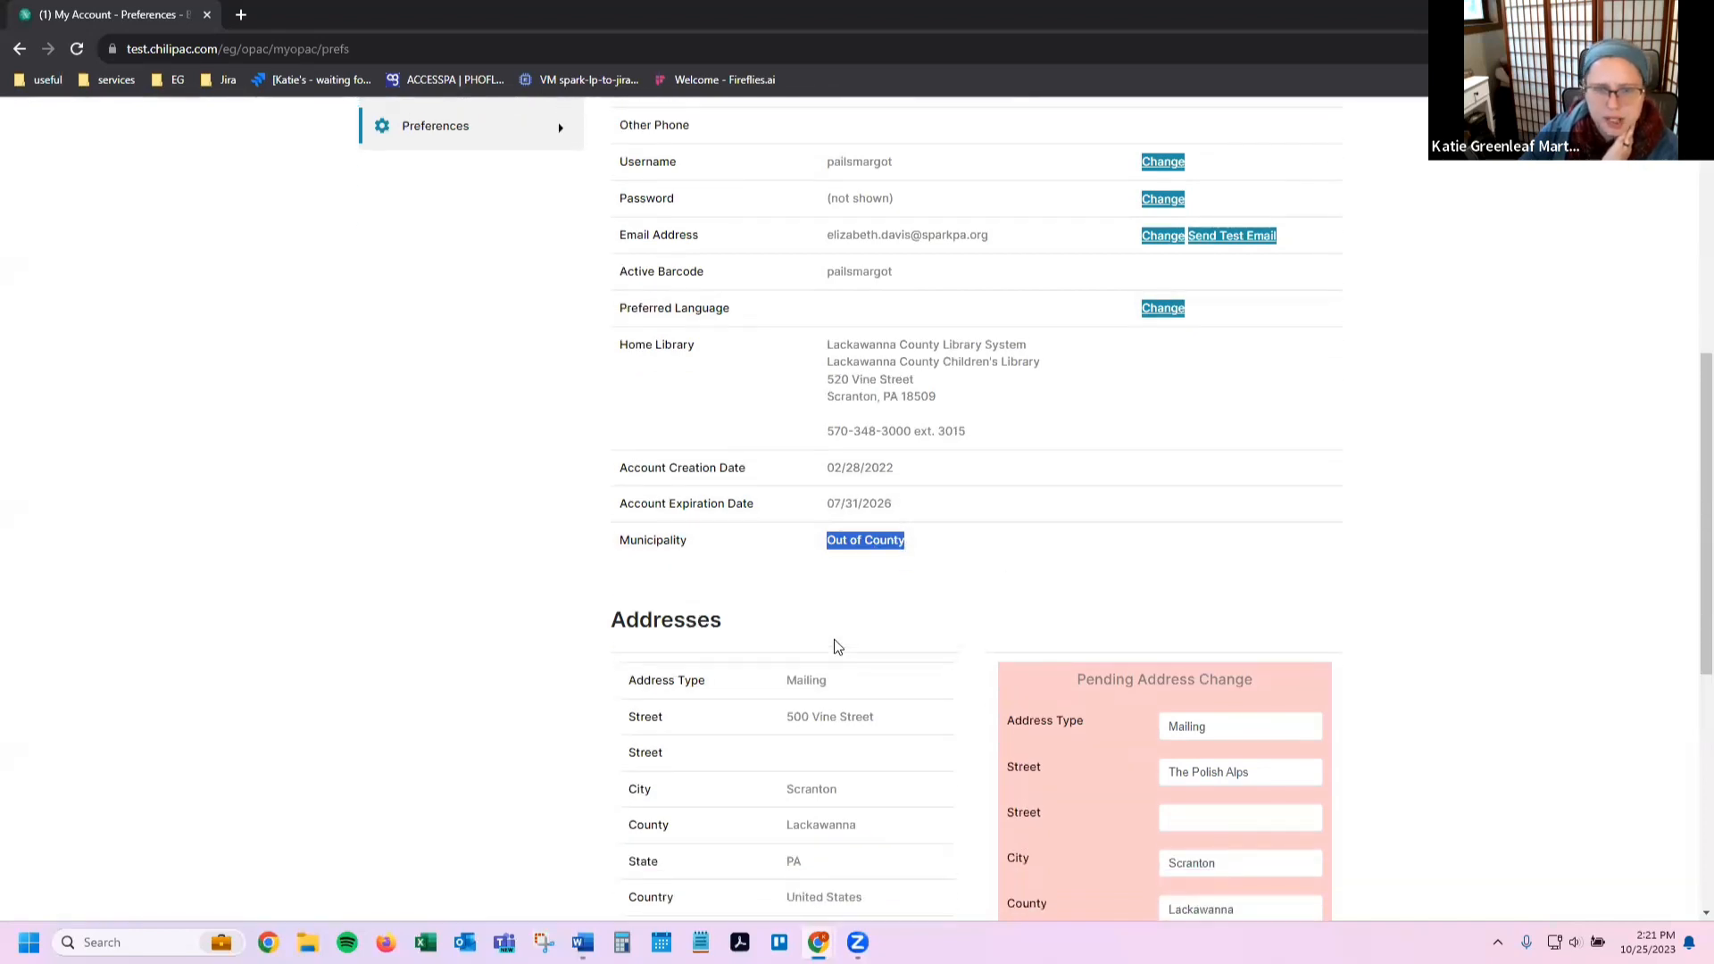
scroll(833, 658, "up", 4)
scroll(834, 641, "down", 3)
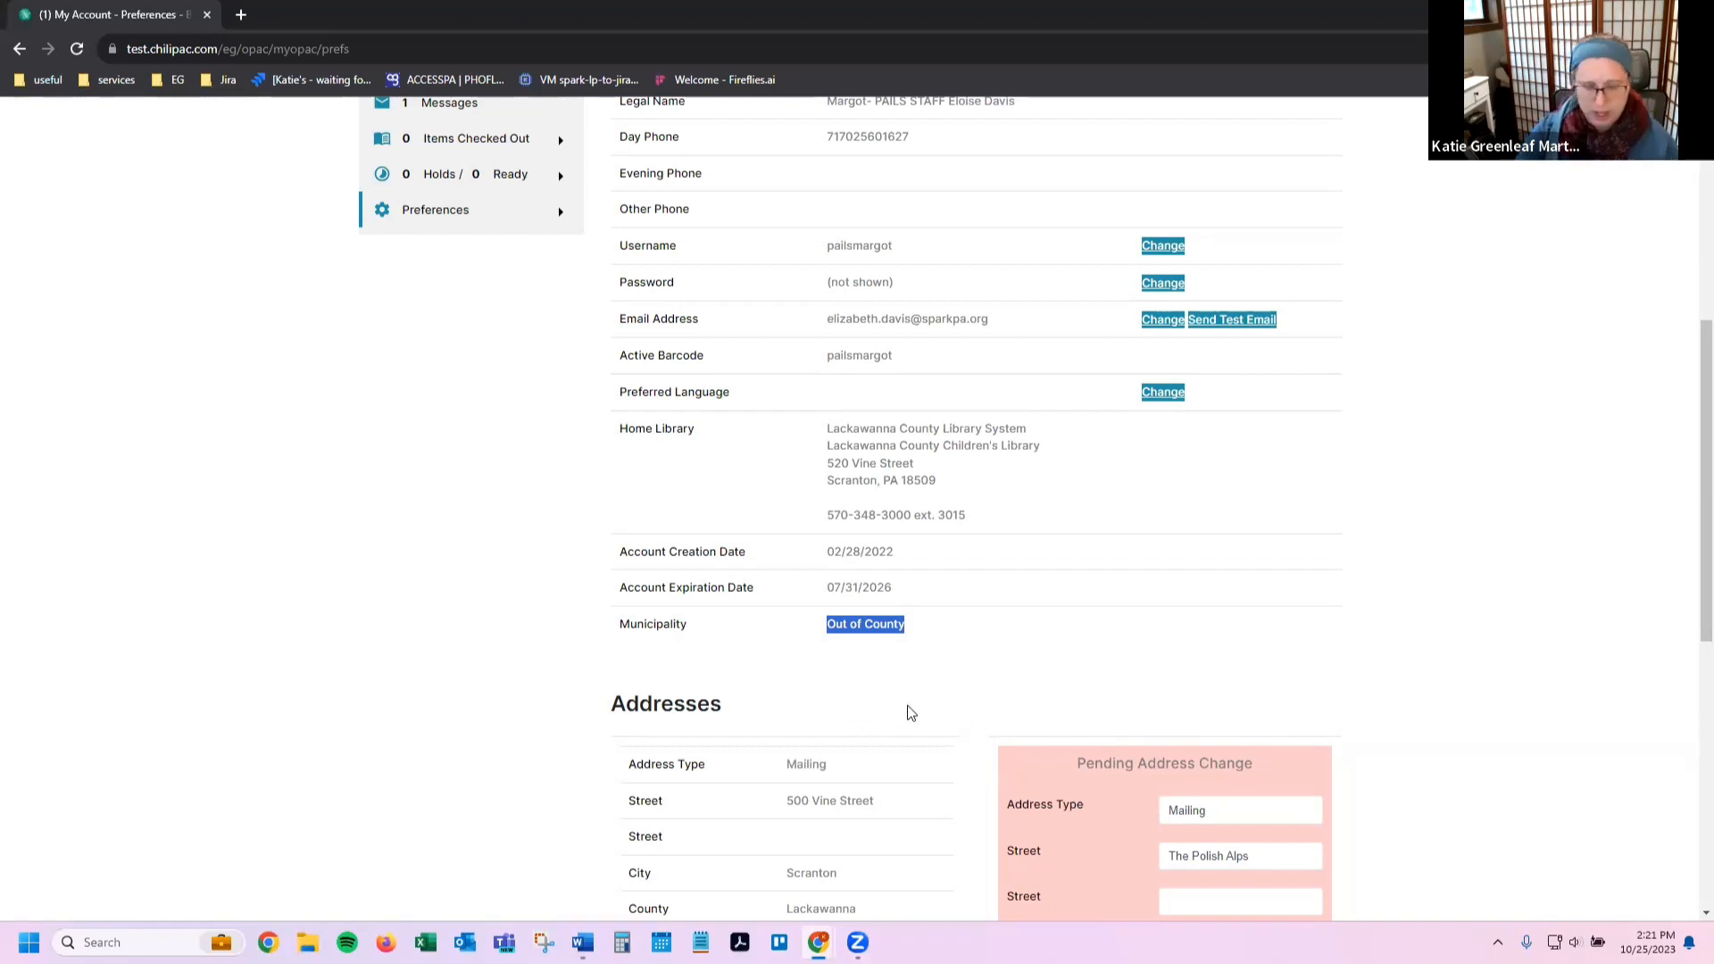
scroll(910, 711, "up", 1)
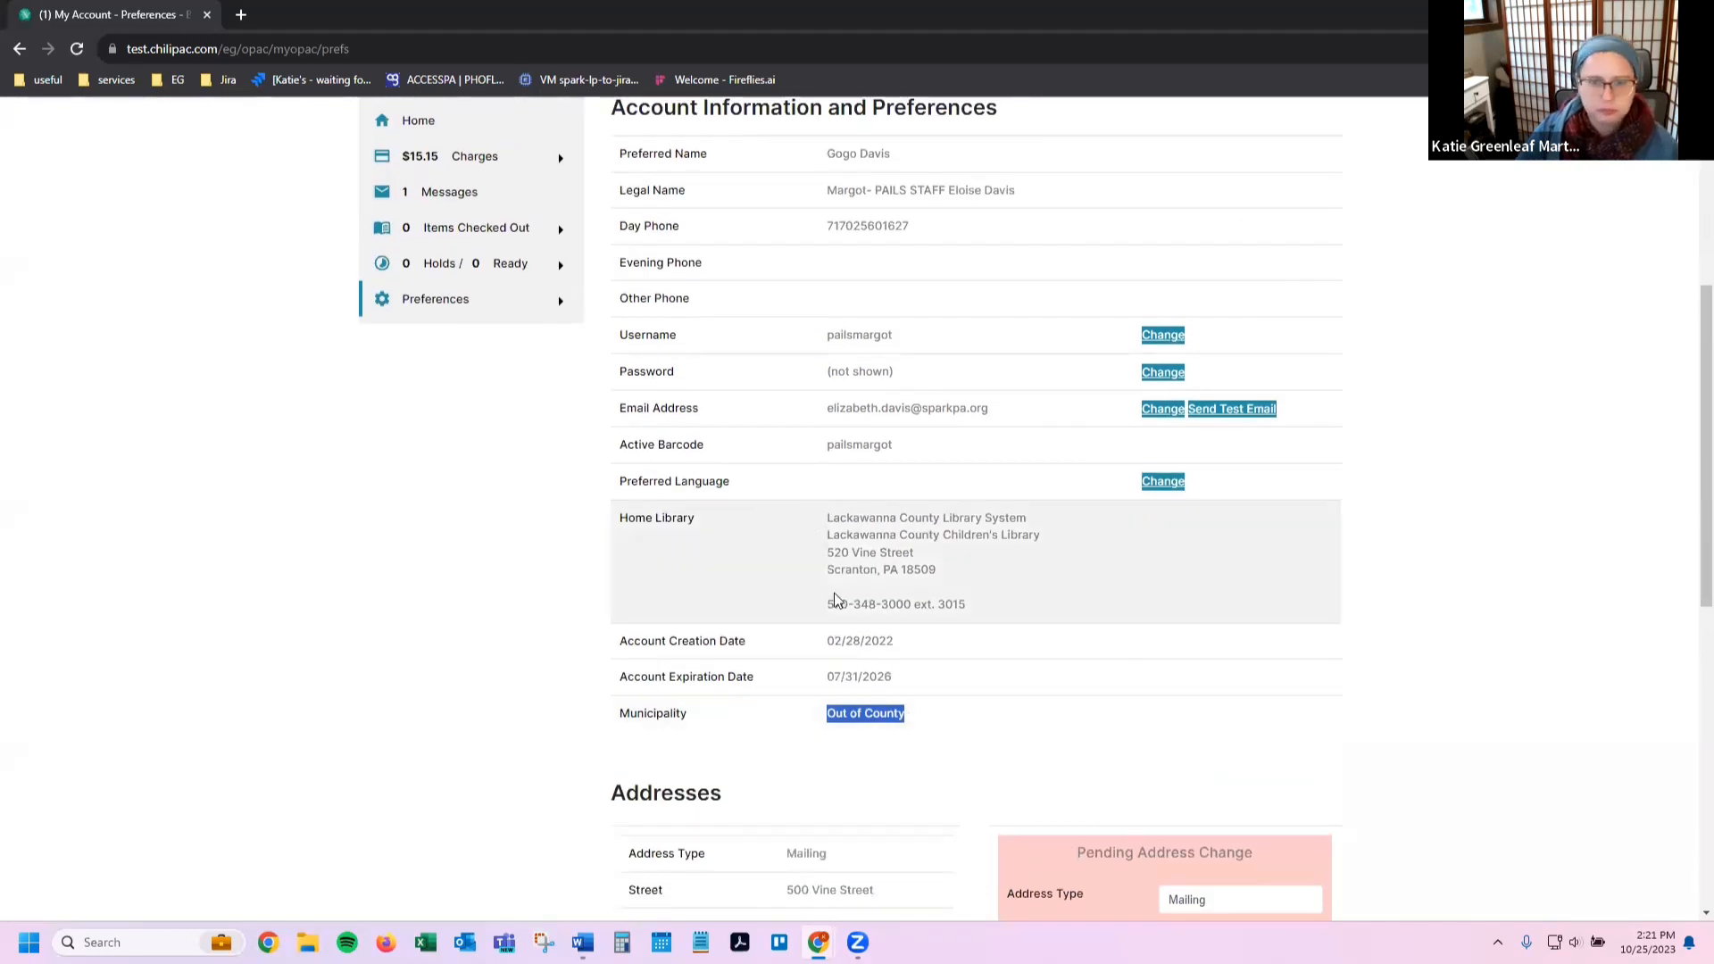
scroll(1068, 490, "up", 1)
scroll(883, 679, "down", 1)
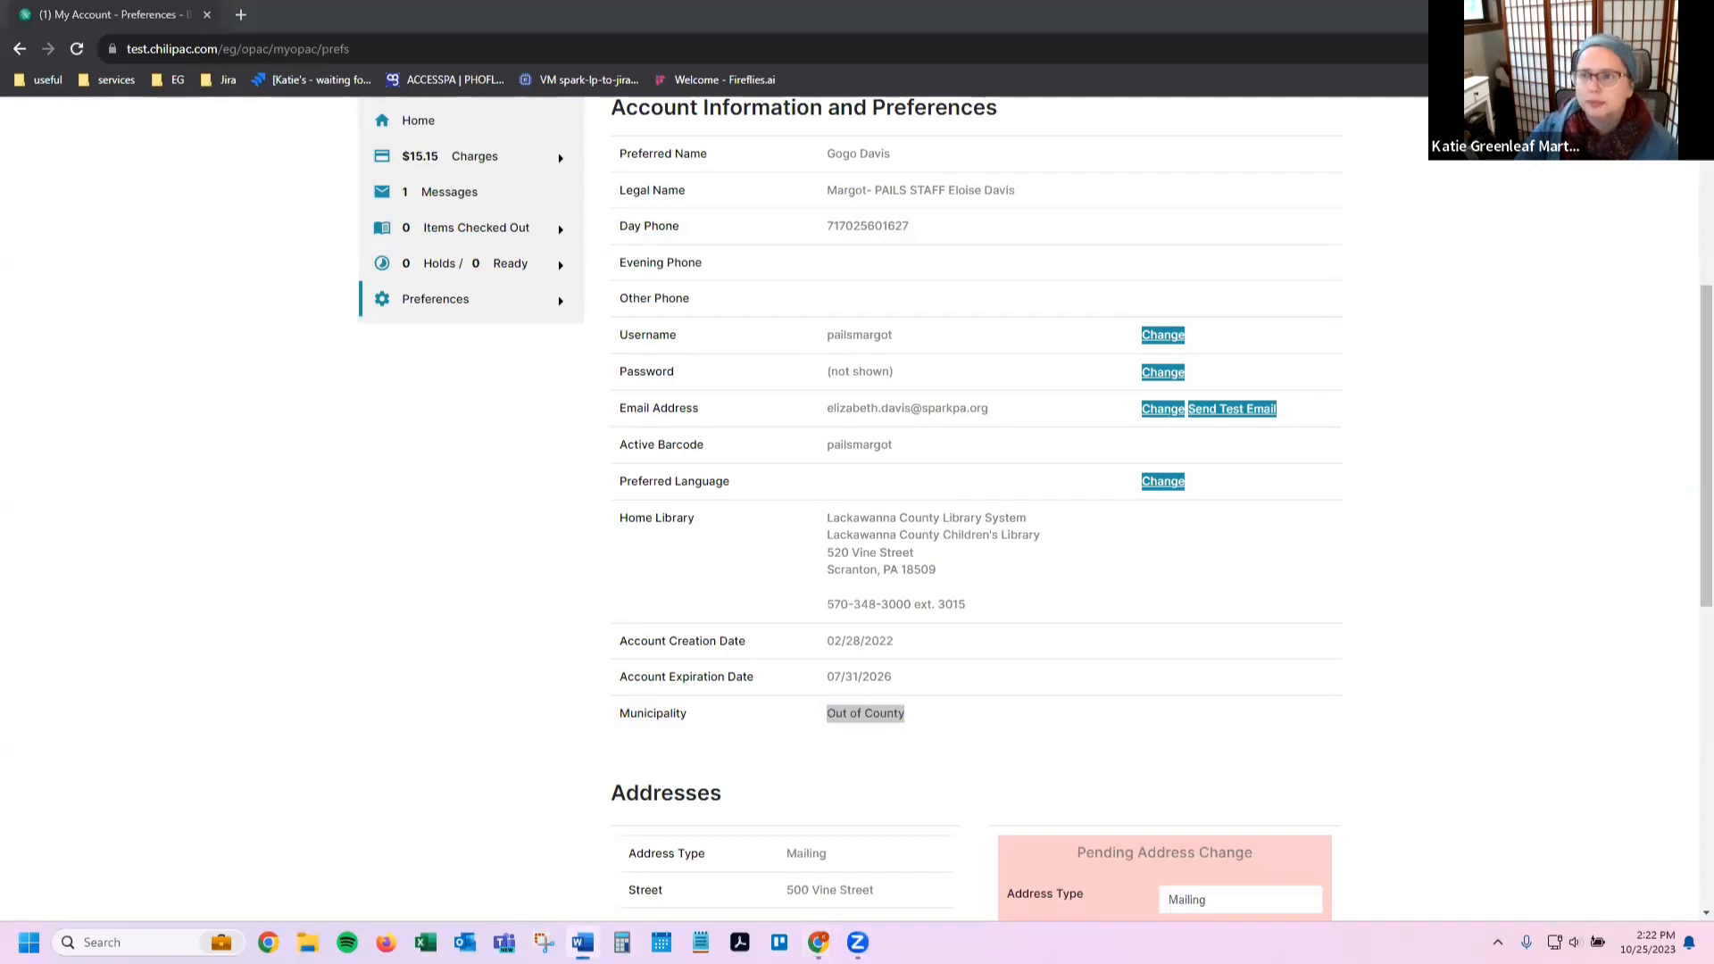
key("alt+Tab")
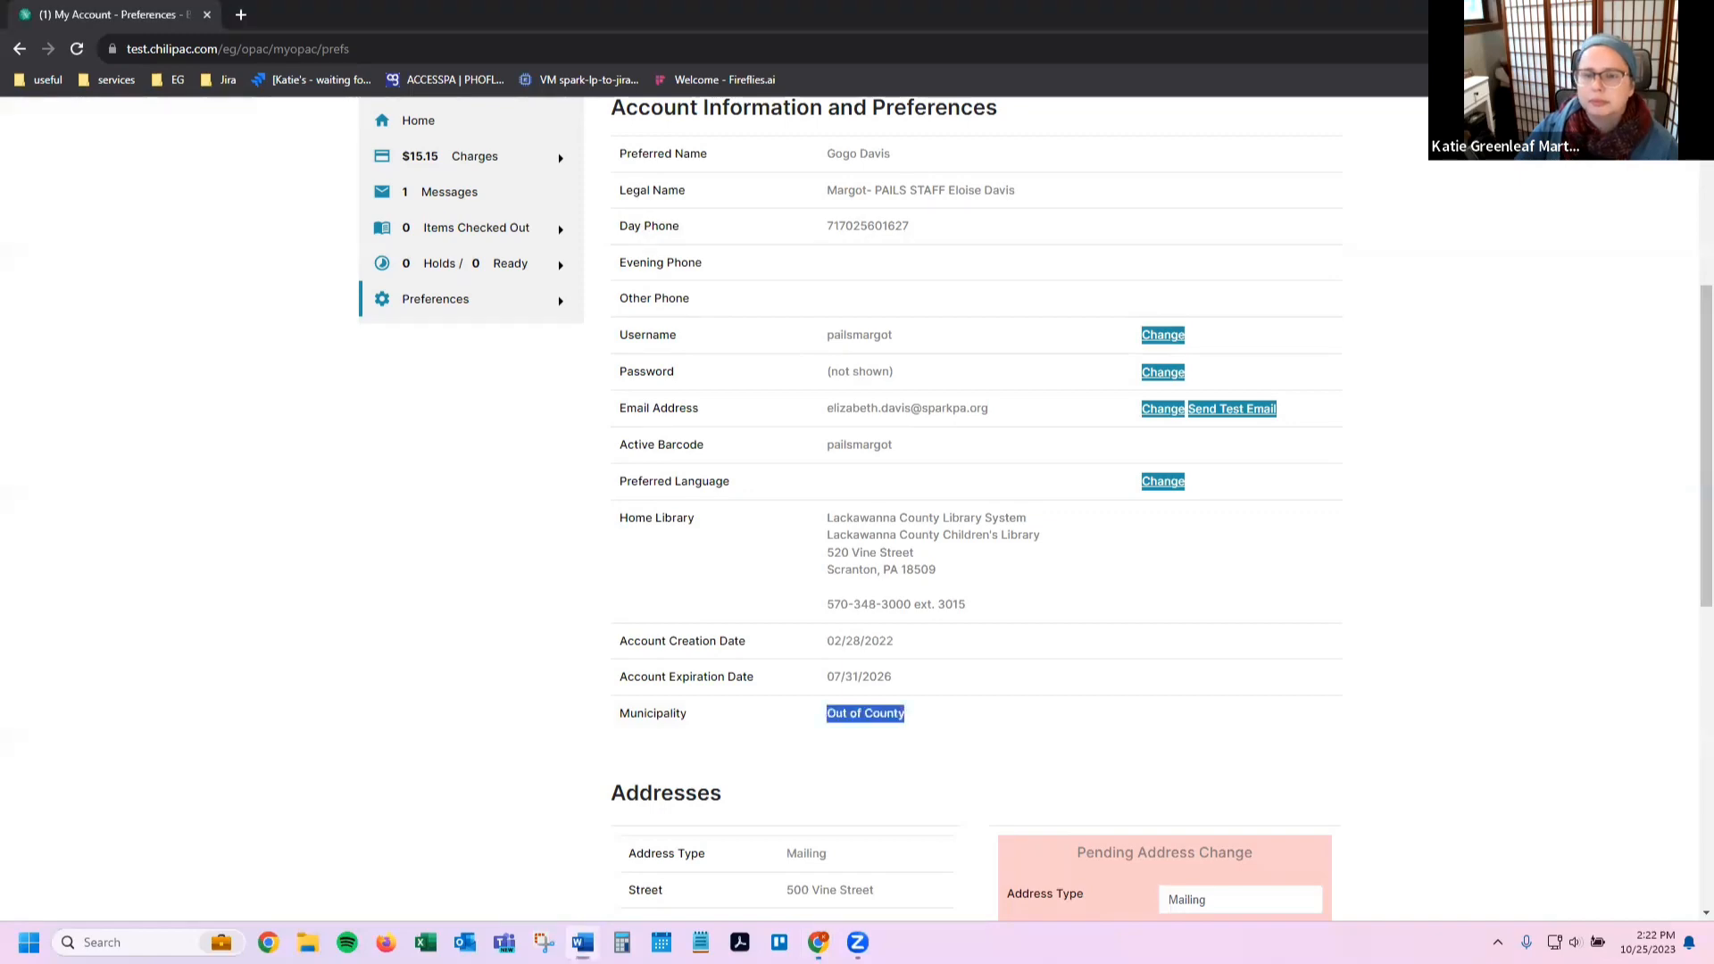
key("alt+Tab")
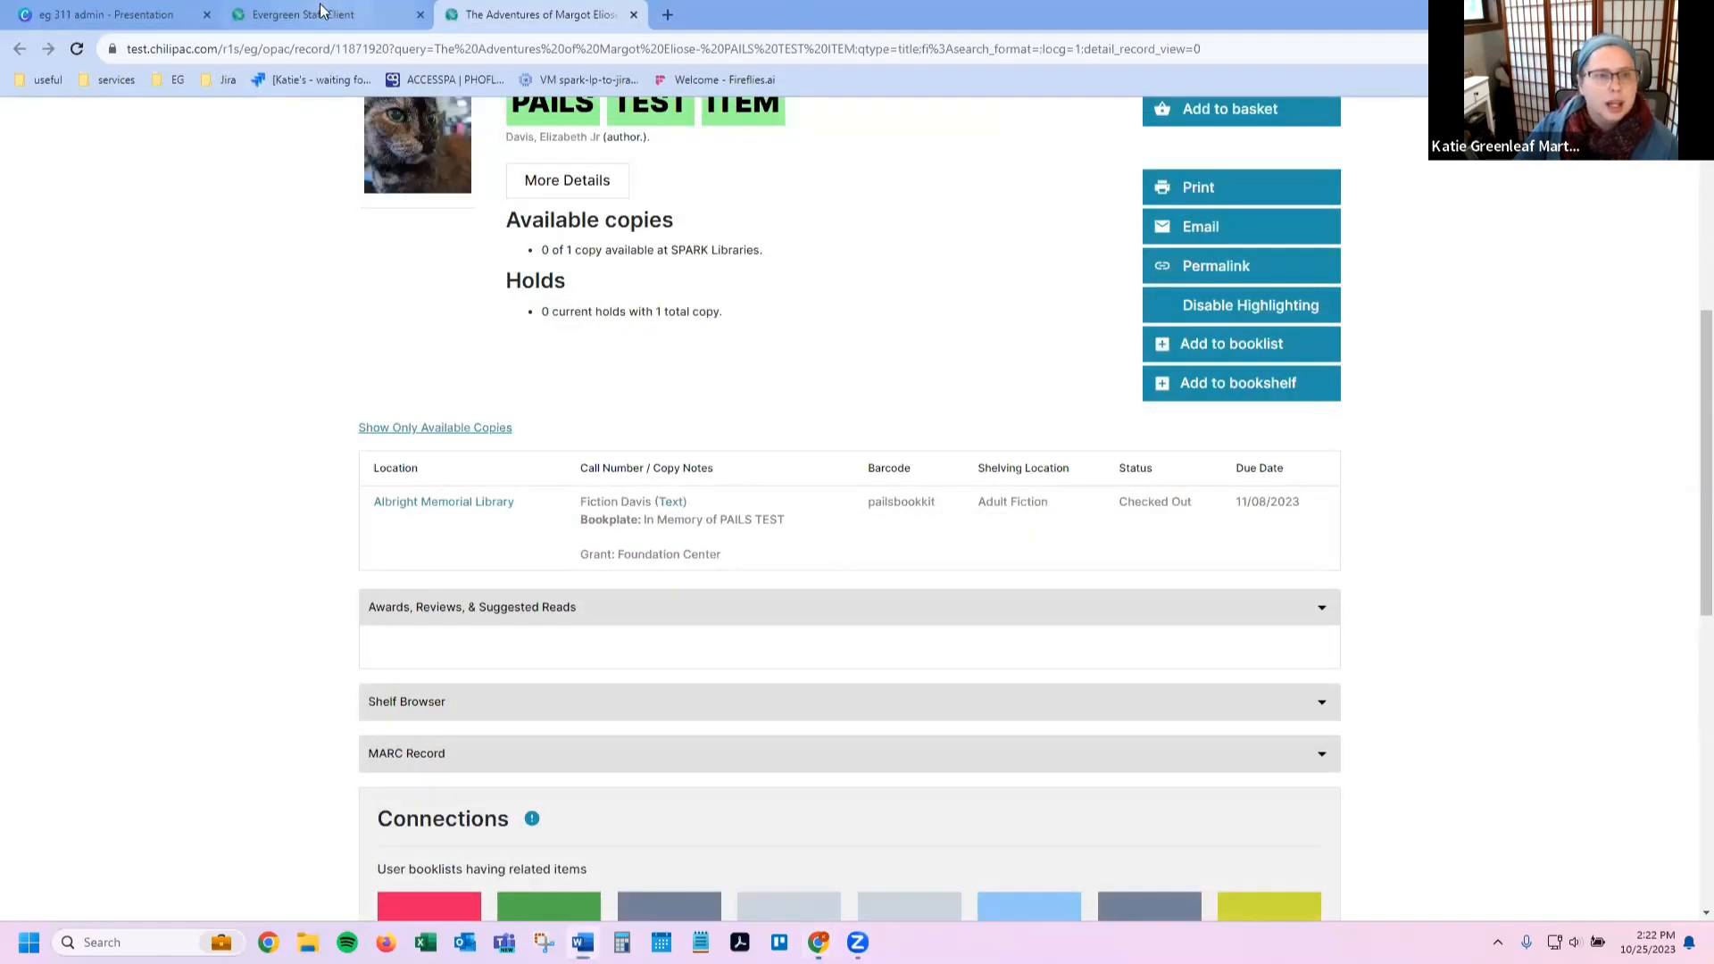
Step: Switch to the staff client and open Administration > Workstation
left_click(324, 10)
left_click(487, 121)
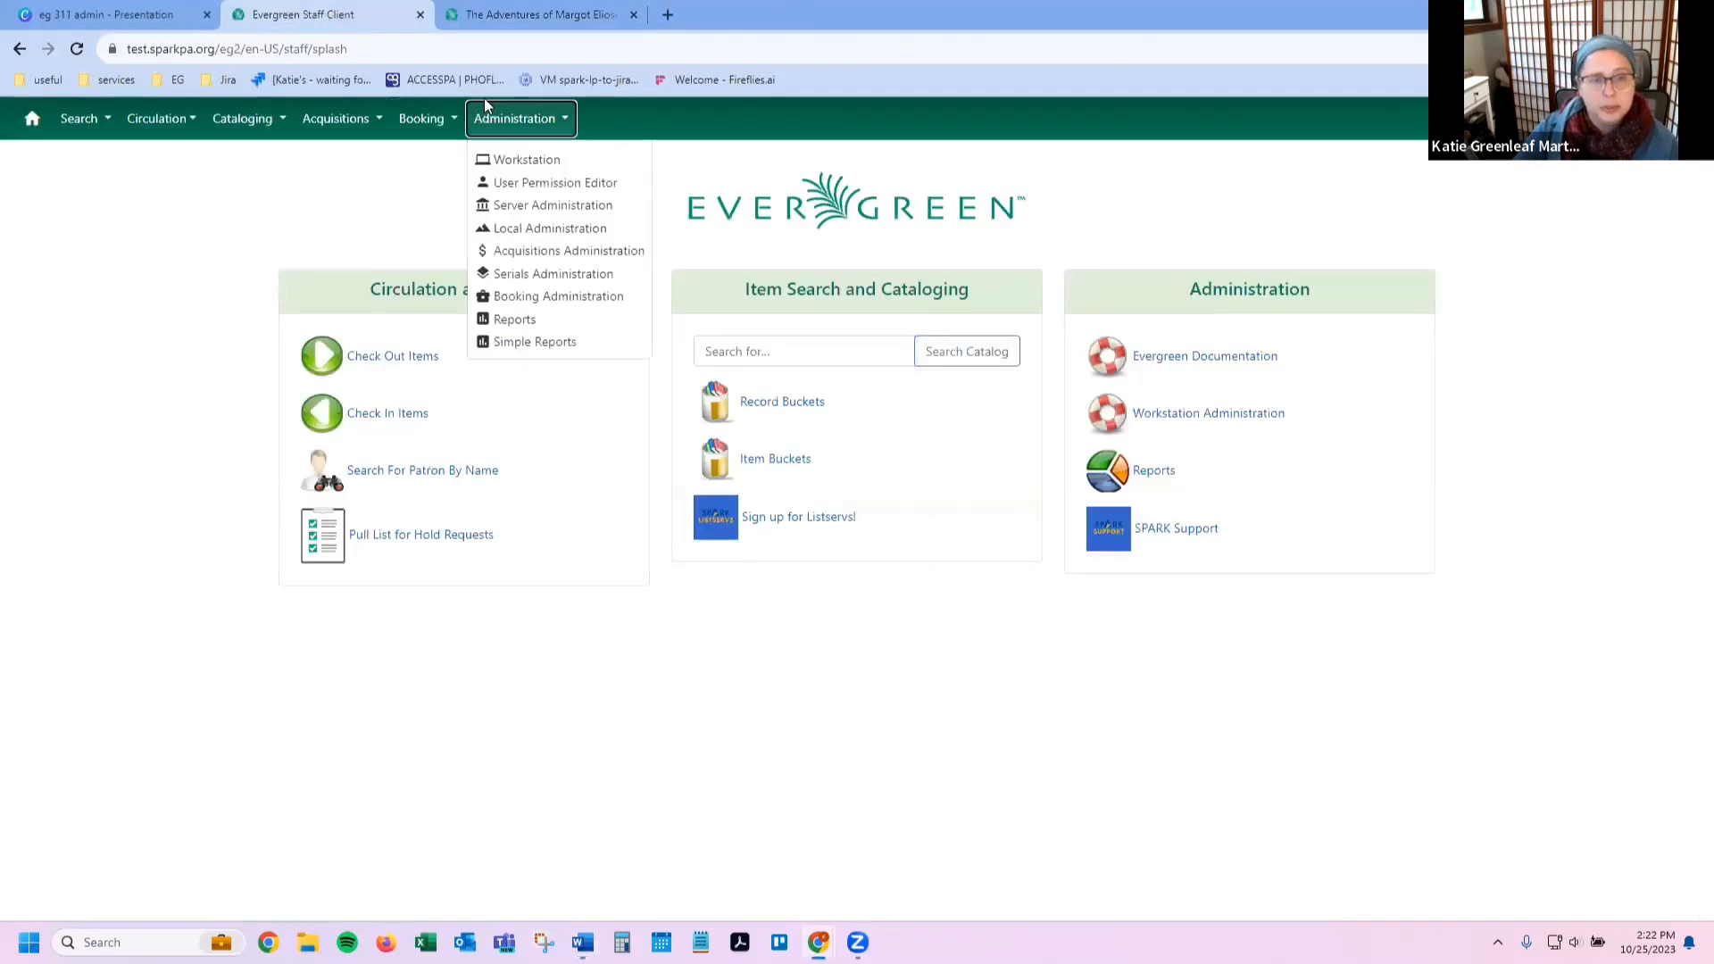
left_click(527, 165)
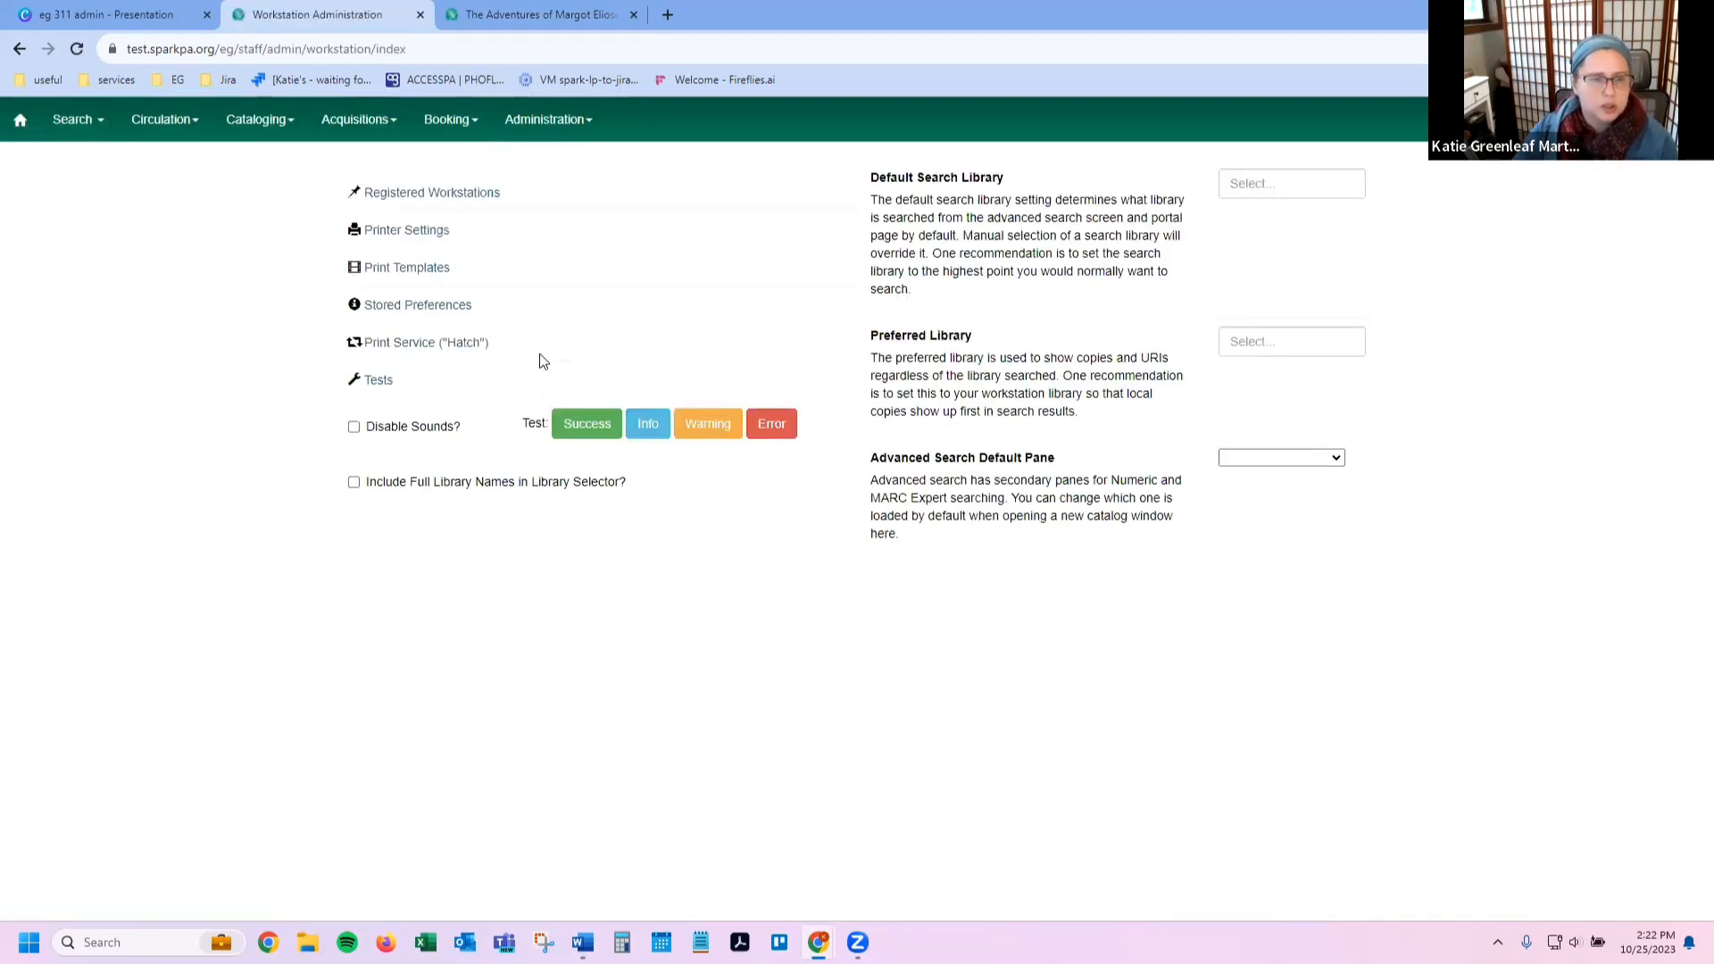
Step: Select Transit Slip under Print Templates and review its template code and preview
left_click(404, 271)
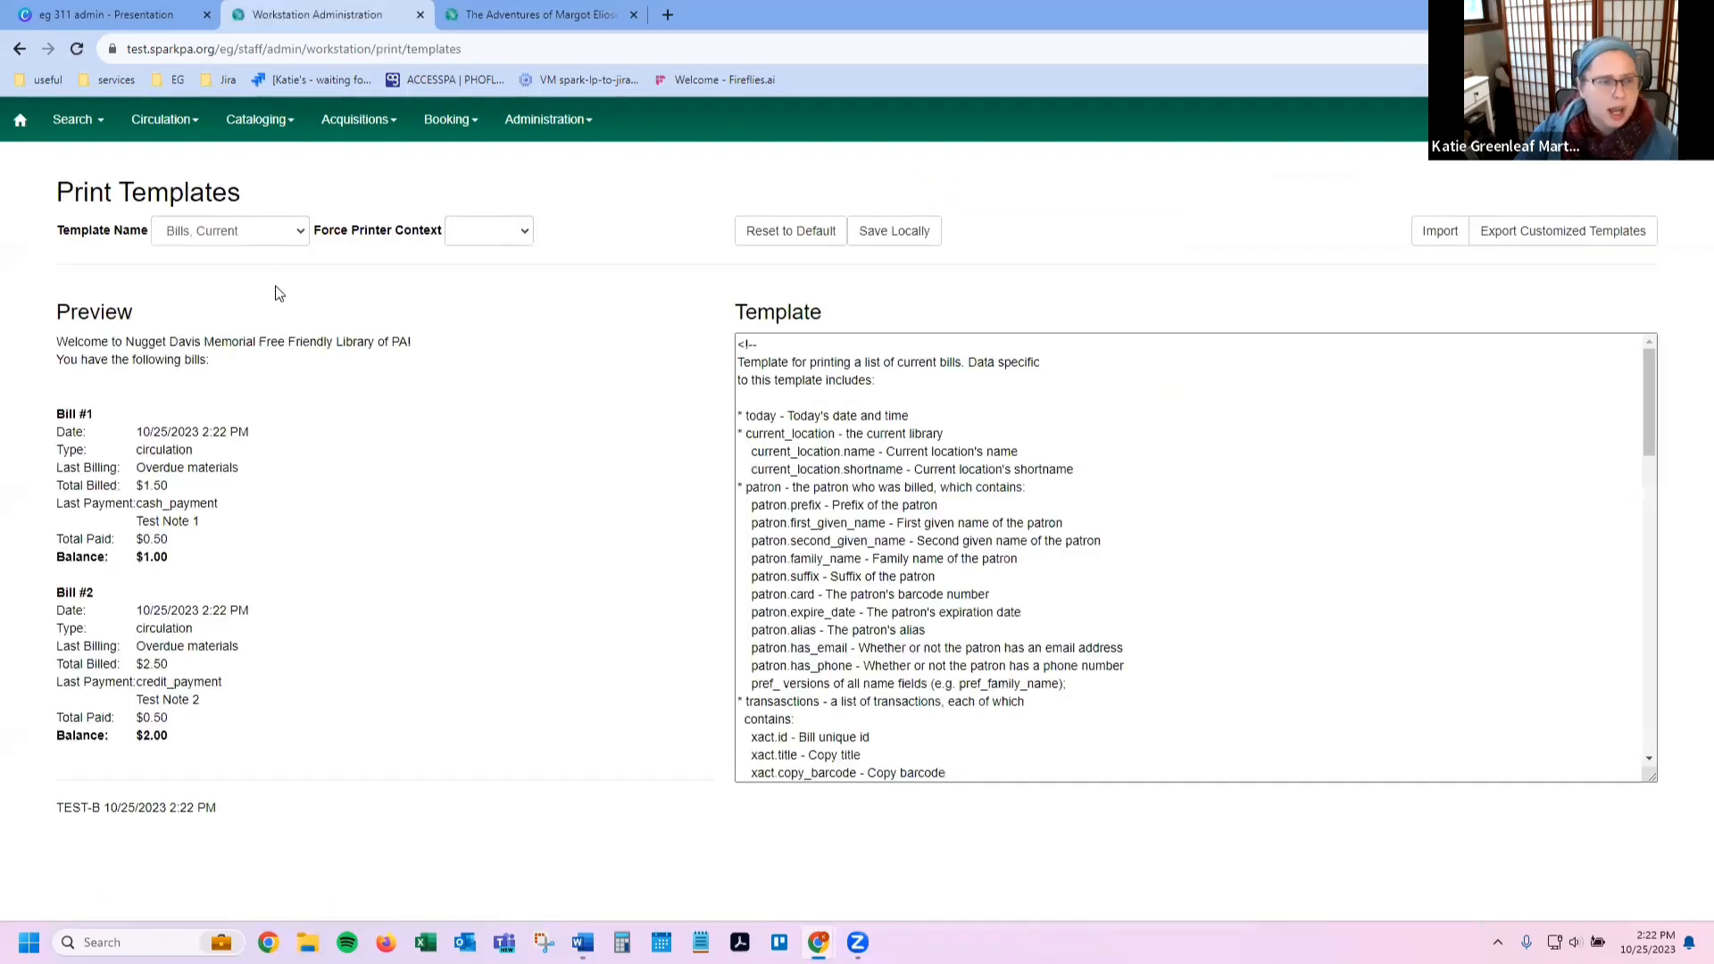
left_click(205, 231)
scroll(214, 462, "down", 2)
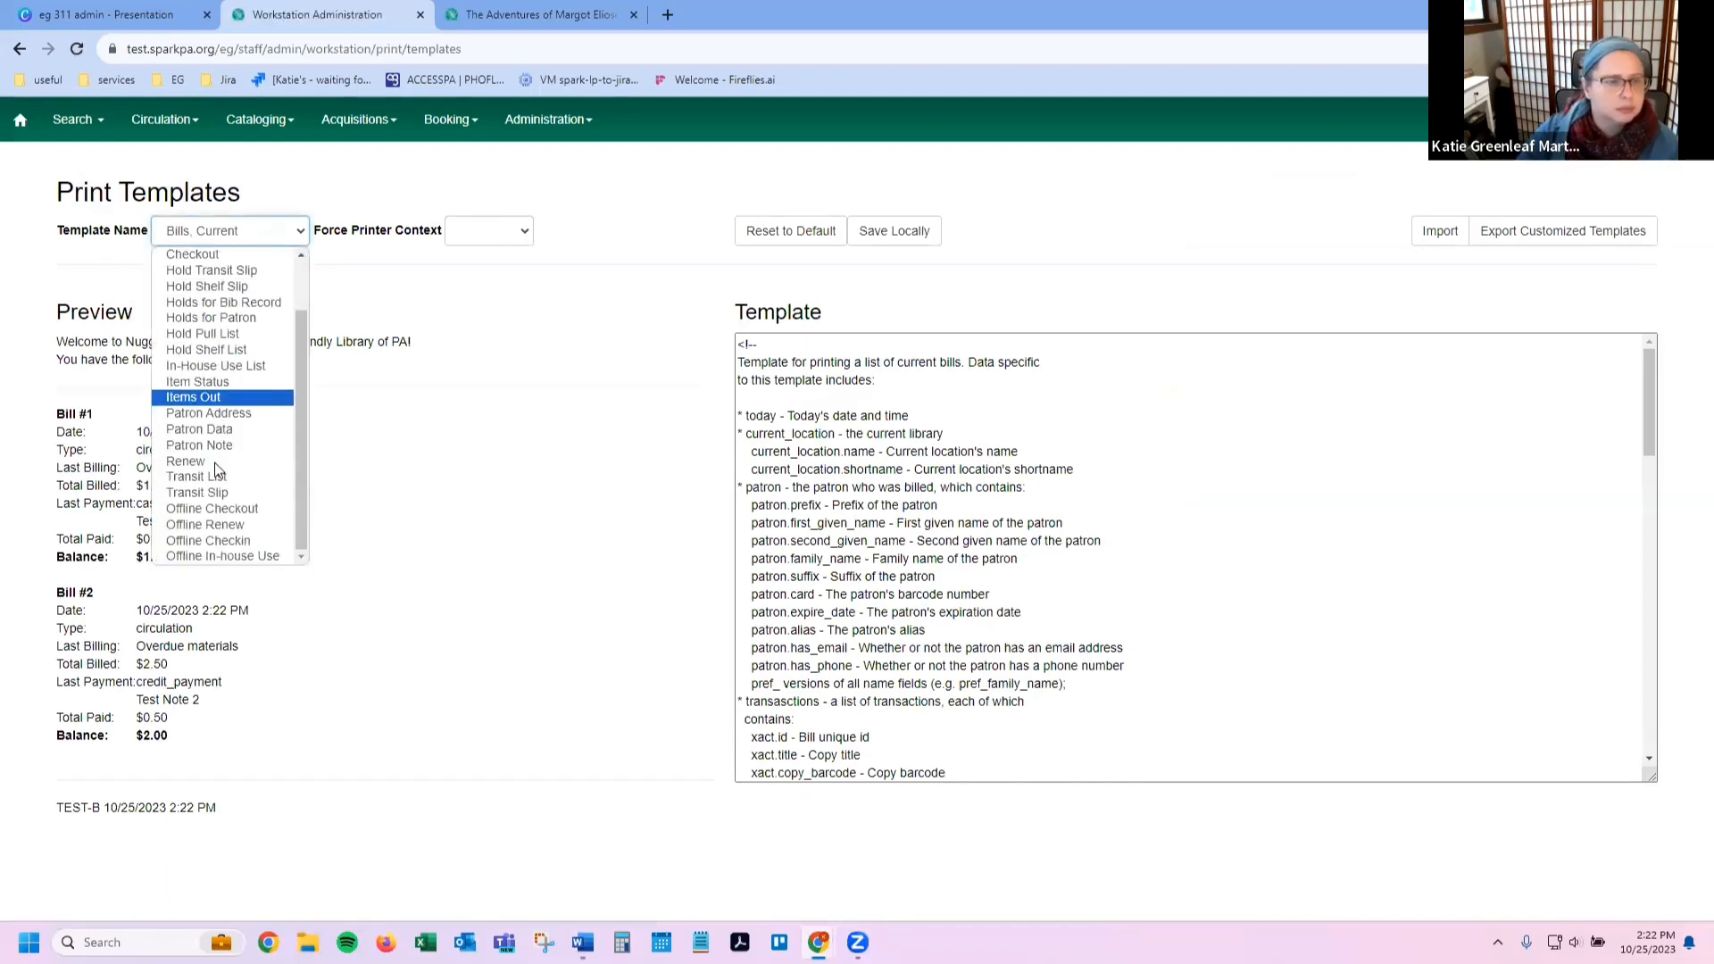
left_click(205, 495)
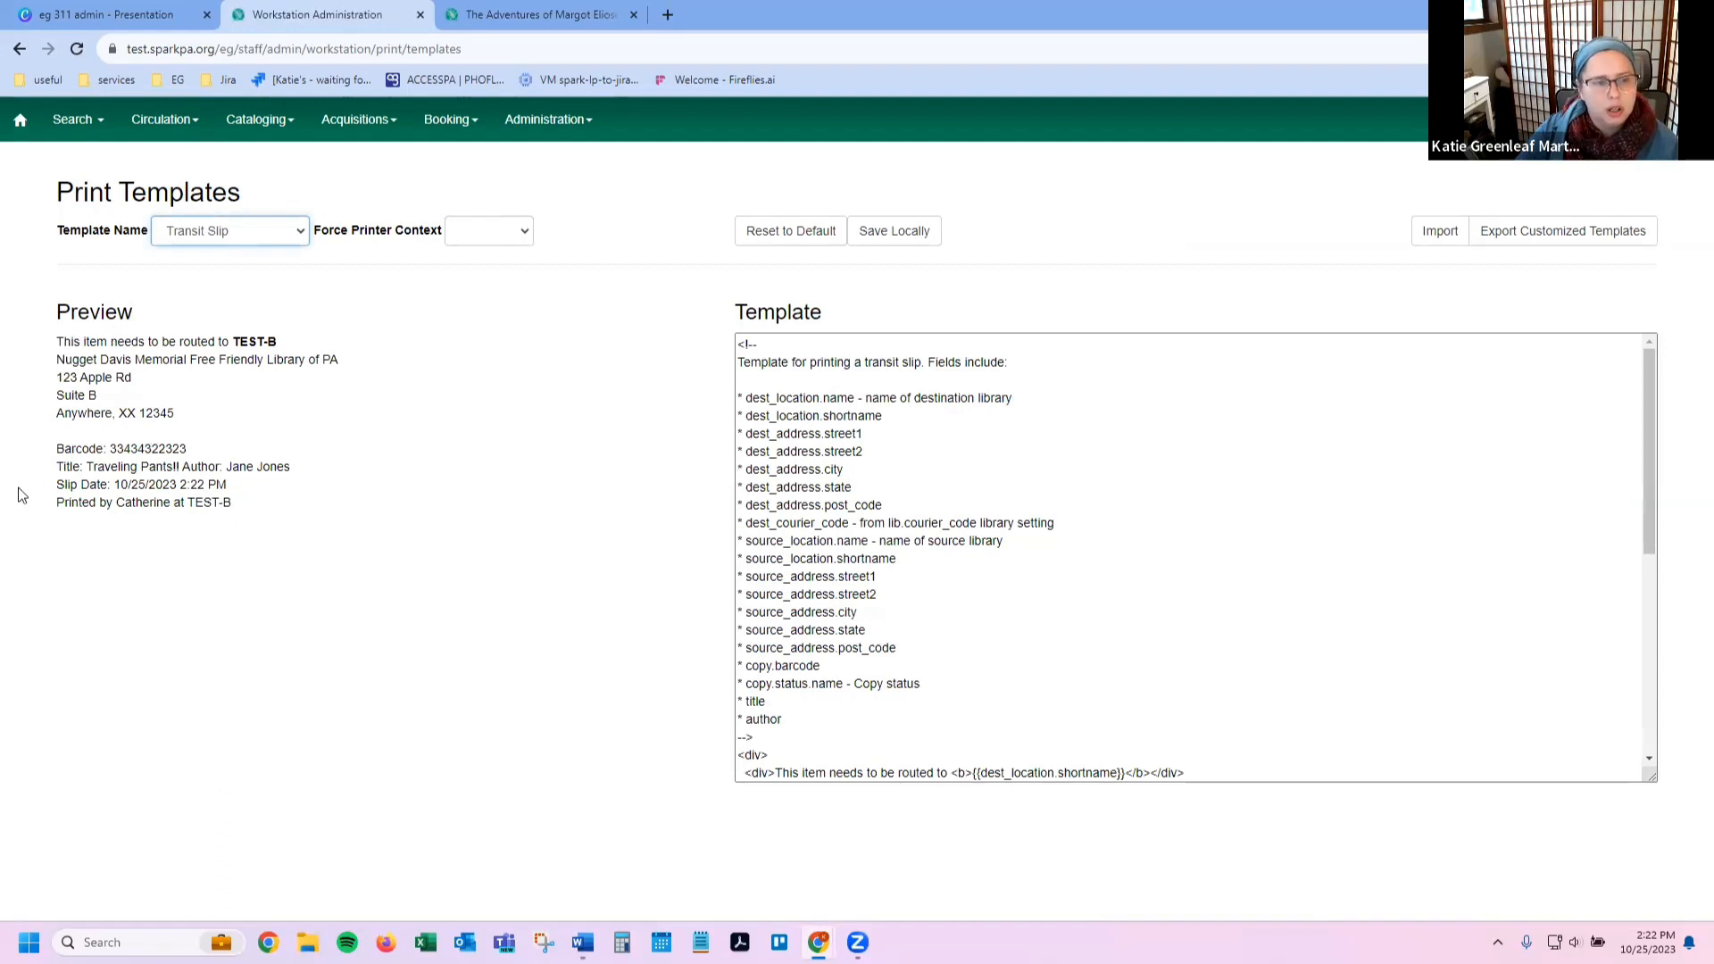
scroll(1073, 532, "down", 1)
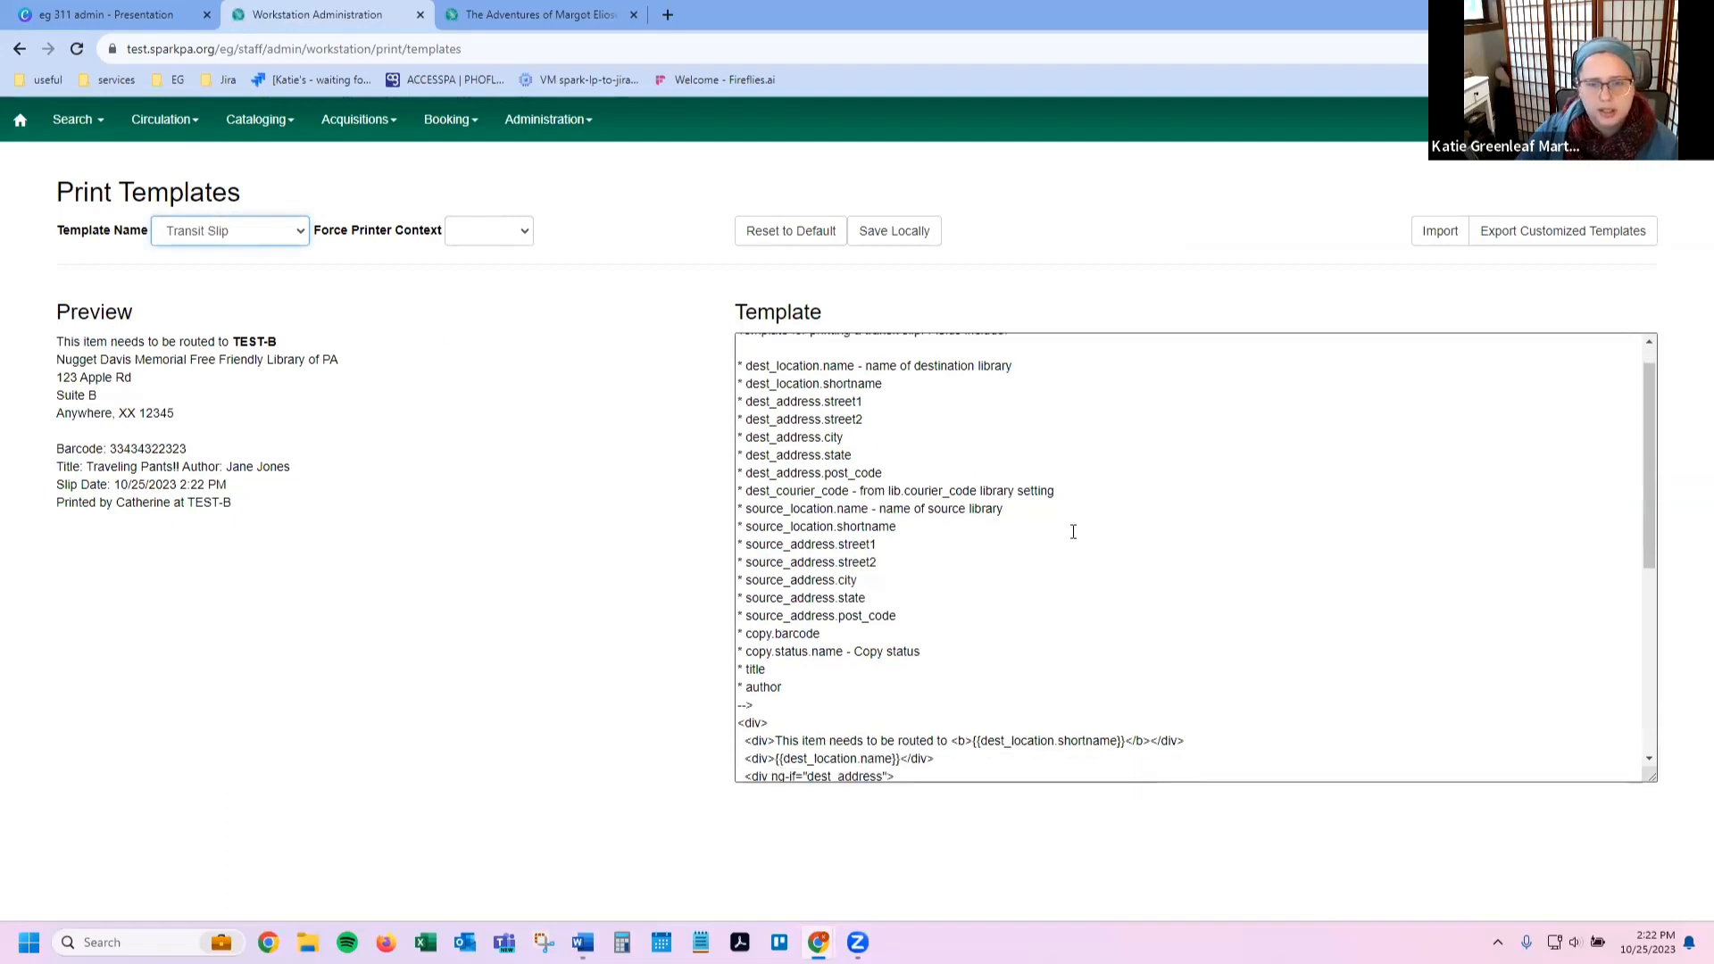
scroll(1073, 531, "down", 7)
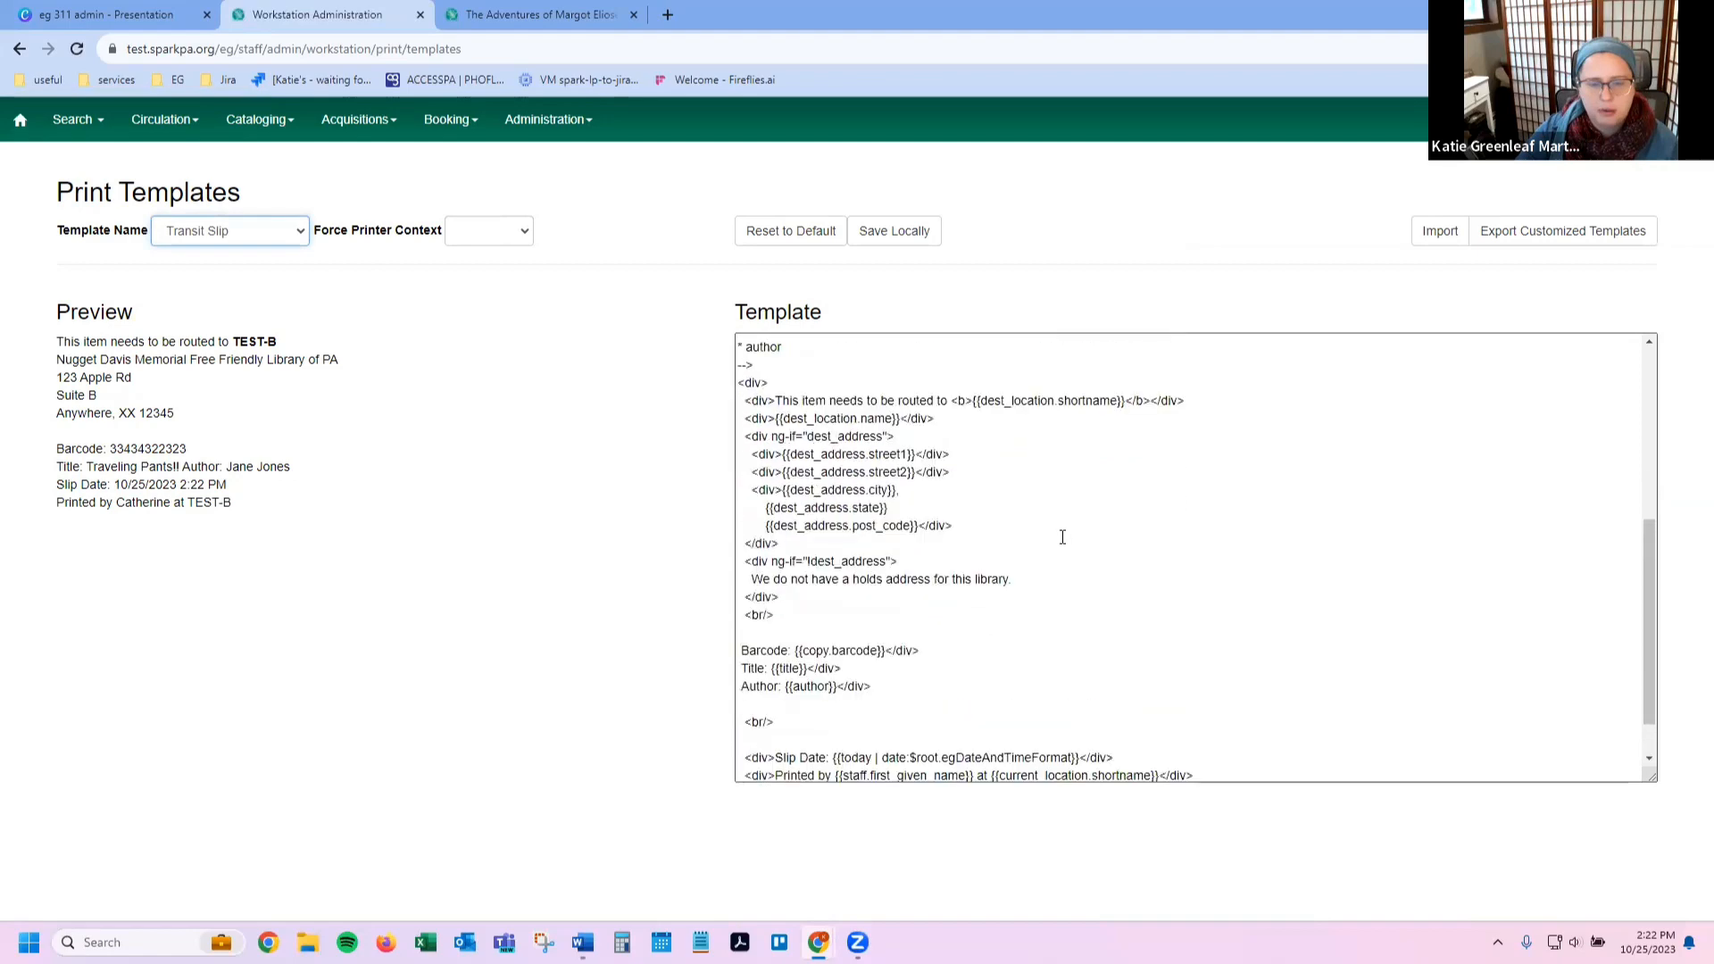
scroll(1062, 536, "up", 8)
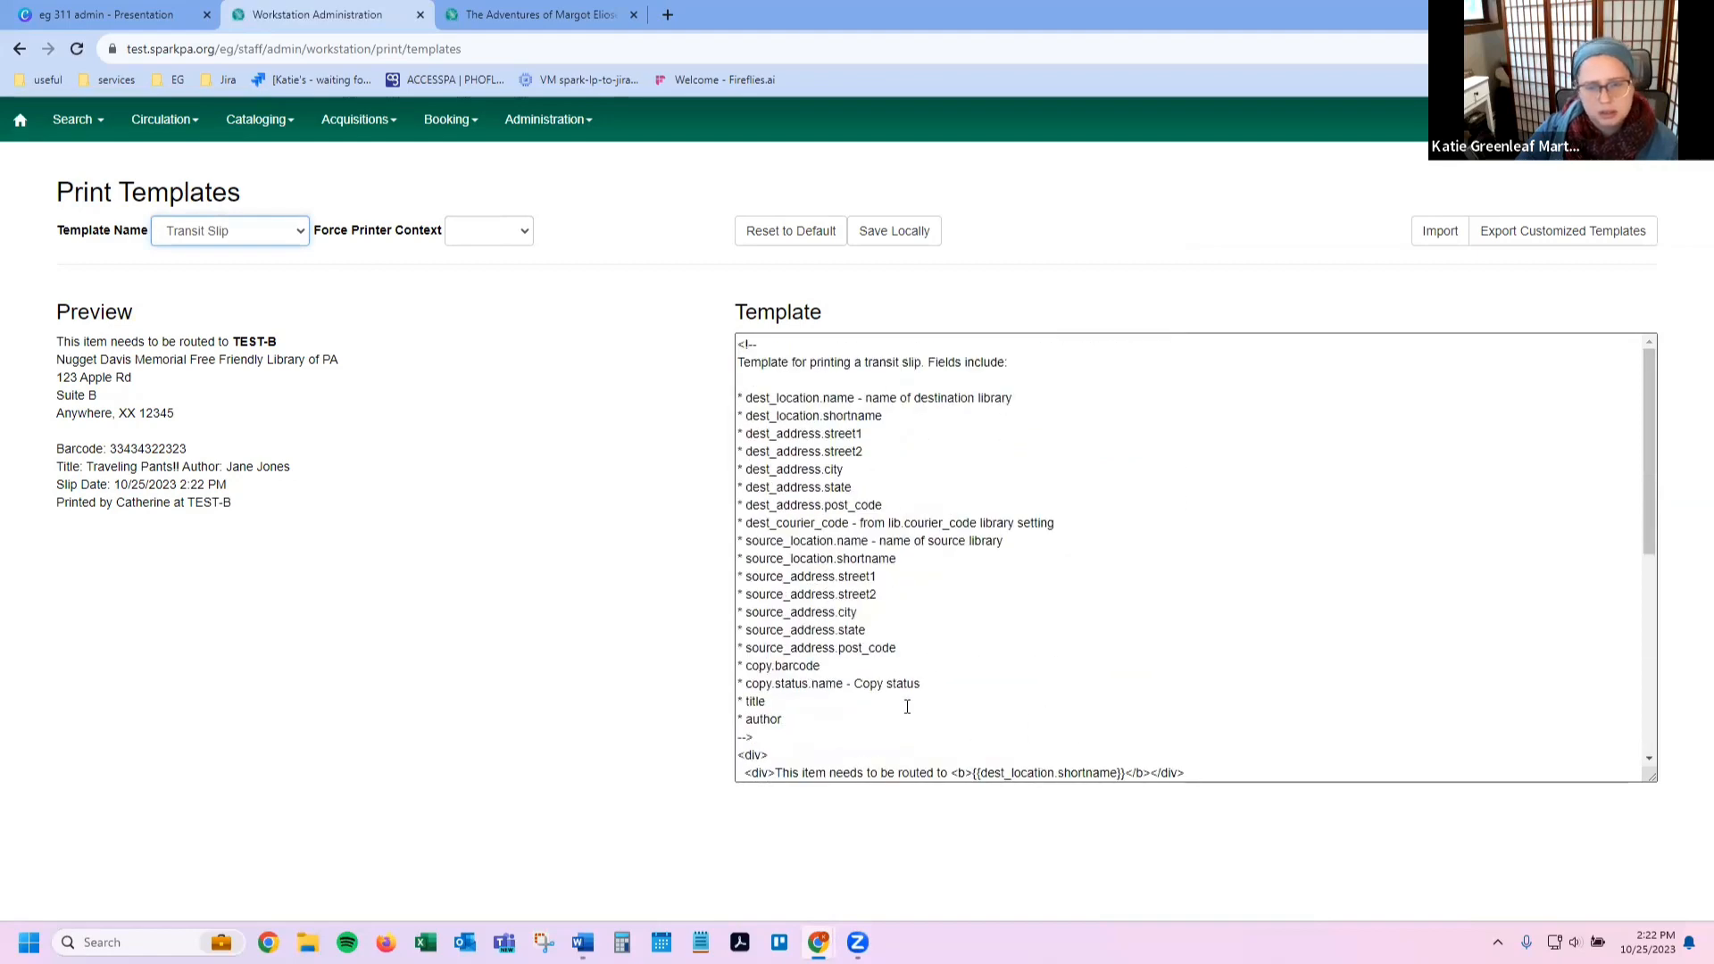
left_click(226, 230)
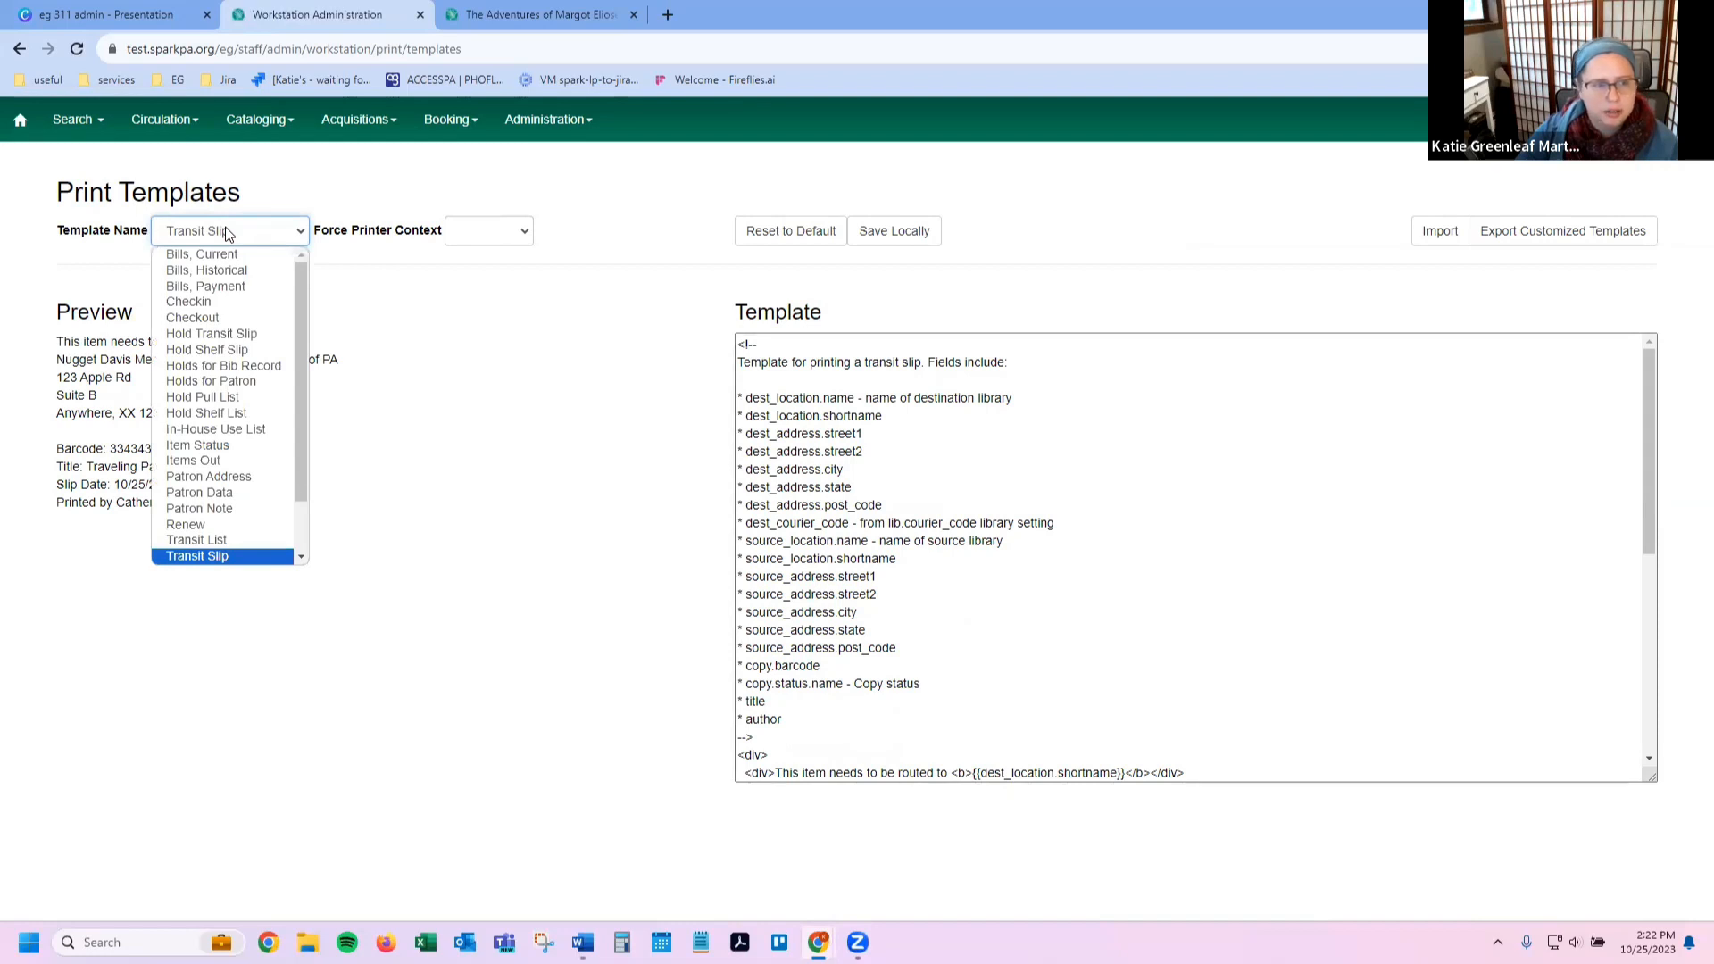
left_click(225, 229)
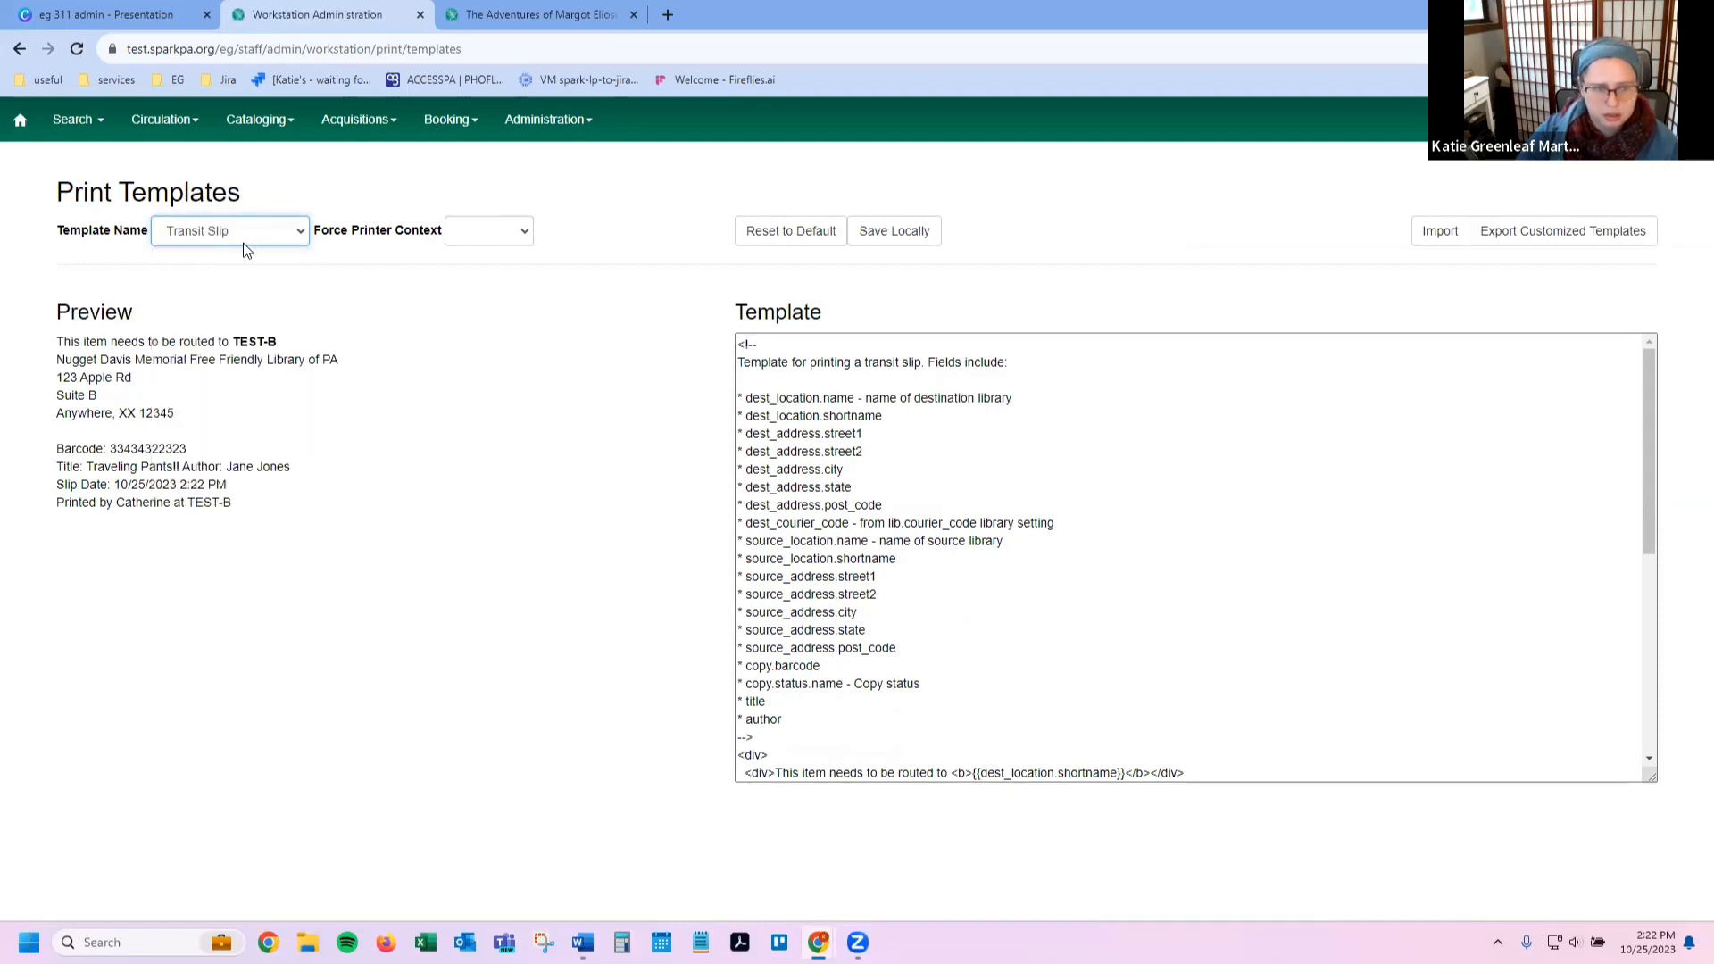
Step: Duplicate the 'This item needs to be routed to' line in the Transit Slip template
left_click_drag(789, 642, 789, 632)
left_click(914, 664)
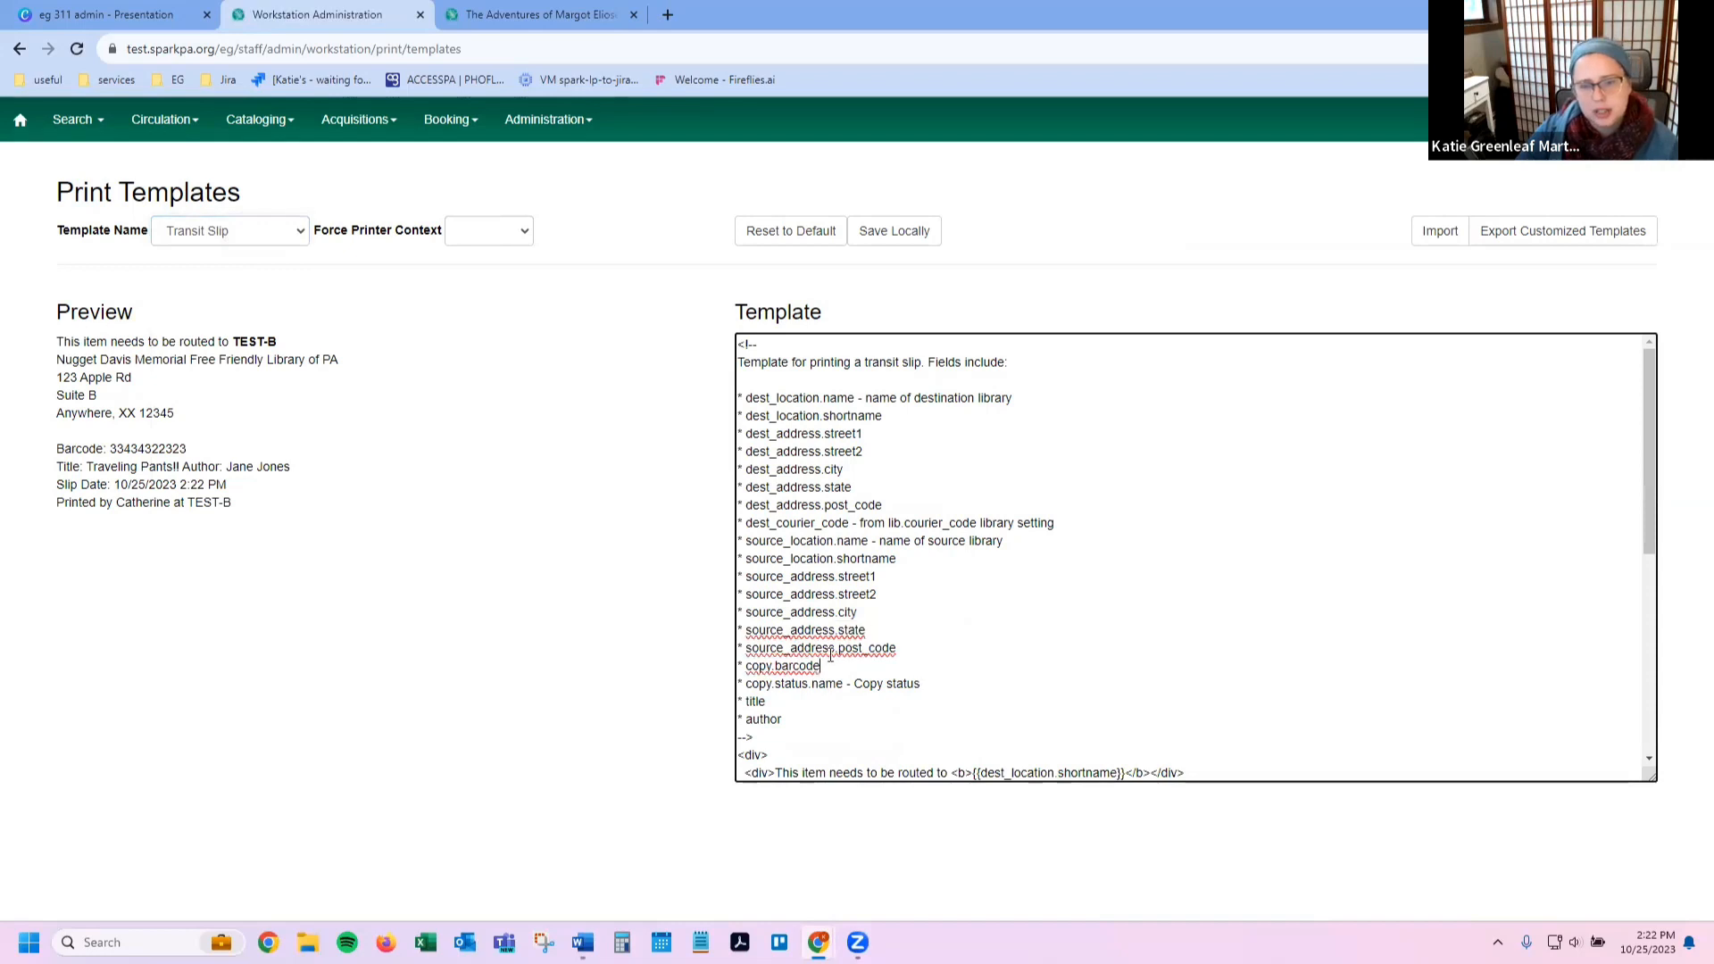
double_click(830, 646)
left_click(813, 625)
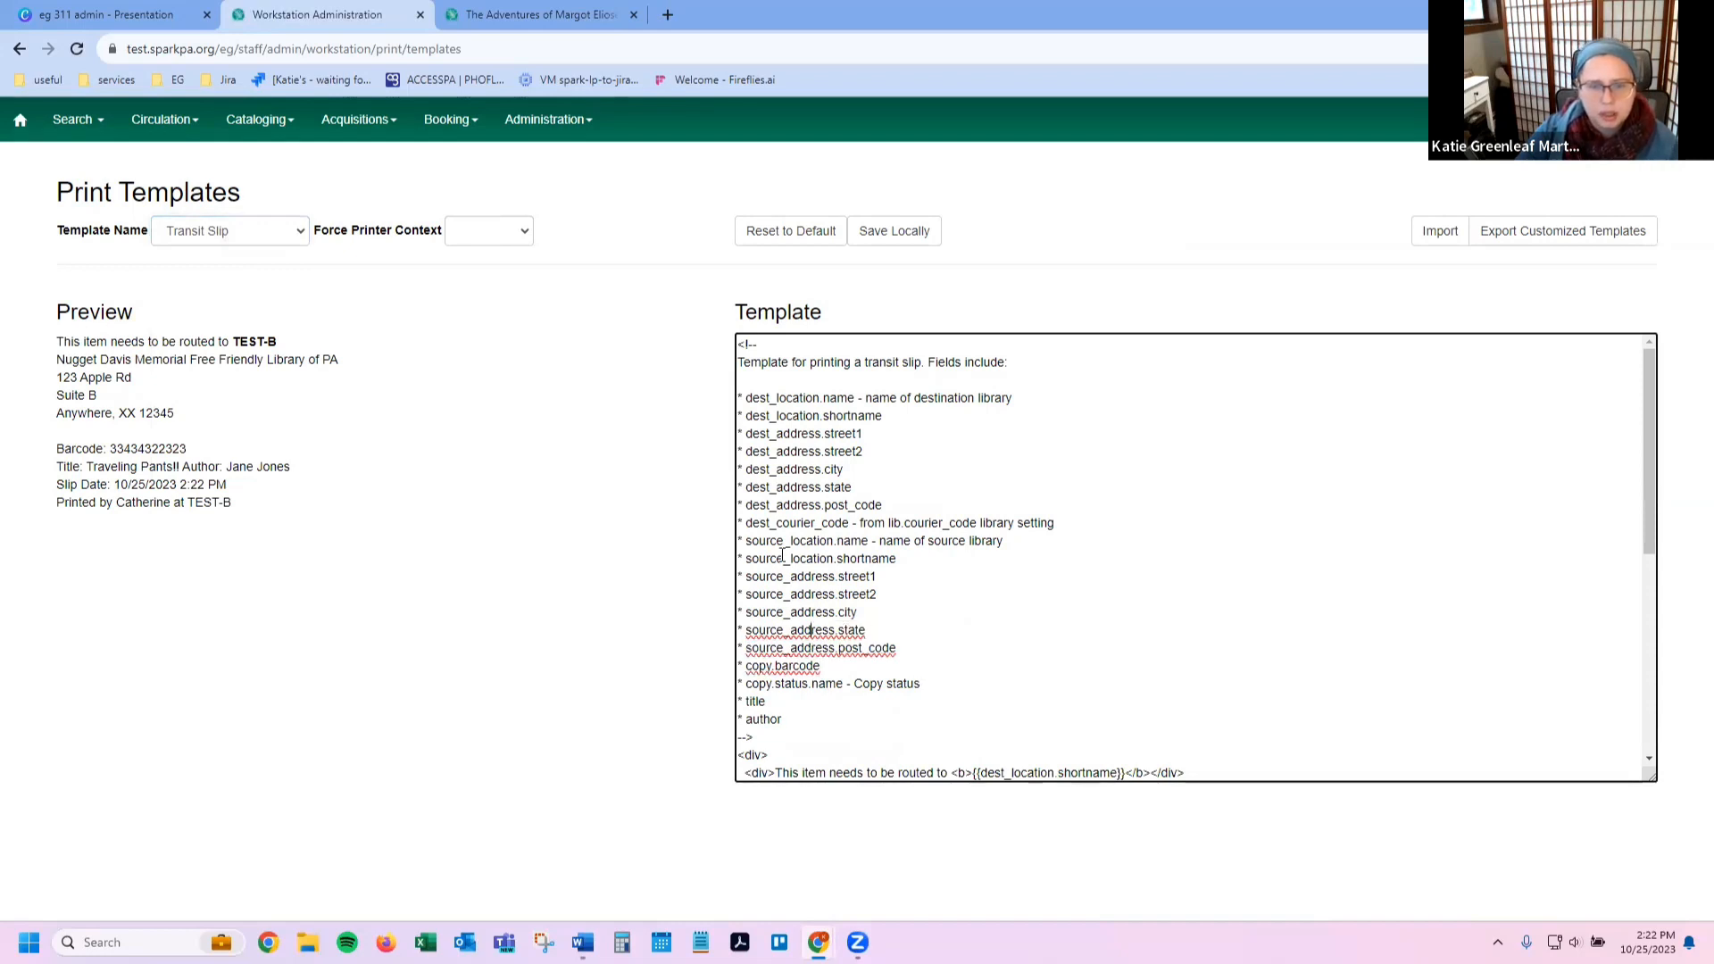
triple_click(830, 542)
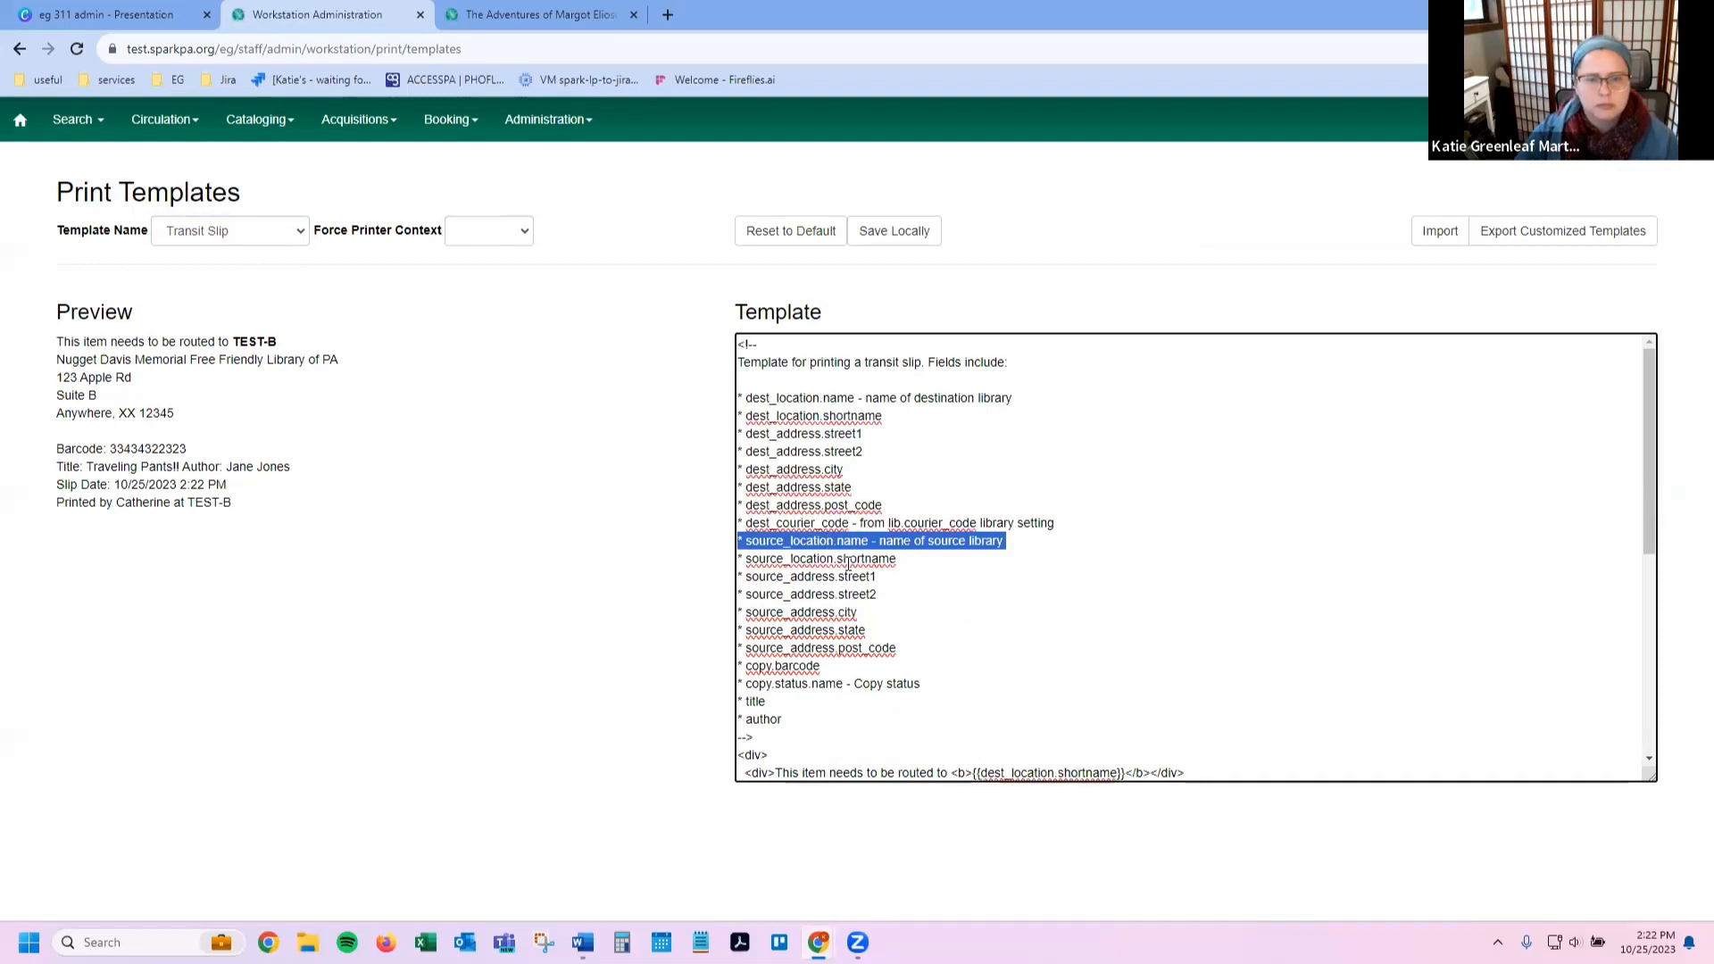
scroll(848, 564, "down", 3)
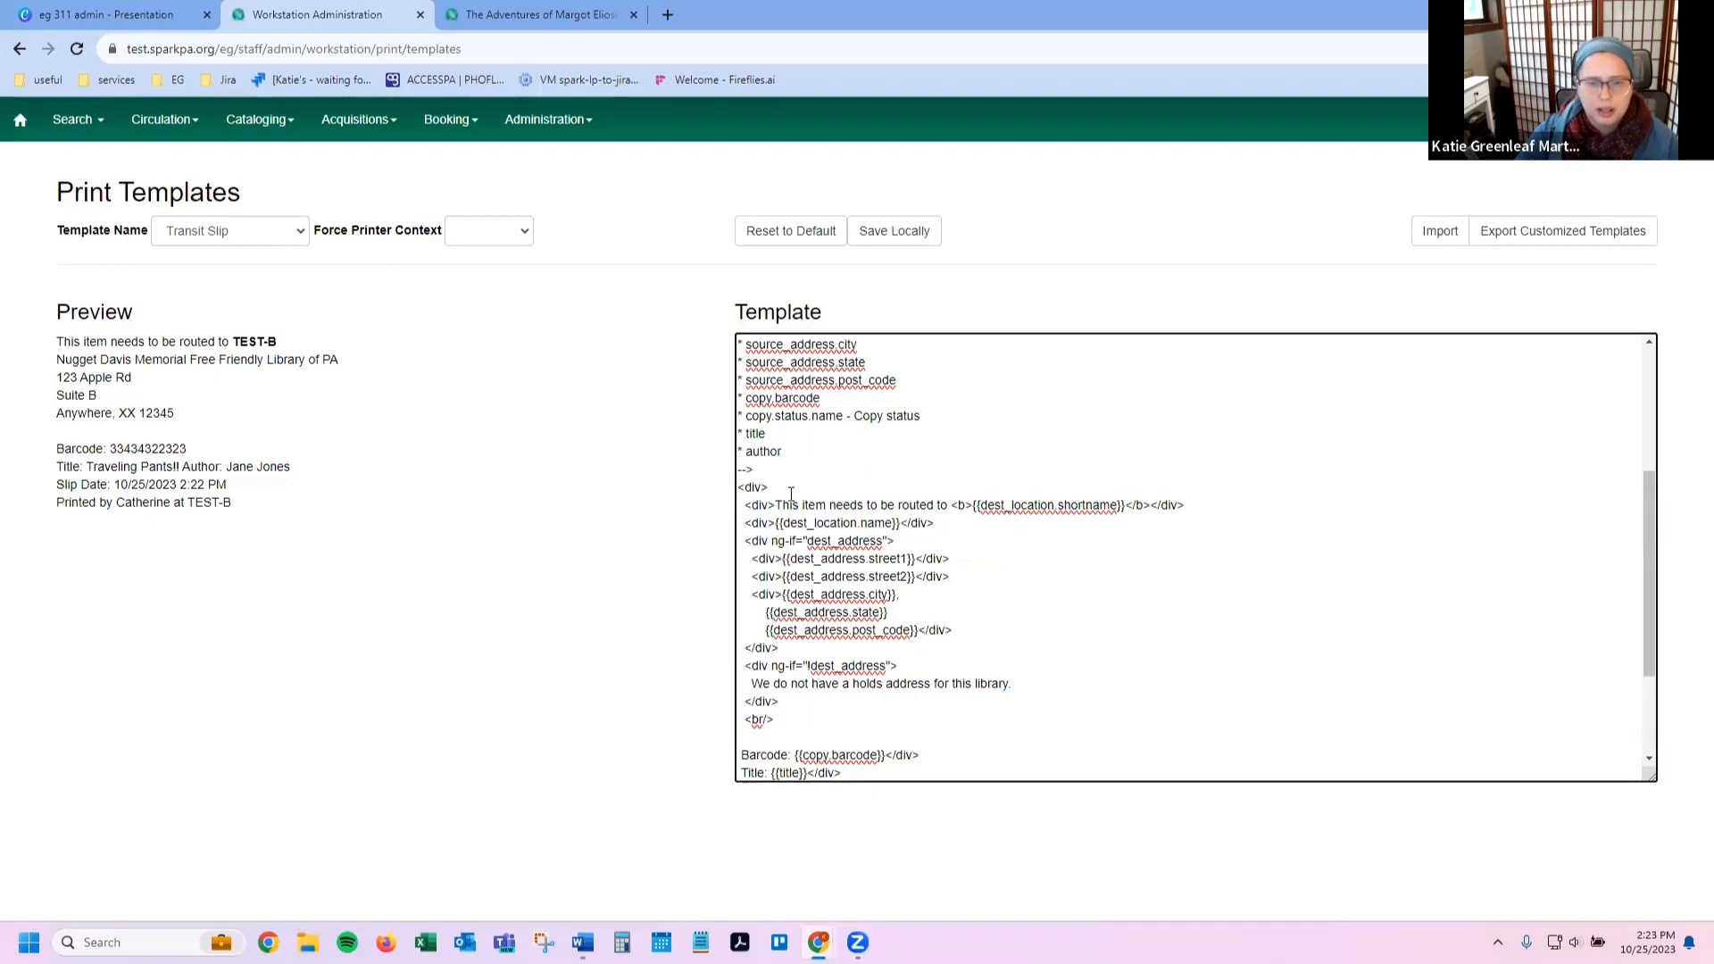
triple_click(877, 506)
key("ctrl+c")
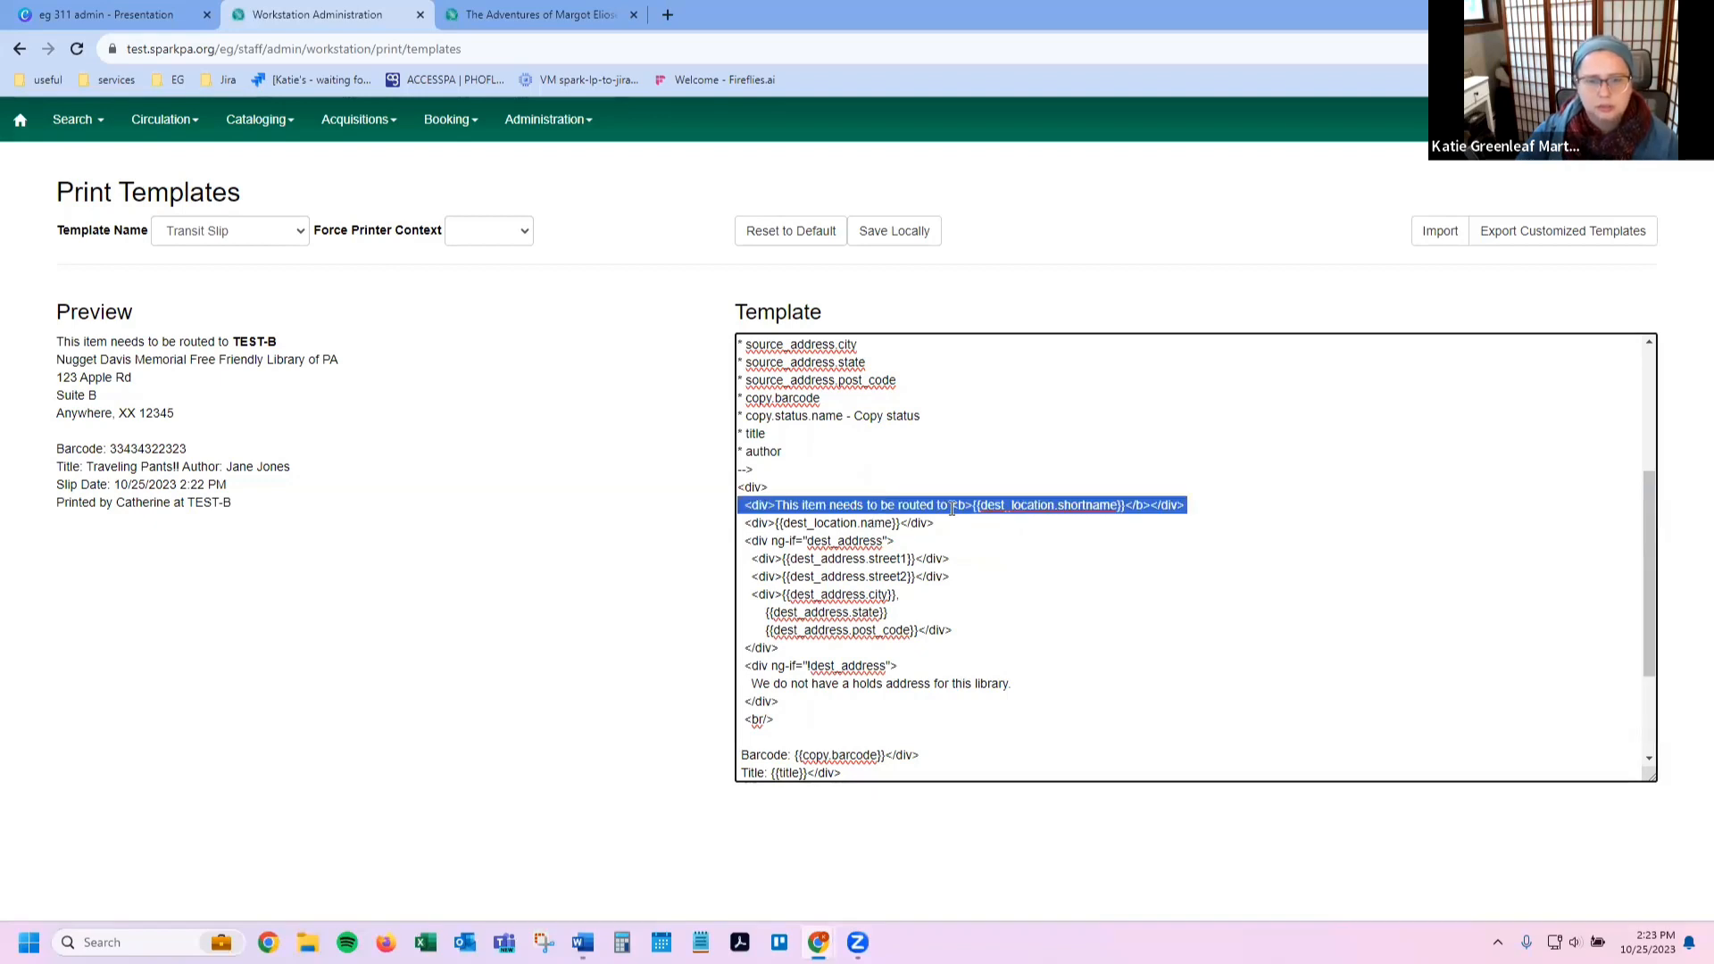
left_click(952, 507)
scroll(952, 508, "down", 2)
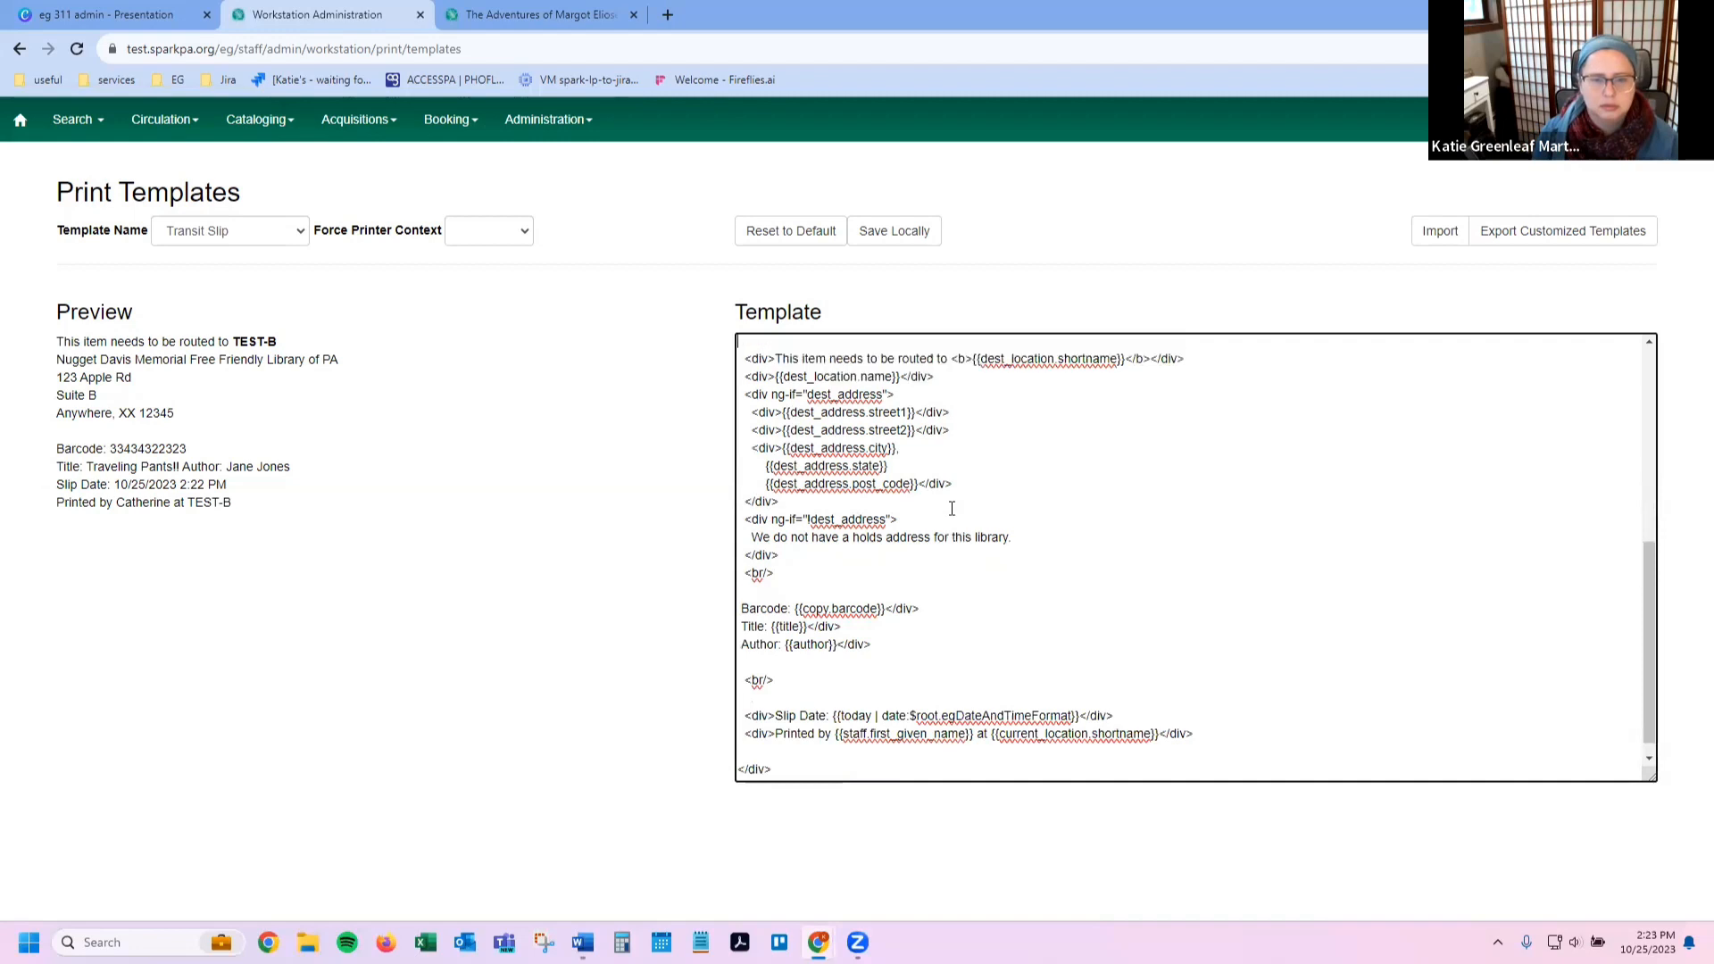
key("ctrl+v")
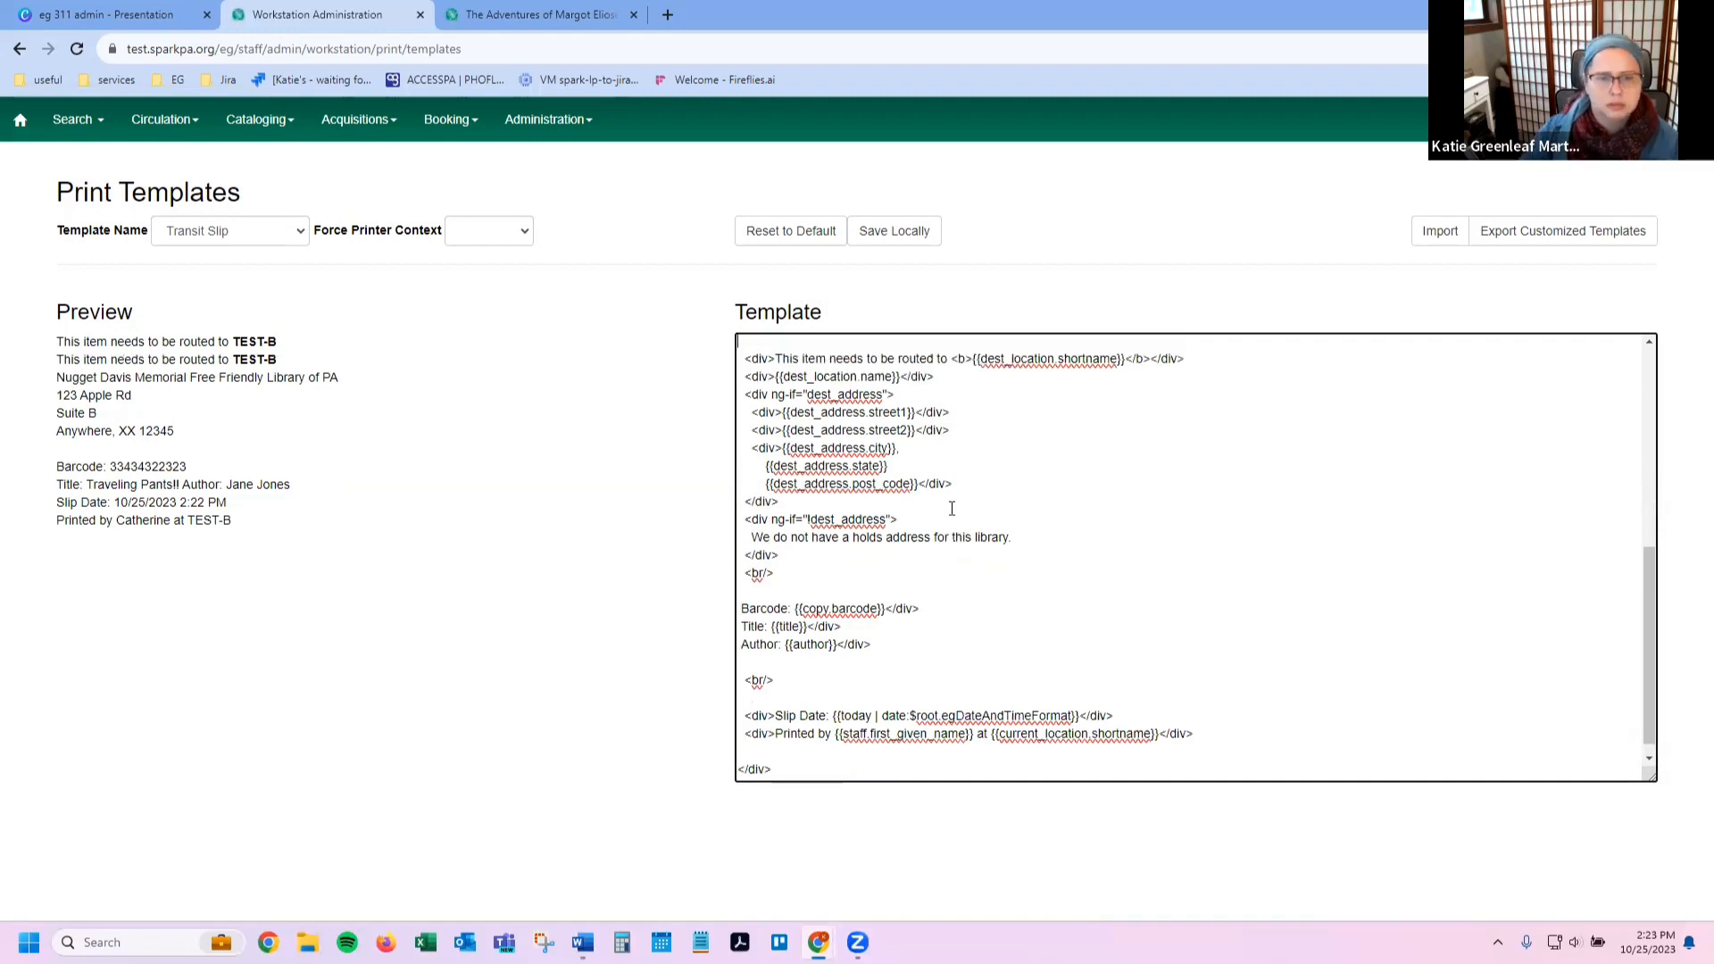
Step: Change 'to' to 'from' in the first copy and select {{source_location.shortname}} for it
scroll(951, 506, "up", 4)
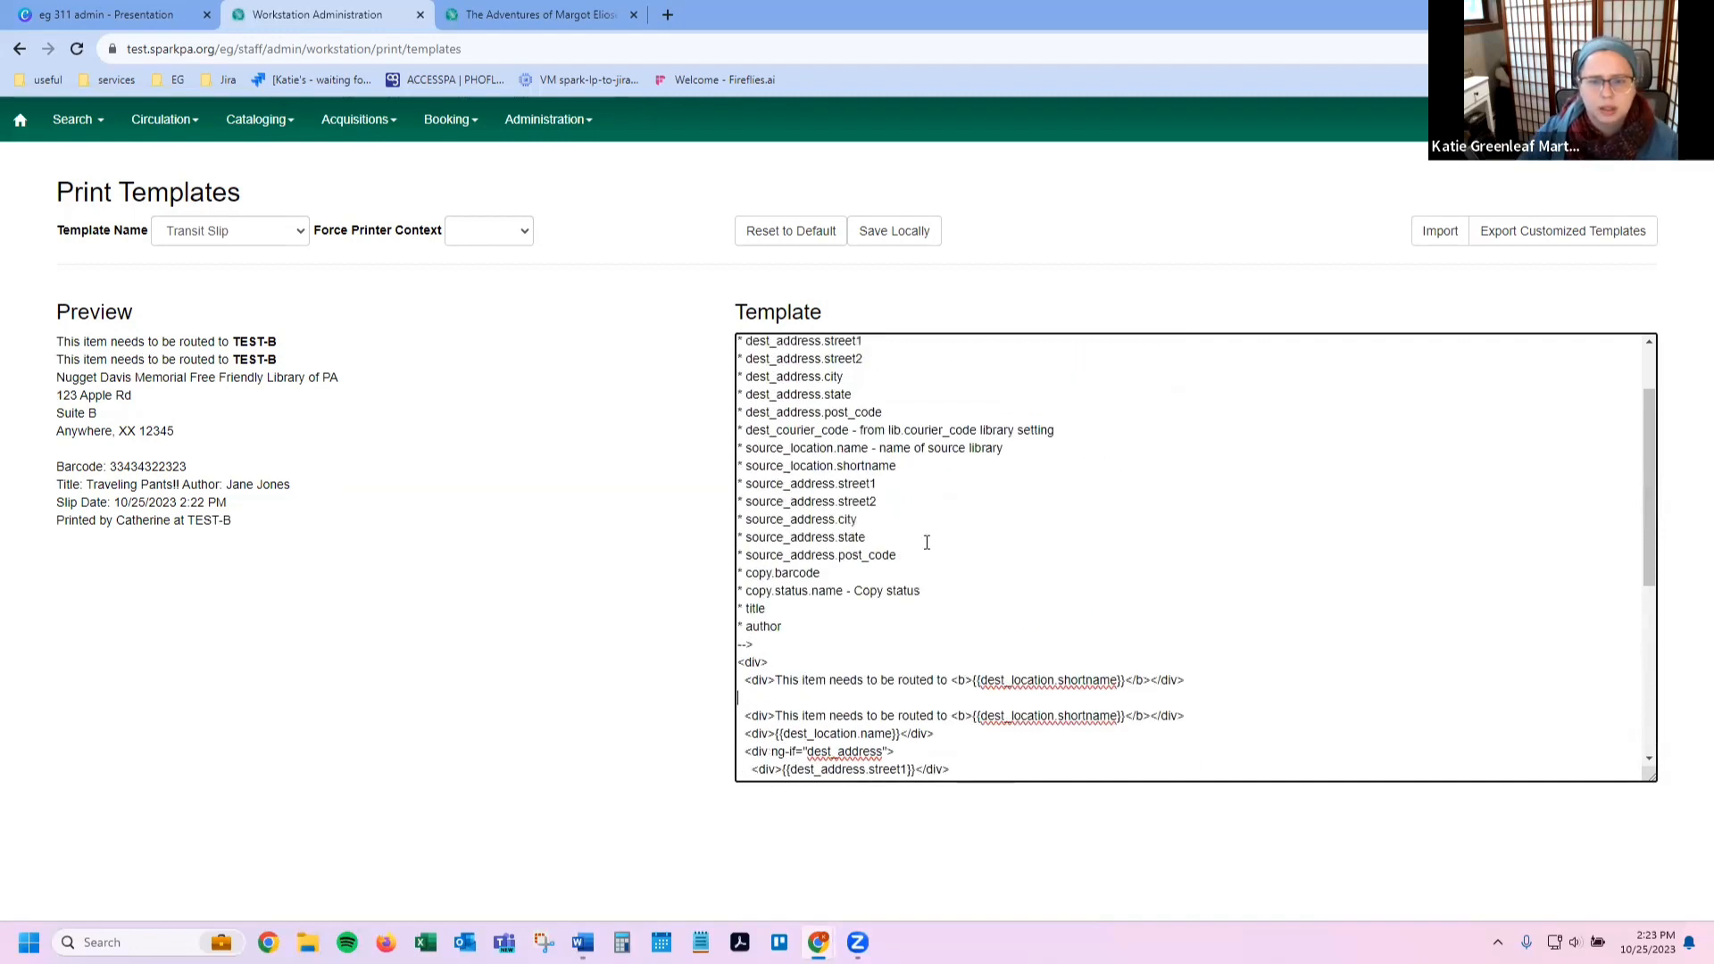
double_click(940, 679)
type("from")
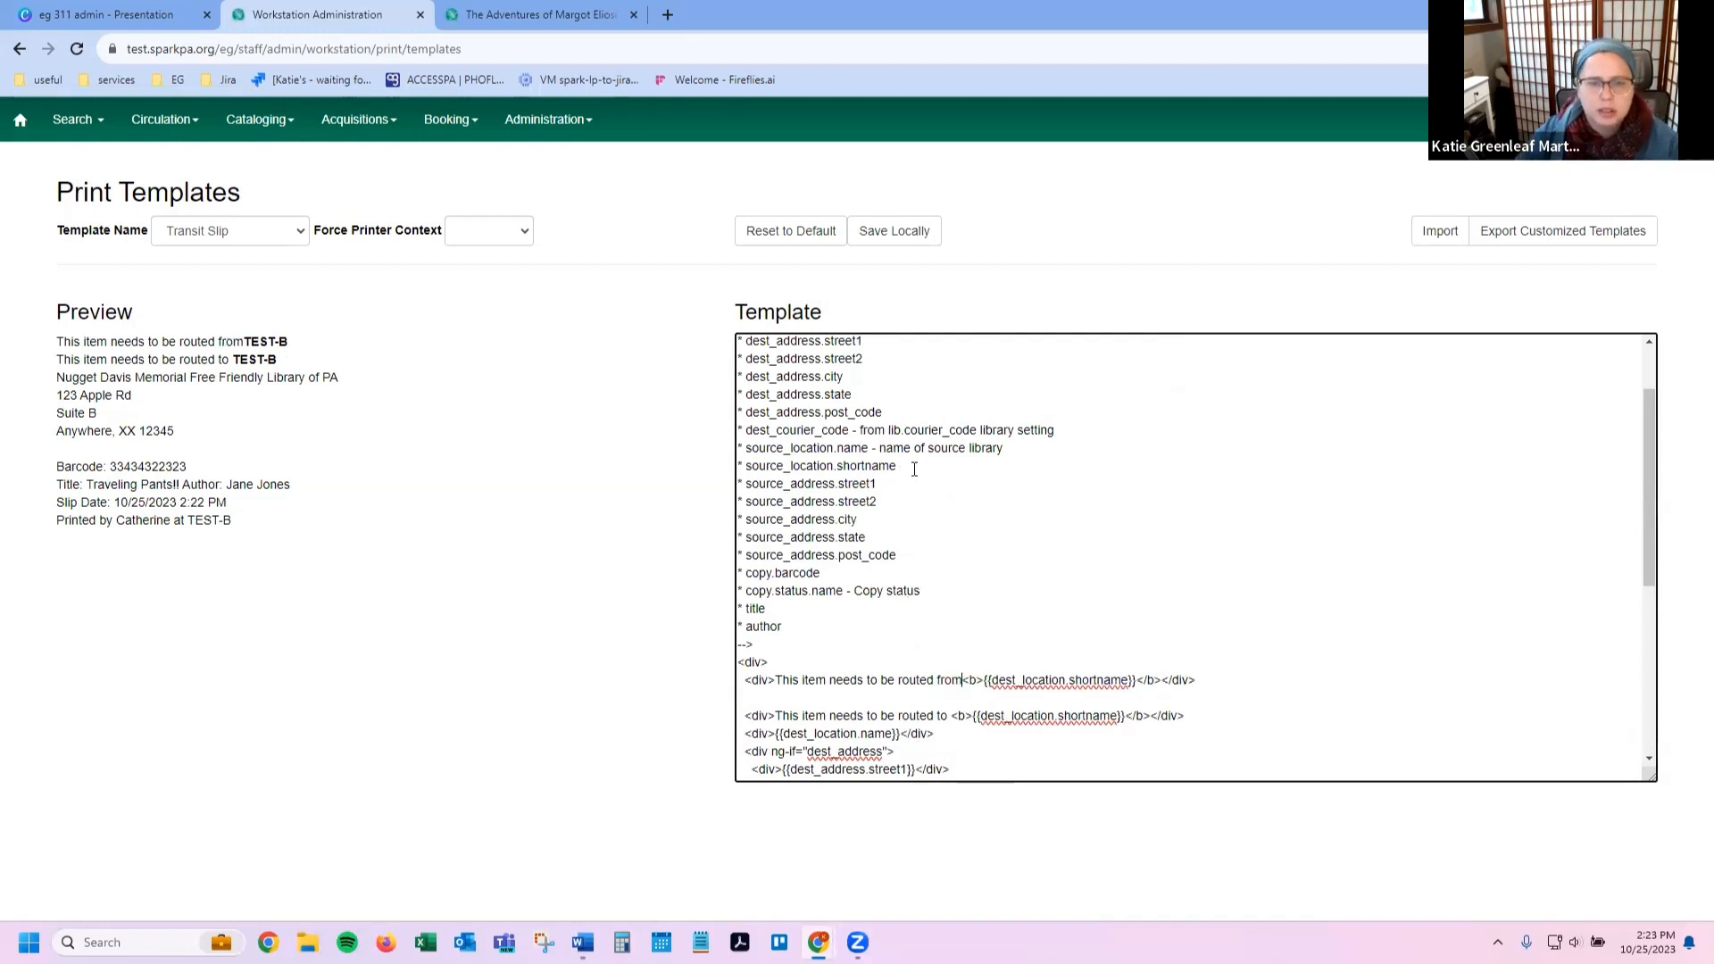
left_click_drag(896, 466, 745, 466)
key("ctrl+c")
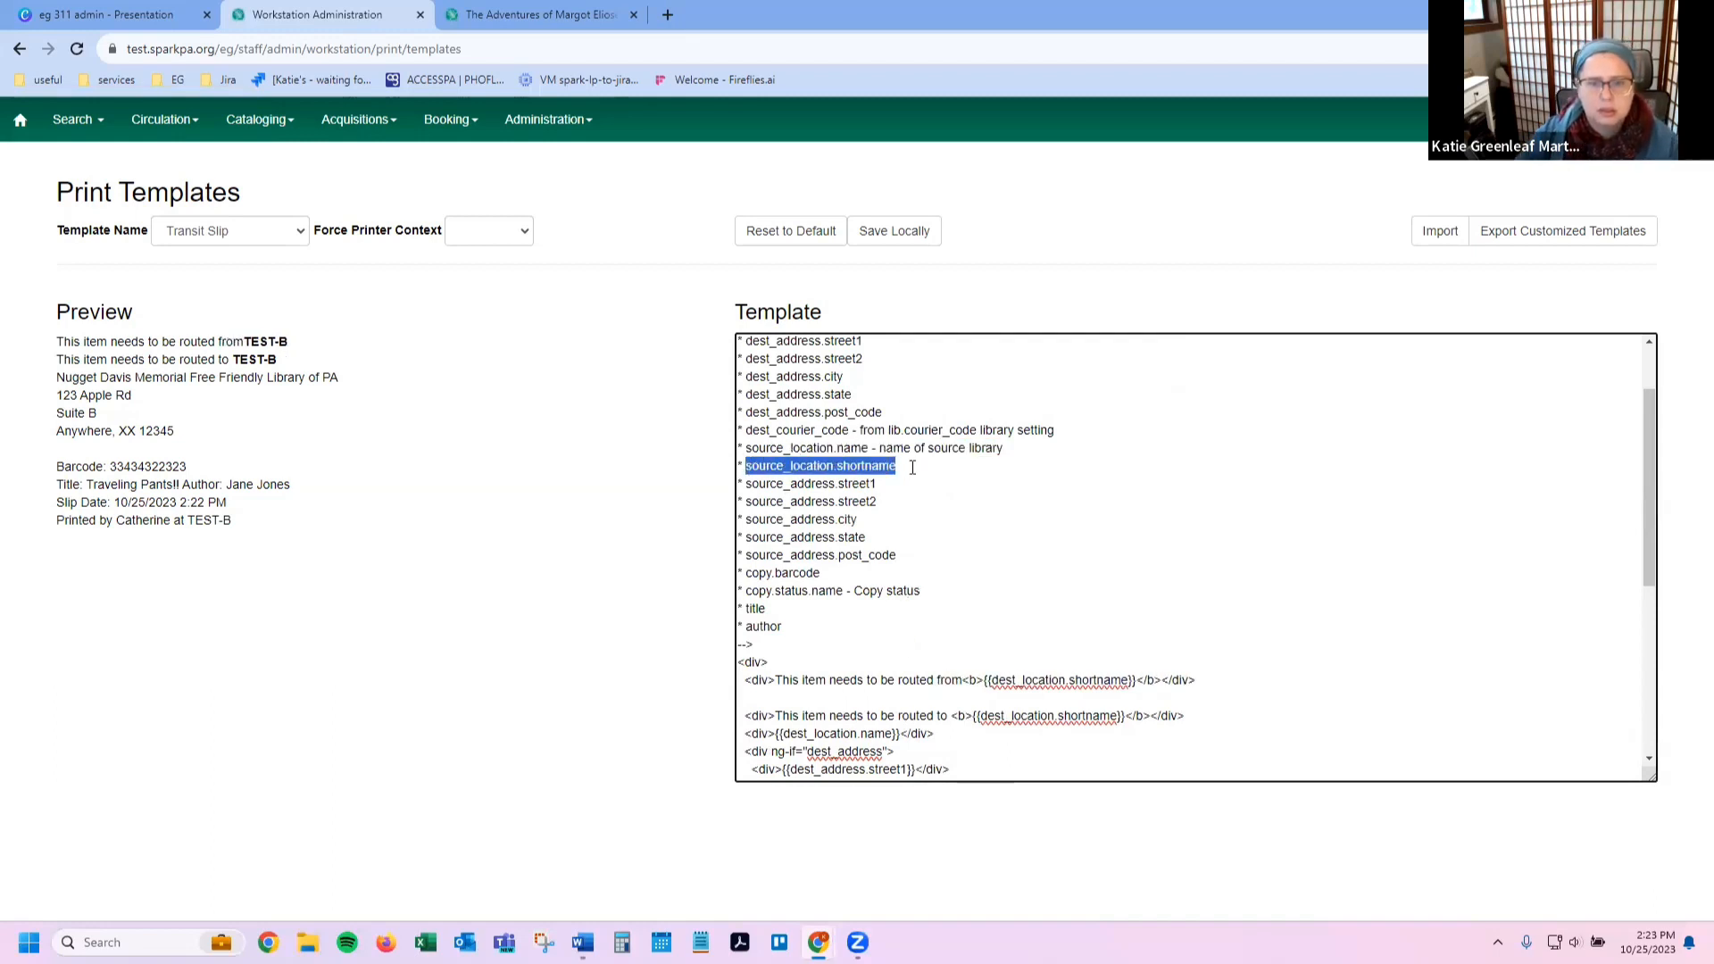
mouse_move(991, 679)
left_mouse_down()
mouse_move(1036, 680)
mouse_move(743, 665)
mouse_move(1132, 680)
mouse_move(996, 676)
left_mouse_up()
Step: Replace dest_location.shortname with source_location.shortname in the routed-from line and repair its curly braces
key("ctrl+v")
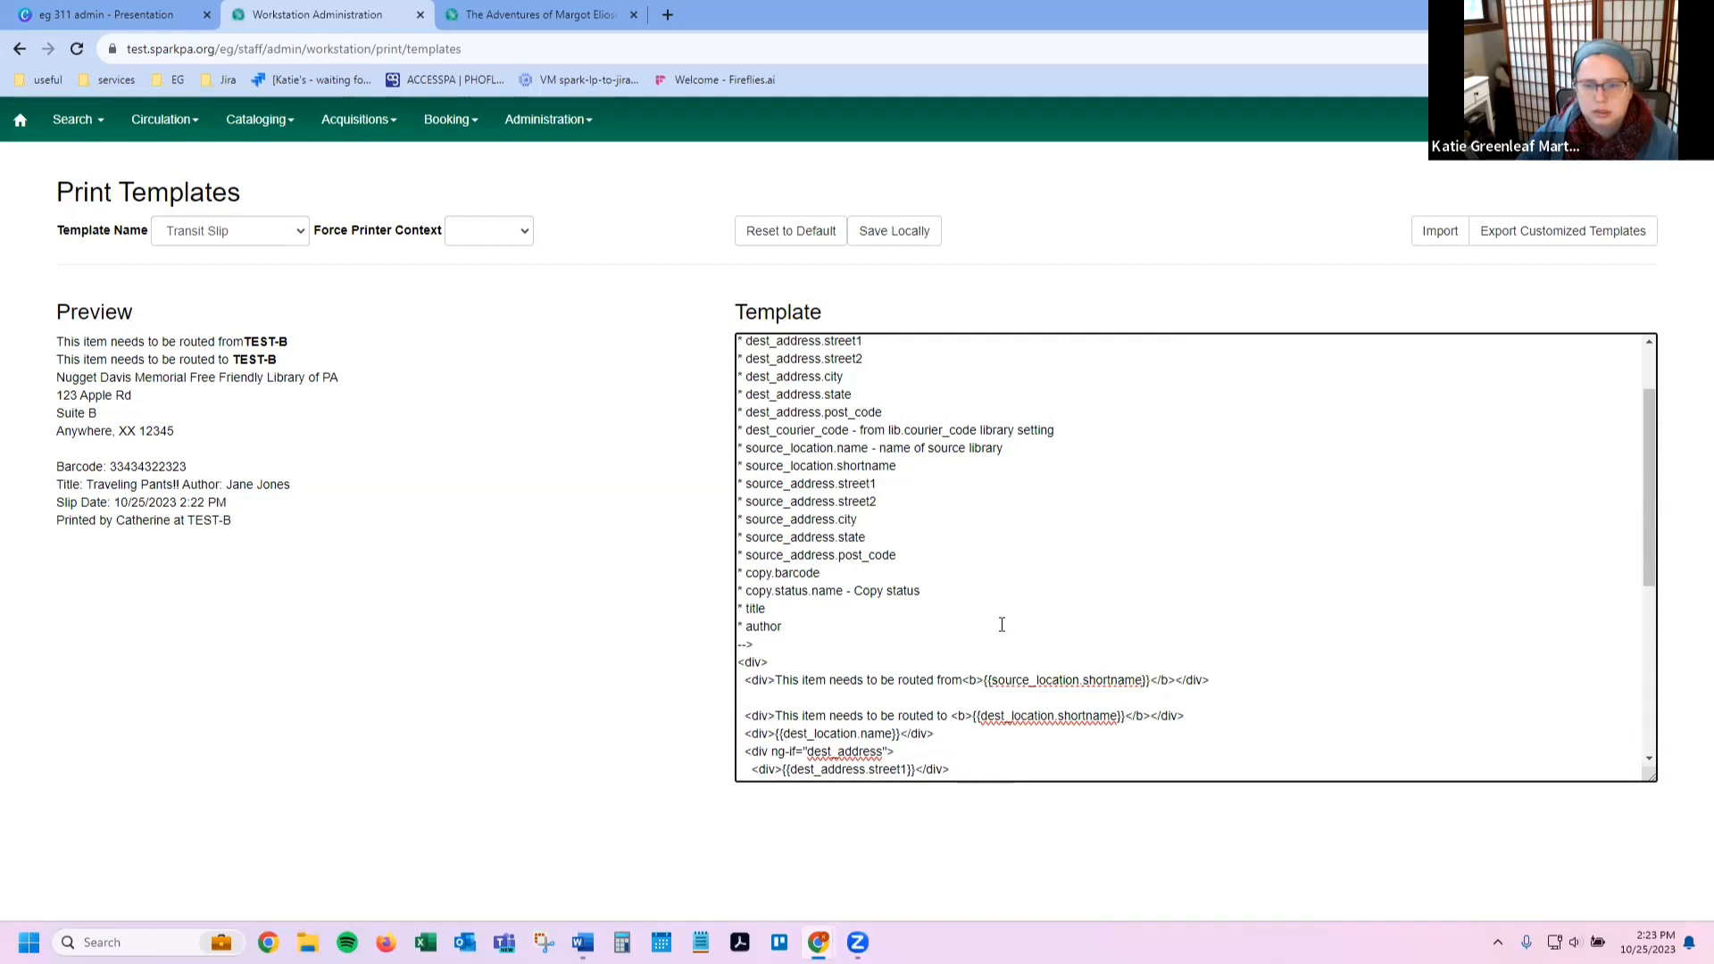
key("Delete")
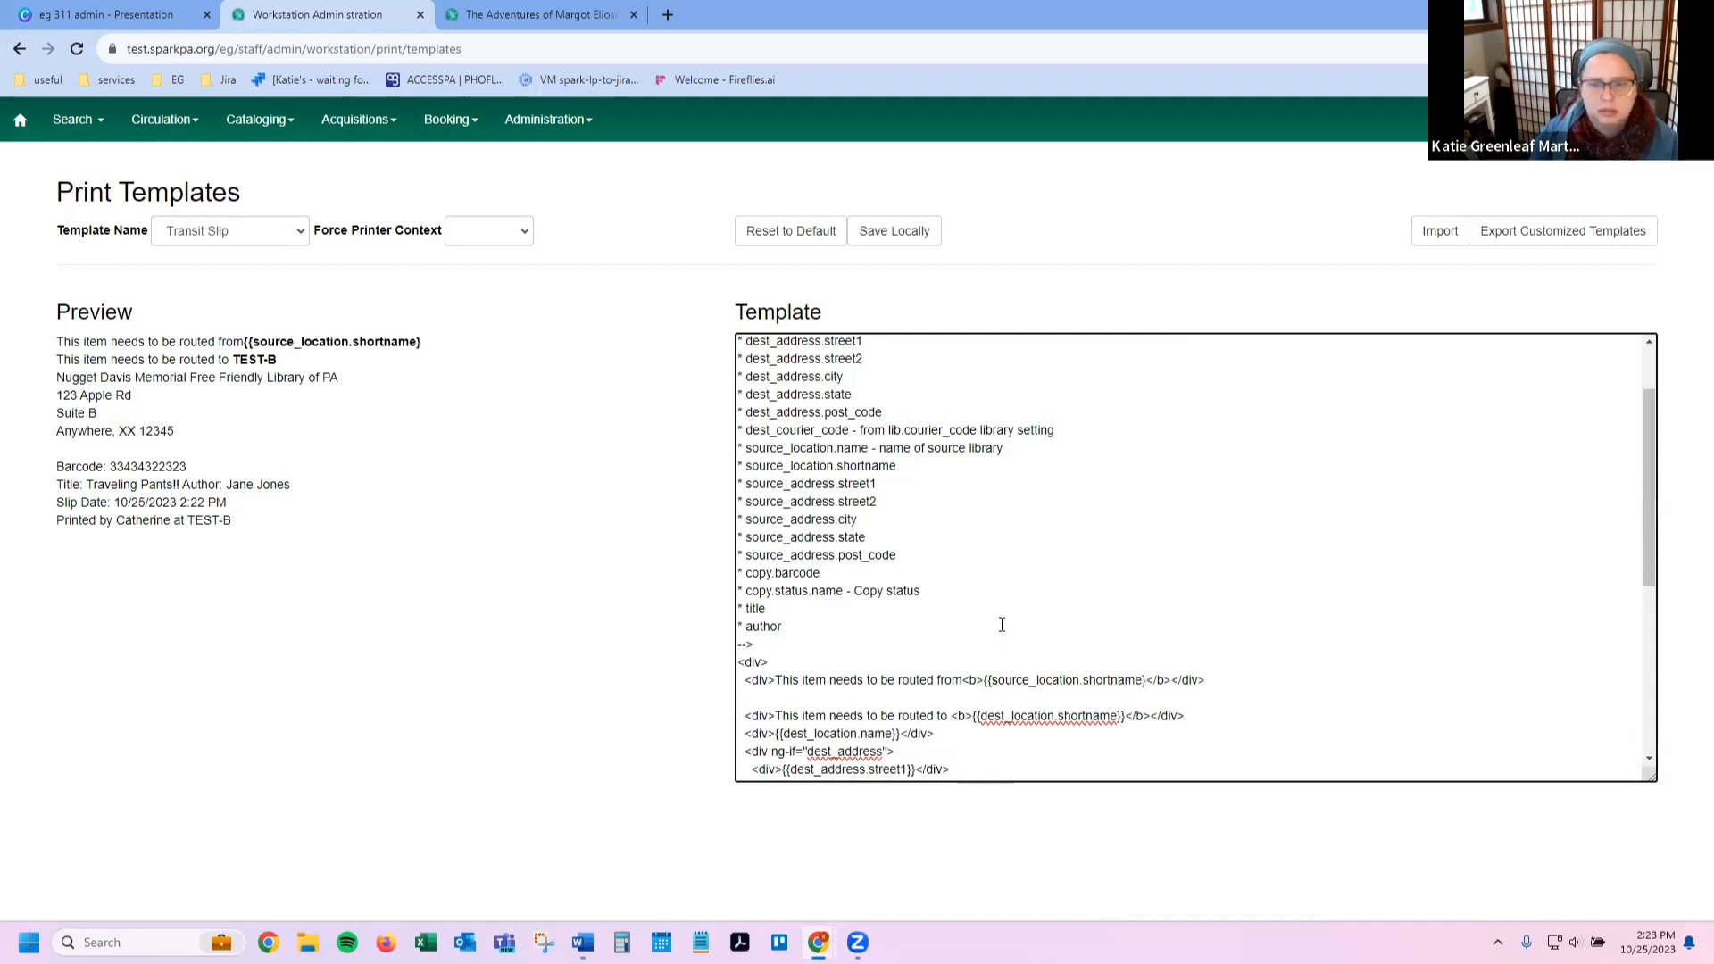
key("Left")
key("Left")
key("Left")
key("Left")
key("Left")
key("Left")
key("Left")
key("Left")
key("Left")
key("Left")
key("Left")
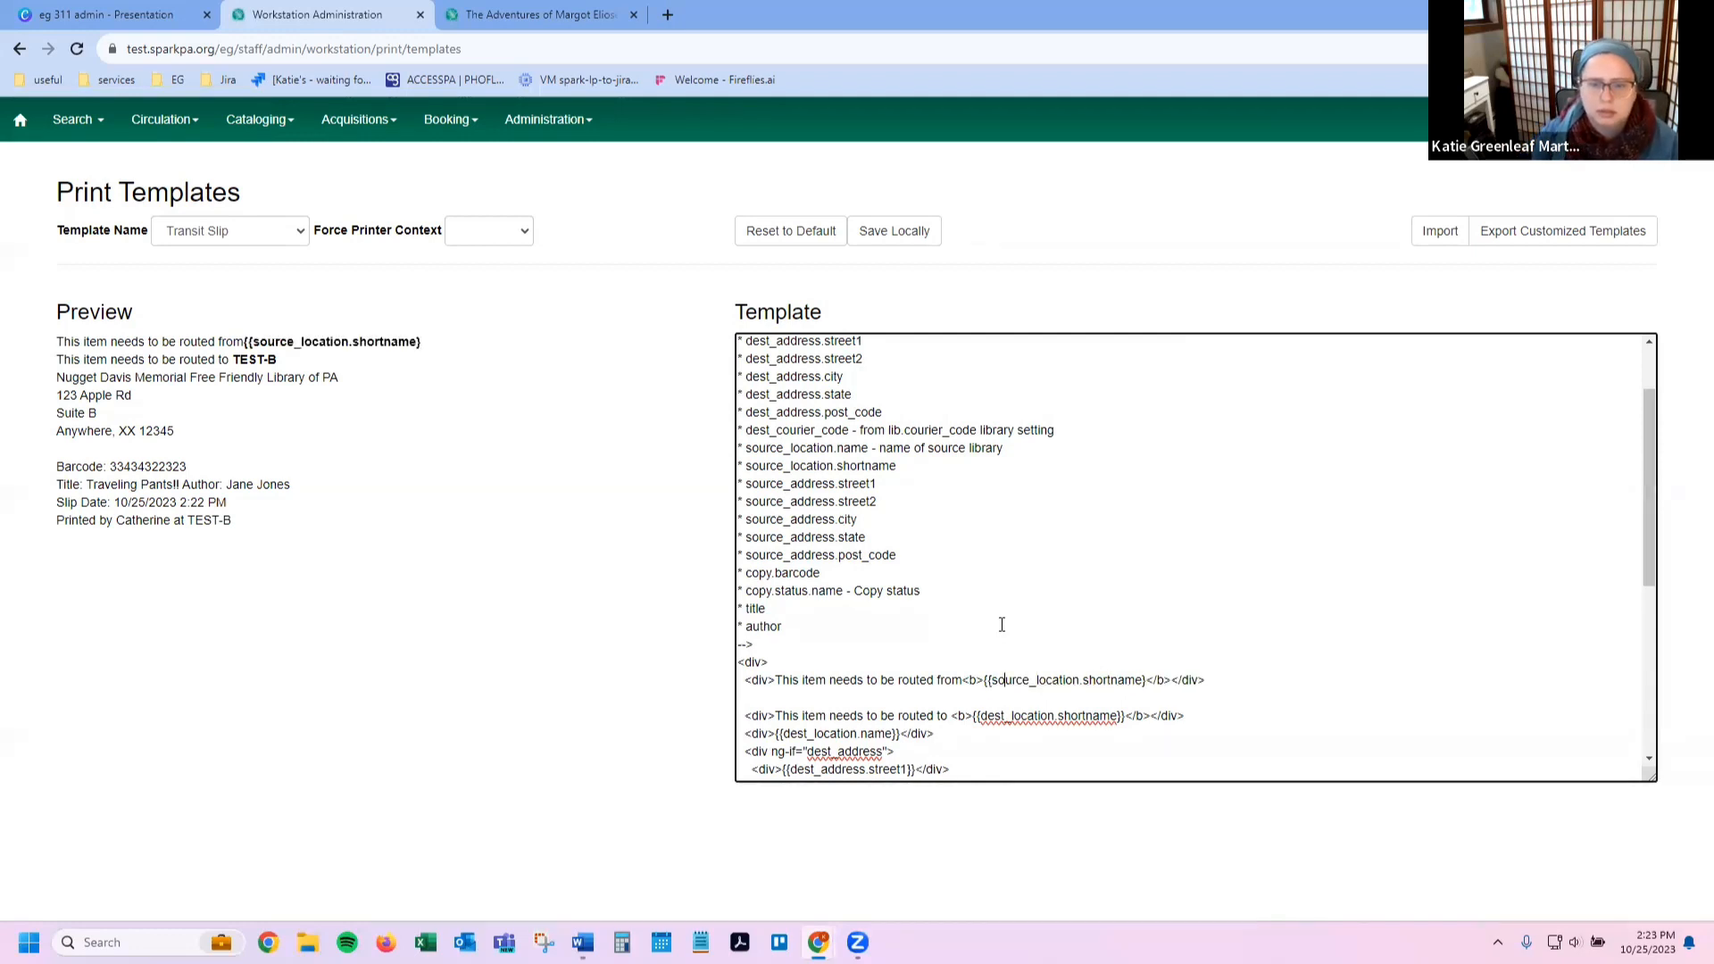
key("BackSpace")
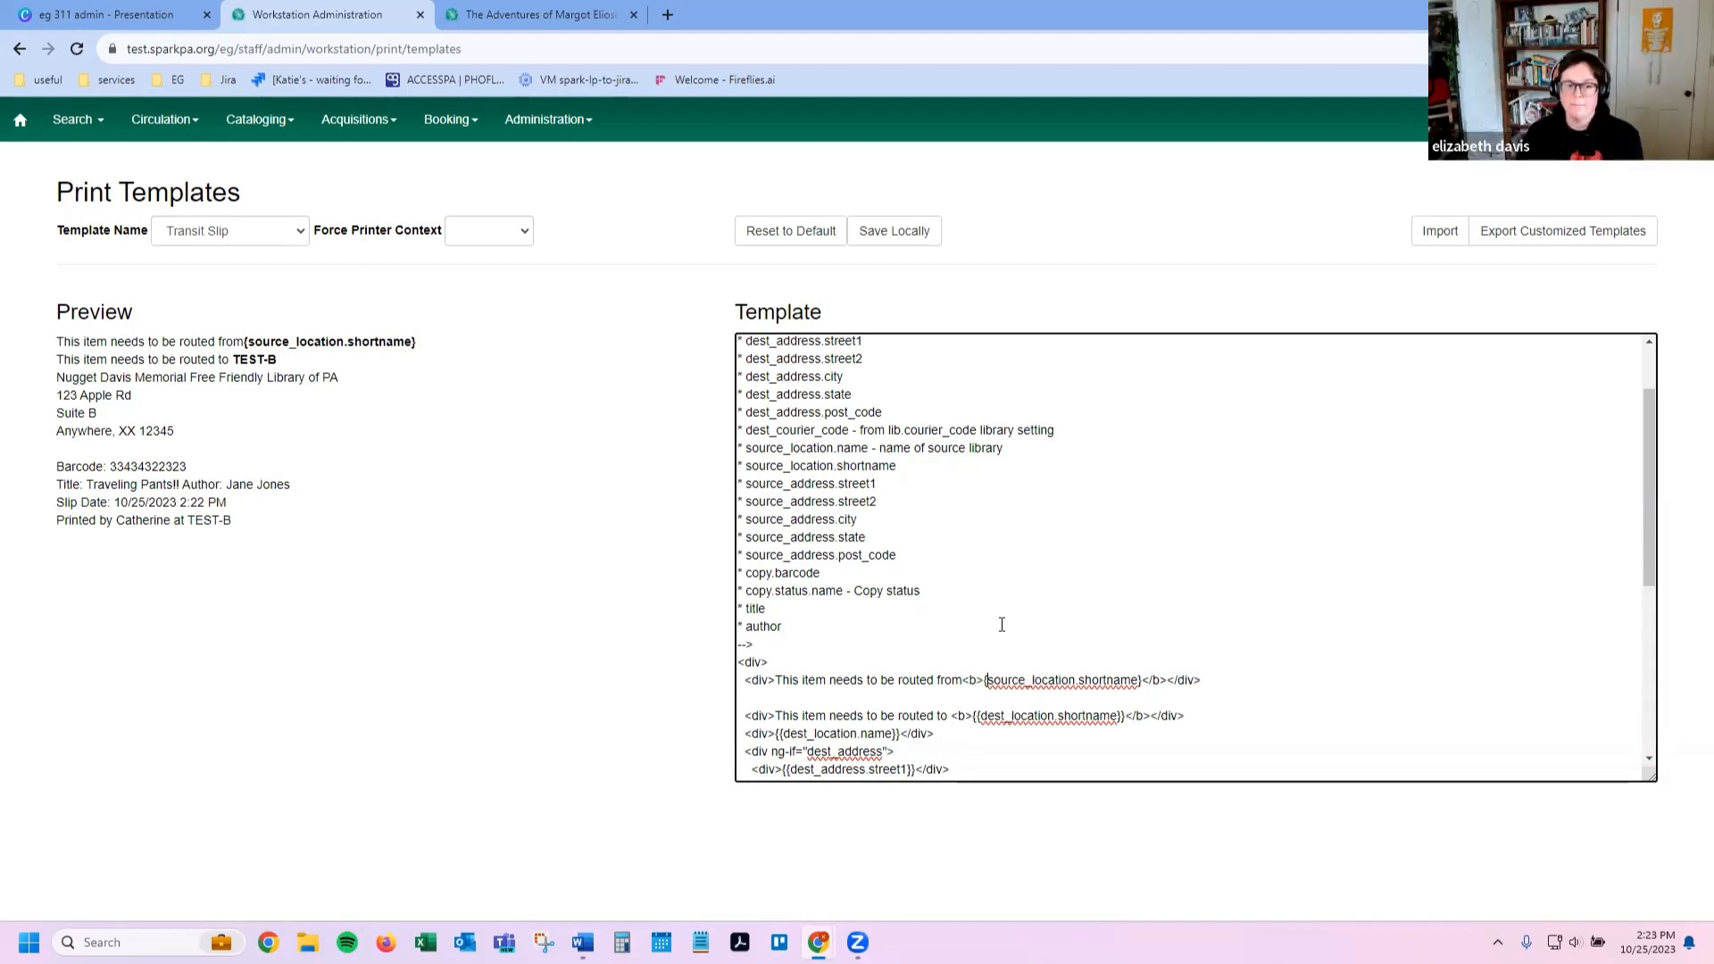
type("{")
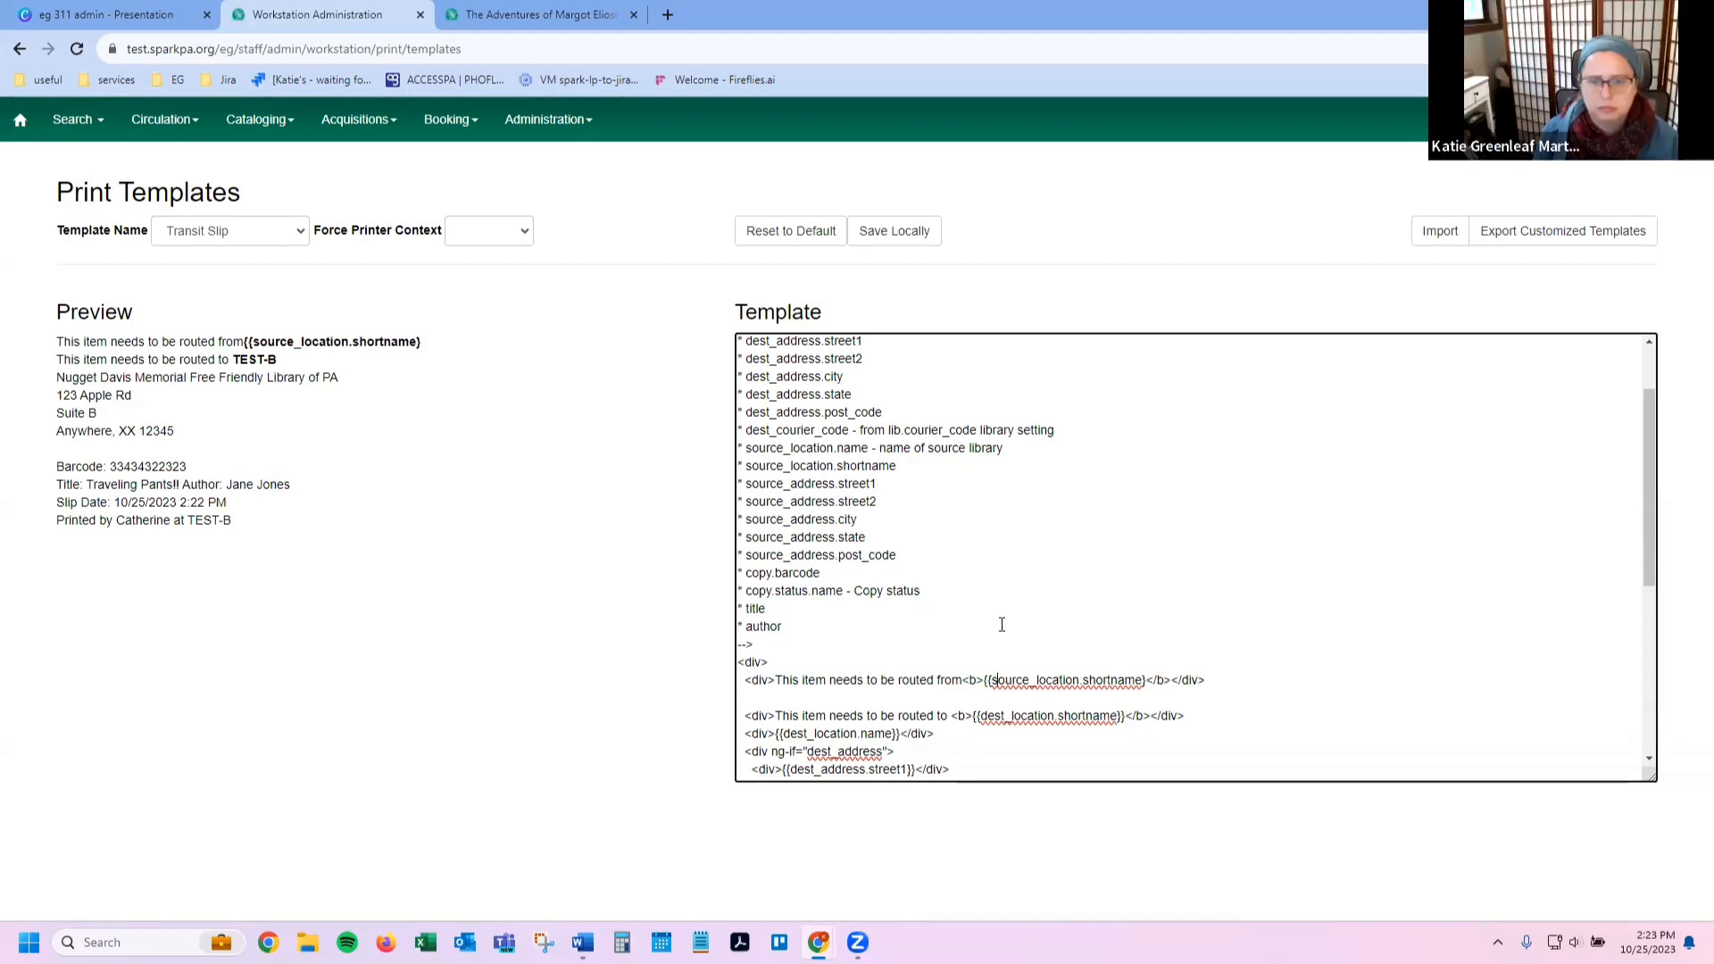
key("Right")
key("Right")
key("Right")
key("Right")
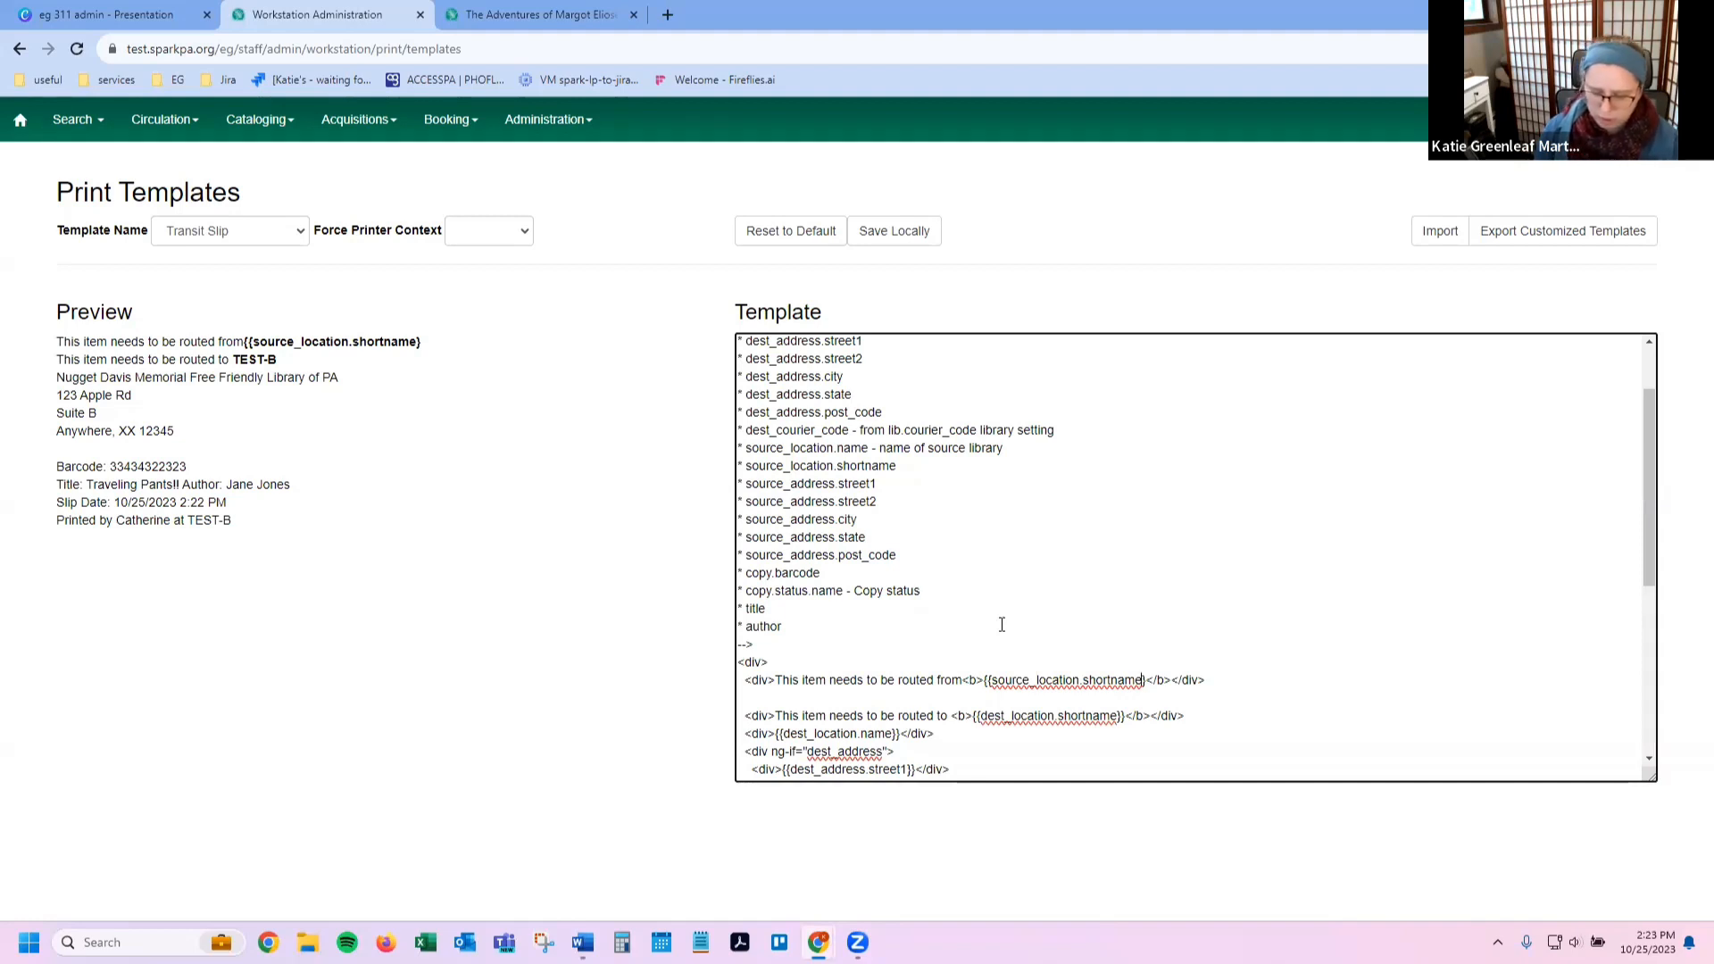
type("}")
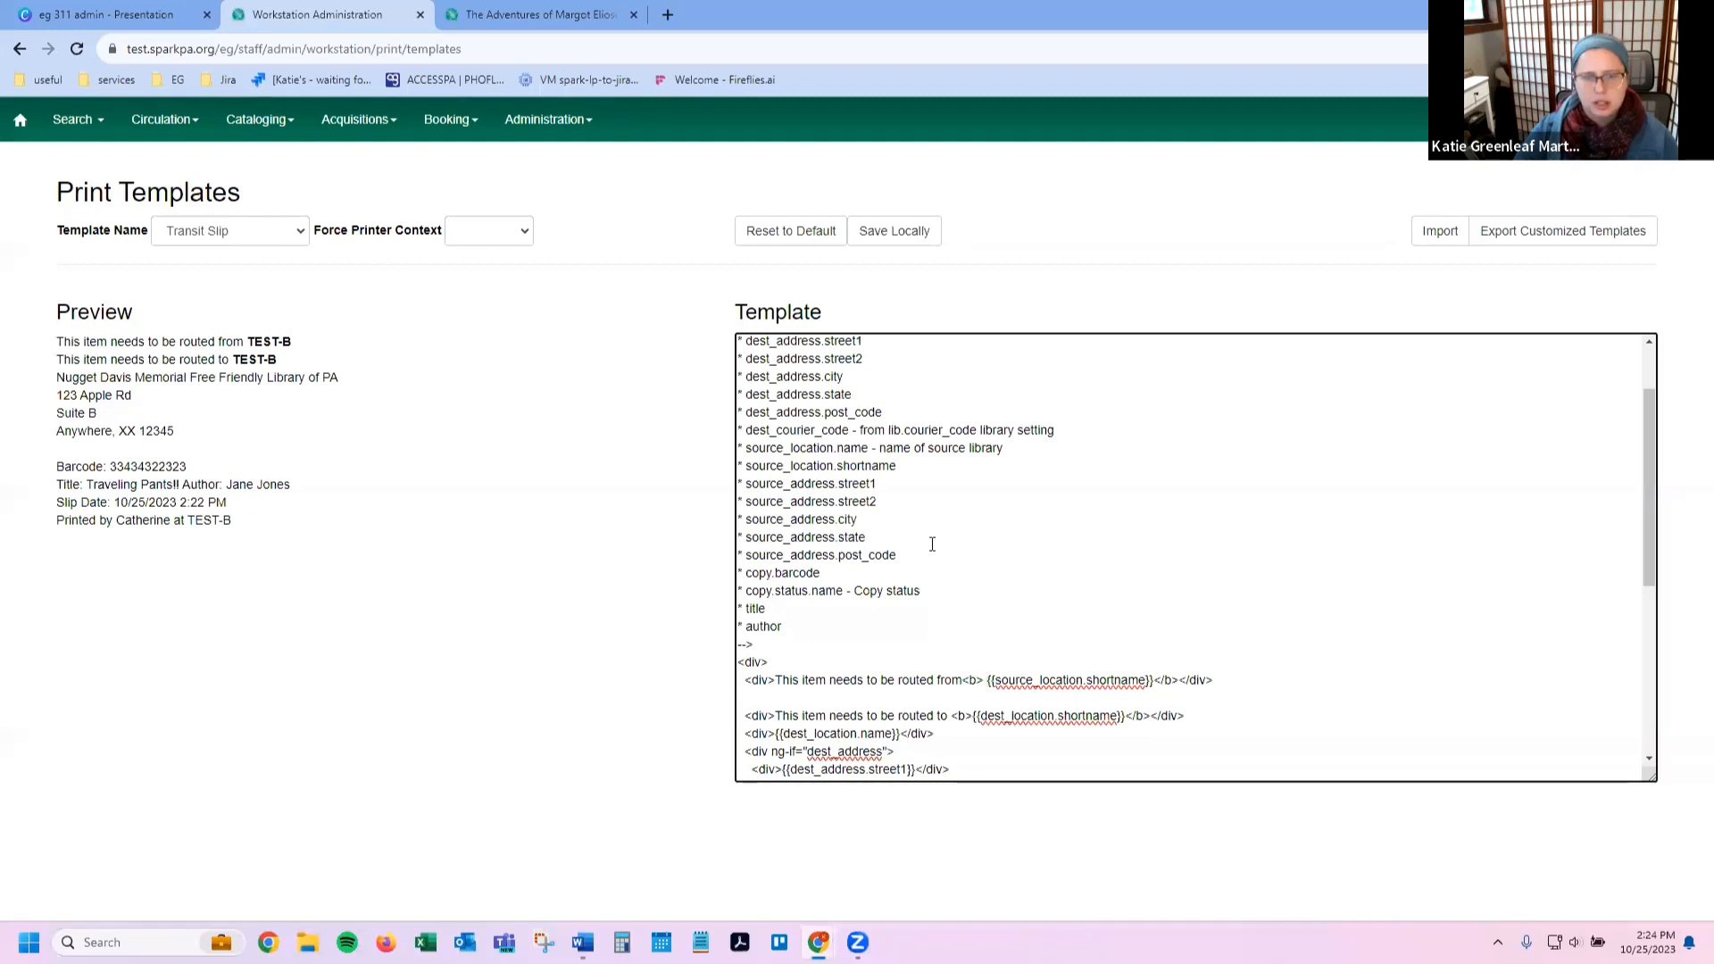
left_click_drag(930, 549, 621, 449)
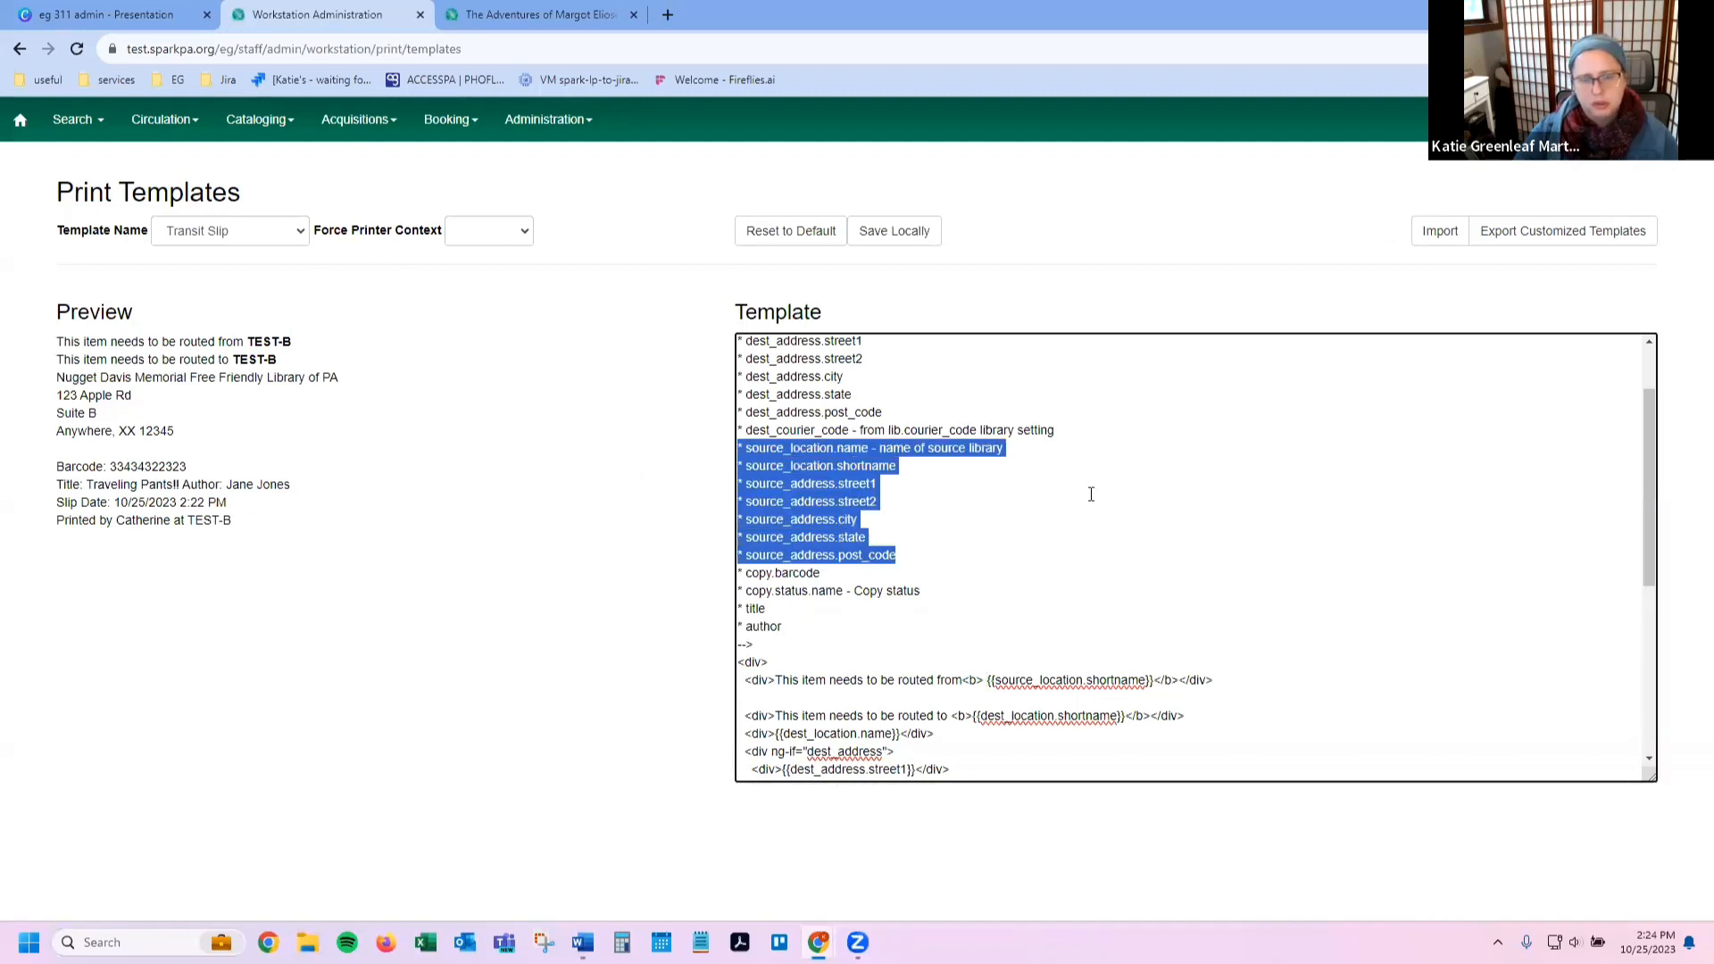
left_click(839, 504)
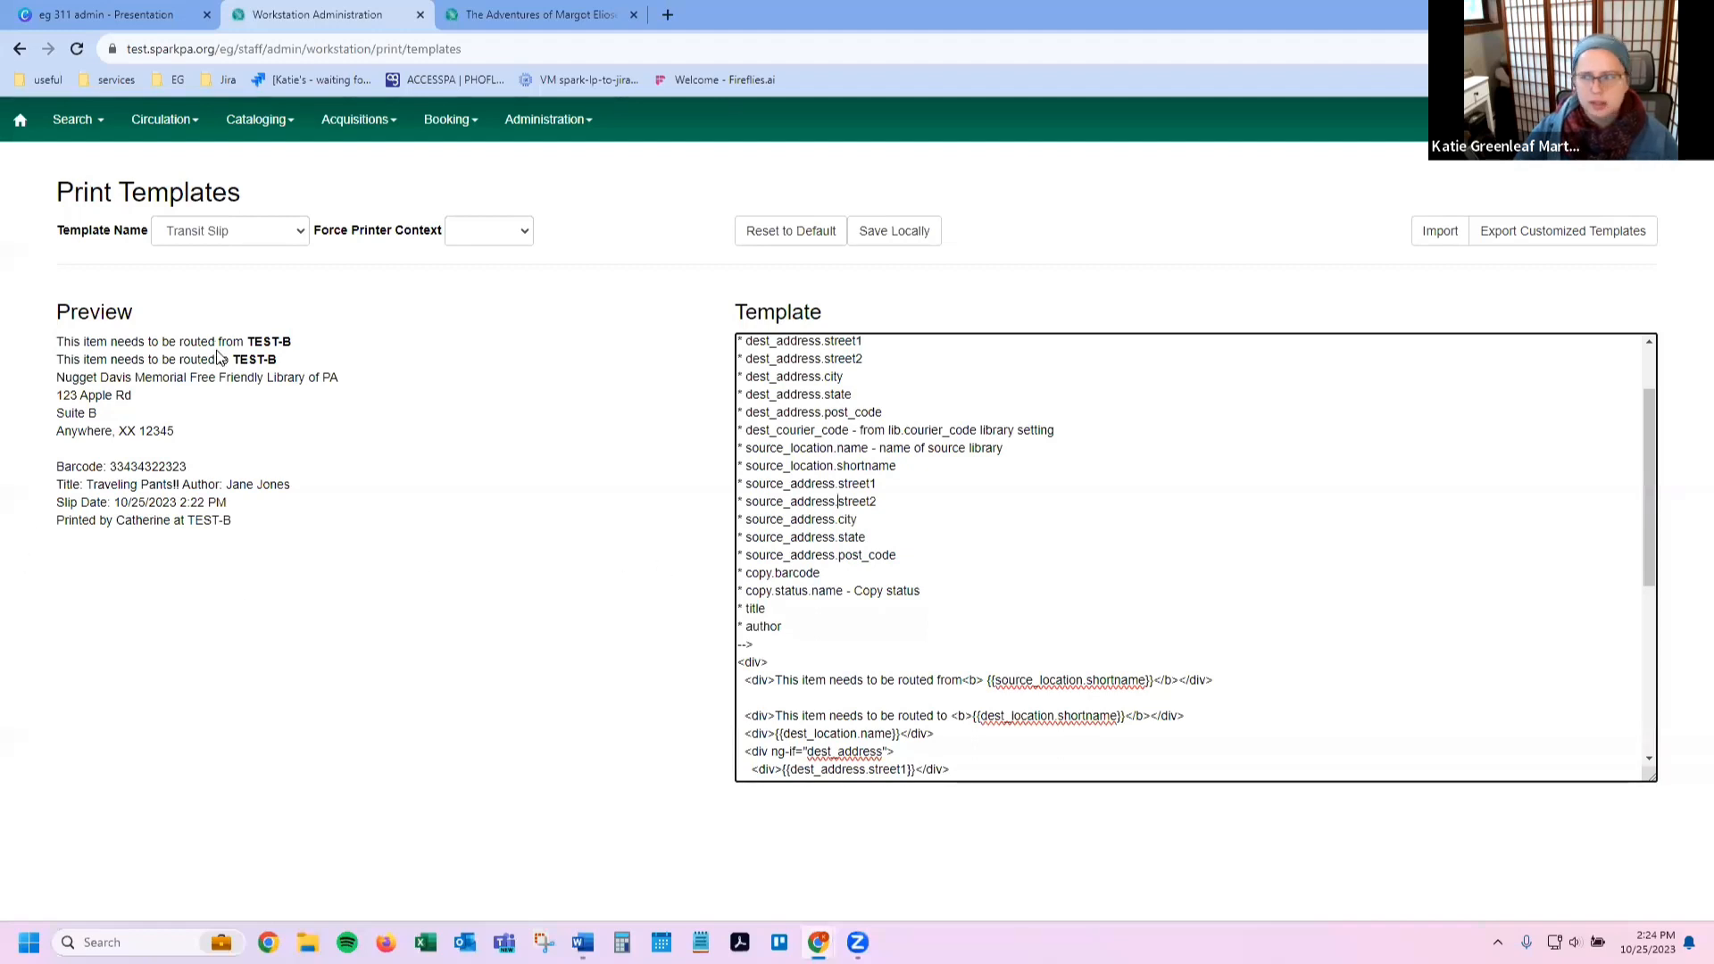
key("alt+Tab")
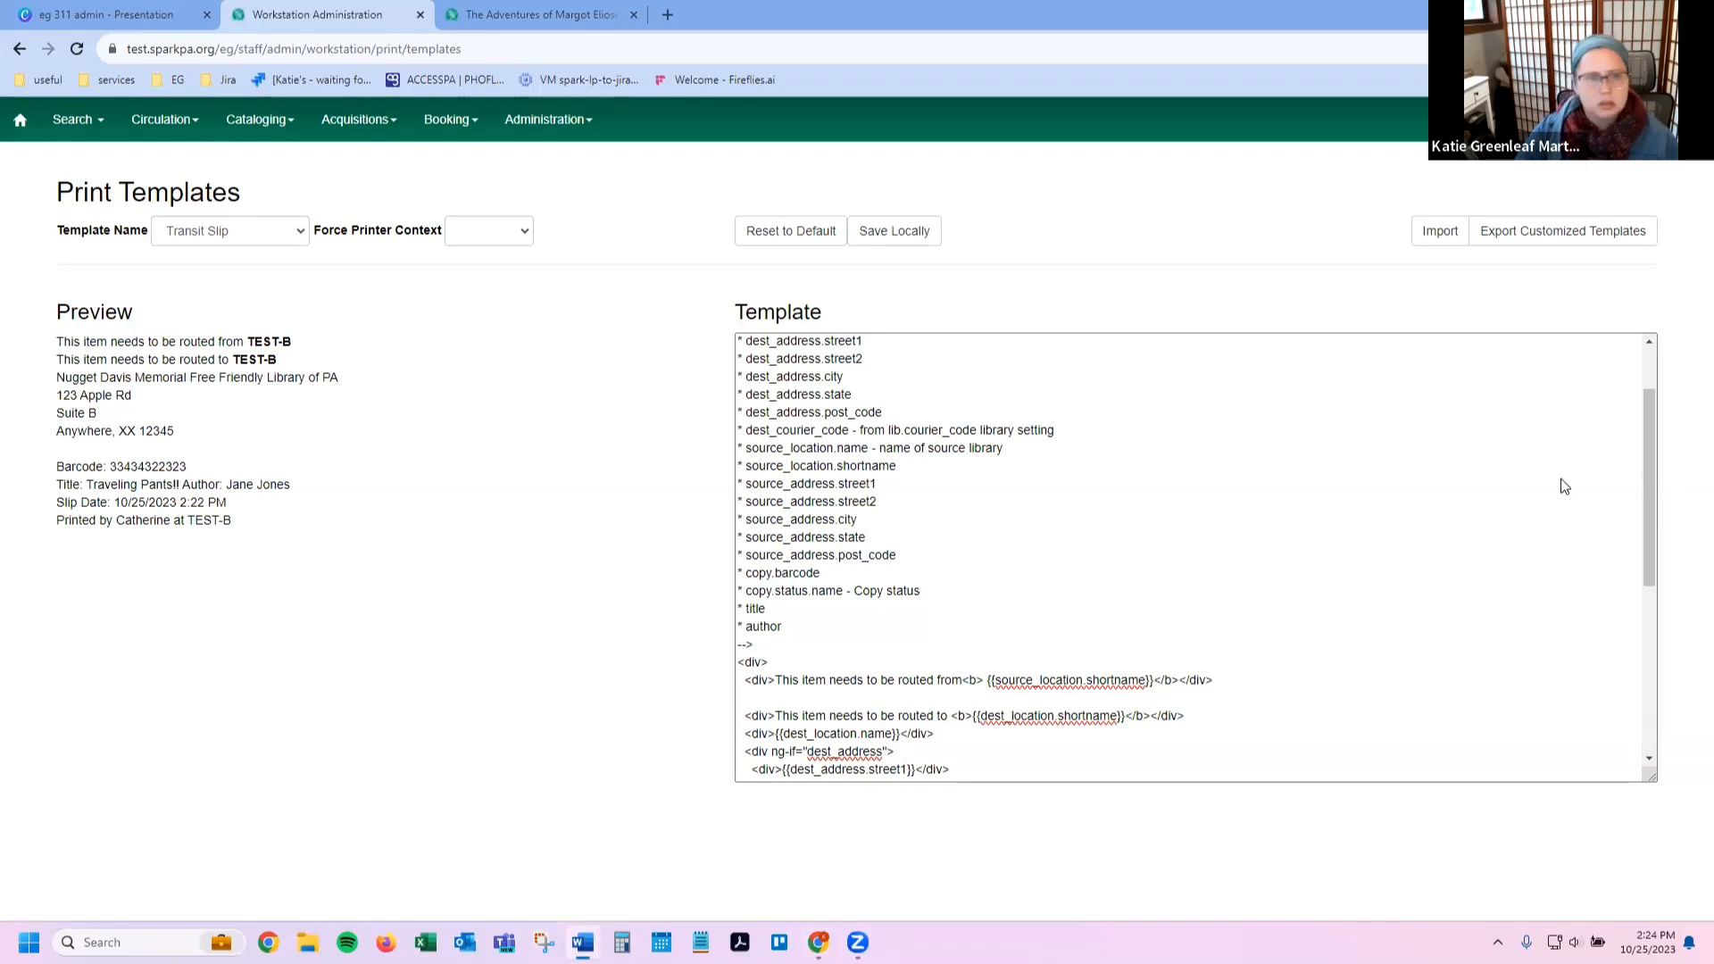
key("ctrl+l")
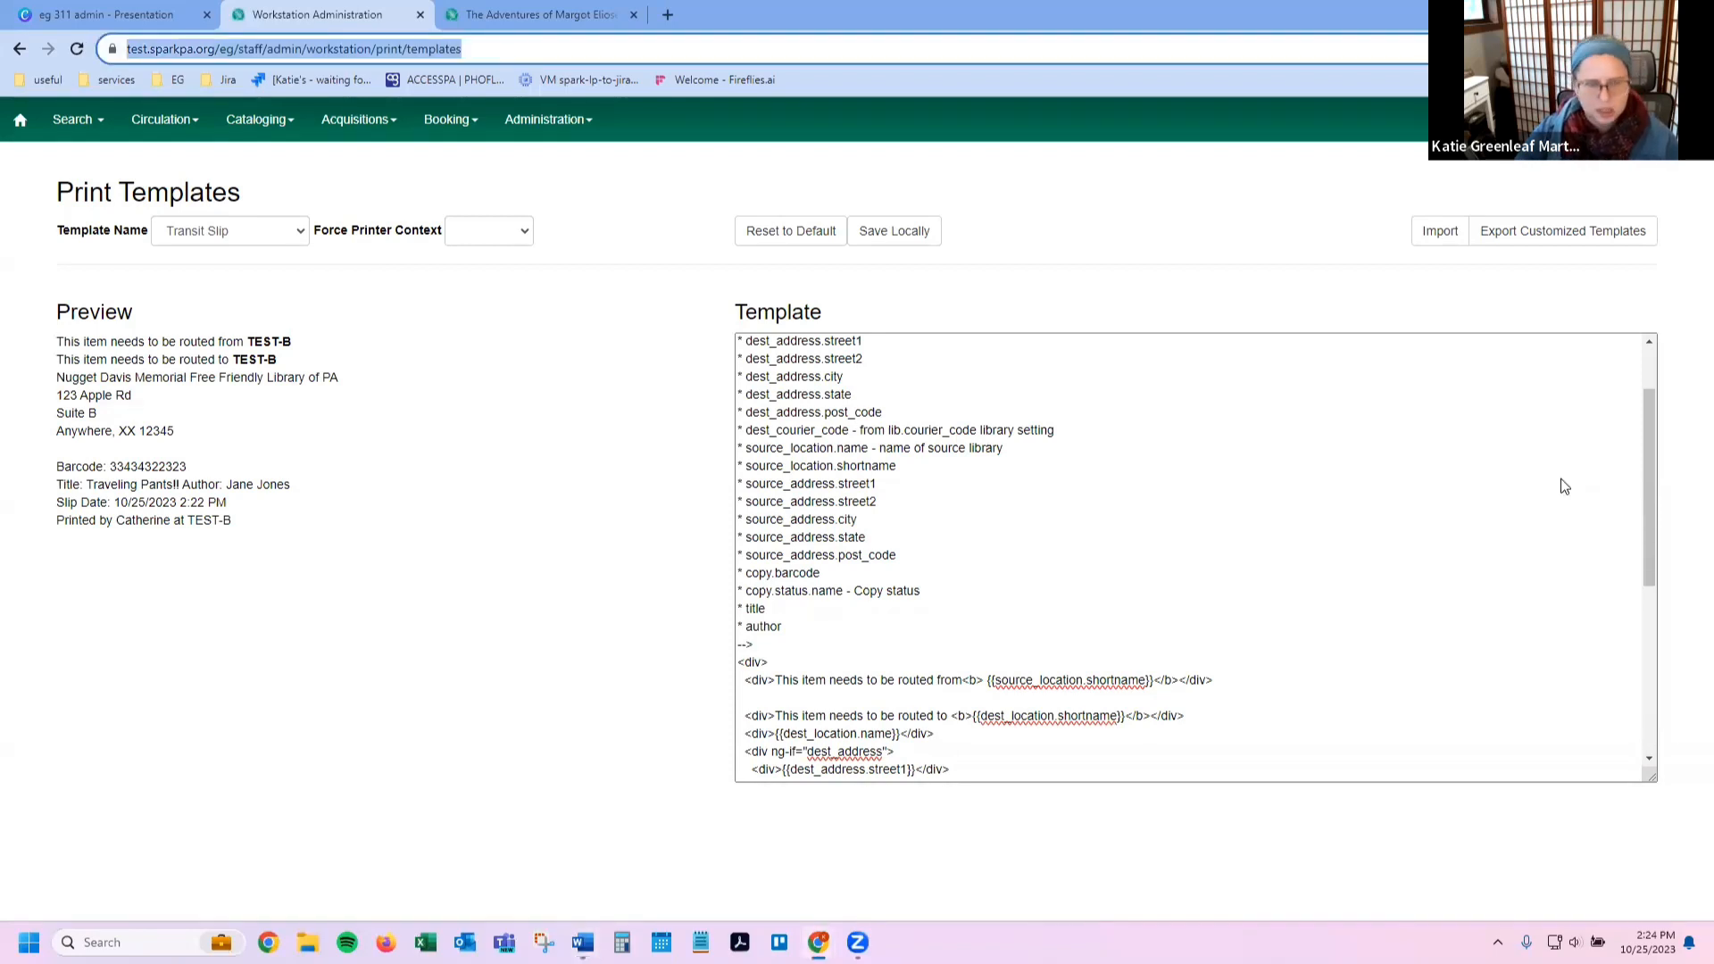
type("https://test.sparkpa.org/eg/staff/circ/patron/1534041/items_out")
Step: Load the patron record and list the one checked-out title, due 11/8/2023
key("Return")
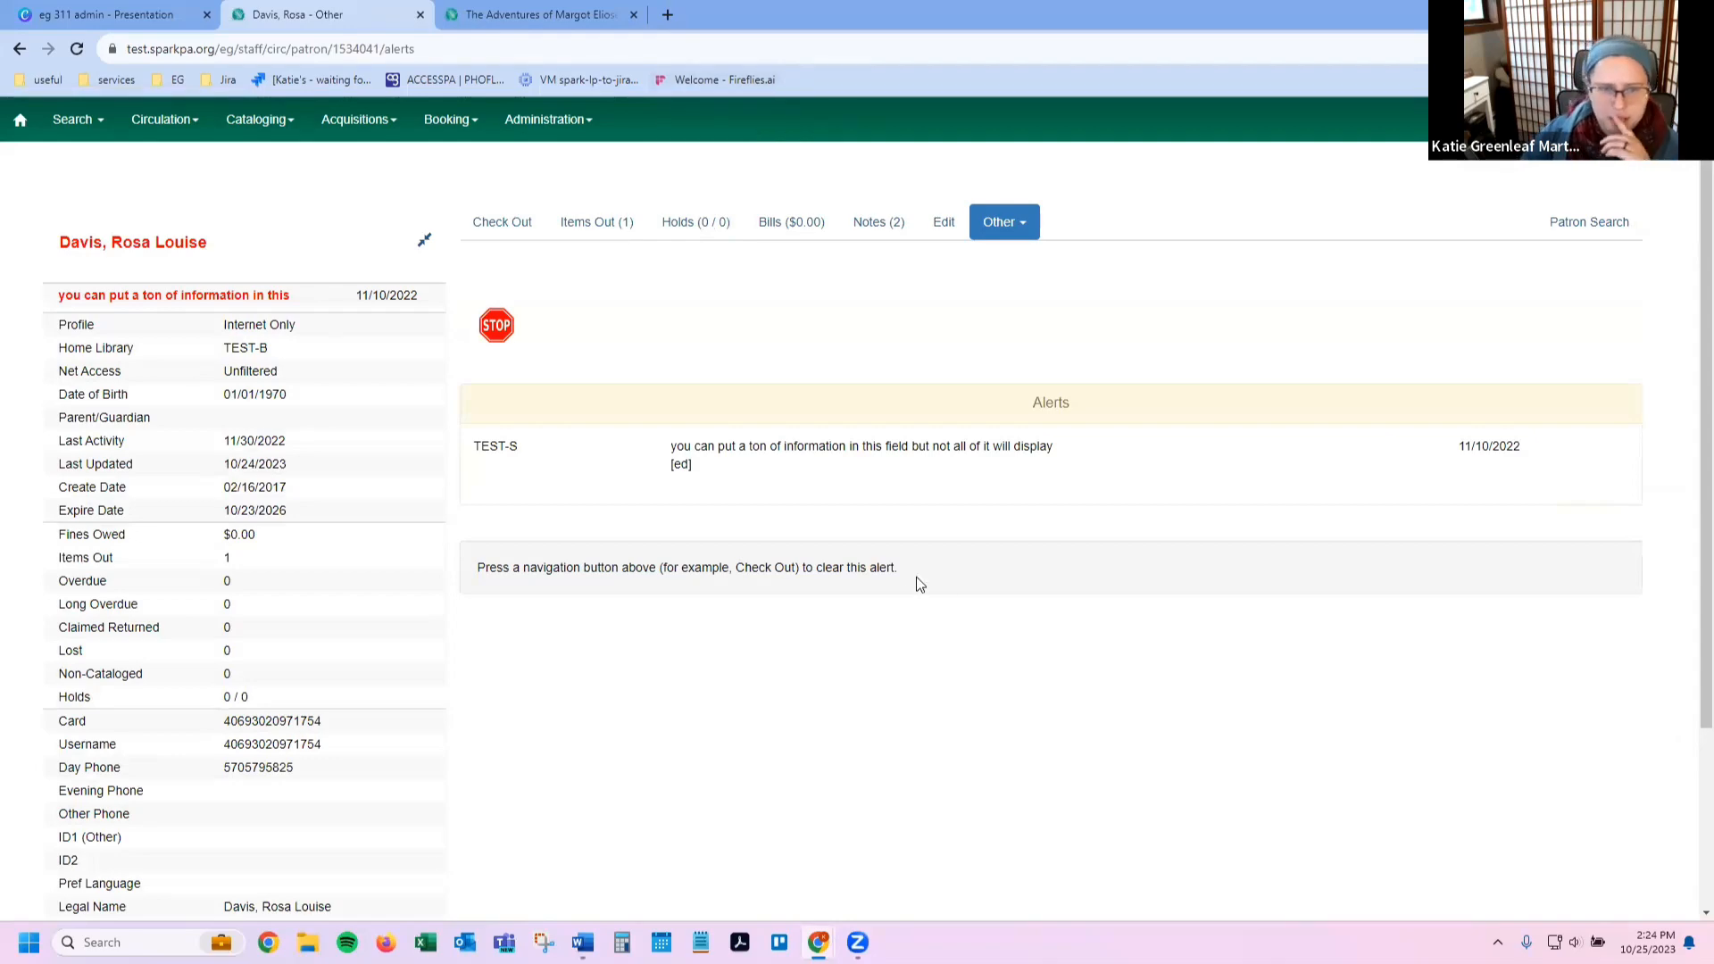
left_click(610, 229)
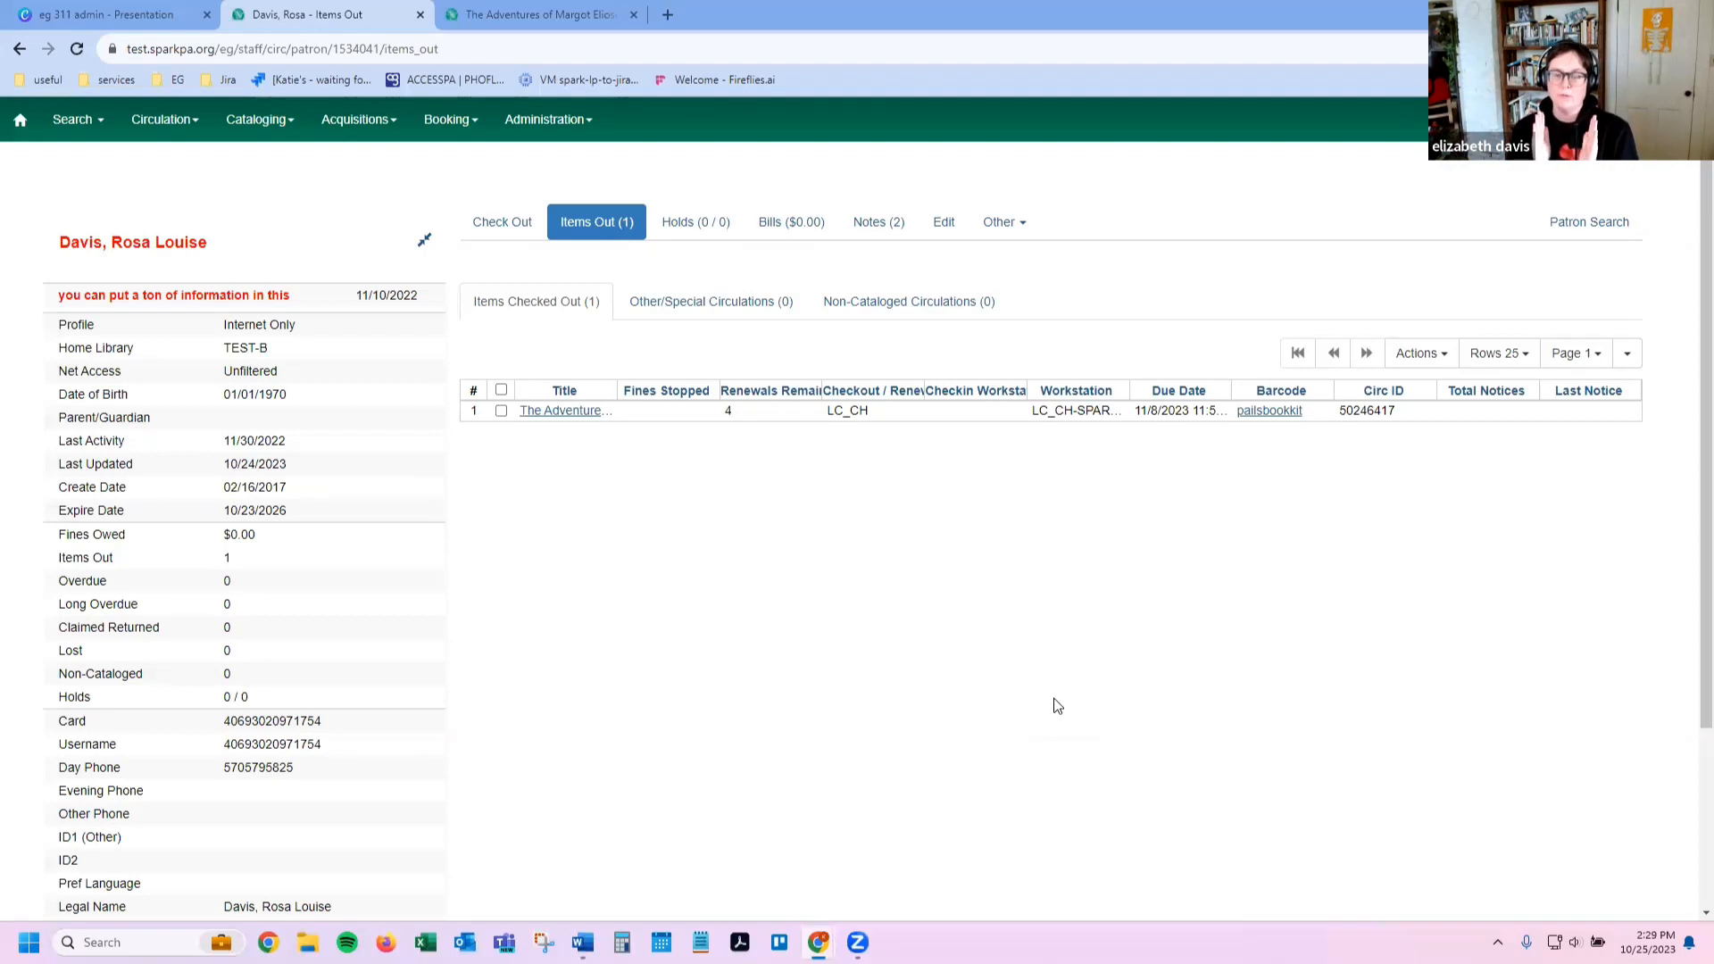
Step: Turn on the Auto Renewal column in the Items Out grid's column list
left_click(1626, 353)
scroll(1571, 518, "down", 1)
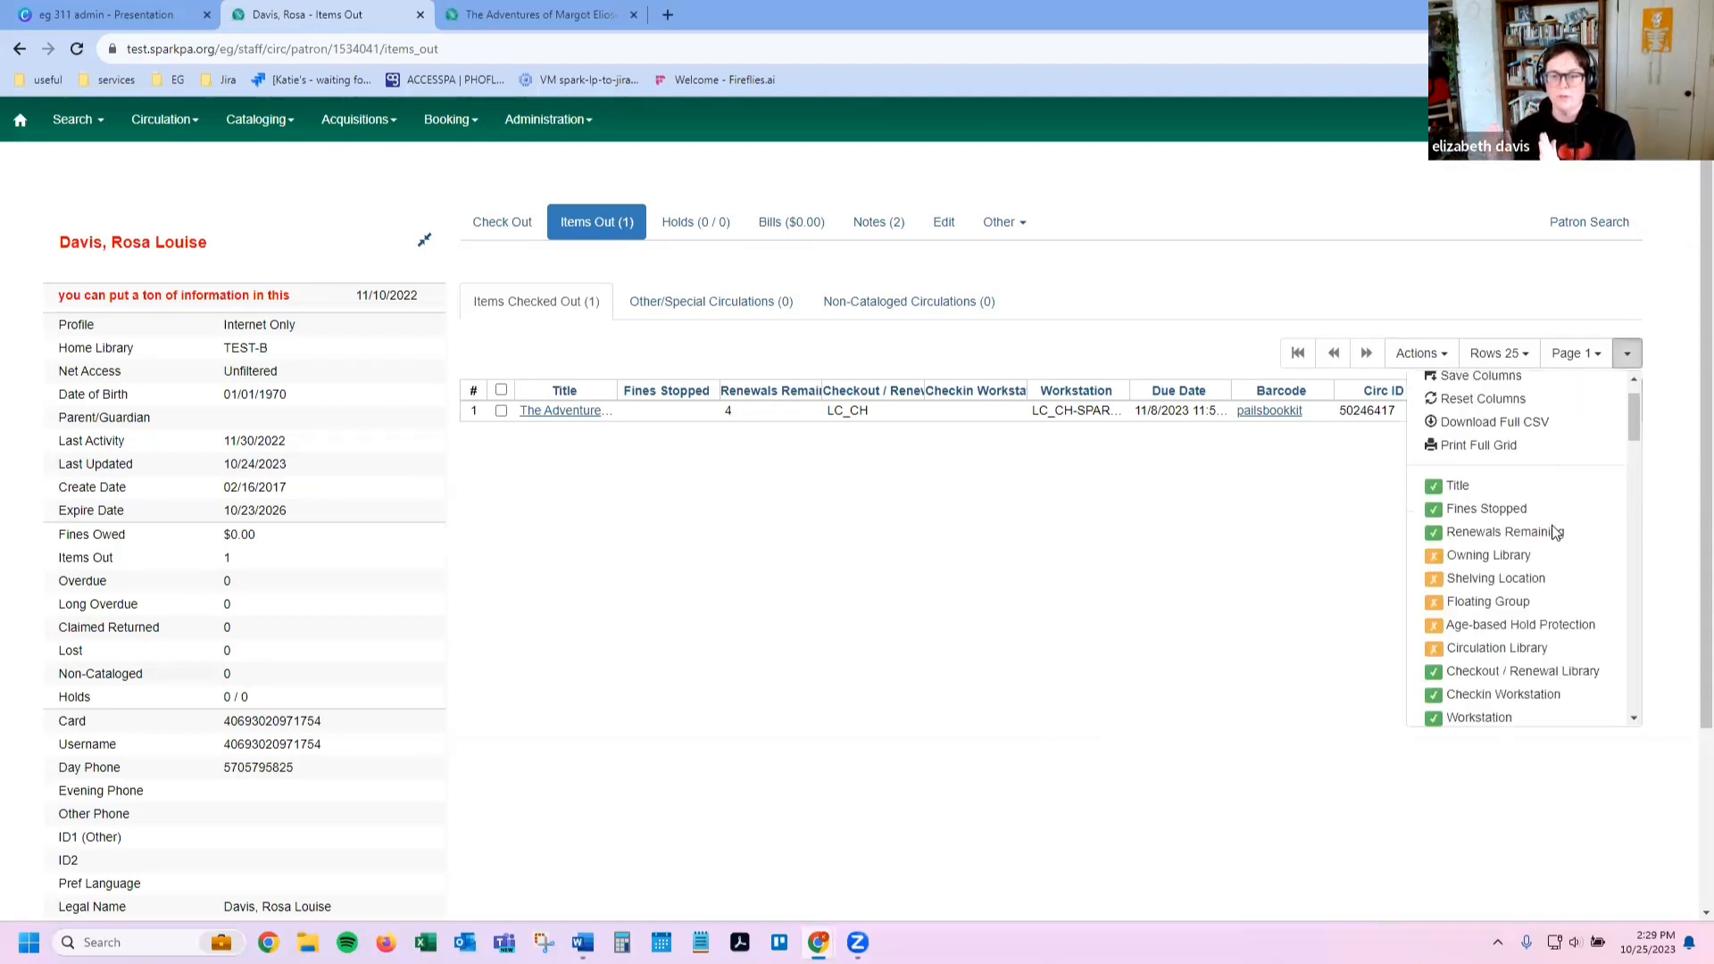
scroll(1554, 533, "down", 8)
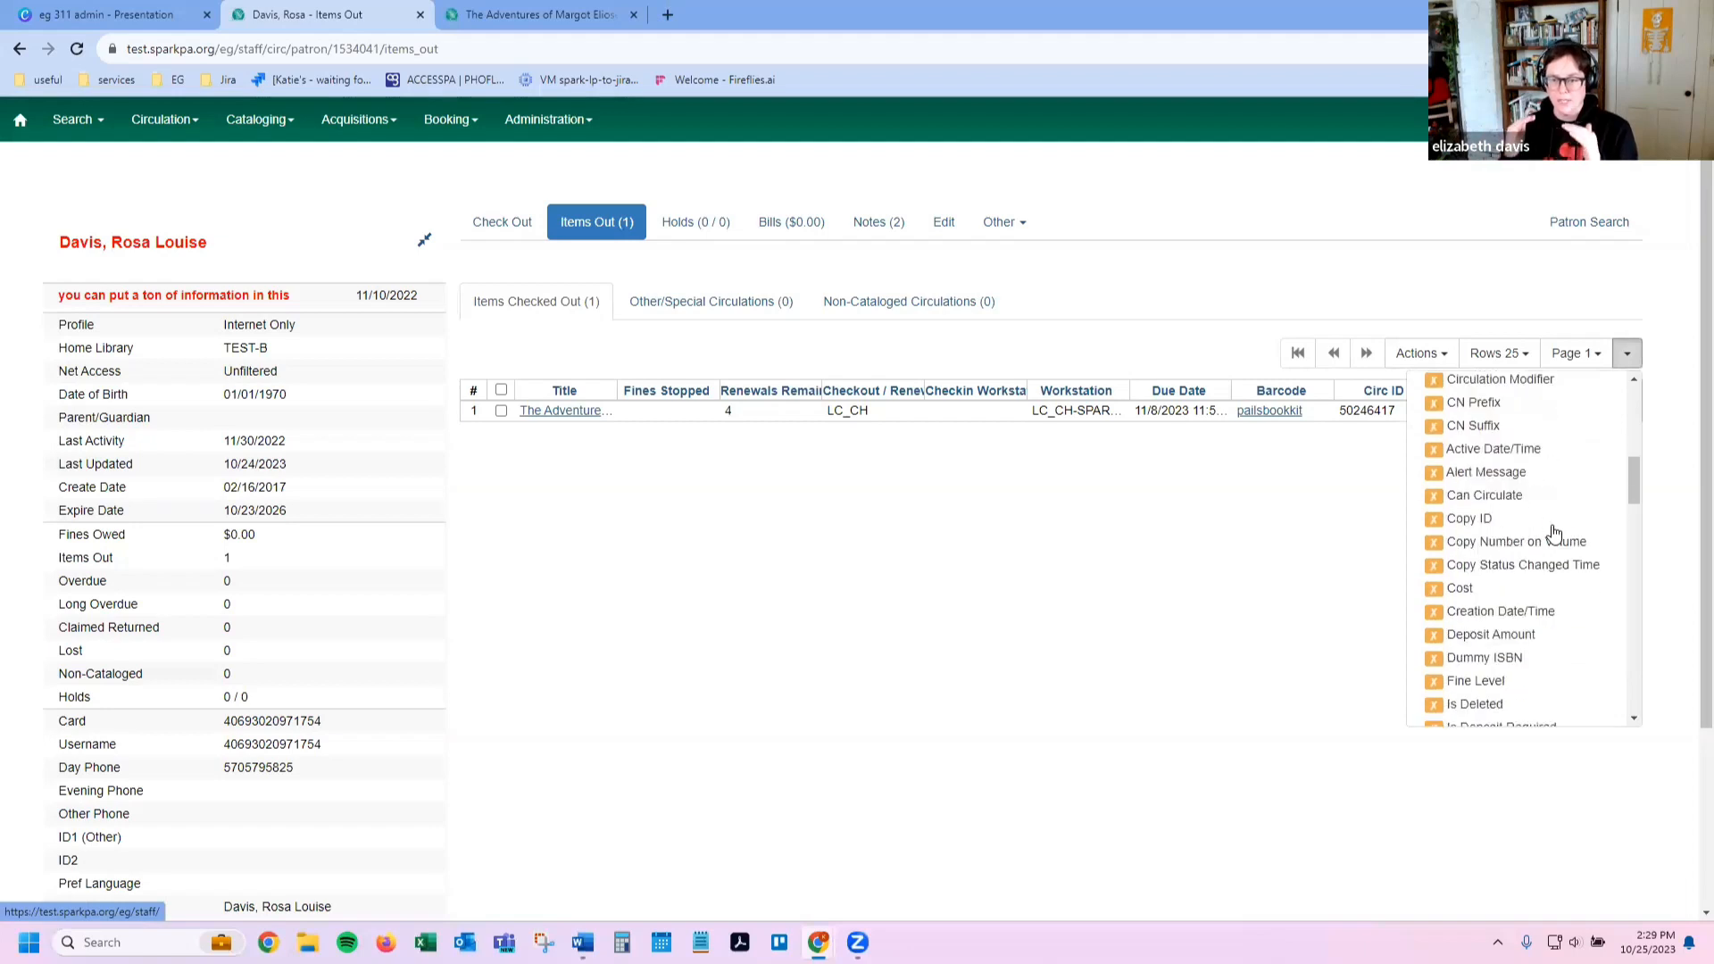
scroll(1554, 533, "down", 2)
scroll(1554, 533, "down", 10)
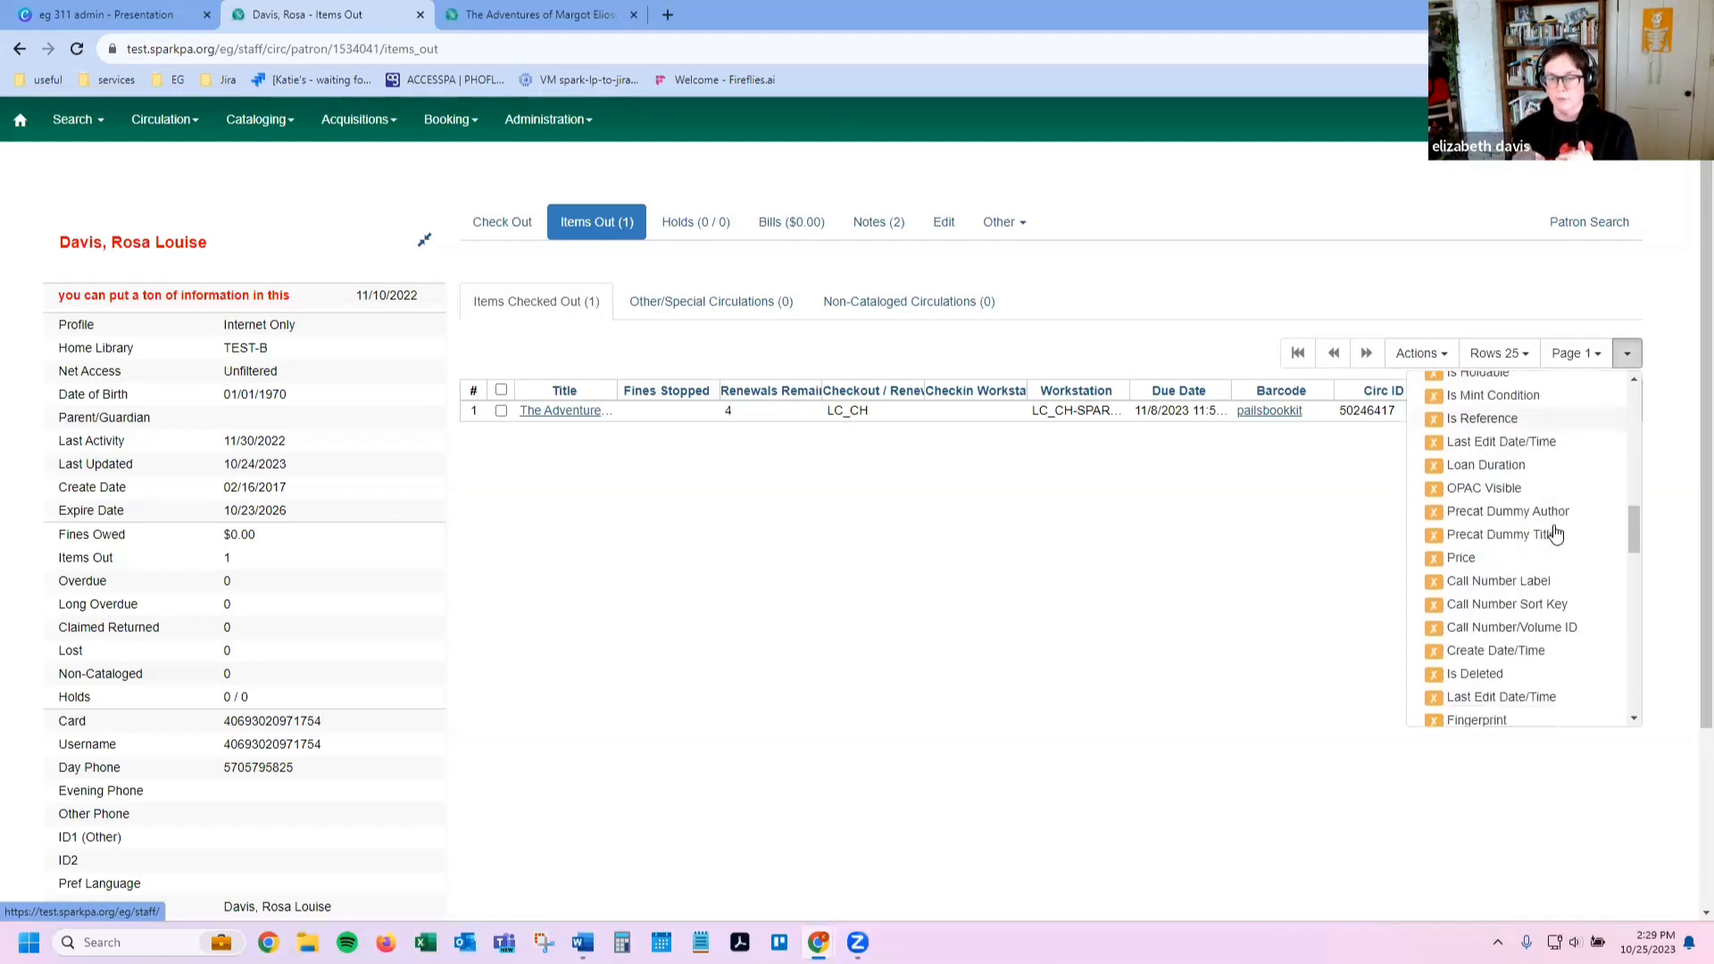
scroll(1554, 533, "down", 5)
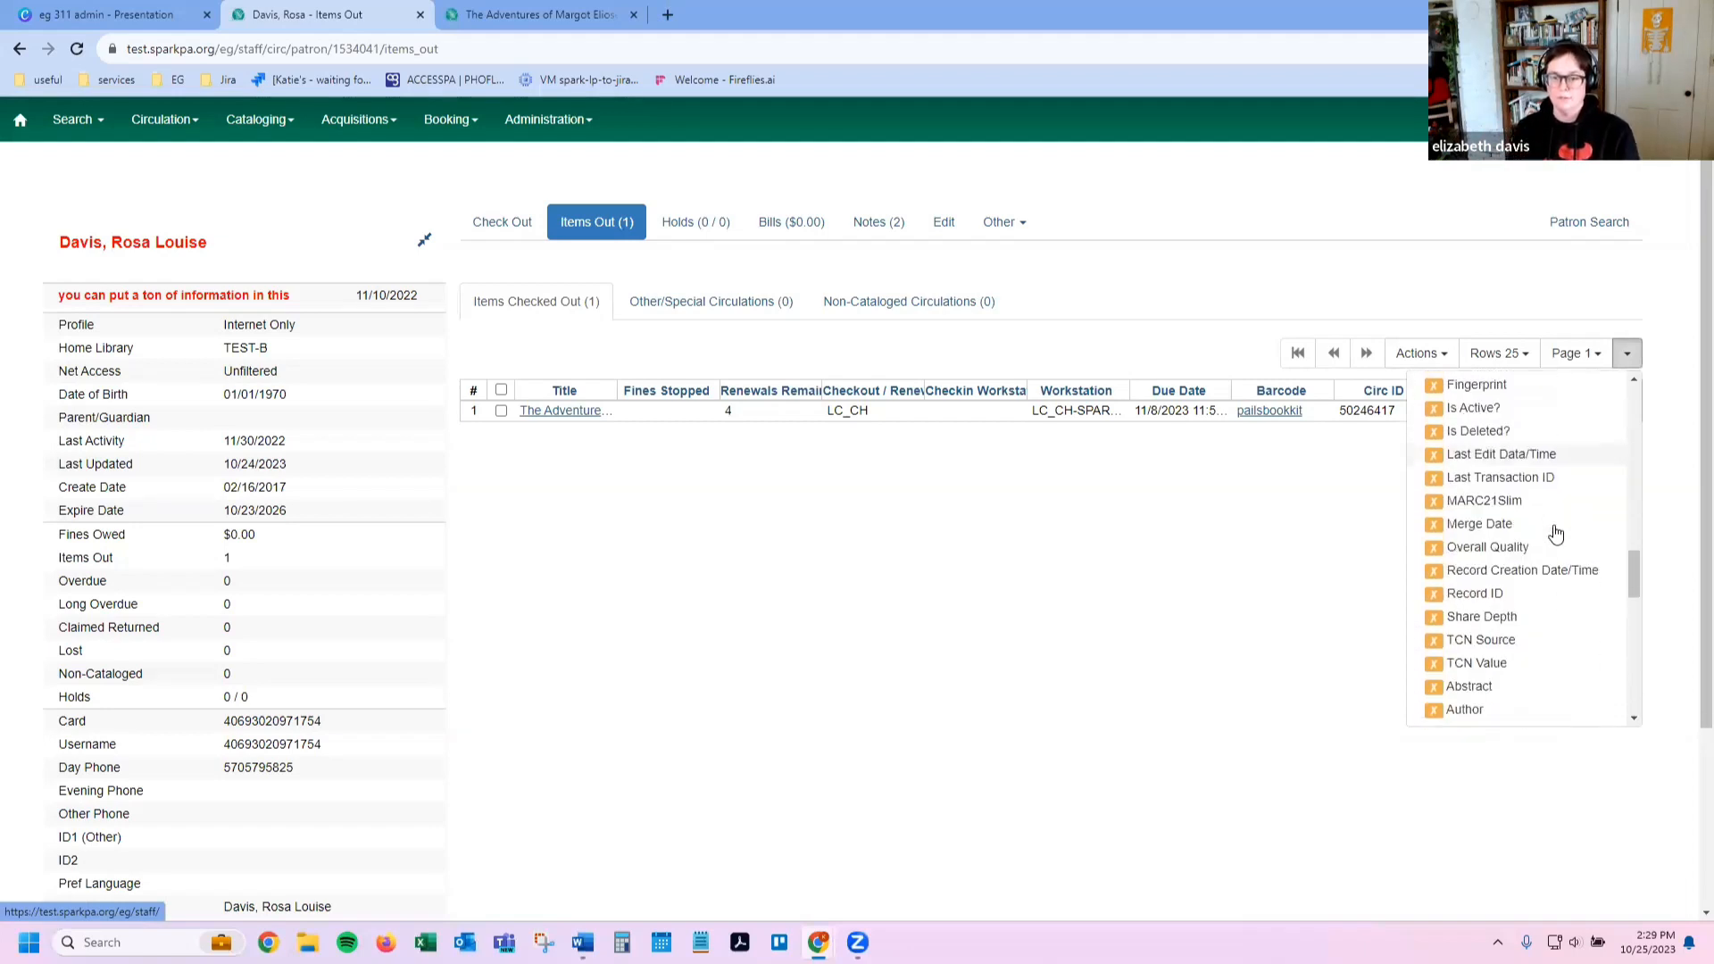
scroll(1556, 533, "down", 6)
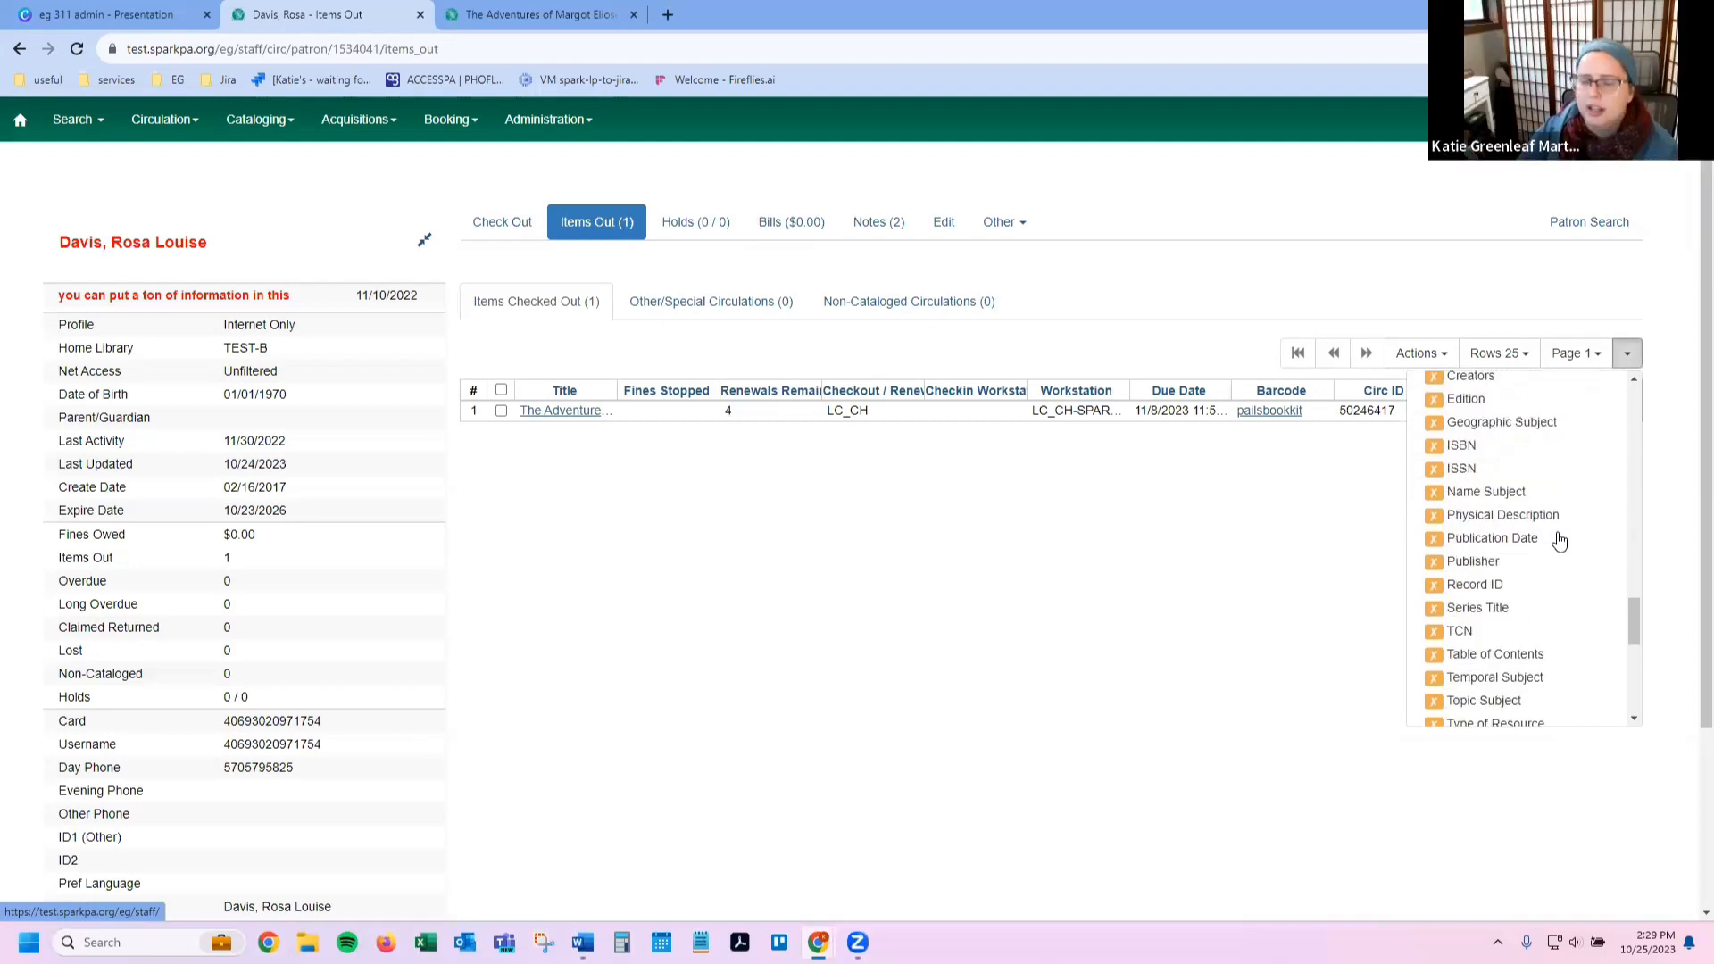
left_click(1548, 507)
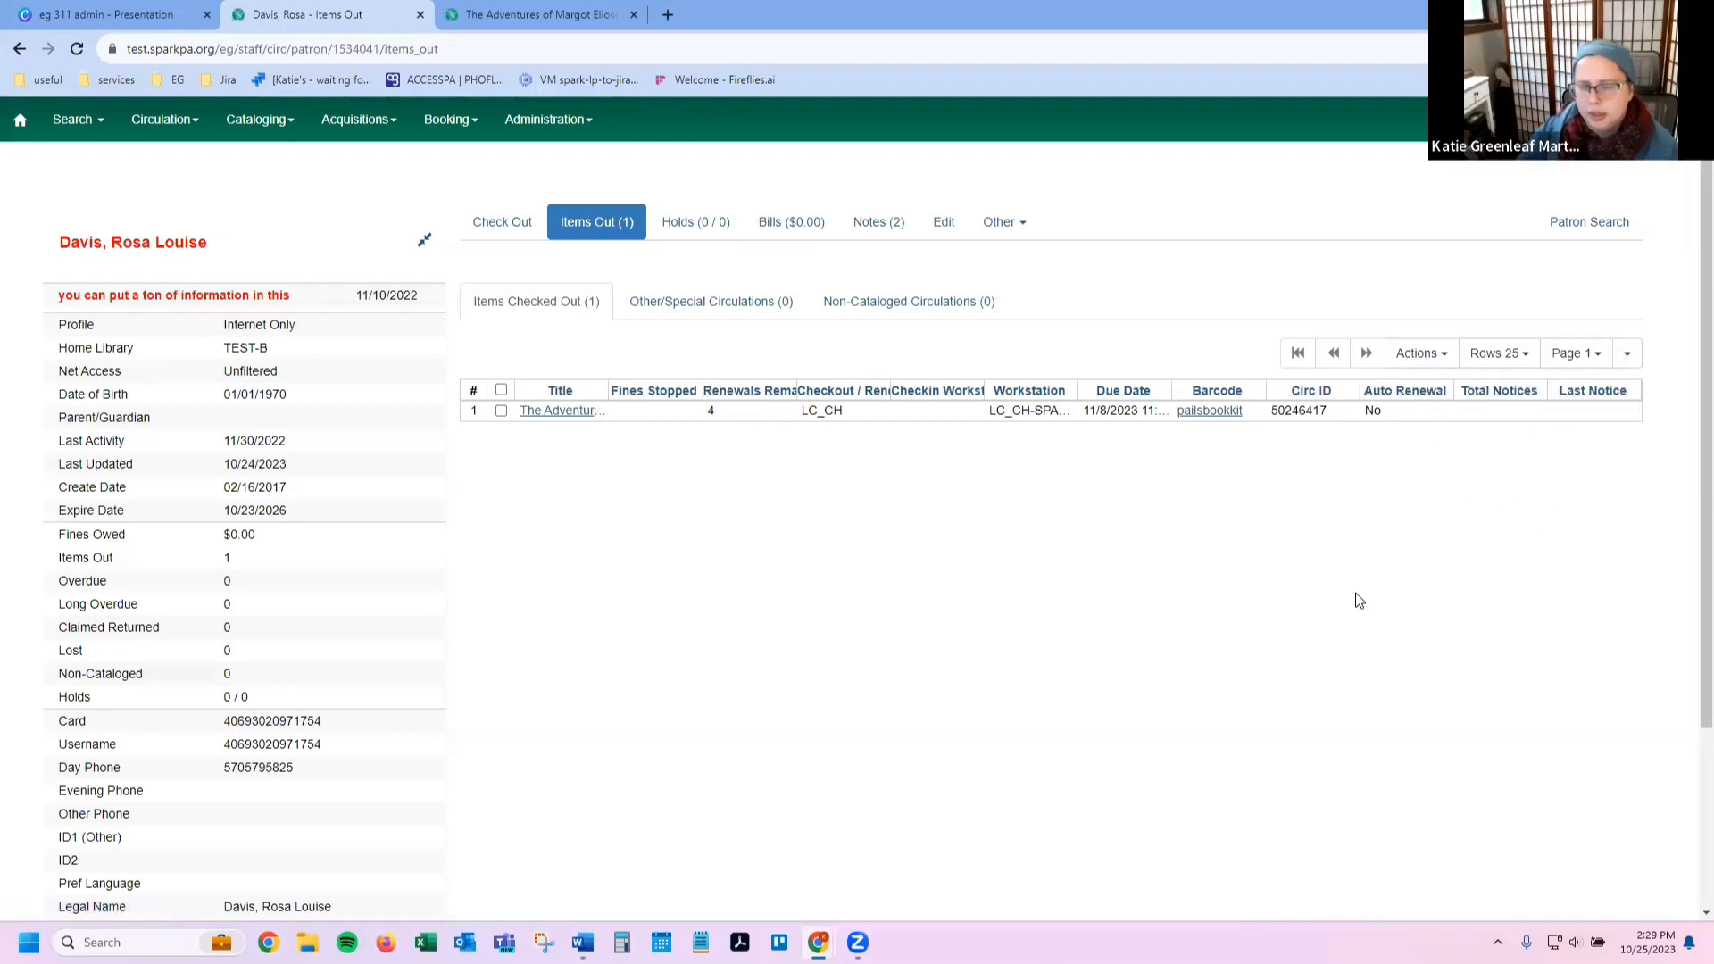
Step: Review the grid's column choices and close the list, leaving Auto Renewal showing No
left_click(1627, 354)
scroll(1509, 625, "down", 3)
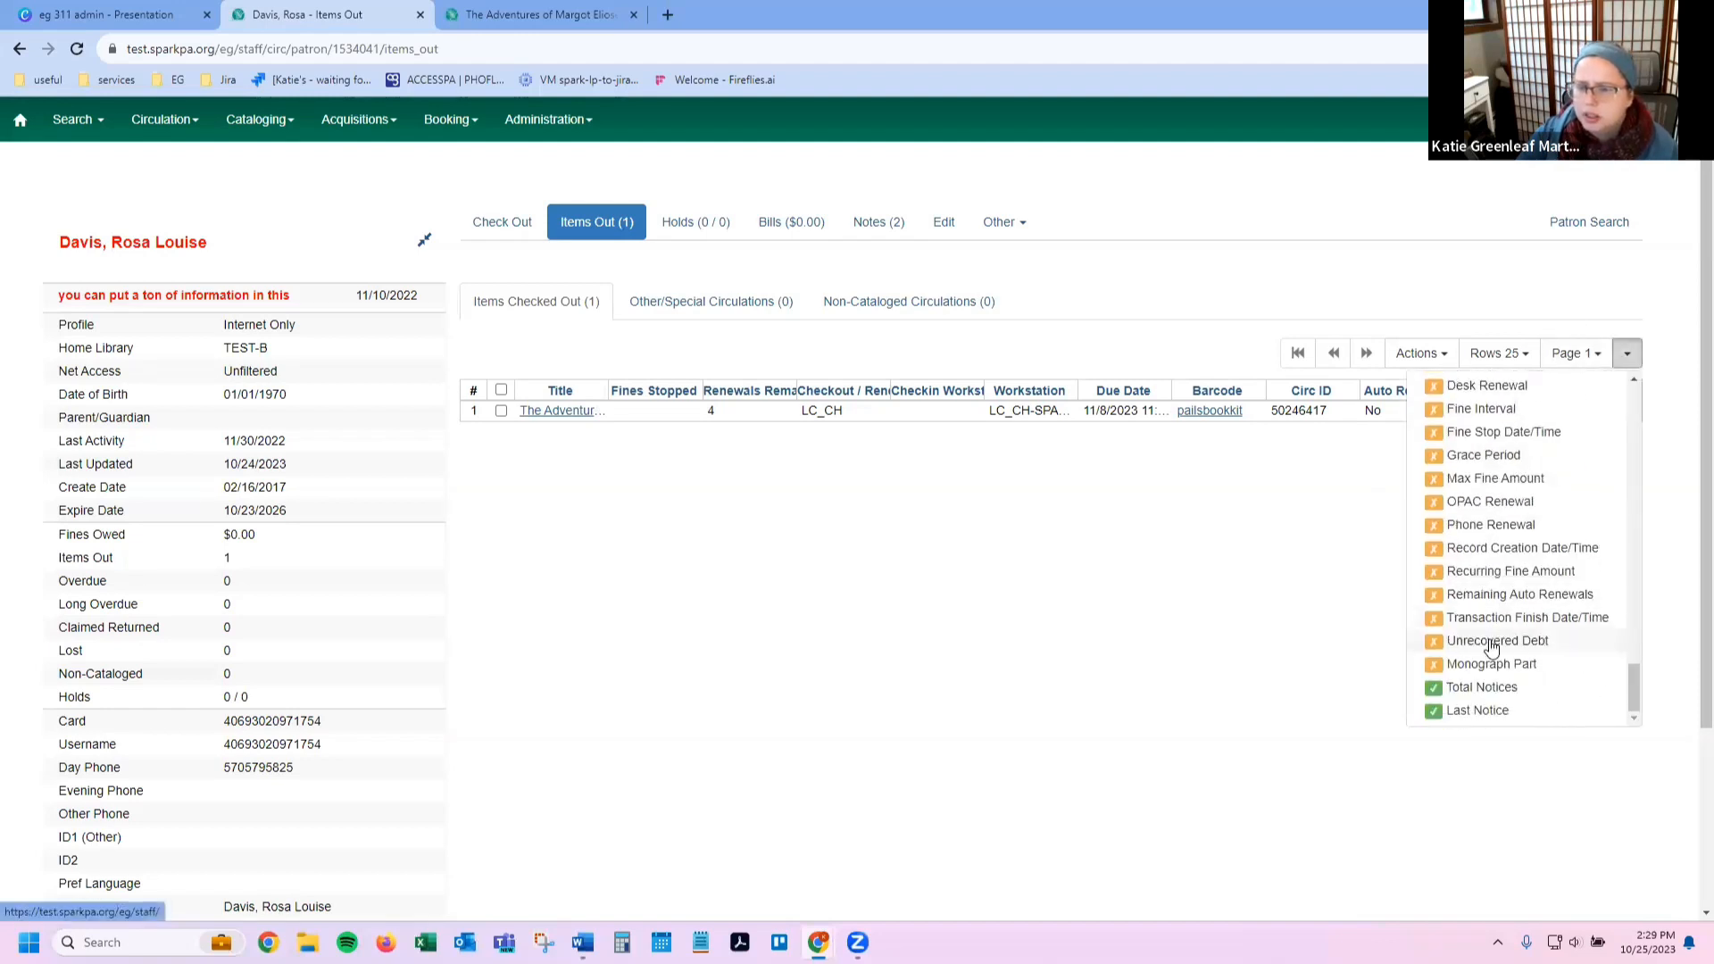
scroll(1473, 683, "up", 5)
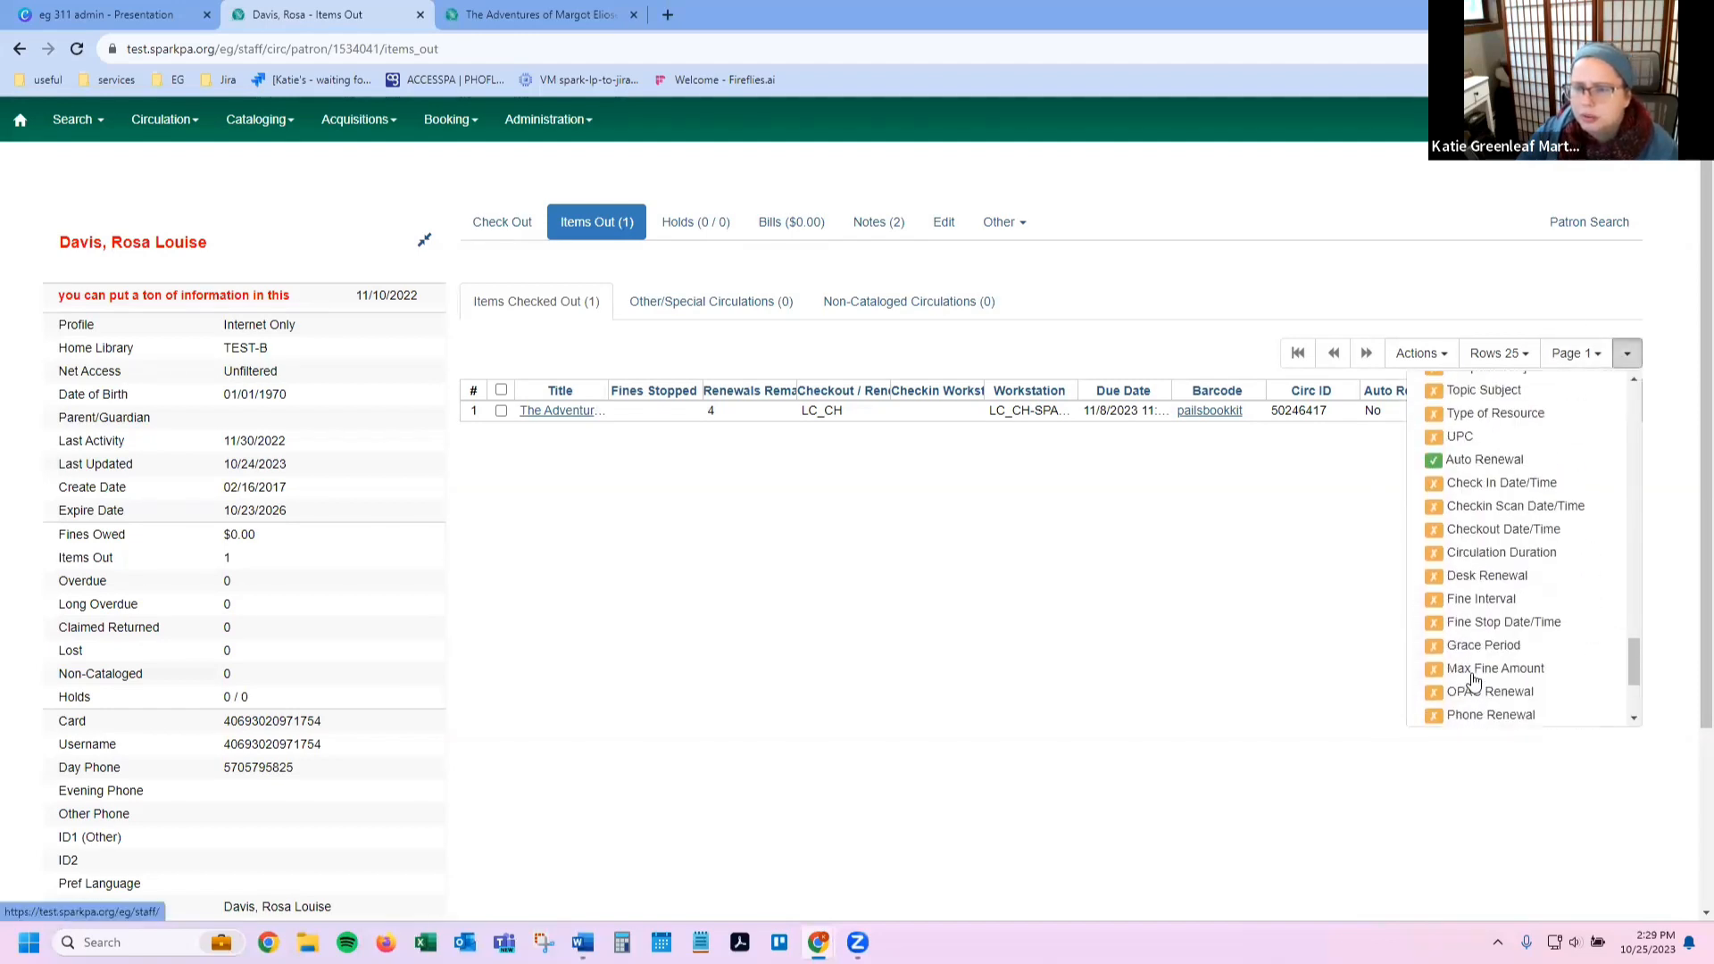
scroll(1473, 683, "up", 10)
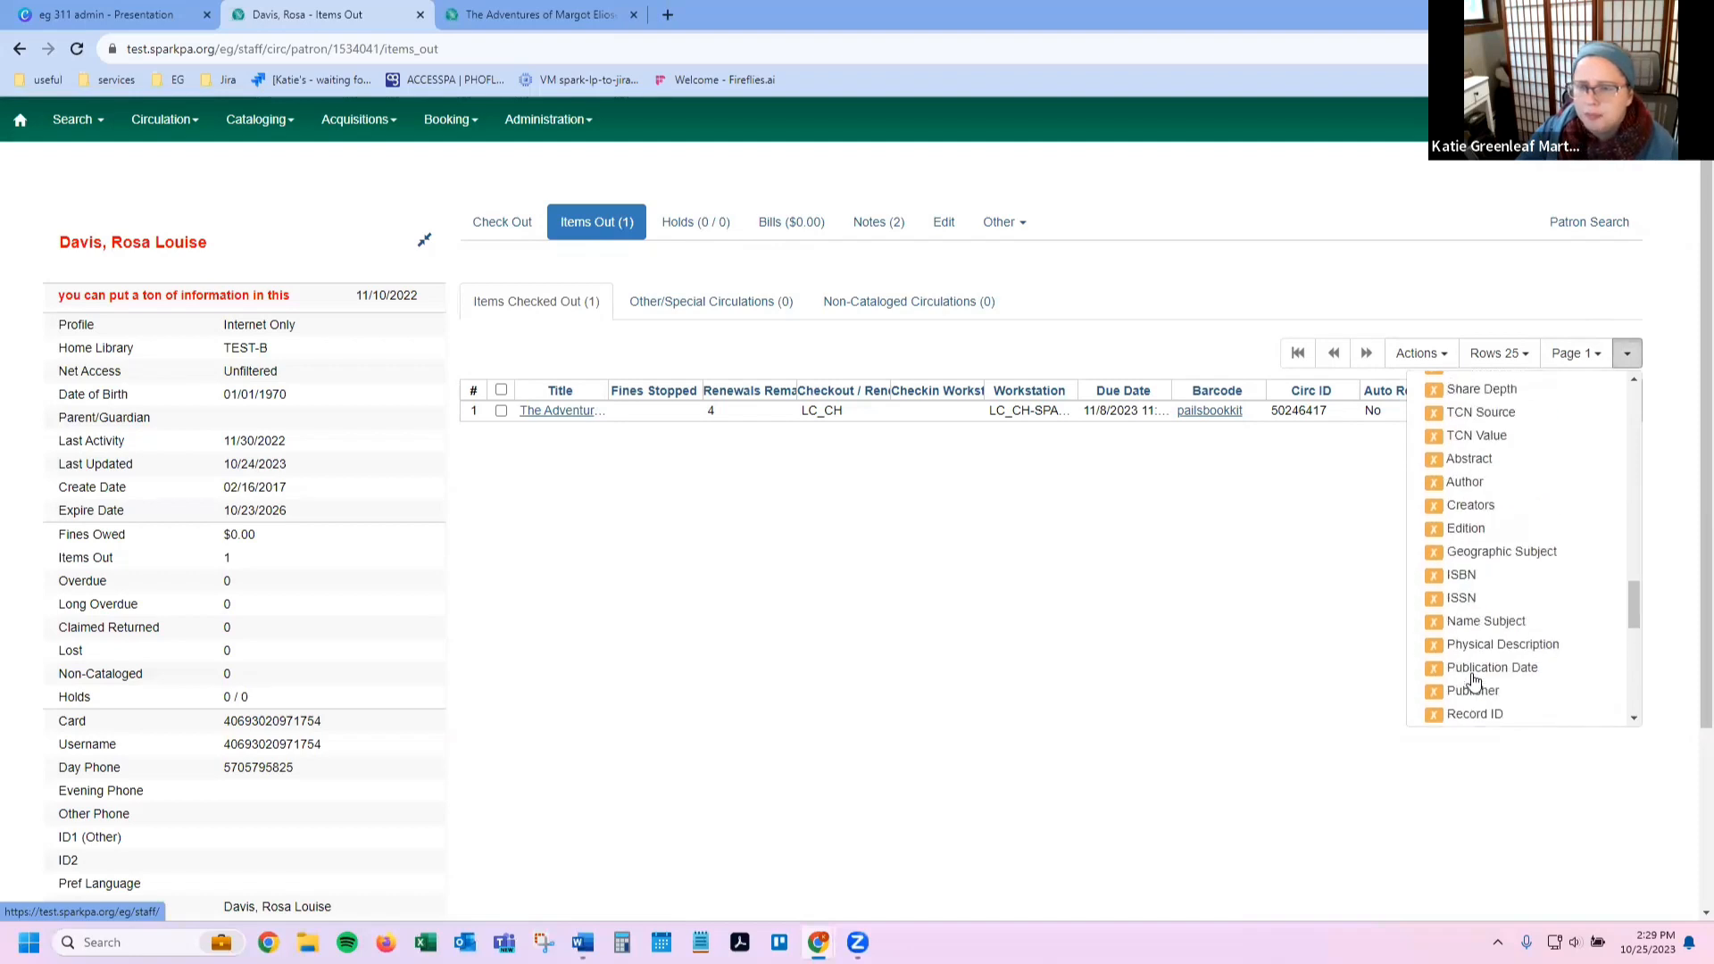
scroll(1477, 659, "up", 5)
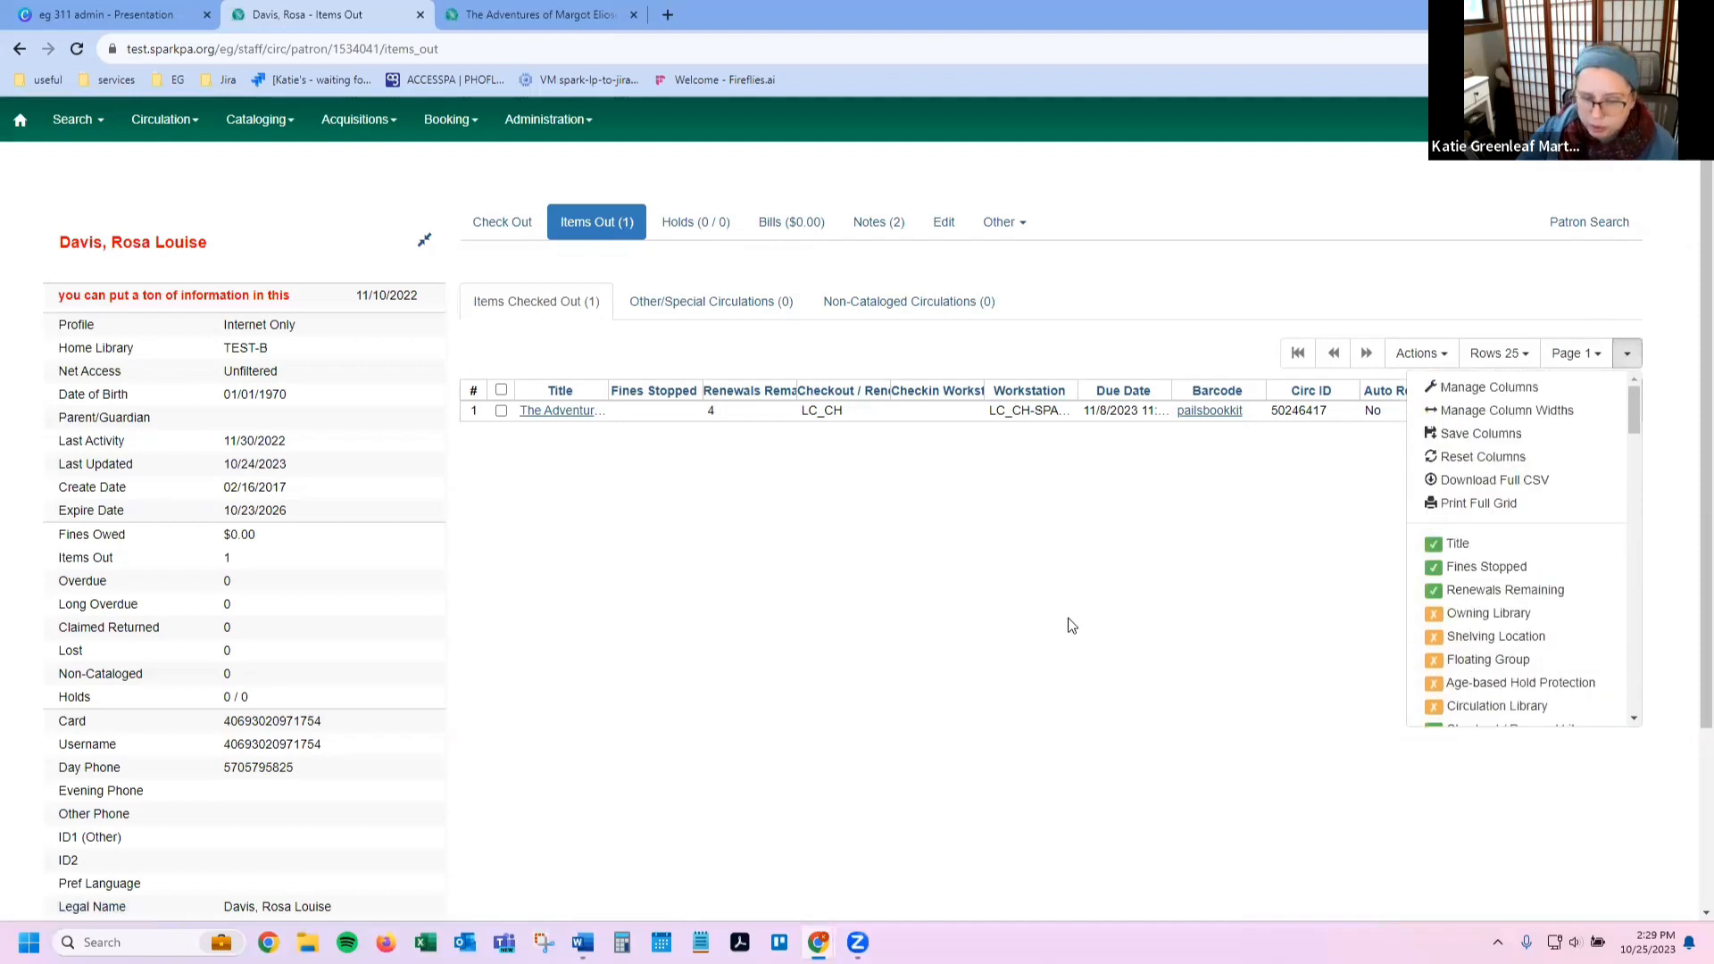
left_click(1156, 650)
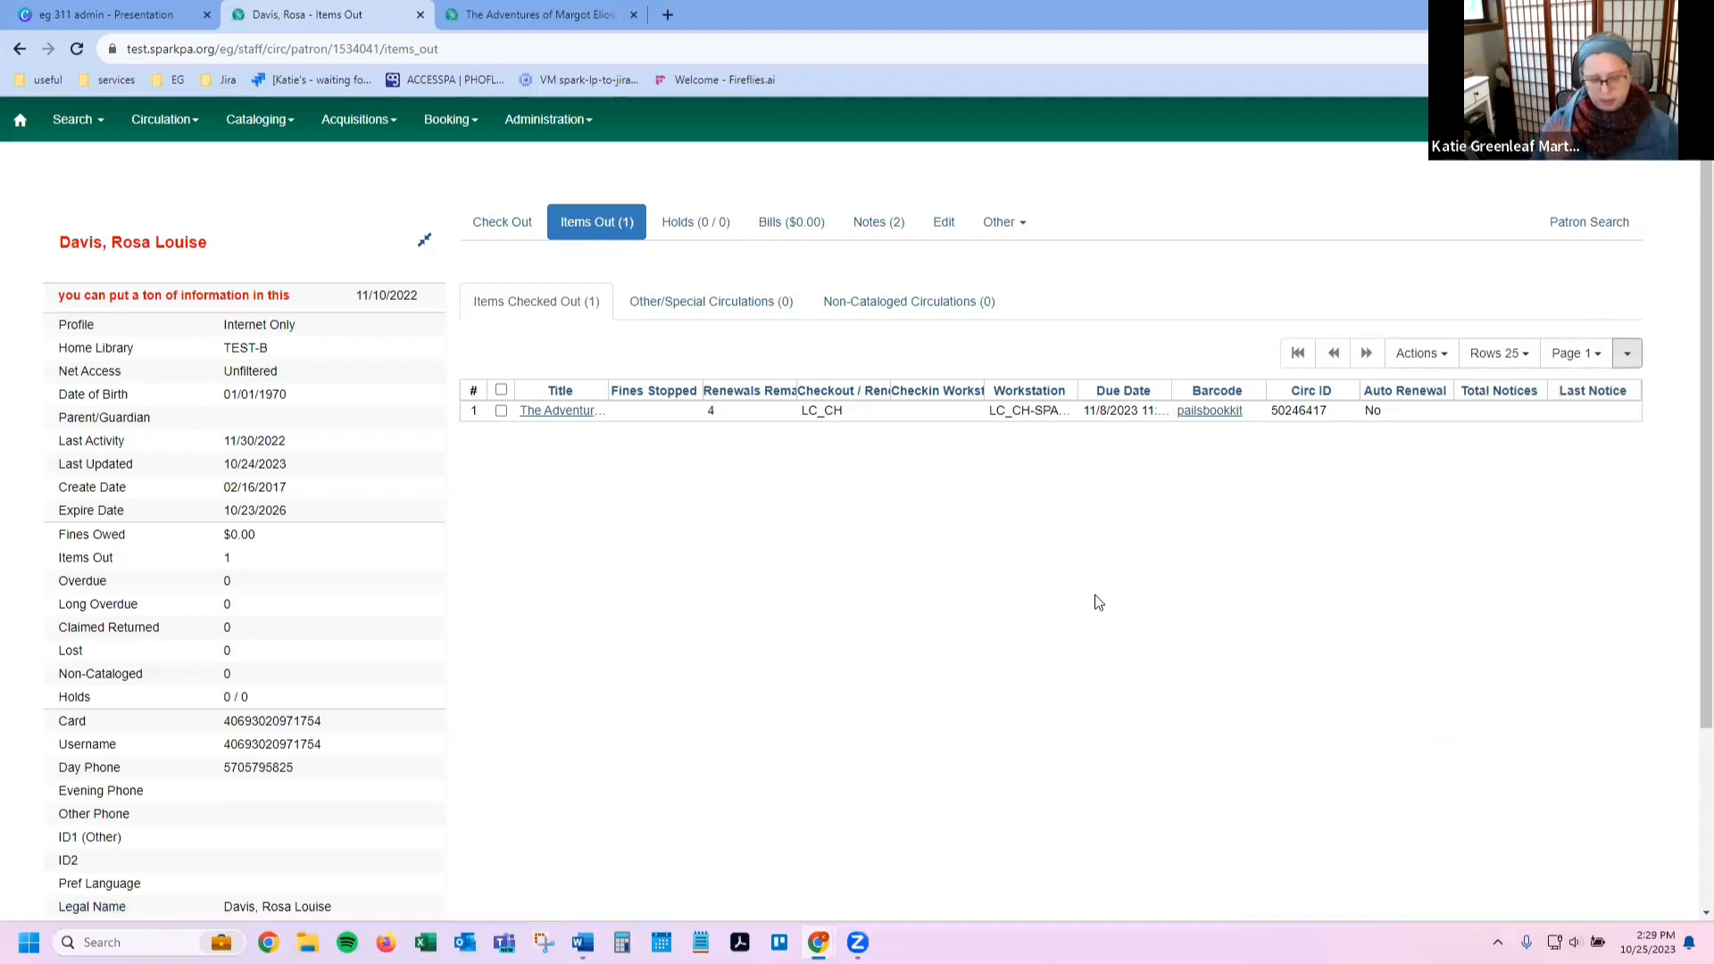
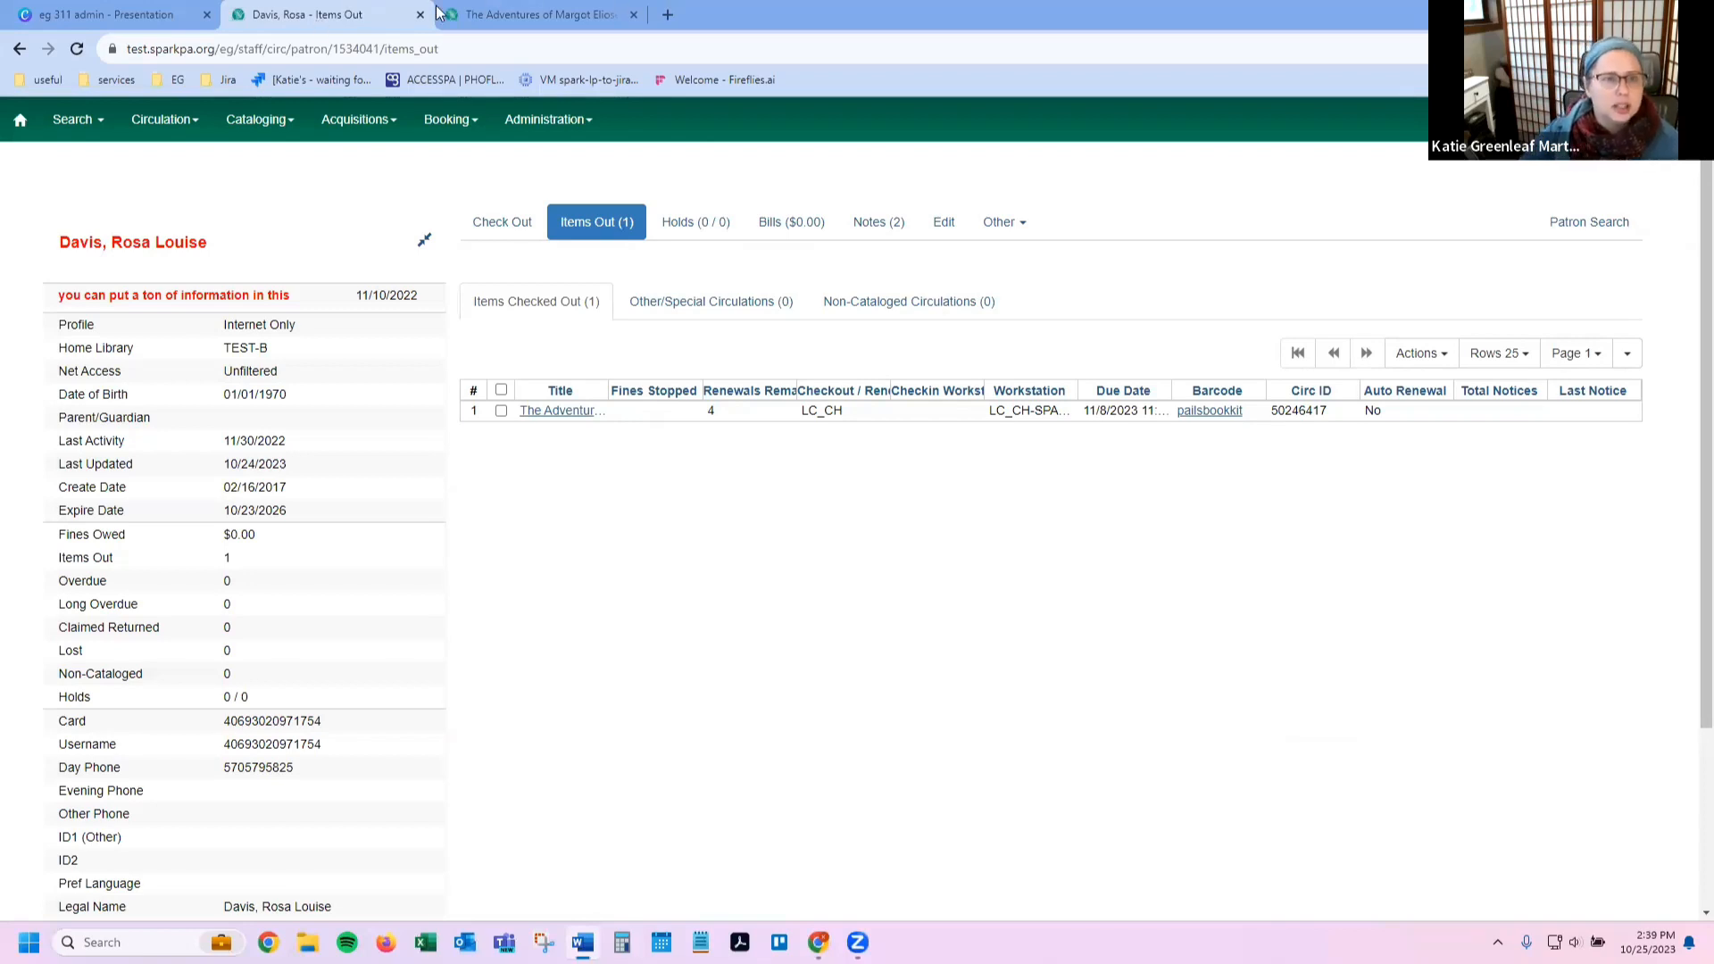
Step: Switch to the 'eg 311 admin' Canva presentation and show its final page 4 'THANKS!' slide
left_click(129, 21)
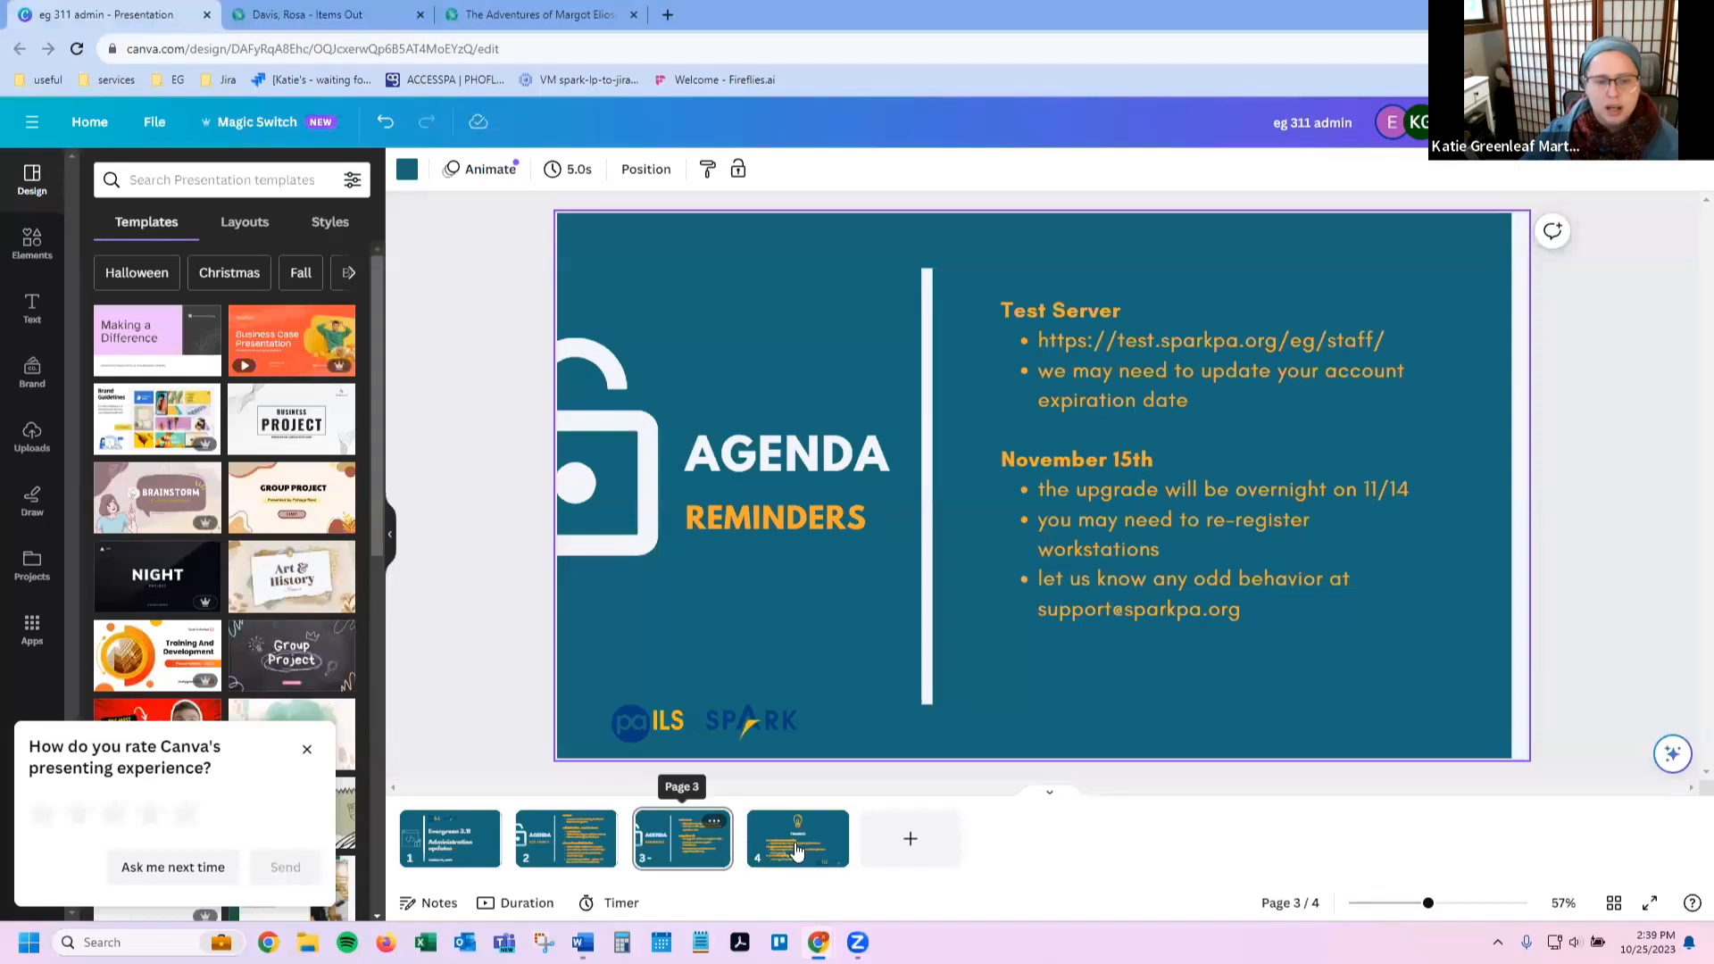
left_click(791, 843)
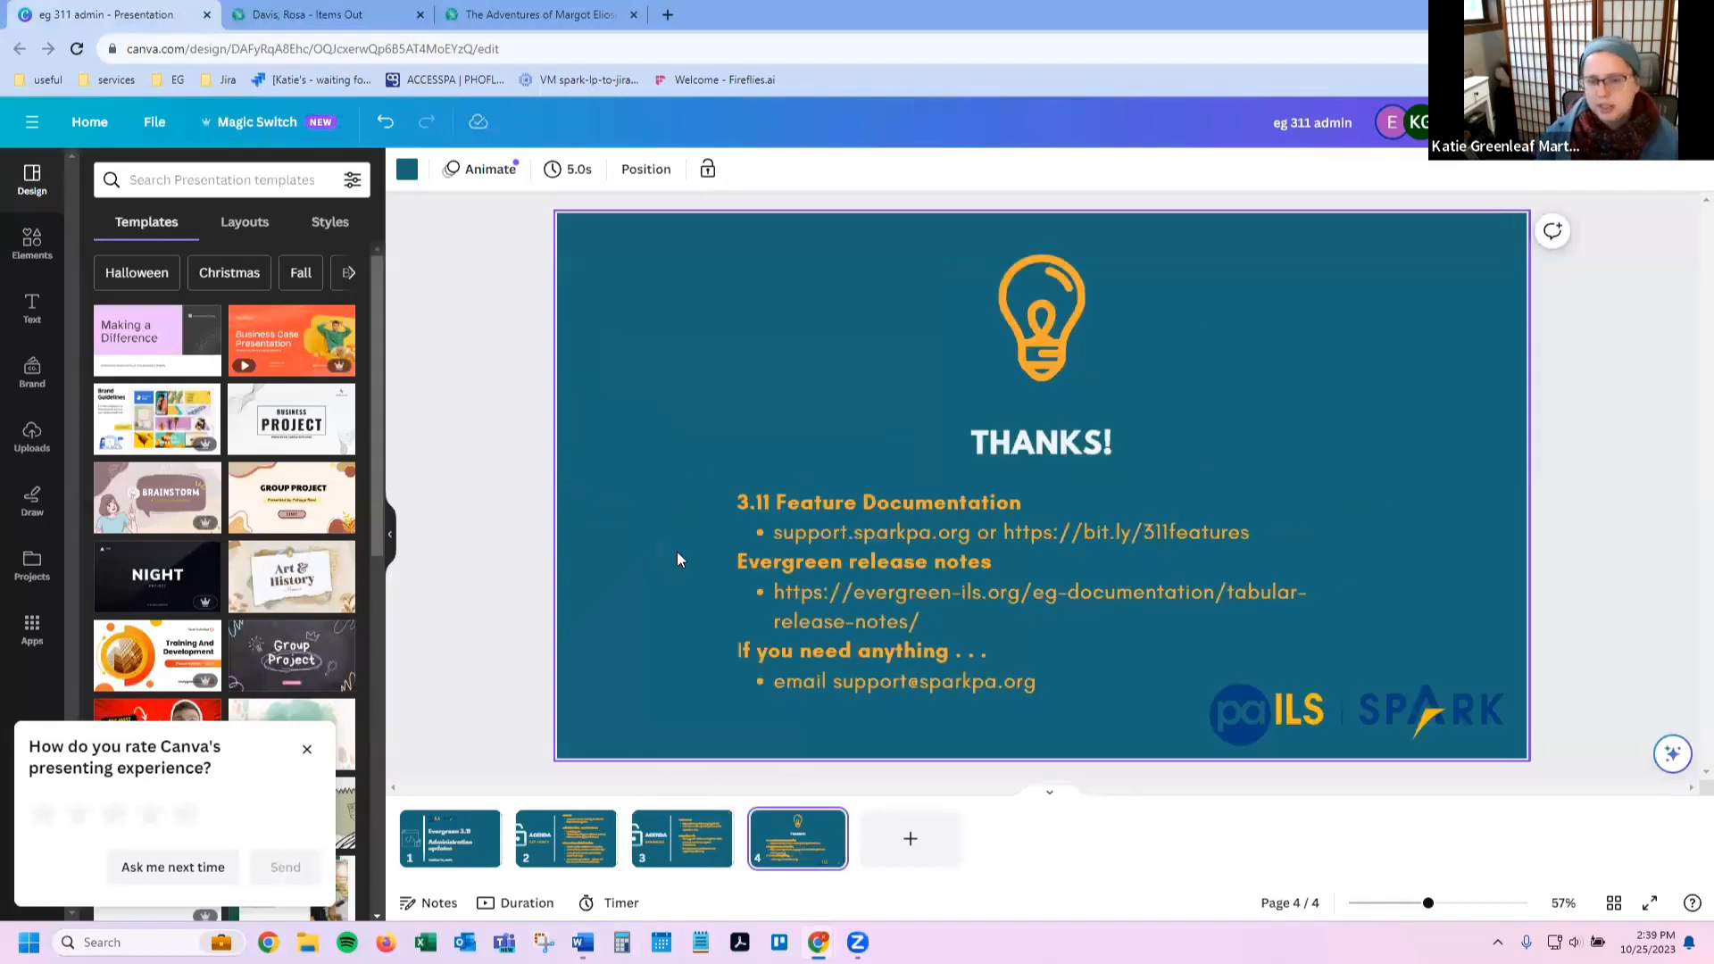